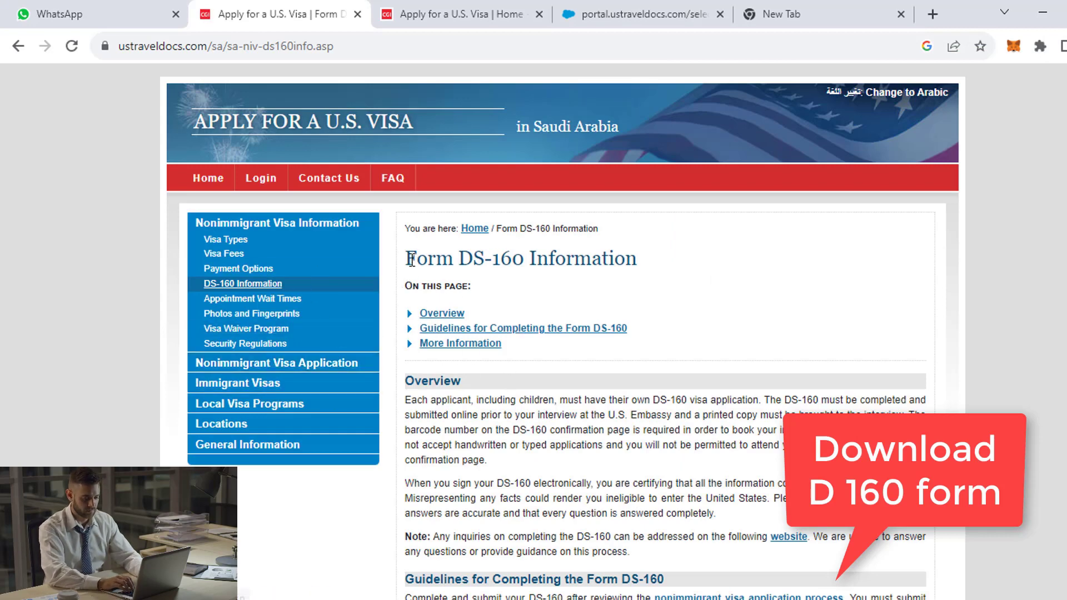
Open the official DS-160 application site in a new tab from the Guidelines section's visa application link.
drag(405, 258, 638, 261)
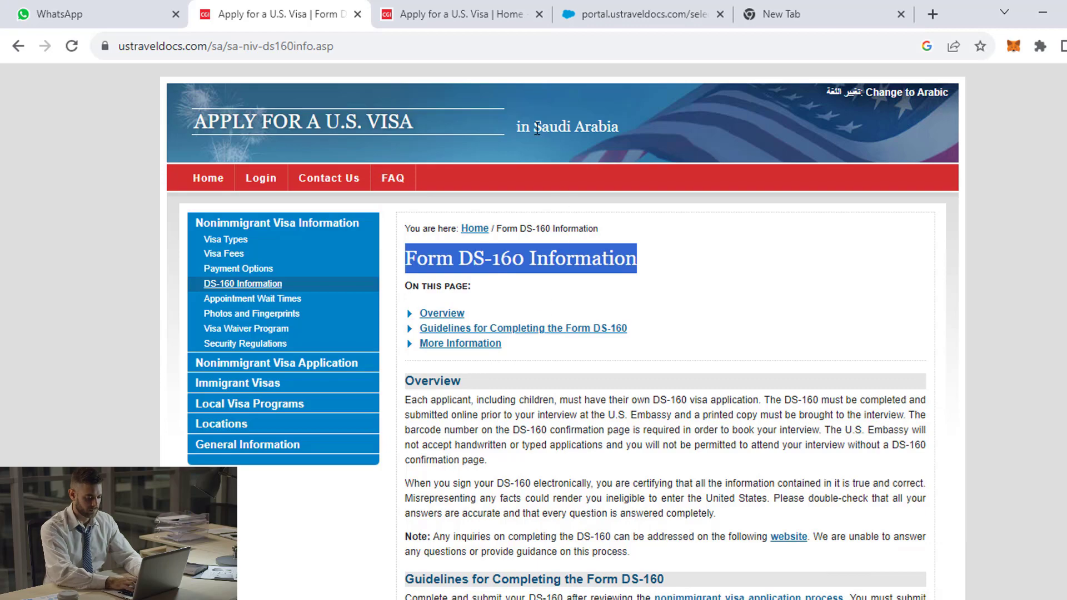
drag(534, 126, 619, 124)
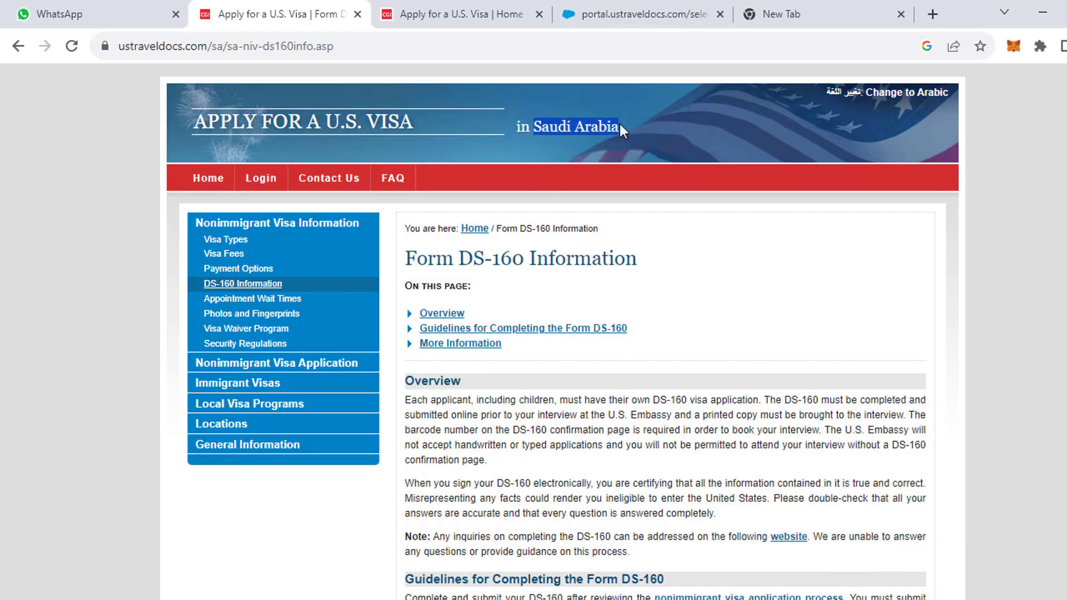
scroll(532, 300, down, 5)
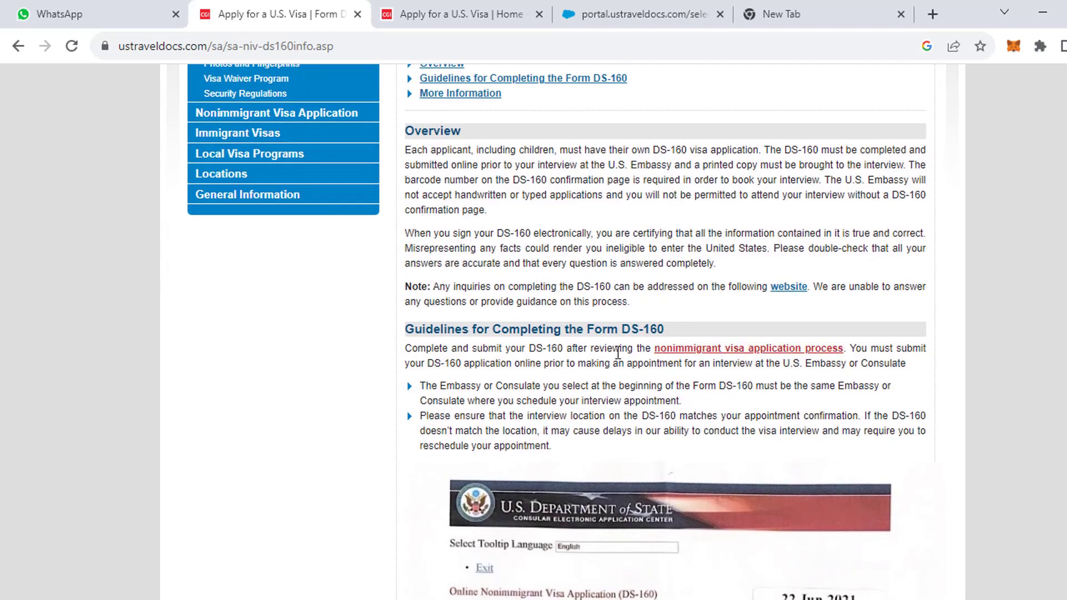
drag(588, 329, 665, 328)
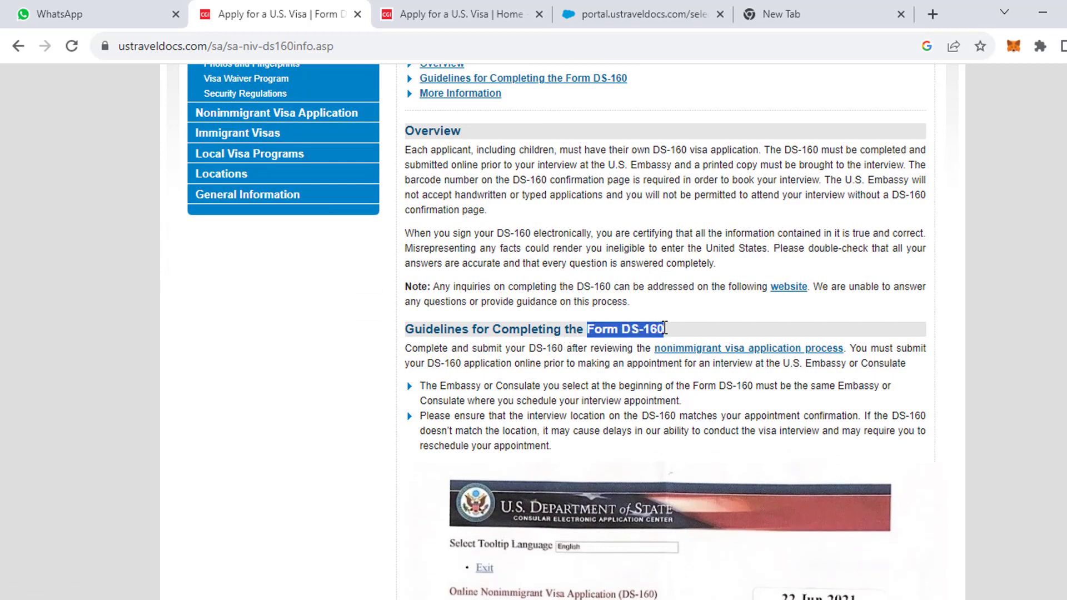
click(726, 351)
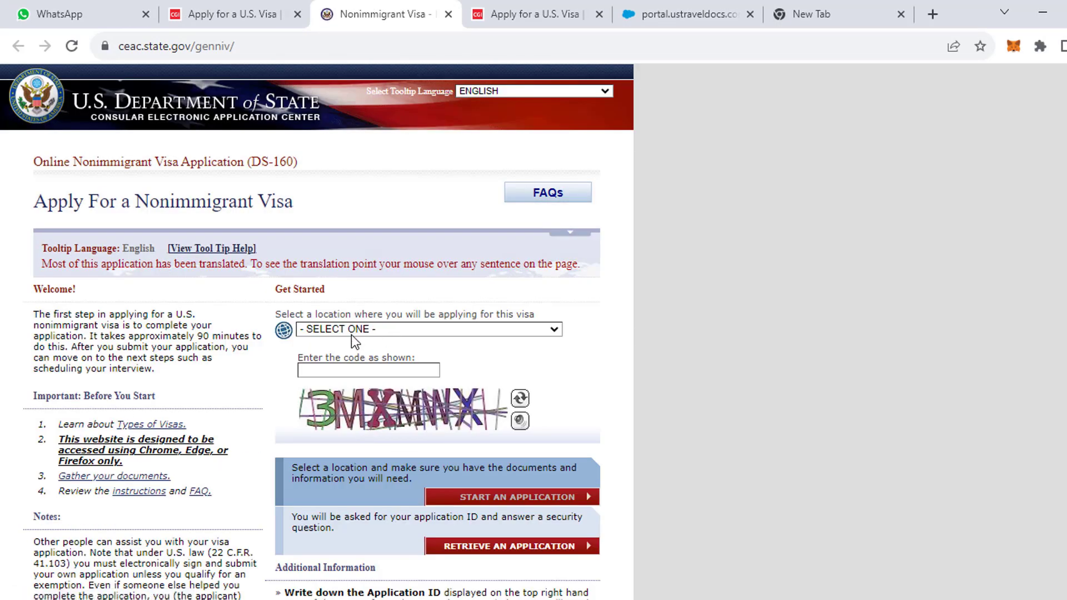
Set the application location to SAUDI ARABIA, RIYADH.
click(356, 332)
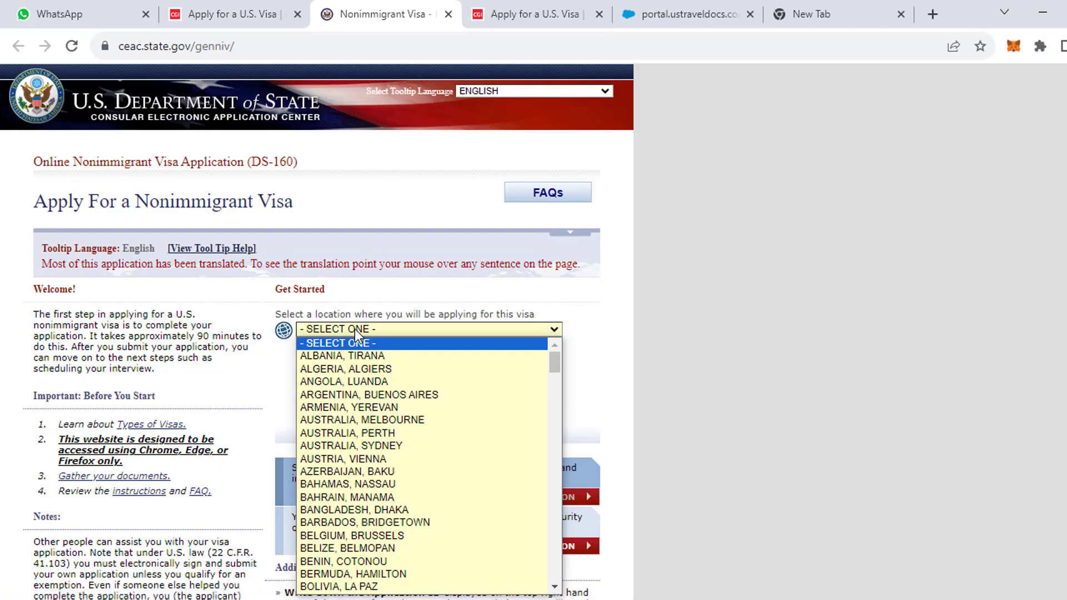
key(s)
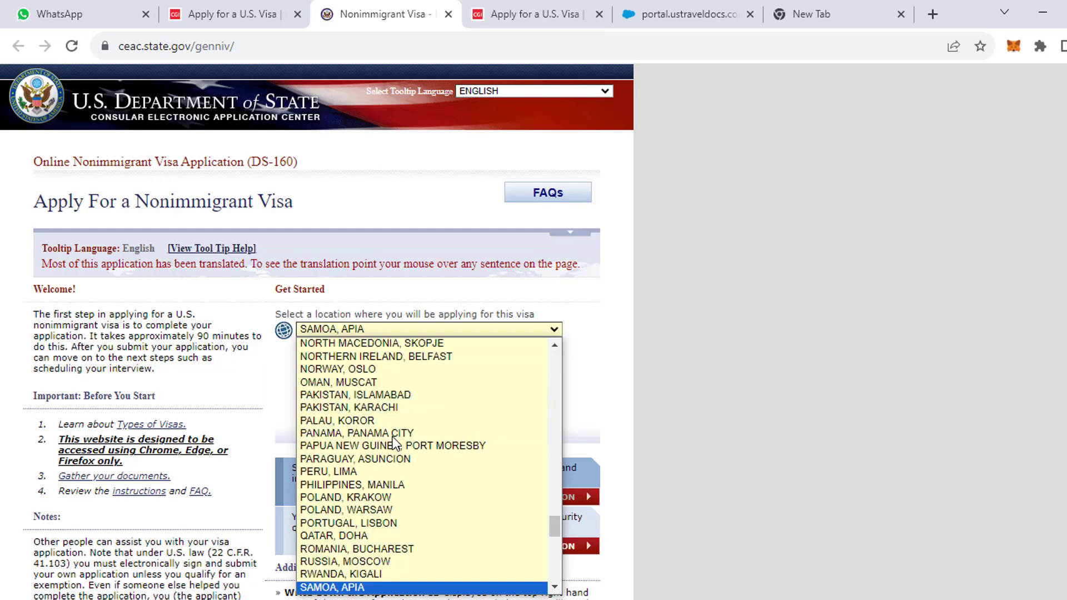
key(s)
key(s)
key(s)
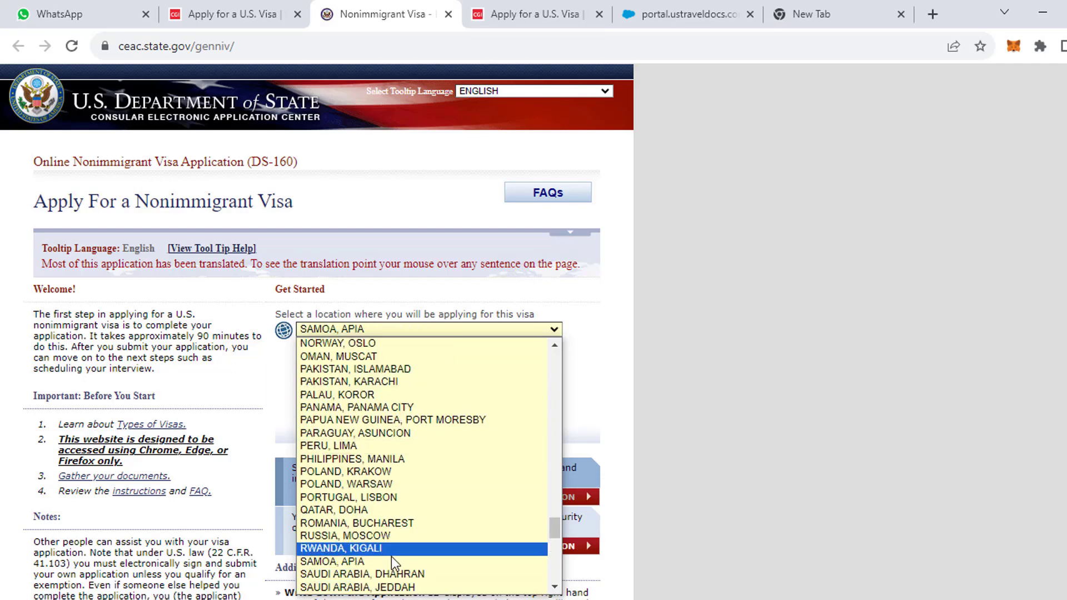
scroll(391, 556, down, 3)
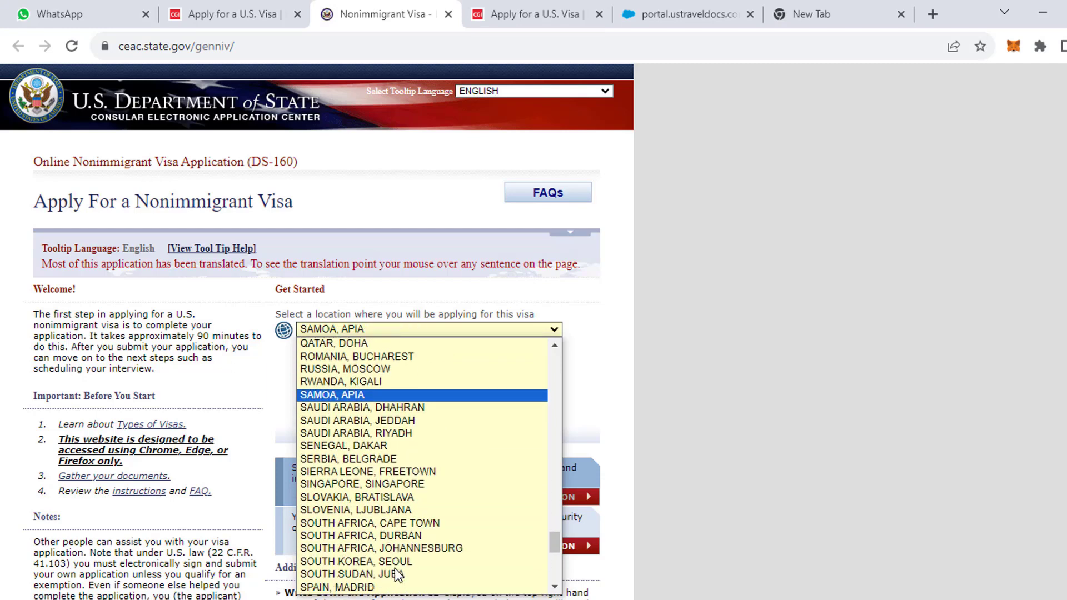
click(389, 433)
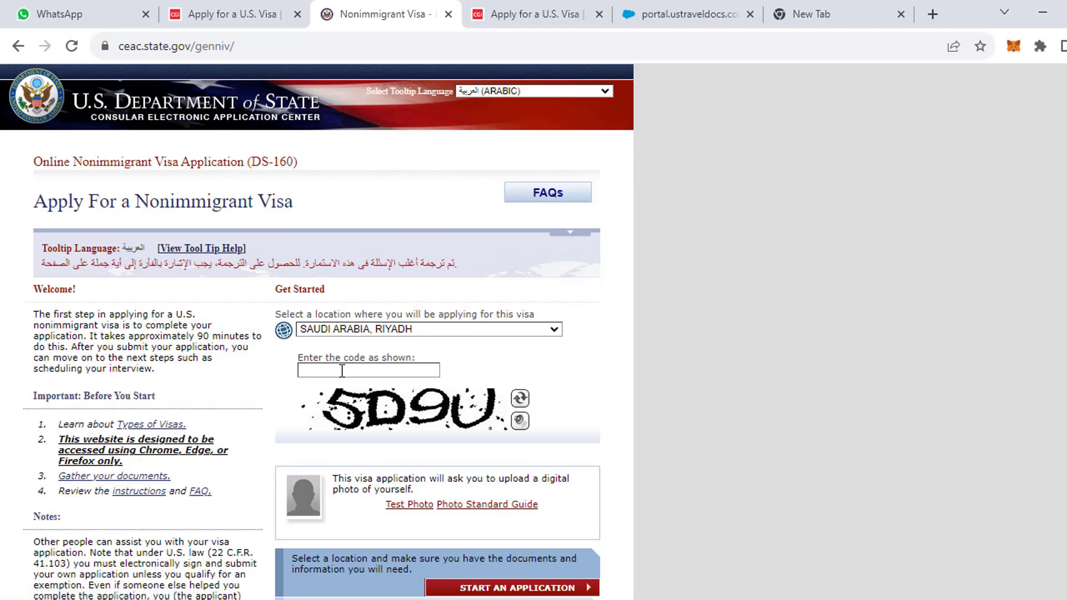
Enter the displayed security code and start a new application.
click(343, 371)
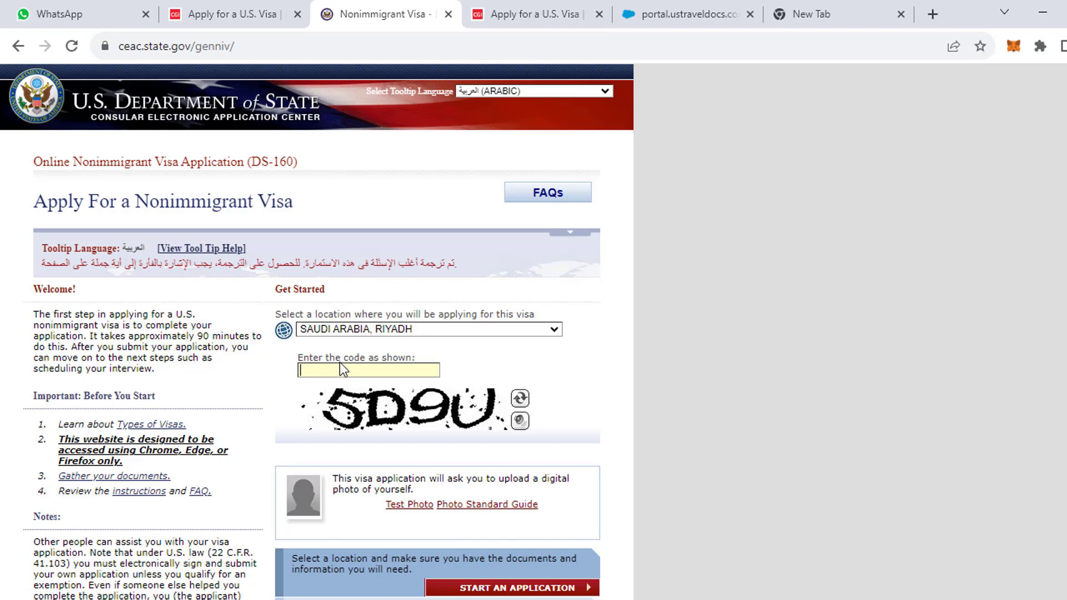
text(5D9U)
scroll(414, 432, down, 1)
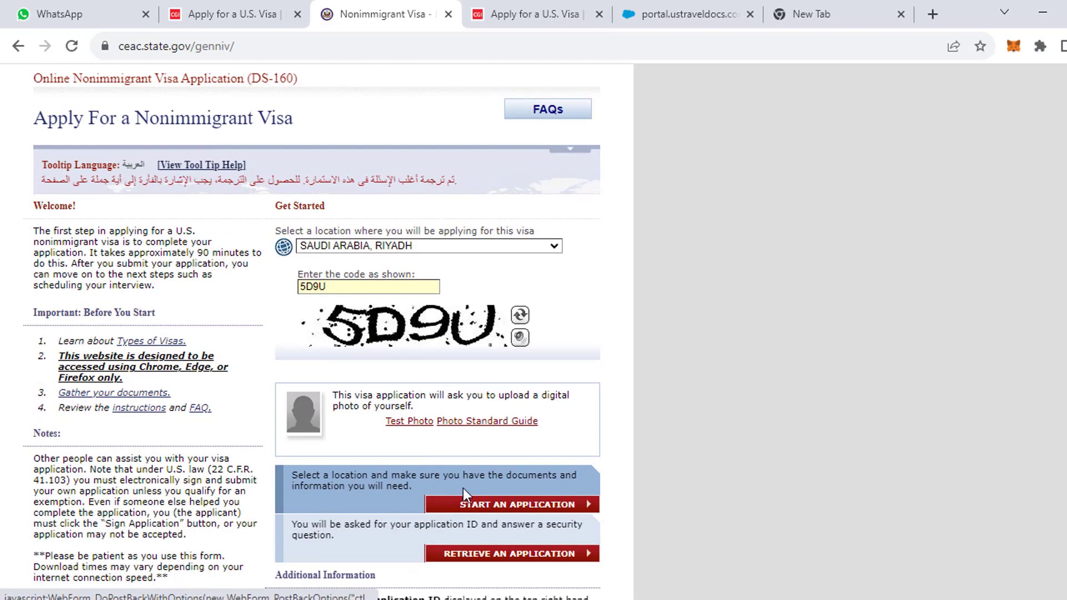
click(494, 506)
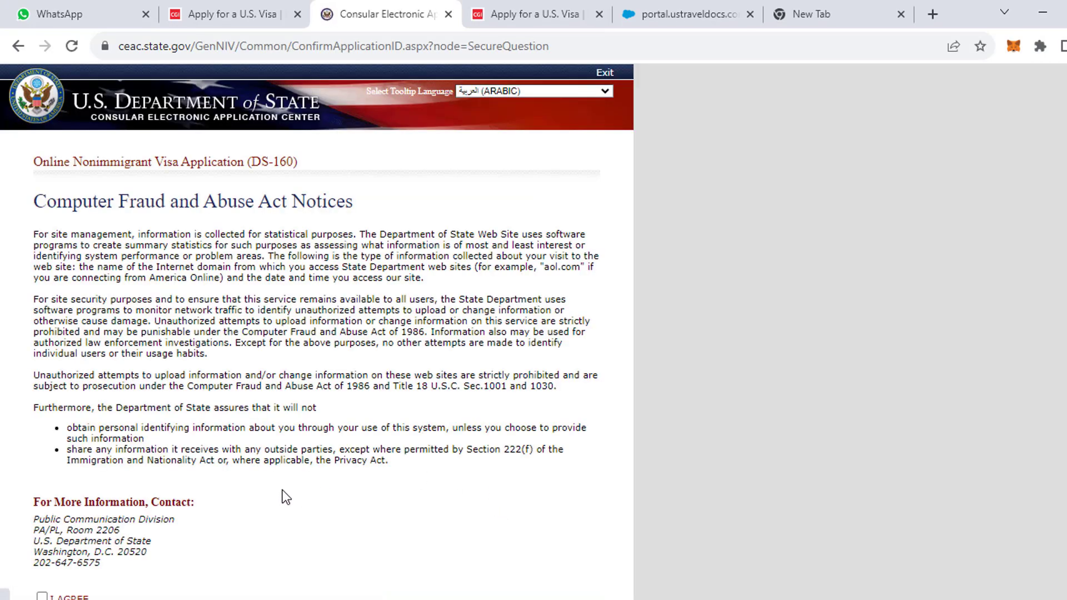
Copy the new Application ID to the clipboard.
scroll(281, 496, down, 4)
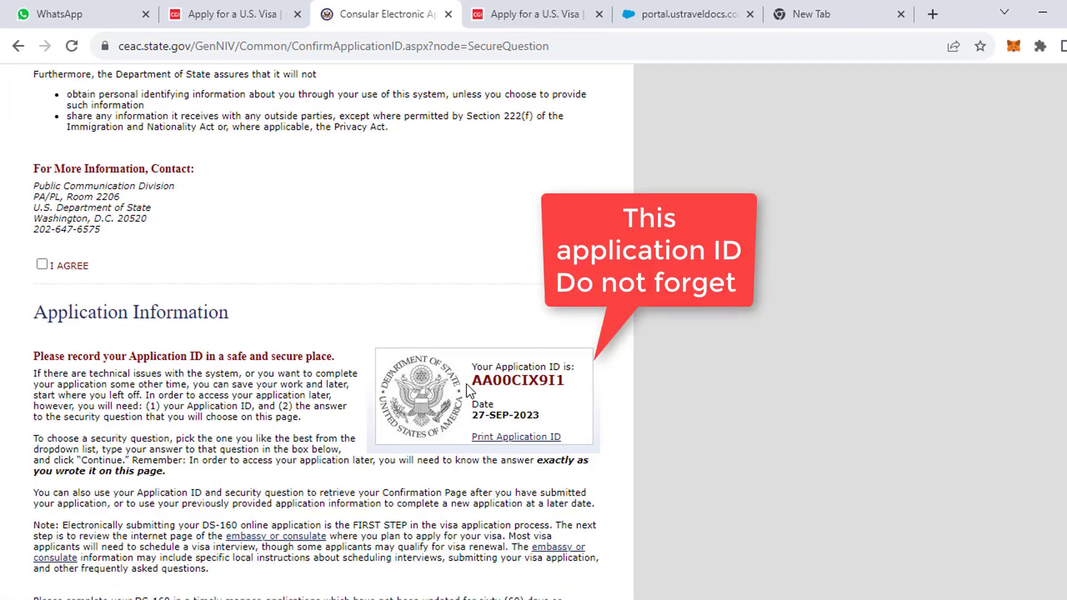
drag(474, 380, 565, 381)
right_click(566, 381)
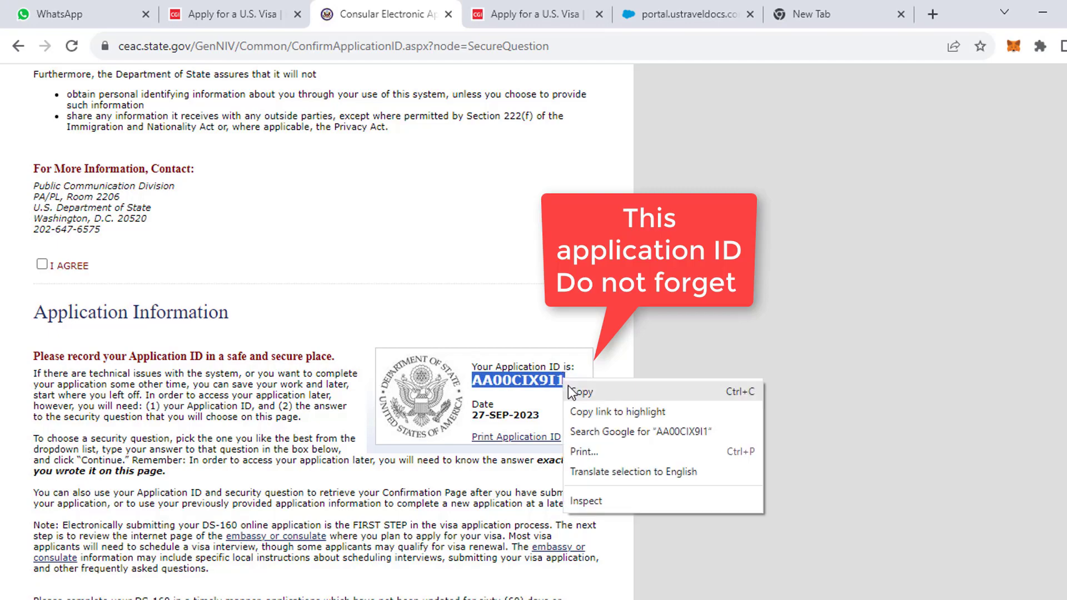
click(581, 393)
Agree to the fraud notice, answer the mother's-mother security question, and continue.
scroll(56, 303, up, 1)
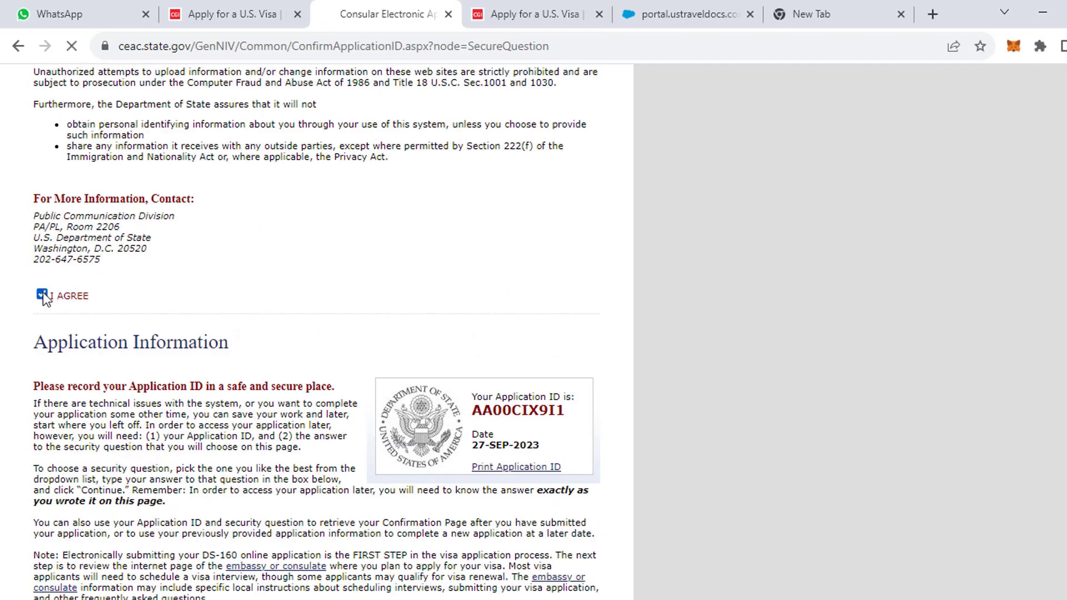
click(42, 293)
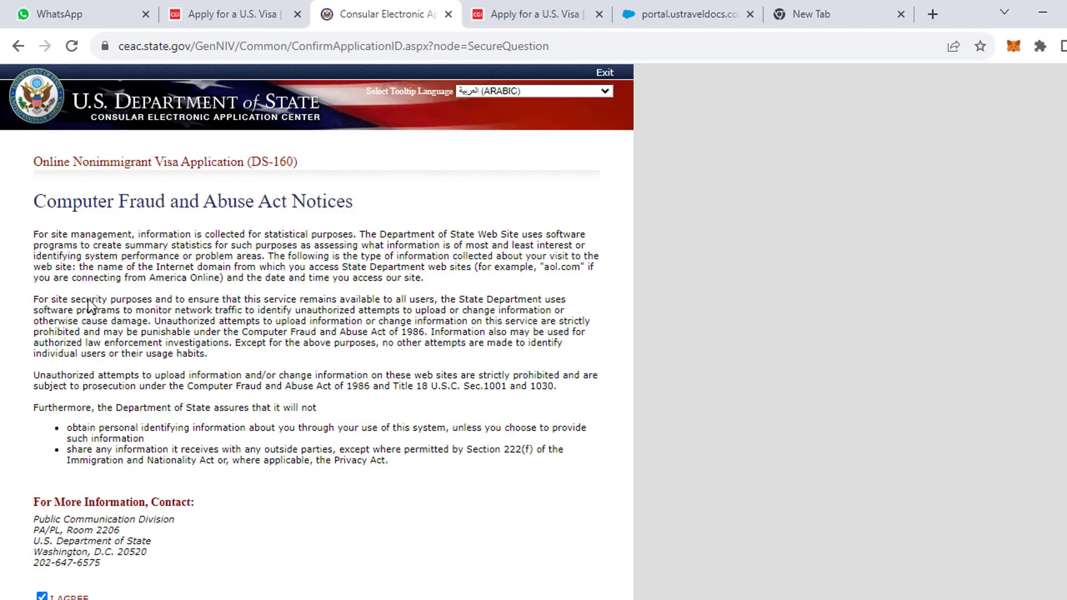
scroll(165, 406, down, 10)
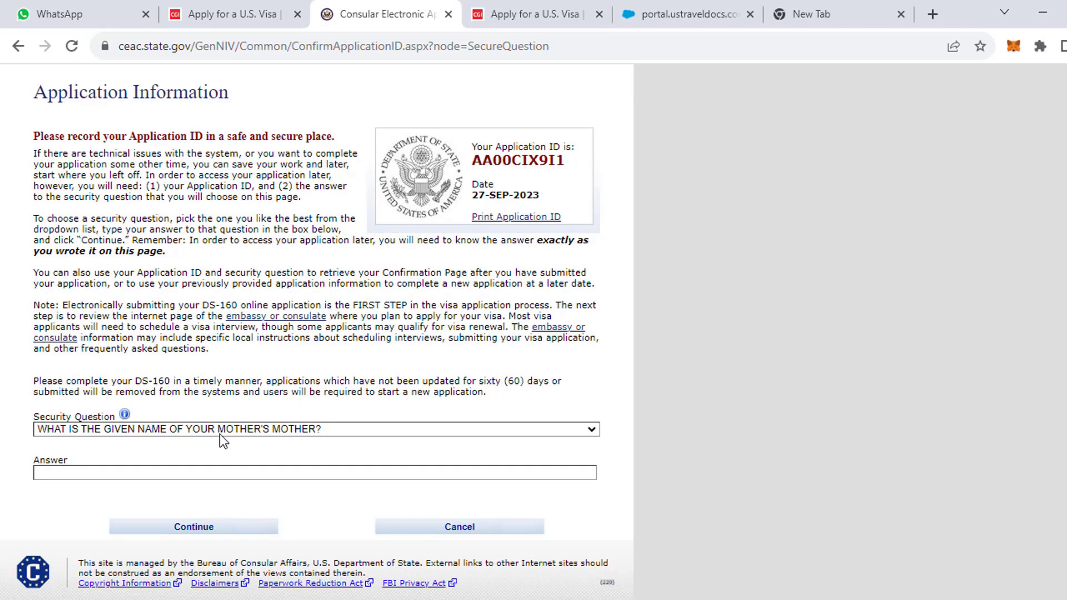
click(183, 472)
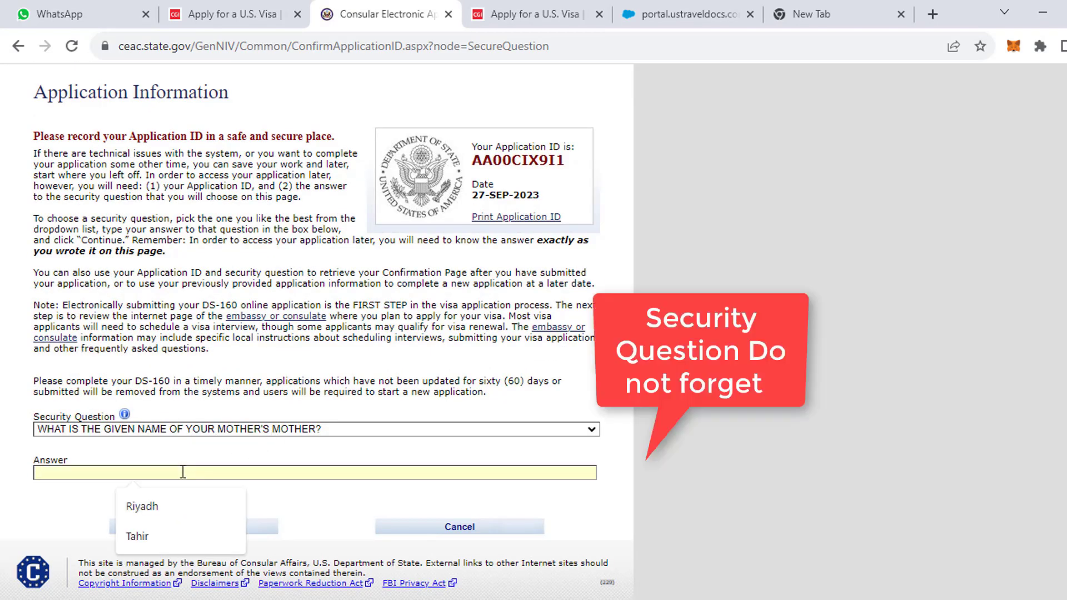
text(A)
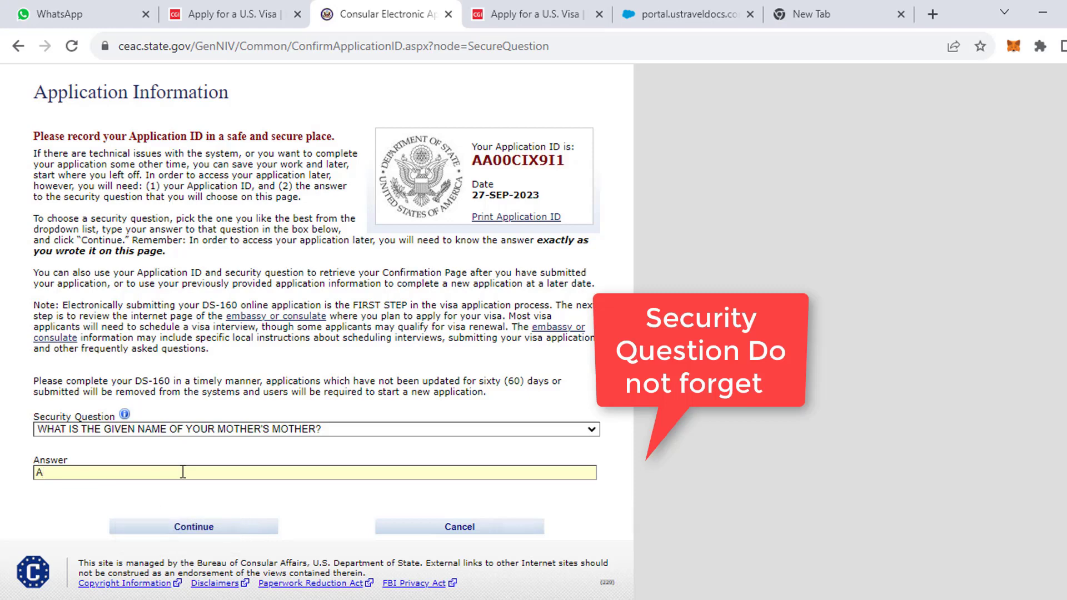
text(MINA)
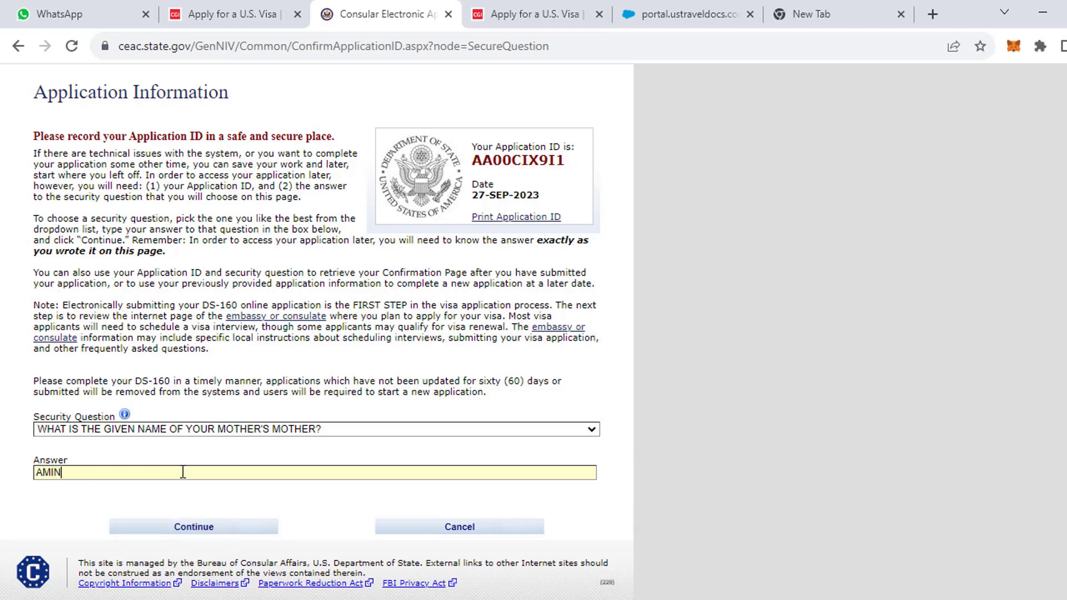
click(156, 533)
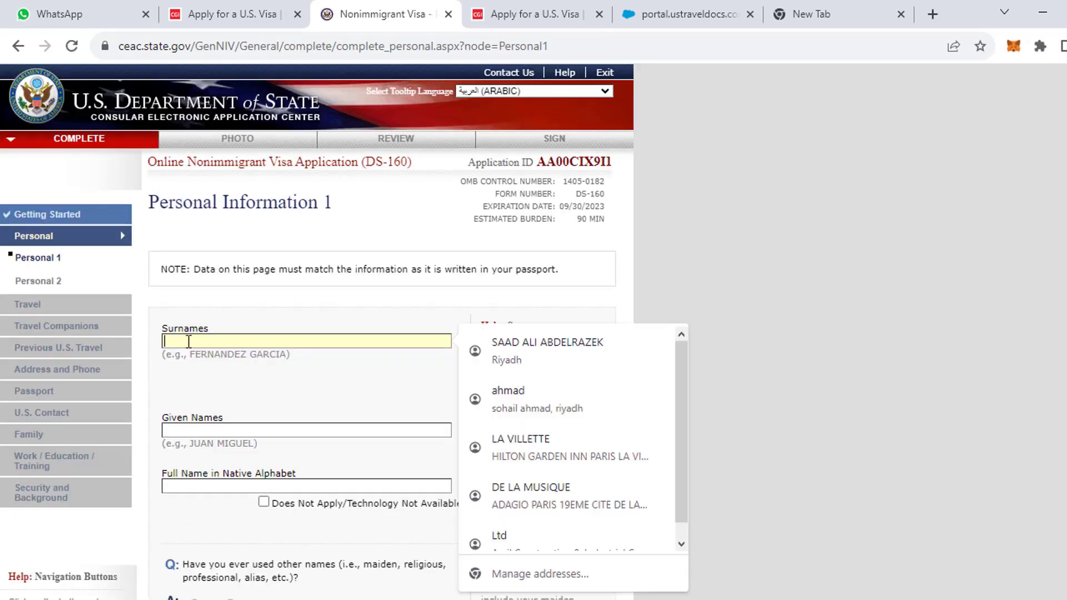
Enter the applicant's surname and given names, and paste the full name in Urdu script.
click(189, 483)
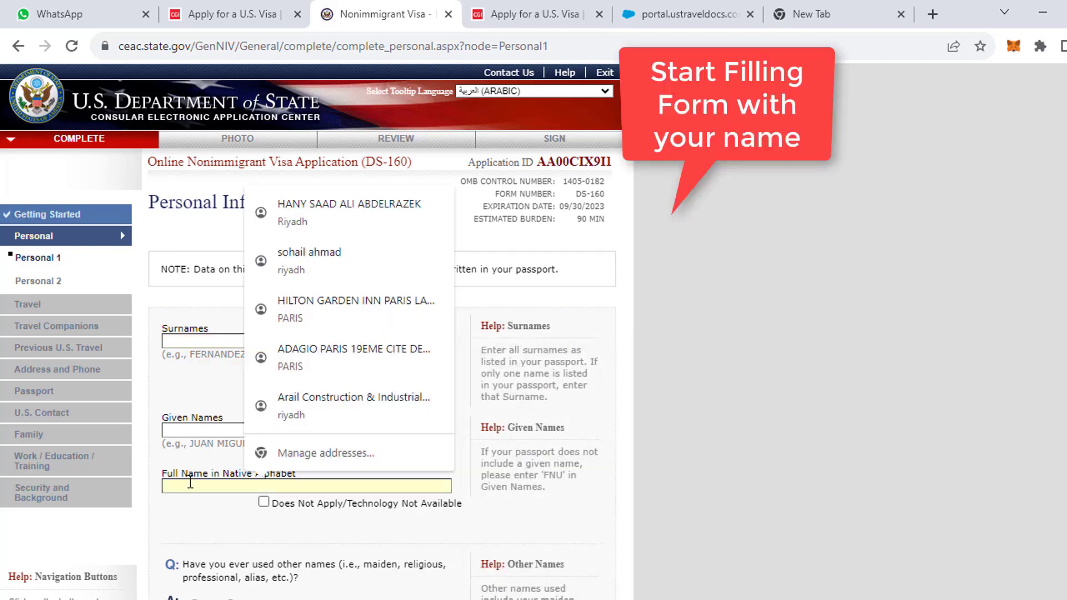
click(199, 431)
click(215, 341)
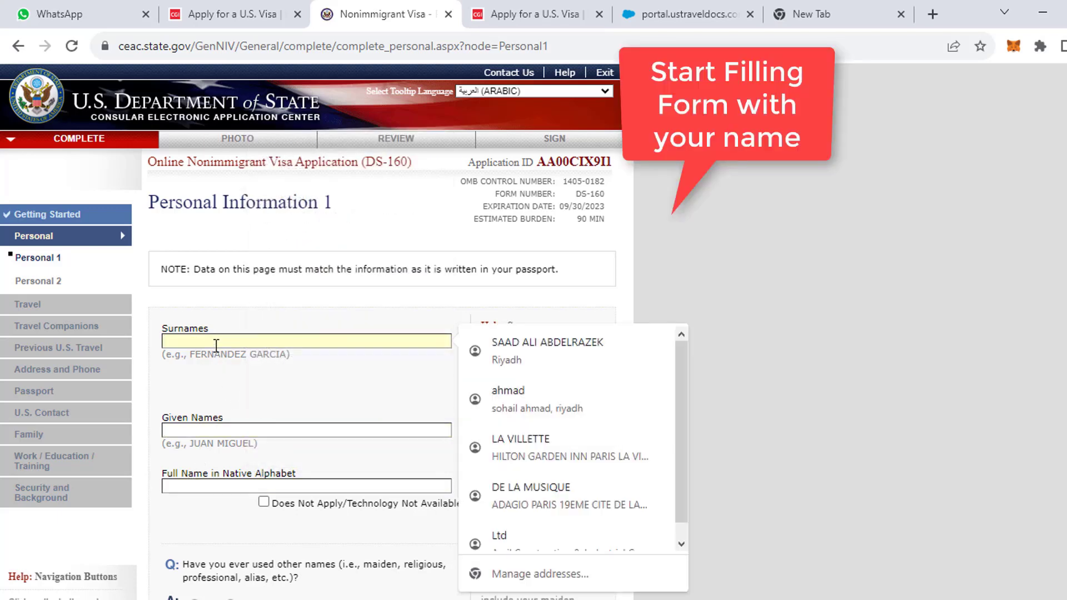
click(249, 431)
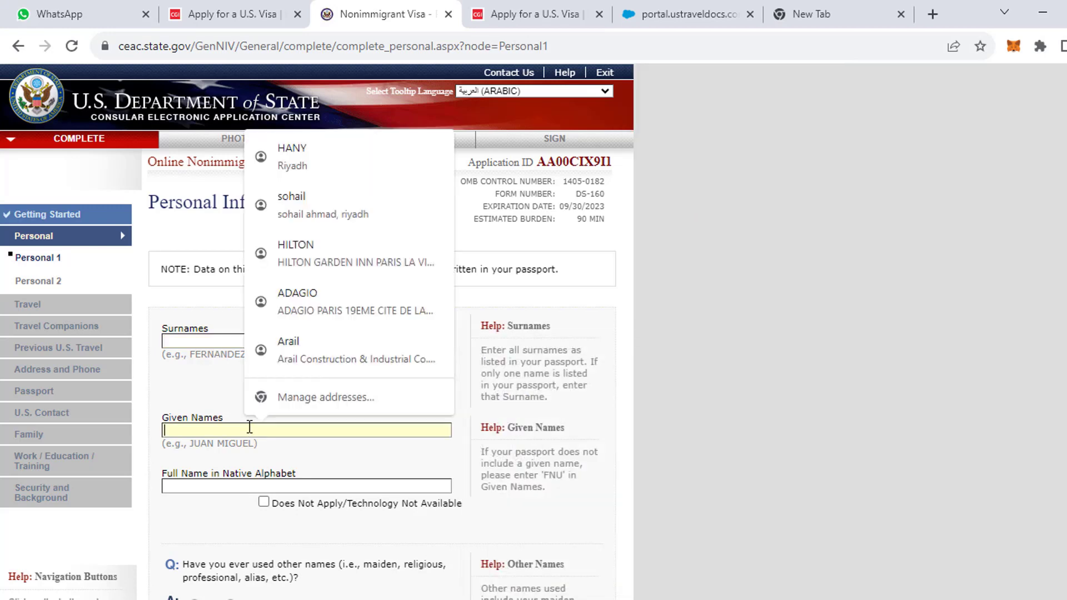
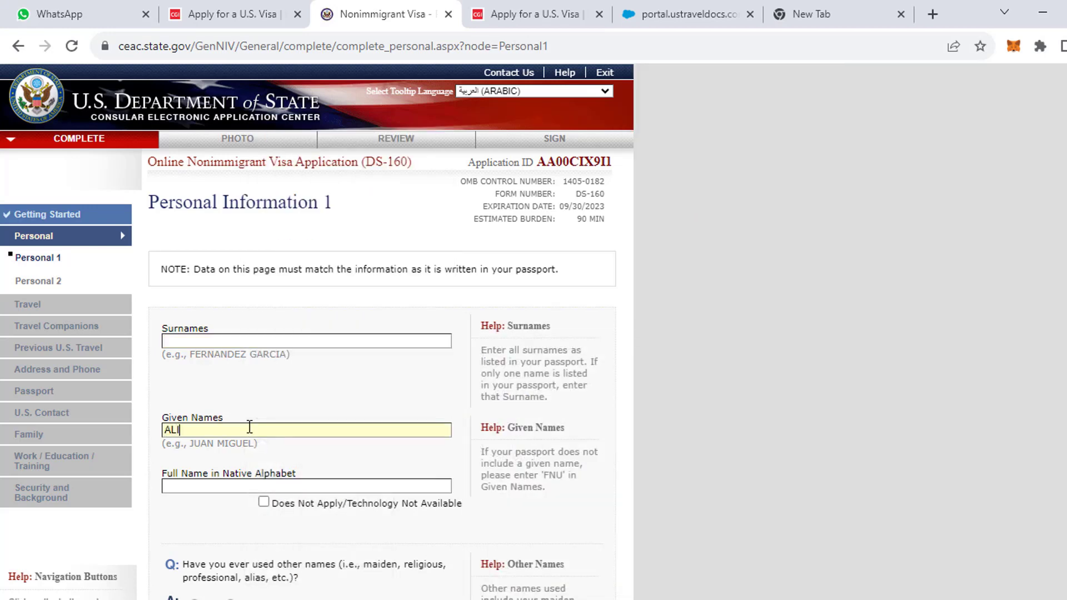
click(211, 342)
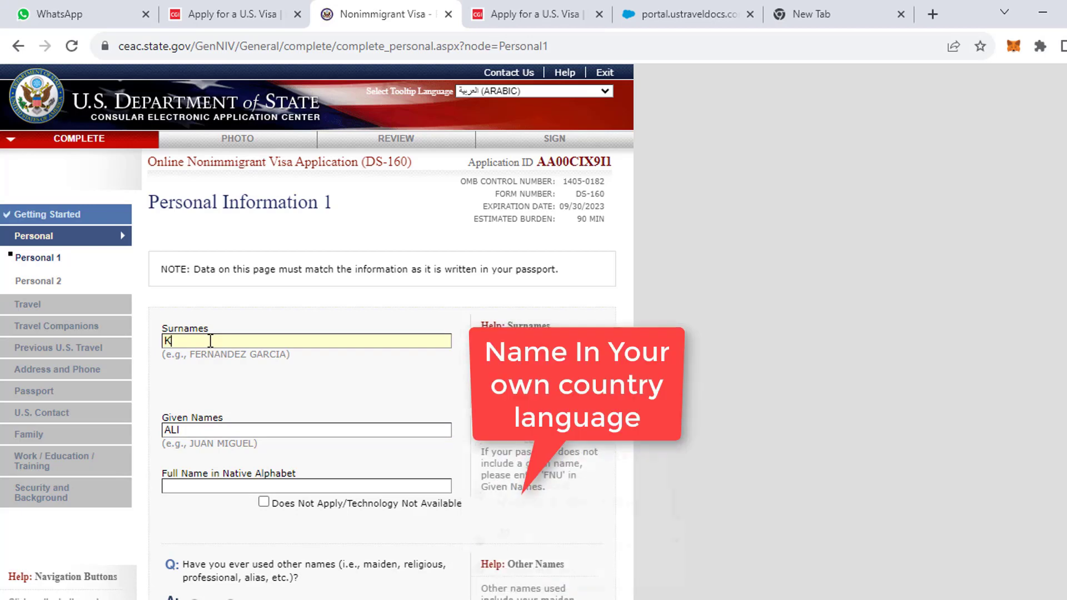
click(249, 482)
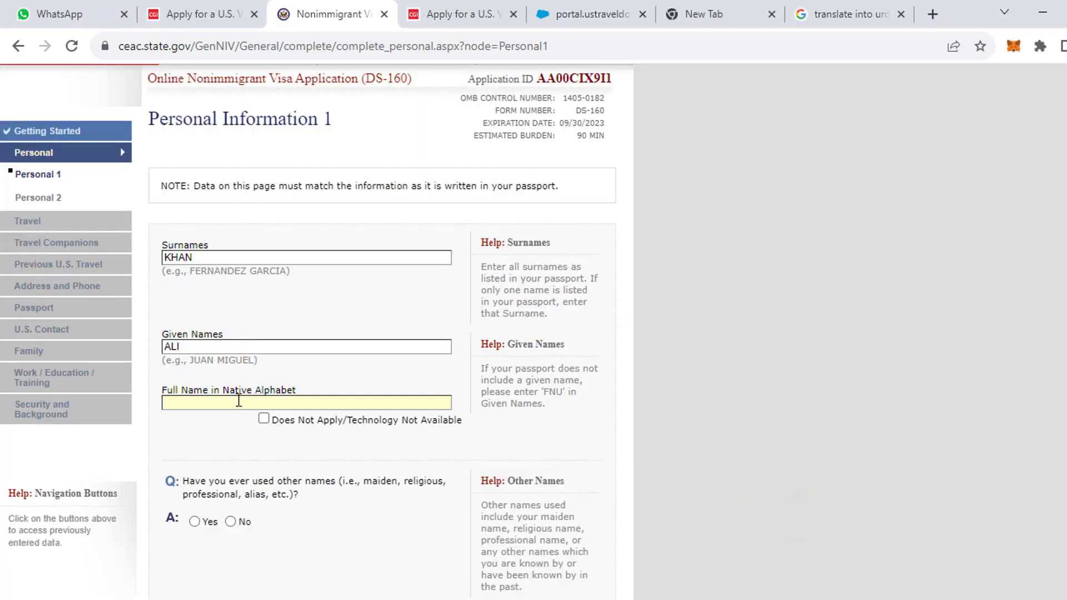
click(238, 400)
key(ctrl+v)
Answer No to other names used and to having a name telecode.
scroll(211, 416, down, 3)
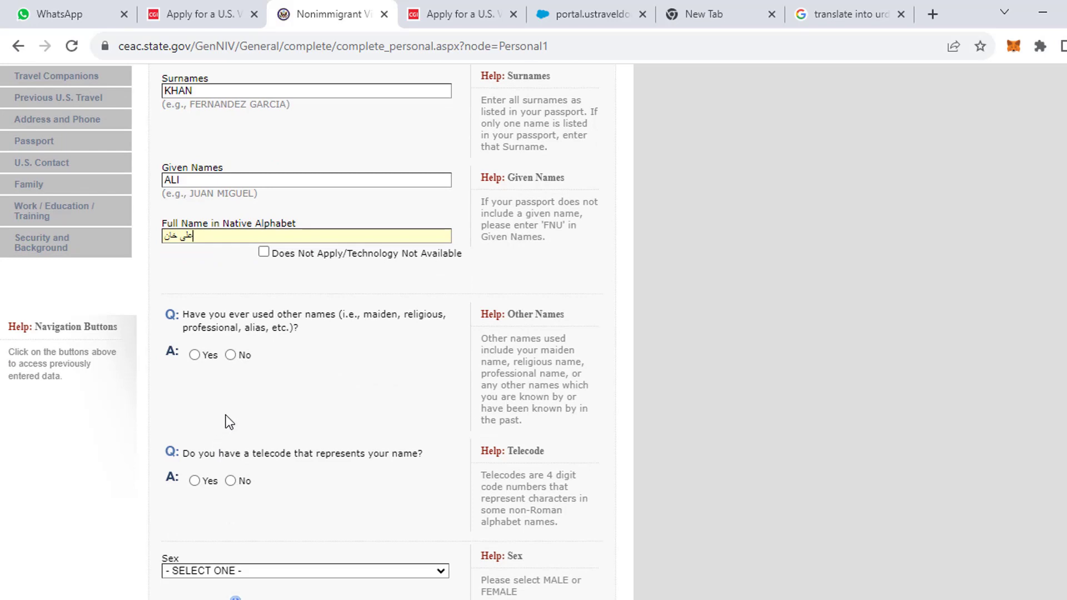
click(232, 355)
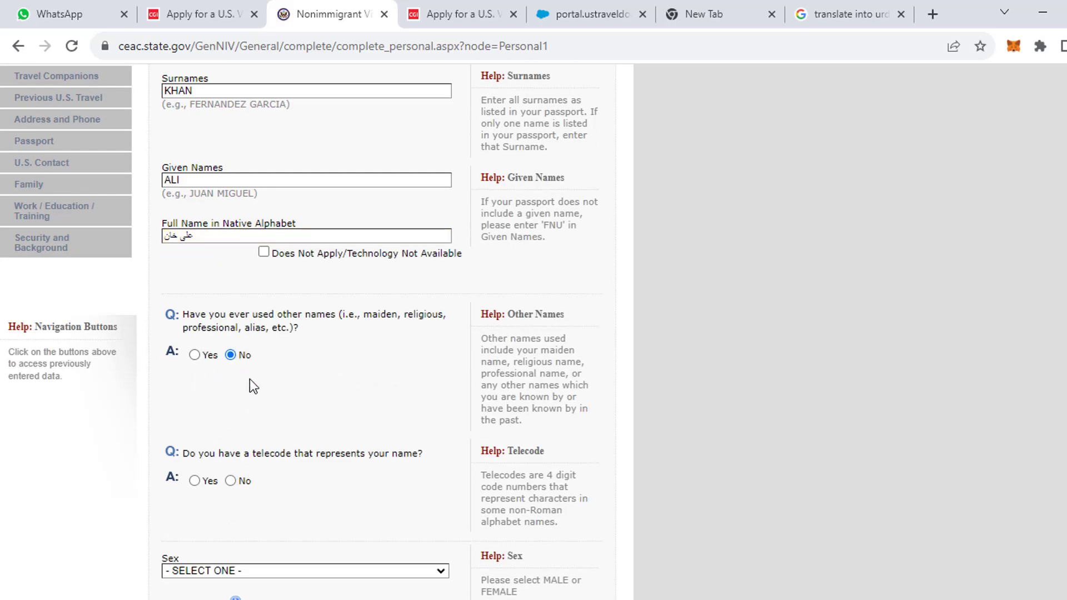
scroll(278, 406, down, 5)
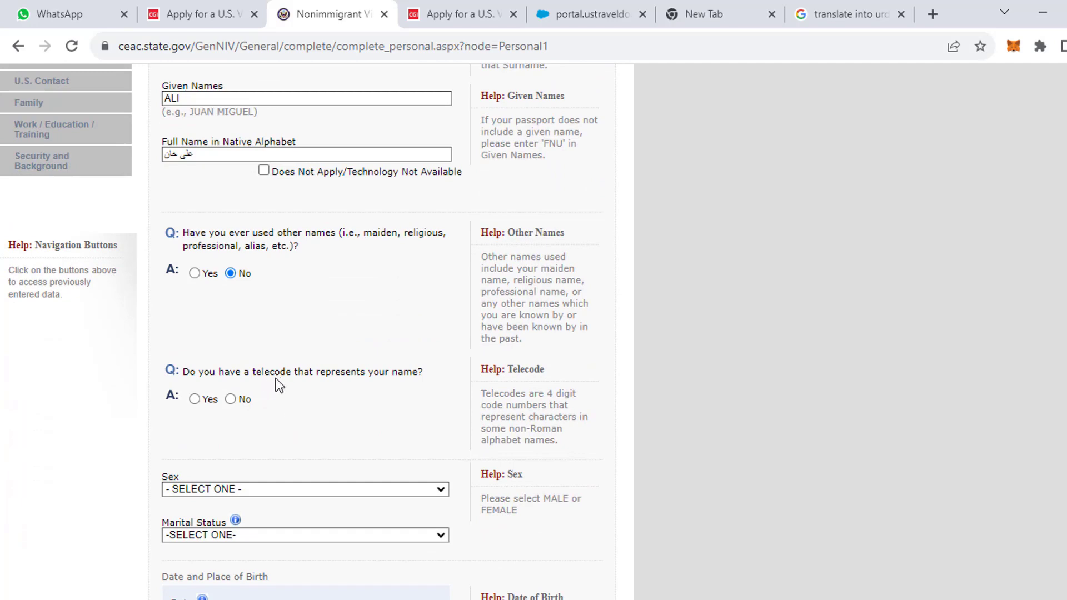
click(232, 400)
Set sex MALE, marital status SINGLE, and date of birth 01 JAN 1982.
scroll(253, 464, down, 6)
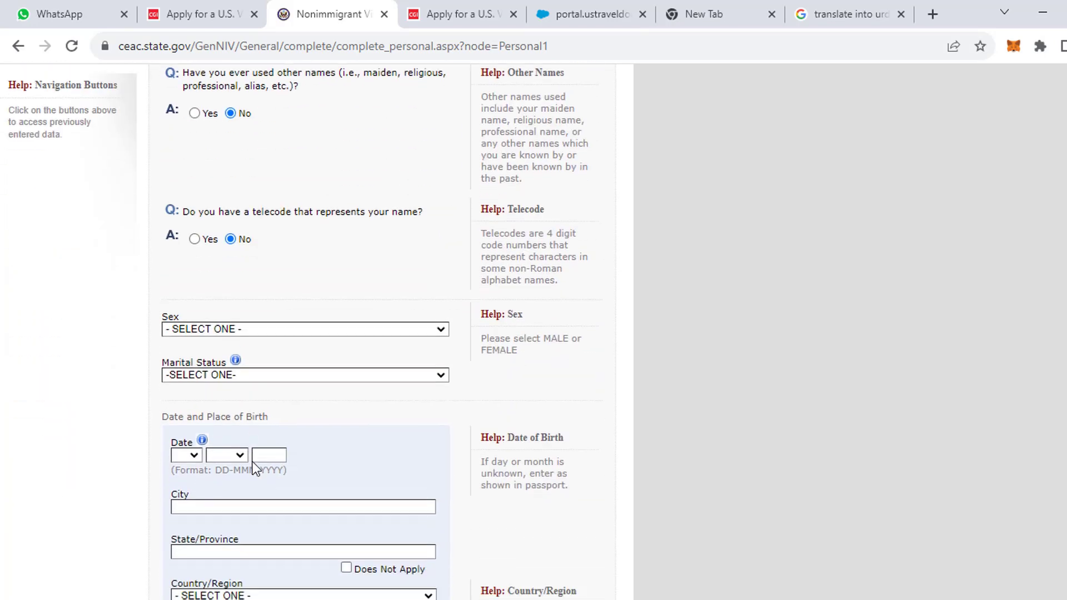
click(212, 195)
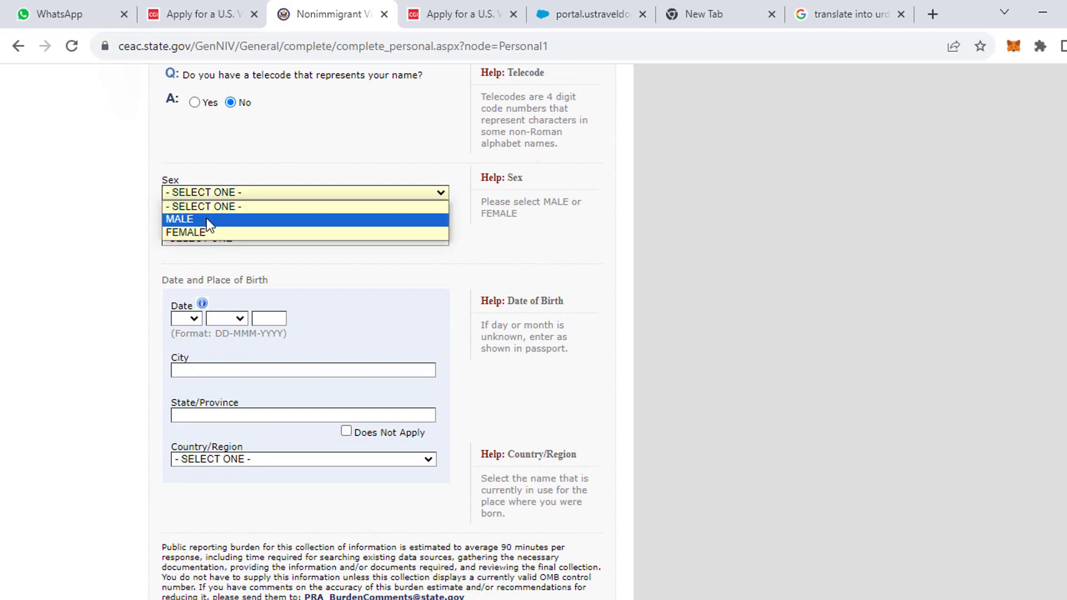
click(206, 218)
click(244, 238)
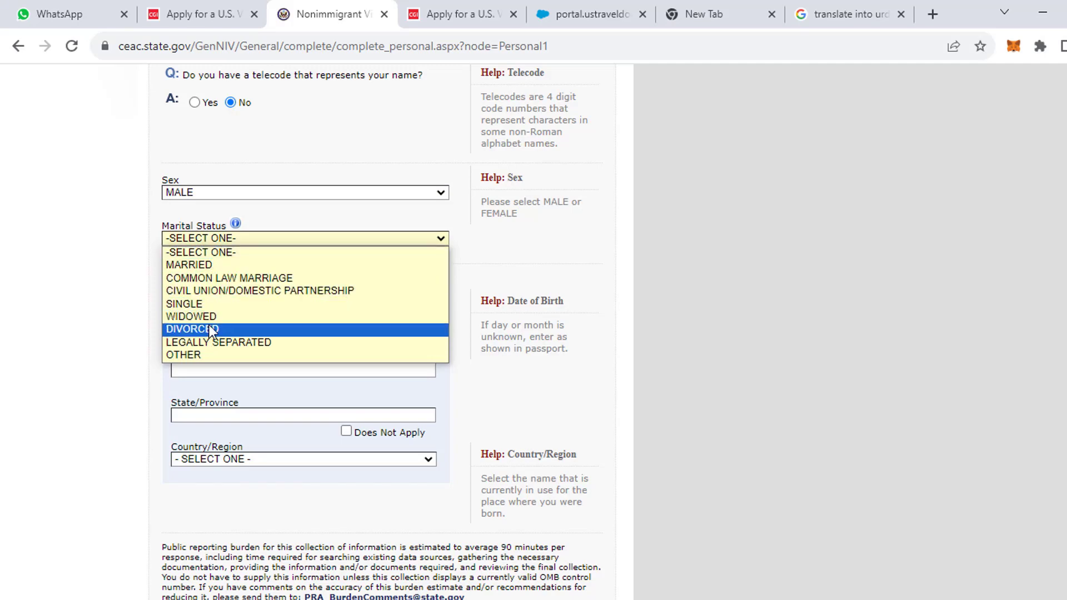
click(219, 304)
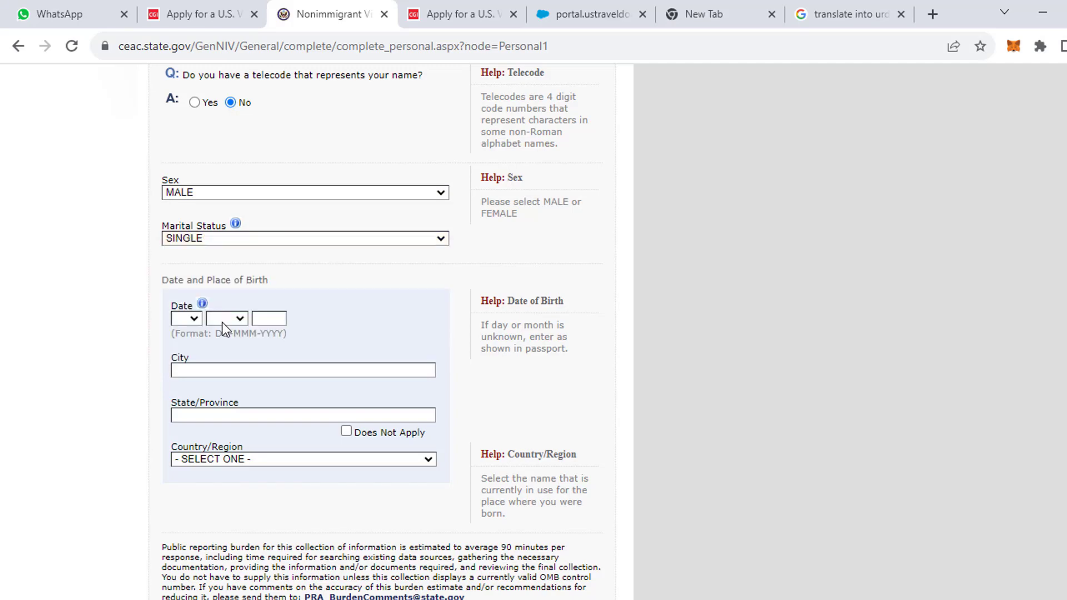
click(195, 320)
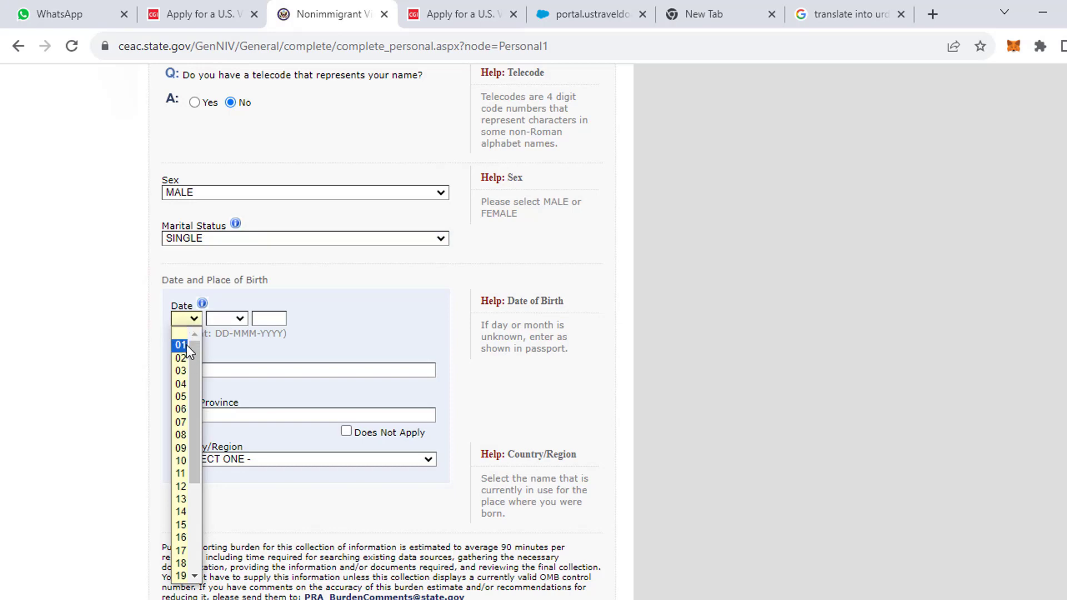
click(185, 345)
click(218, 320)
click(221, 345)
click(269, 318)
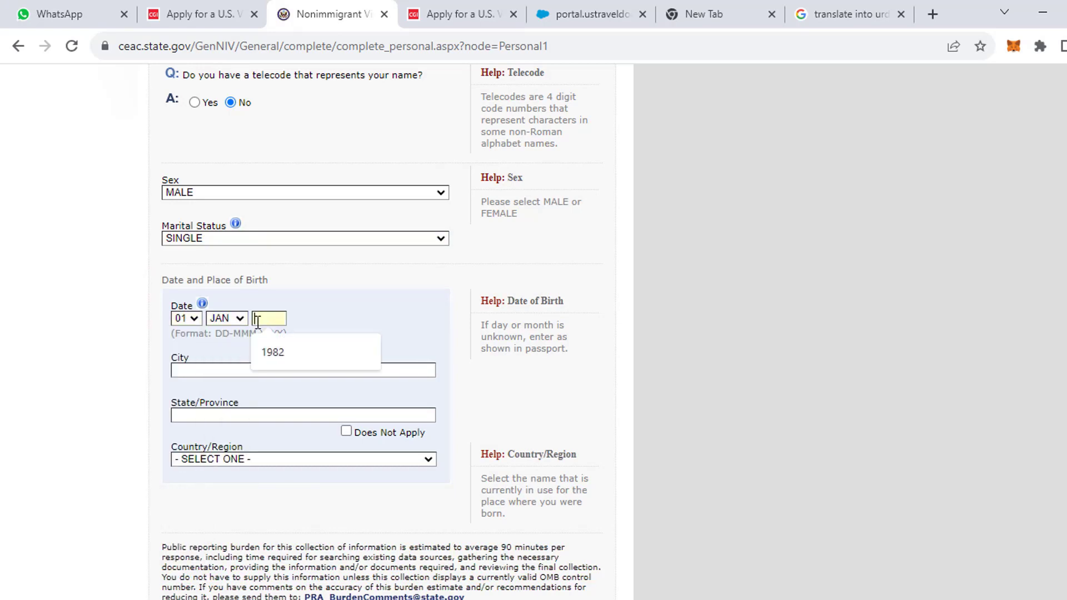
click(278, 352)
Record the birthplace as ISLAMABAD, PUNJAB, PAKISTAN.
click(207, 371)
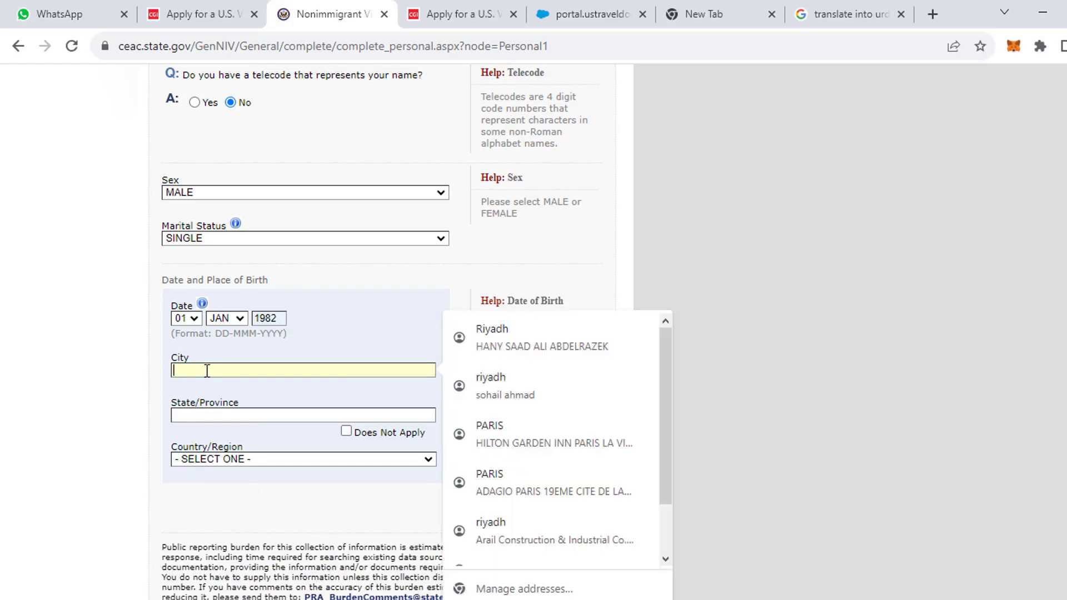
click(337, 338)
scroll(322, 368, down, 2)
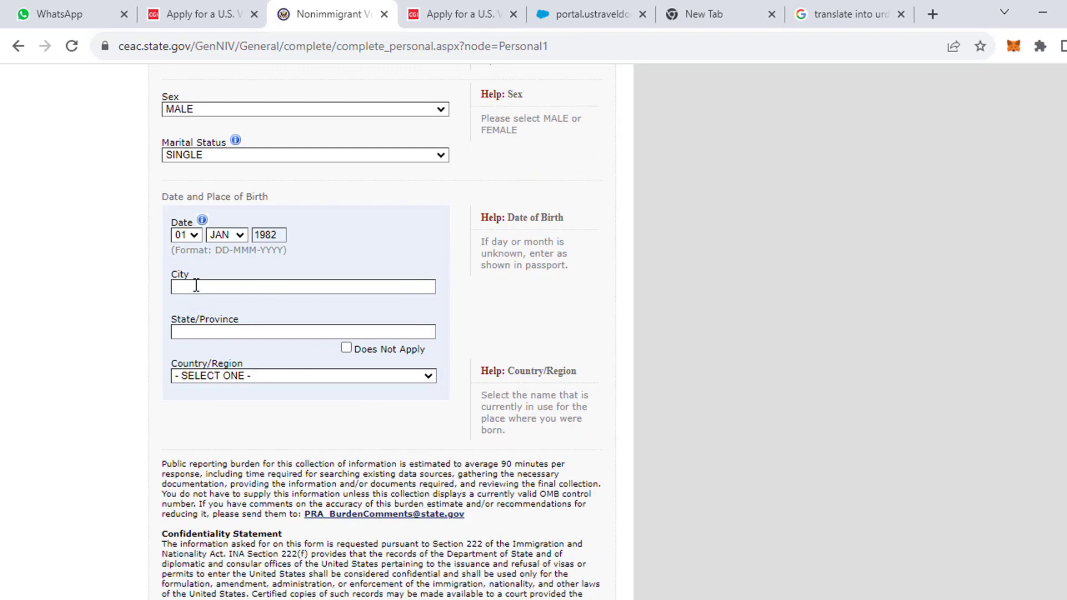
click(229, 375)
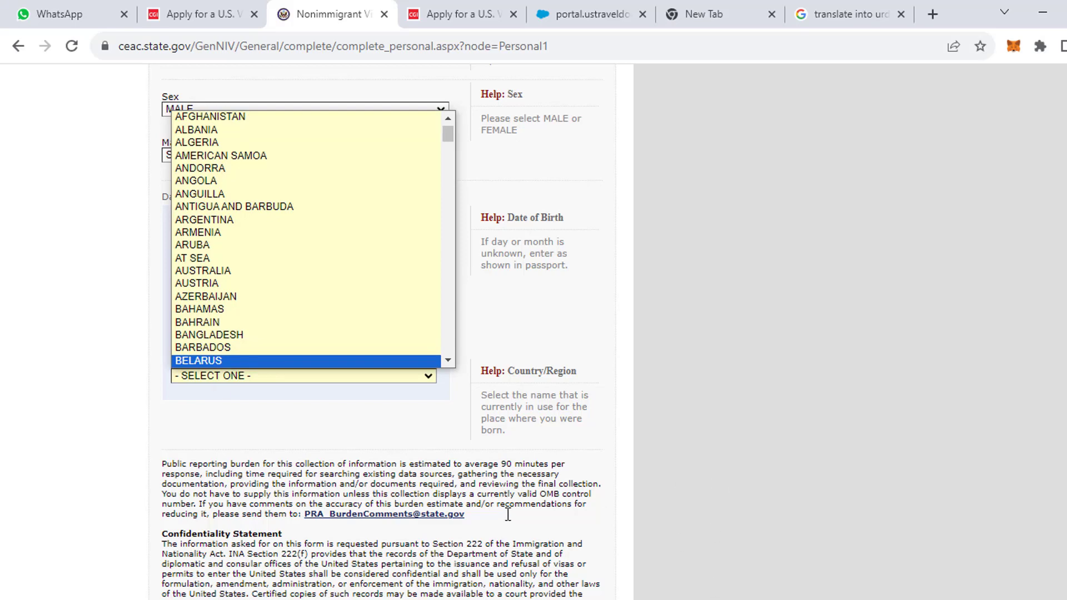
click(989, 542)
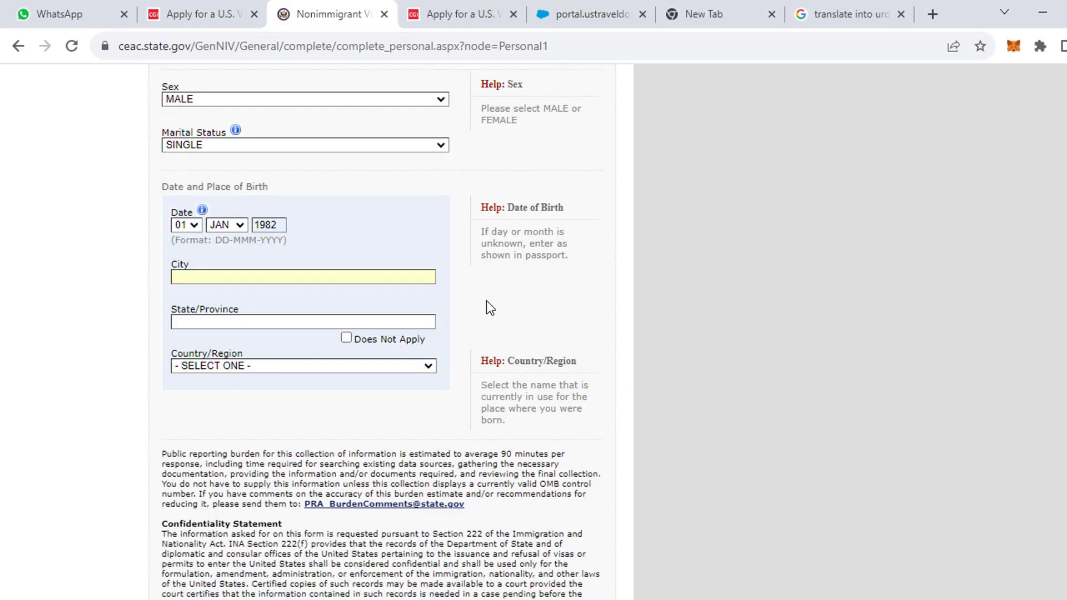
click(275, 278)
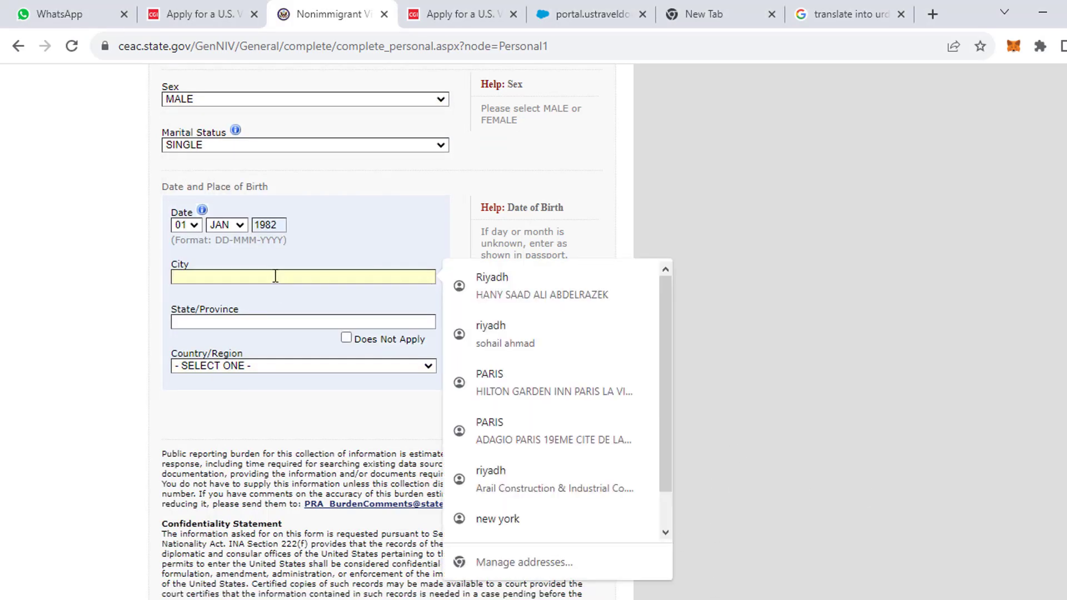
text(ISLA)
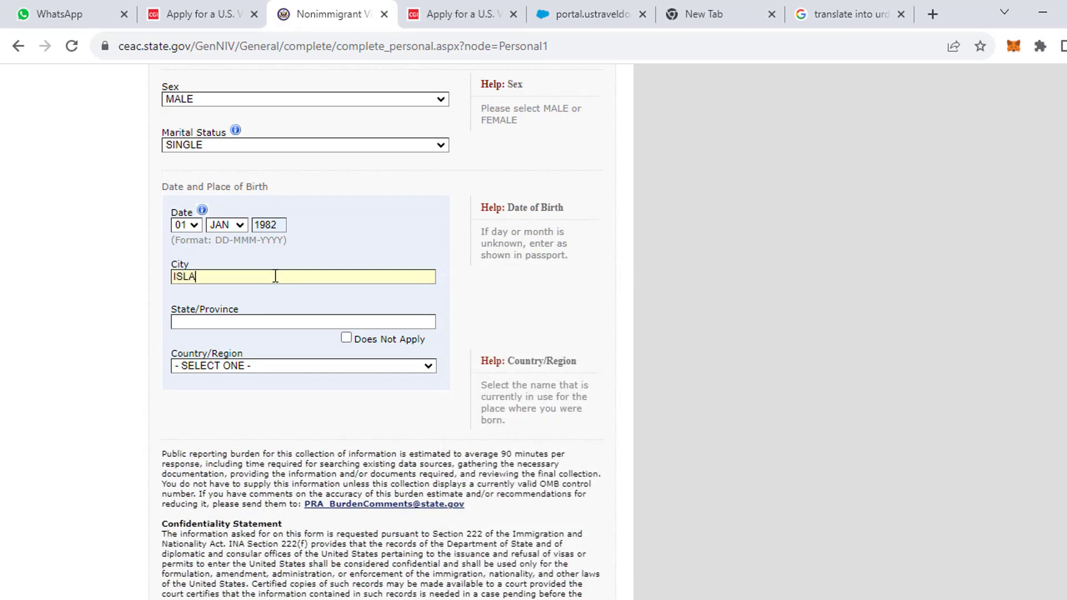
text(MABAD)
drag(577, 362, 494, 362)
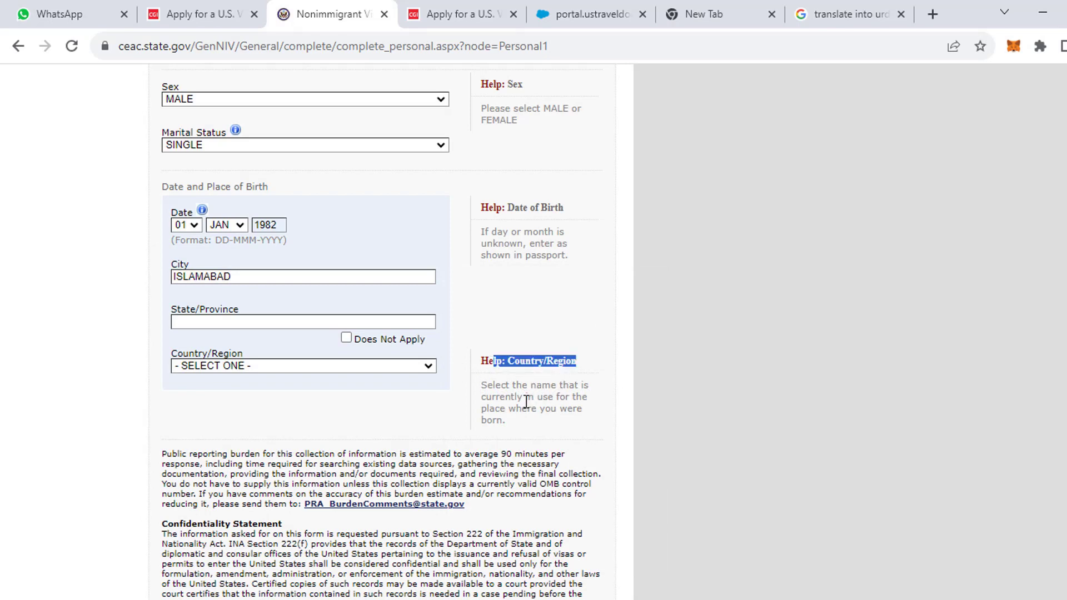
click(210, 321)
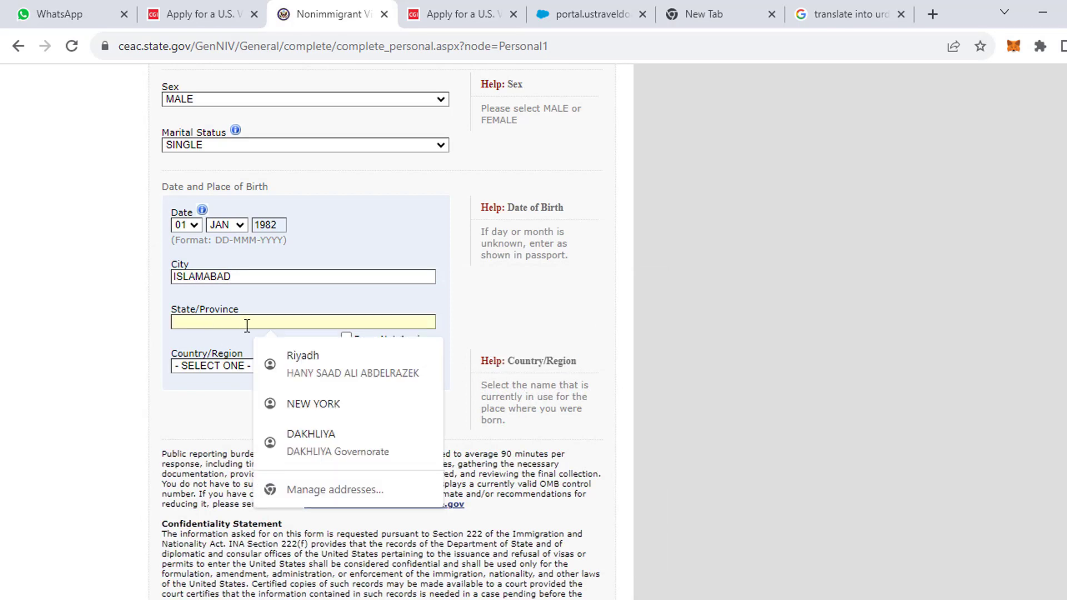
text(PUNJA)
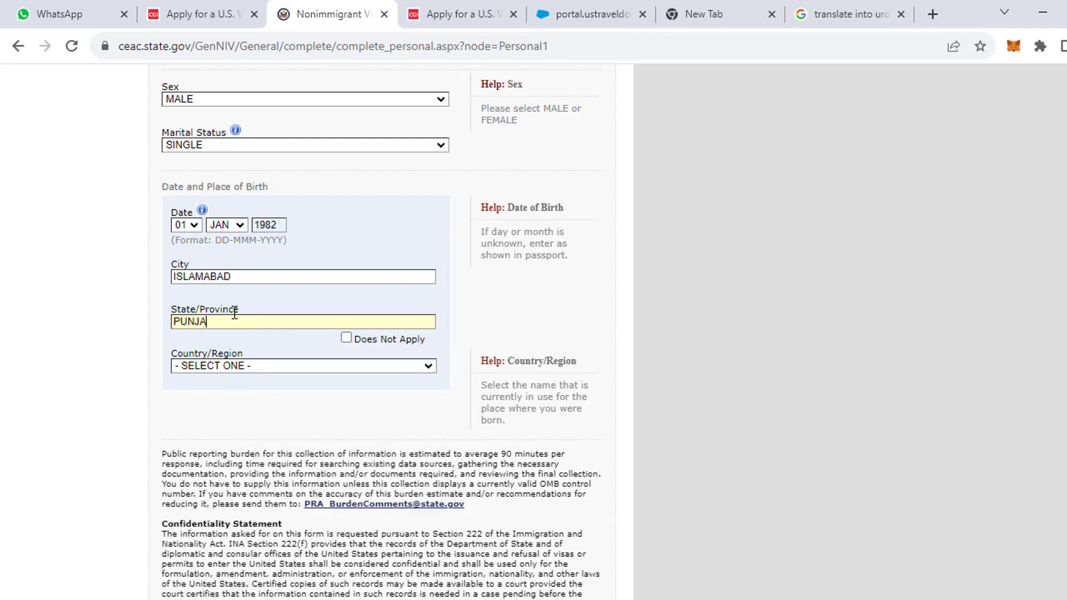
text(B)
click(249, 366)
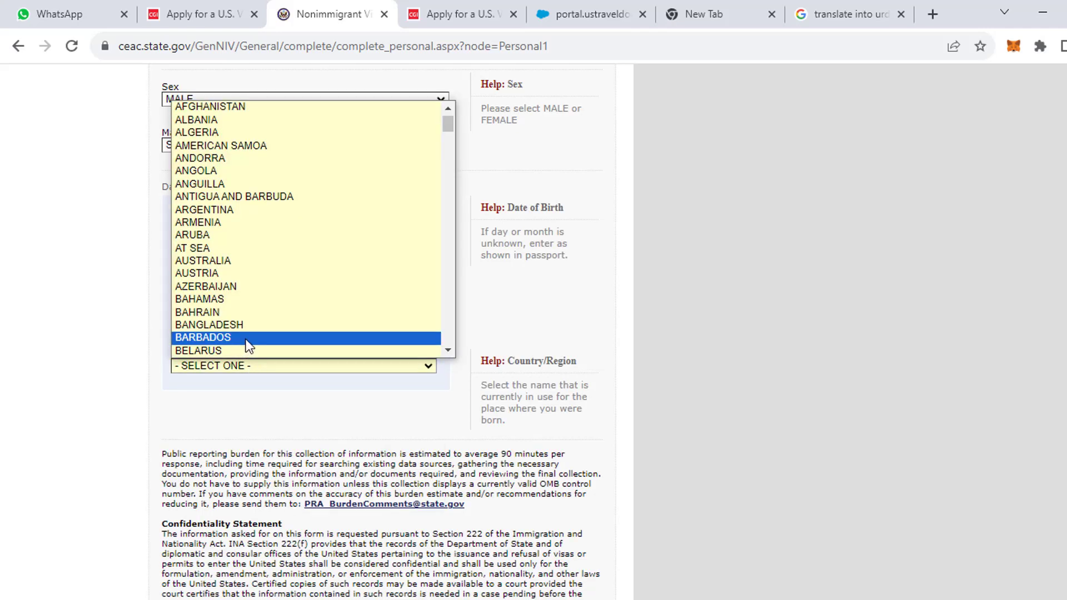
key(p)
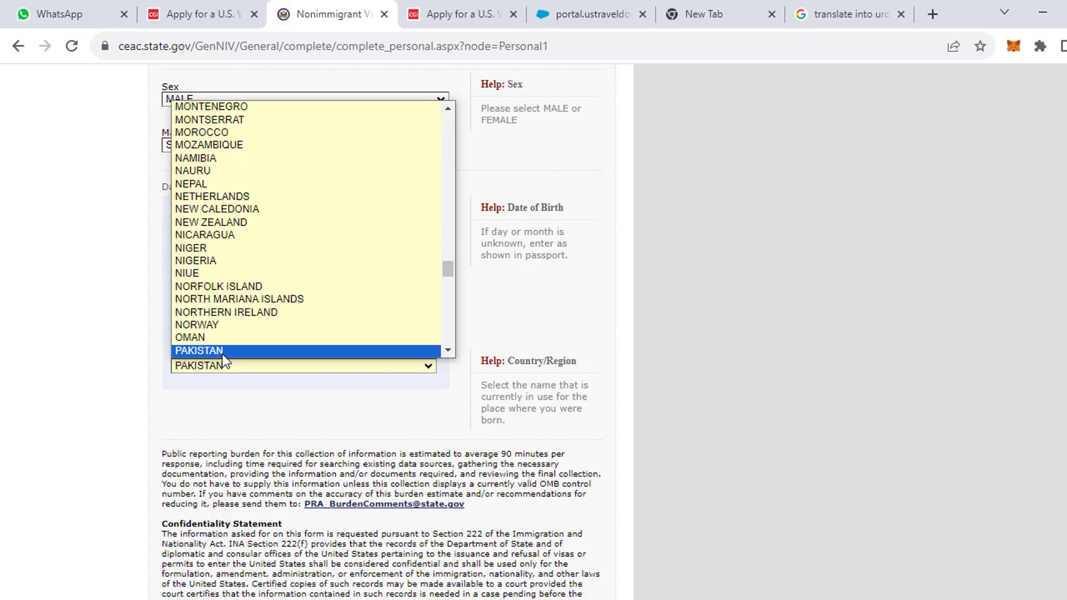
click(226, 353)
scroll(439, 384, down, 3)
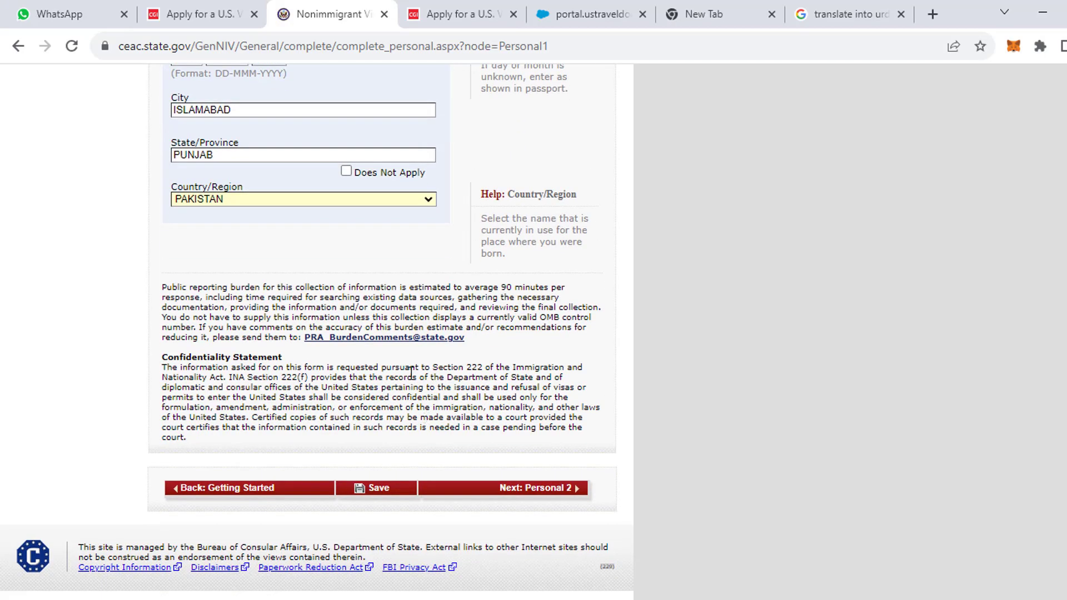
Save Personal Information 1 and set nationality to PAKISTAN on Personal Information 2.
click(382, 488)
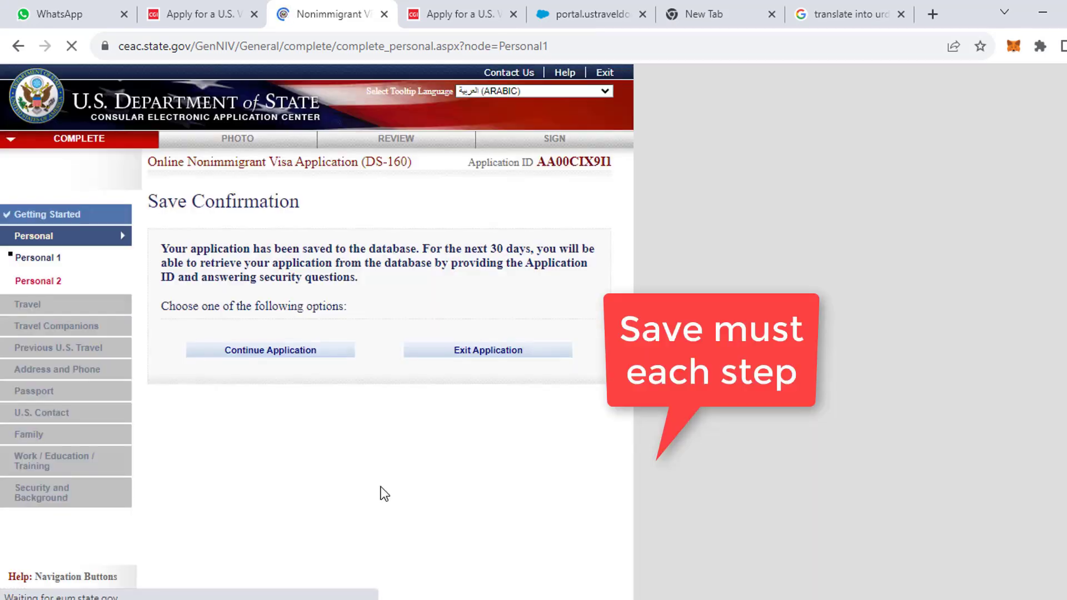
click(271, 362)
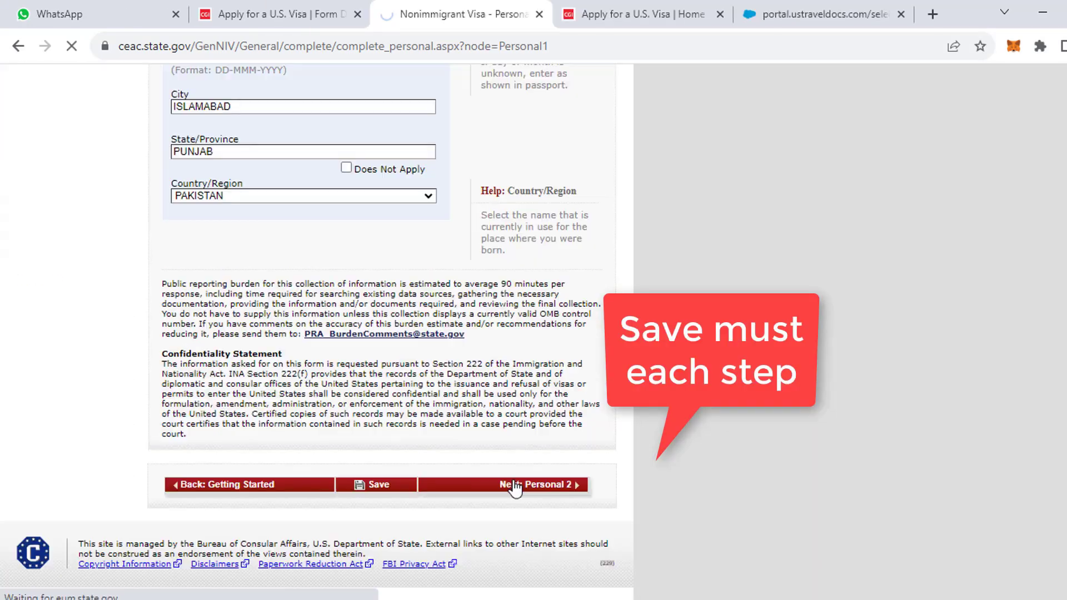
click(518, 481)
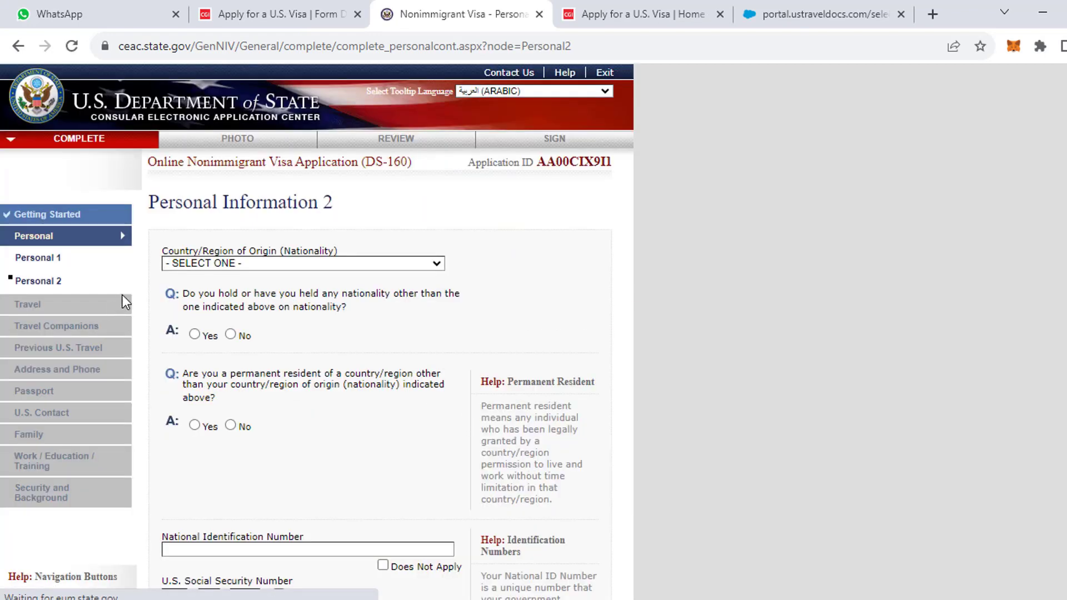
click(233, 265)
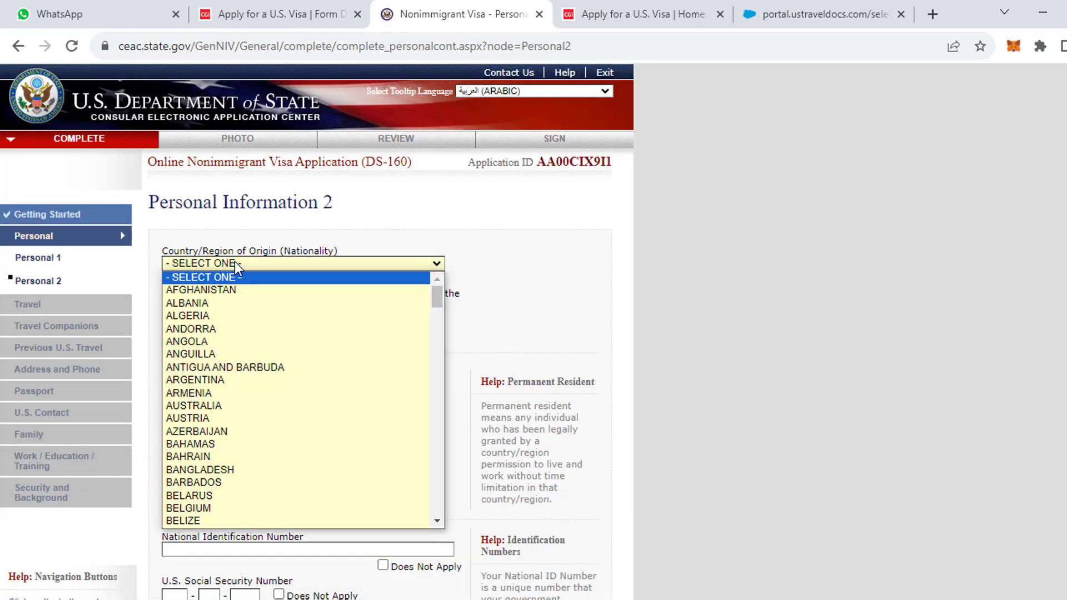
text(p)
key(Return)
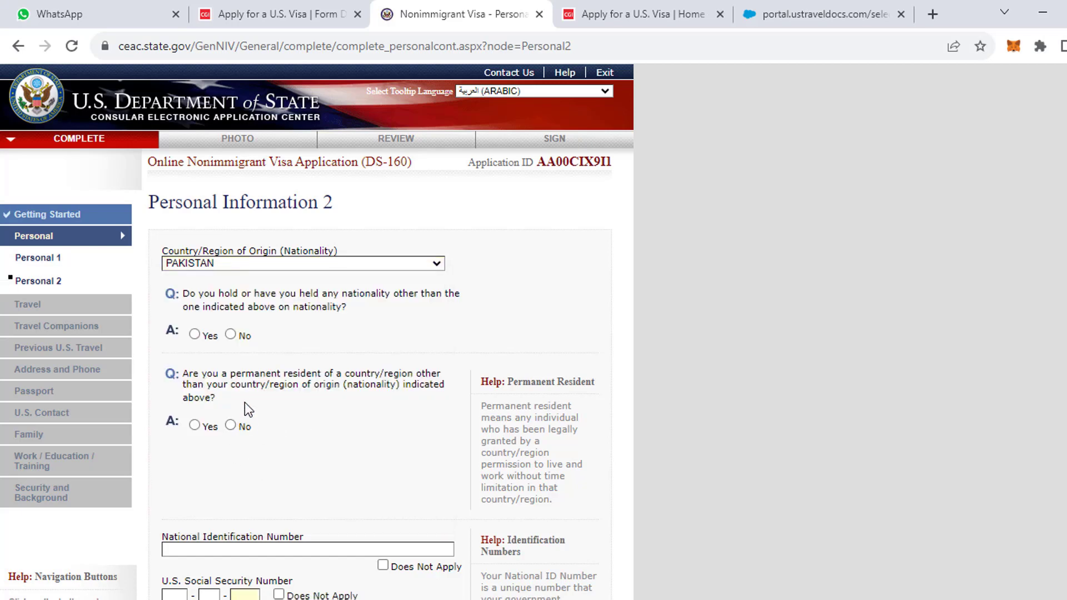
Answer No to other nationality, Yes to permanent residency, choosing SAUDI ARABIA.
click(230, 334)
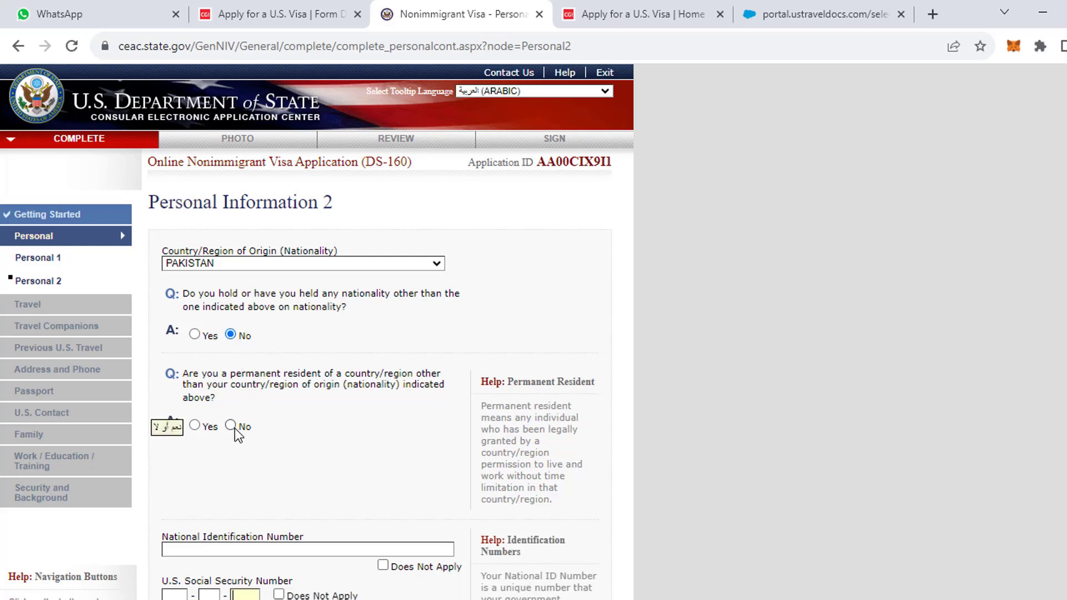
click(195, 425)
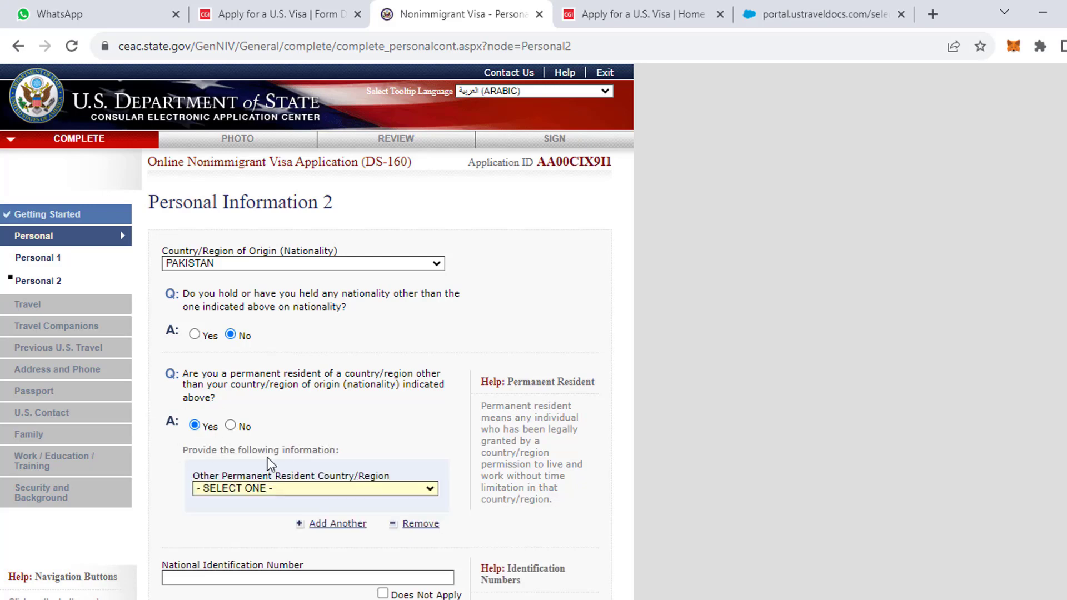
scroll(308, 455, down, 1)
click(253, 405)
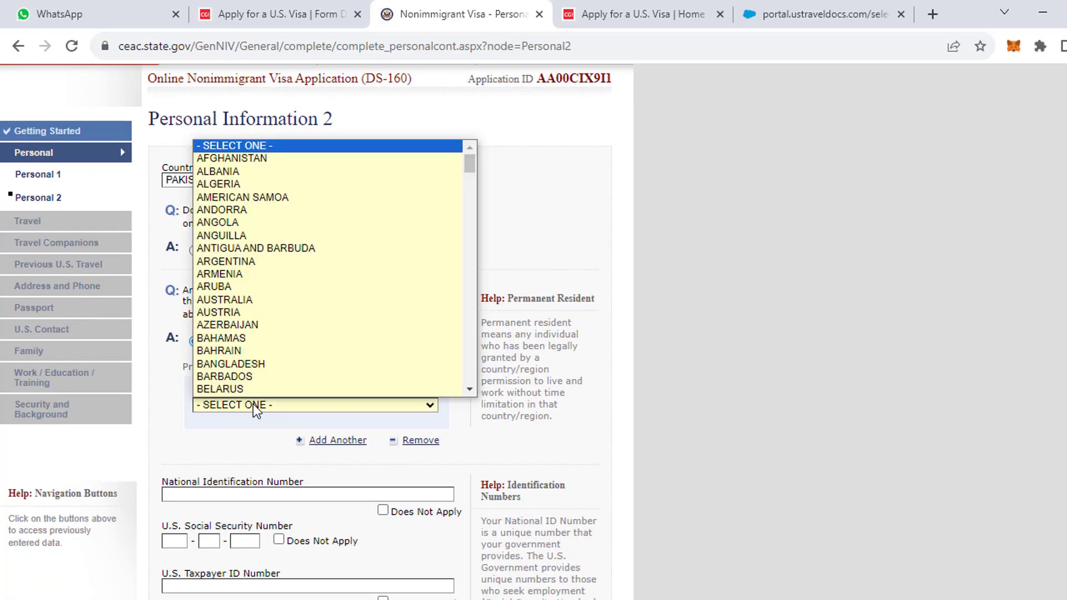
key(s)
key(s)
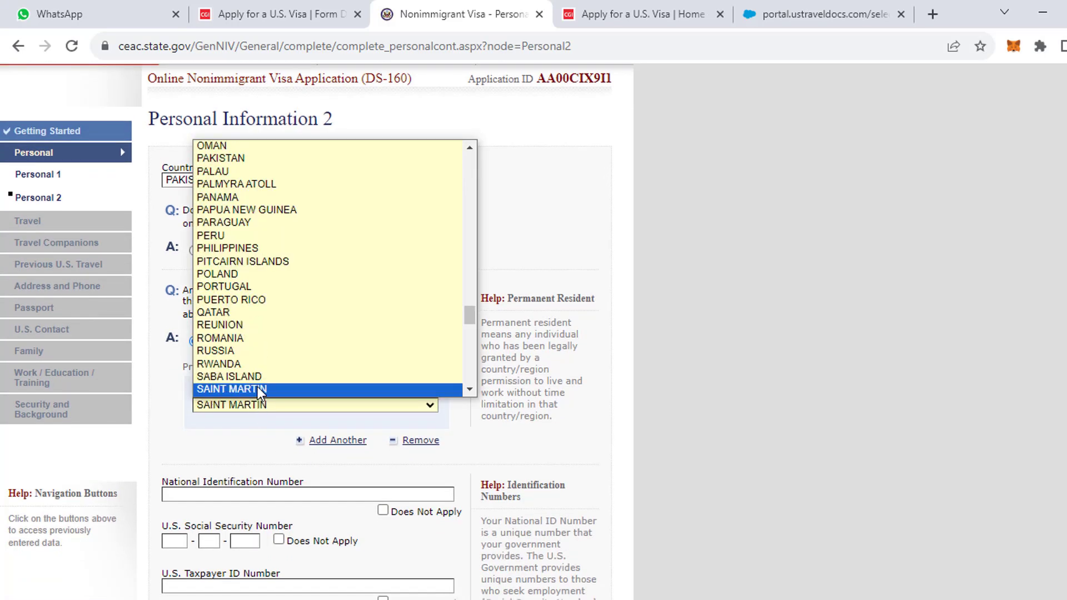
scroll(258, 386, down, 4)
key(s)
key(s)
key(s)
key(s)
key(s)
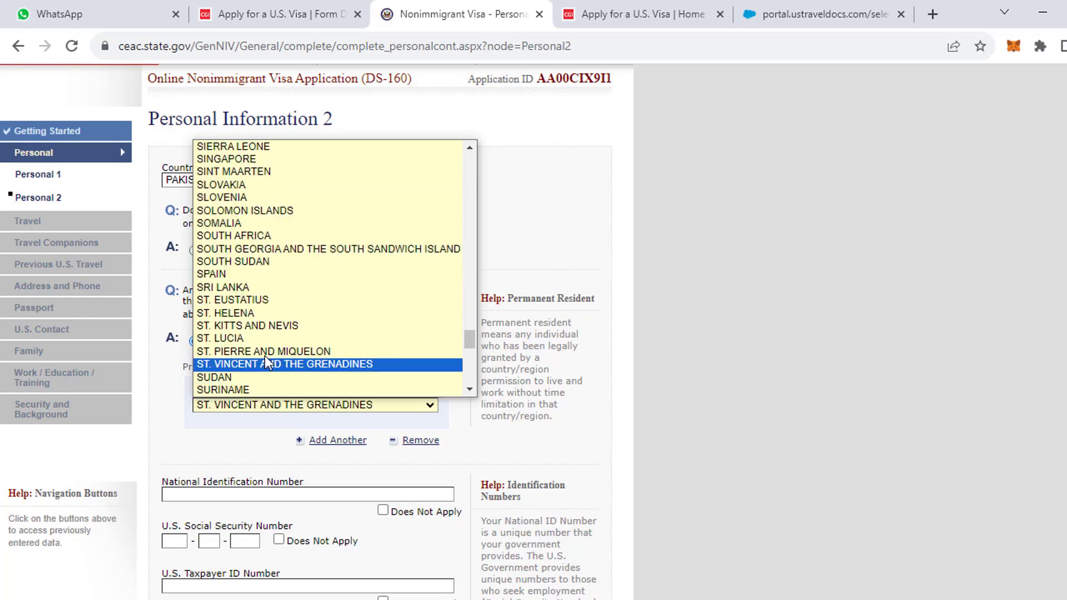
key(s)
key(s)
key(s)
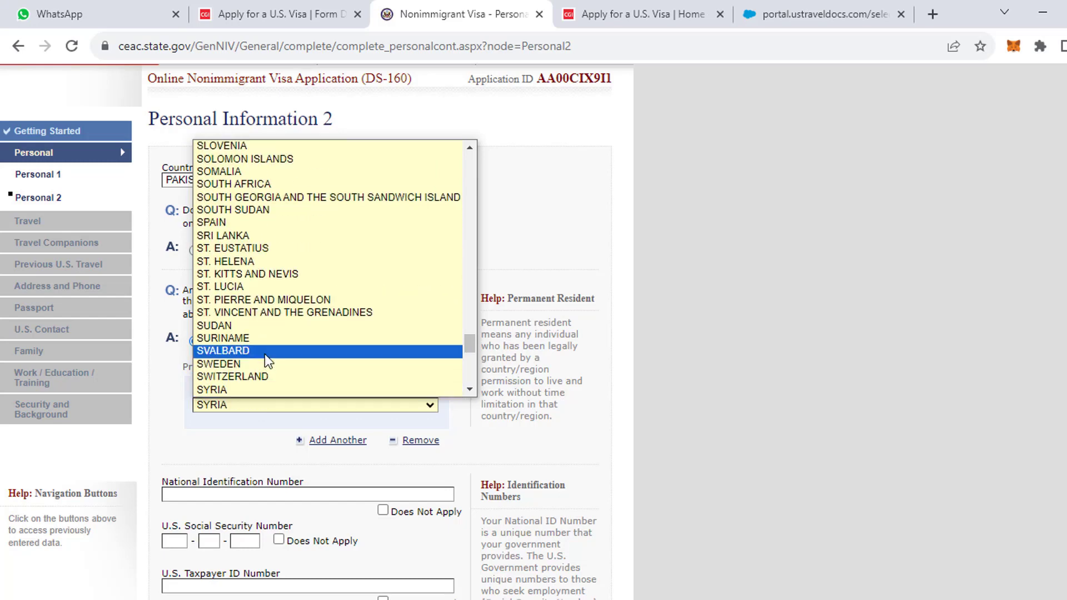
key(Down)
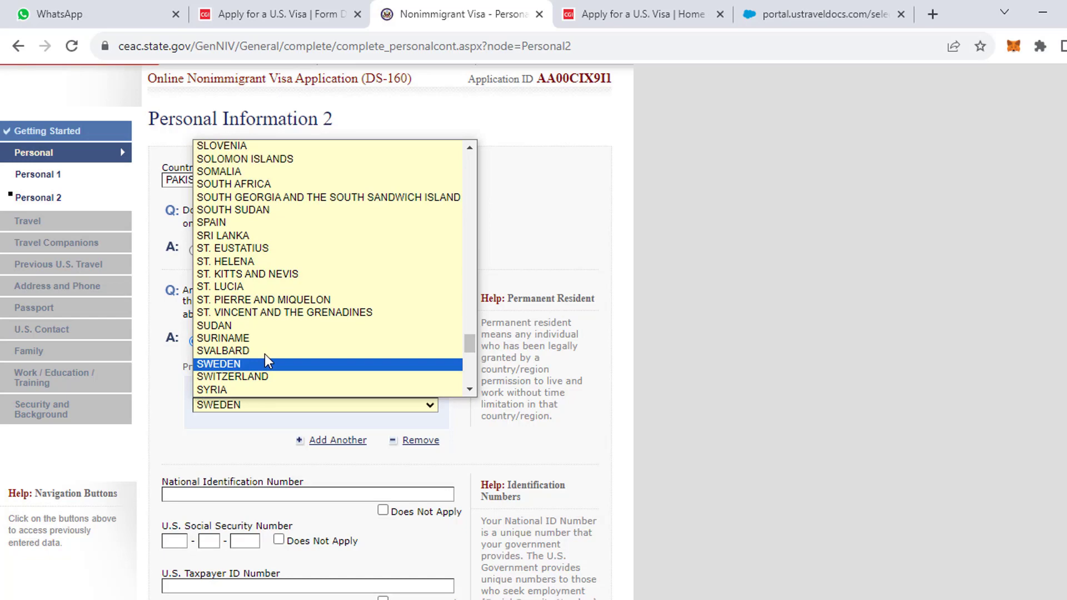
scroll(265, 357, down, 3)
scroll(264, 359, up, 3)
scroll(239, 235, up, 3)
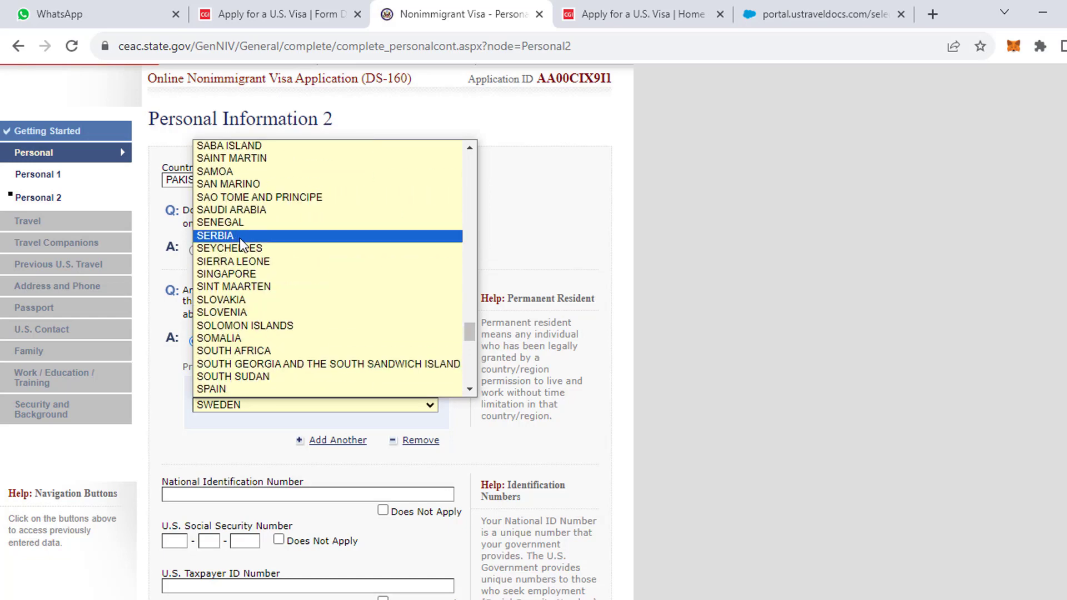
click(239, 210)
Enter the national ID number and save, continuing to Travel Information.
scroll(267, 474, down, 1)
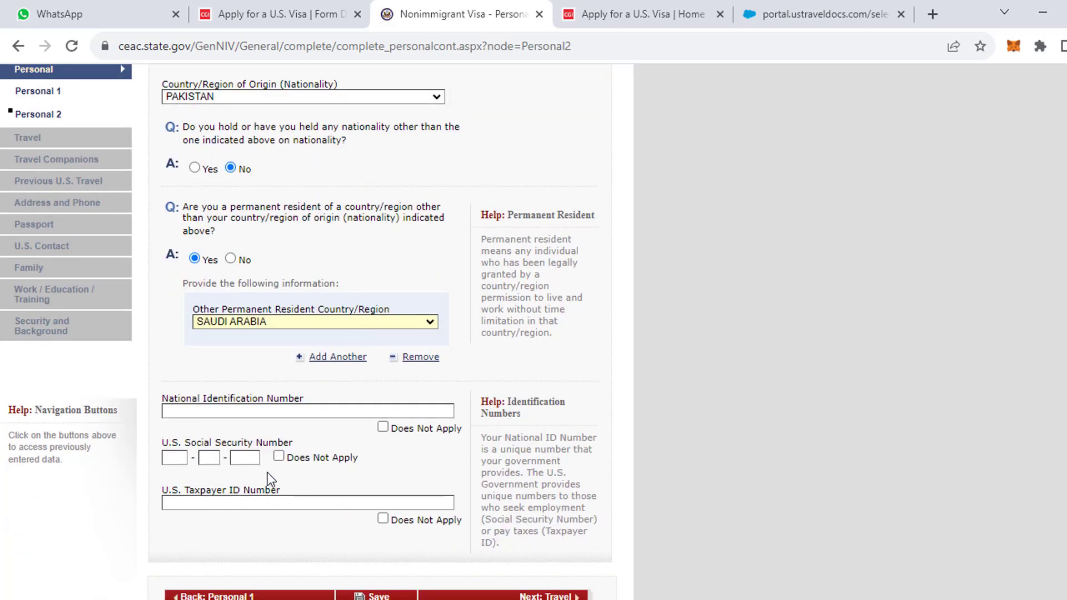
click(212, 411)
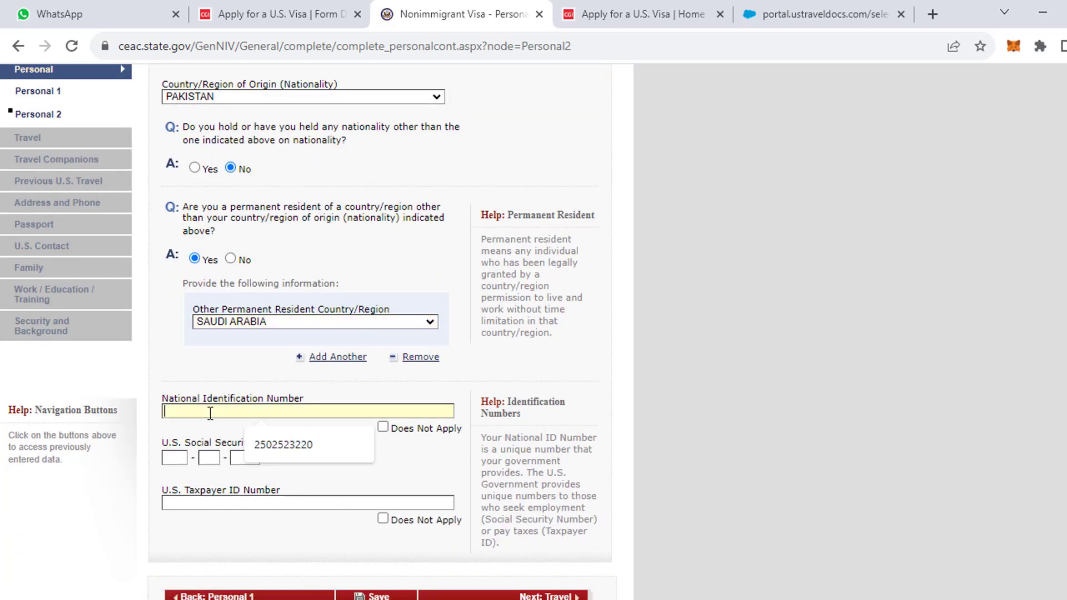
click(276, 439)
drag(198, 411, 290, 403)
text(00000)
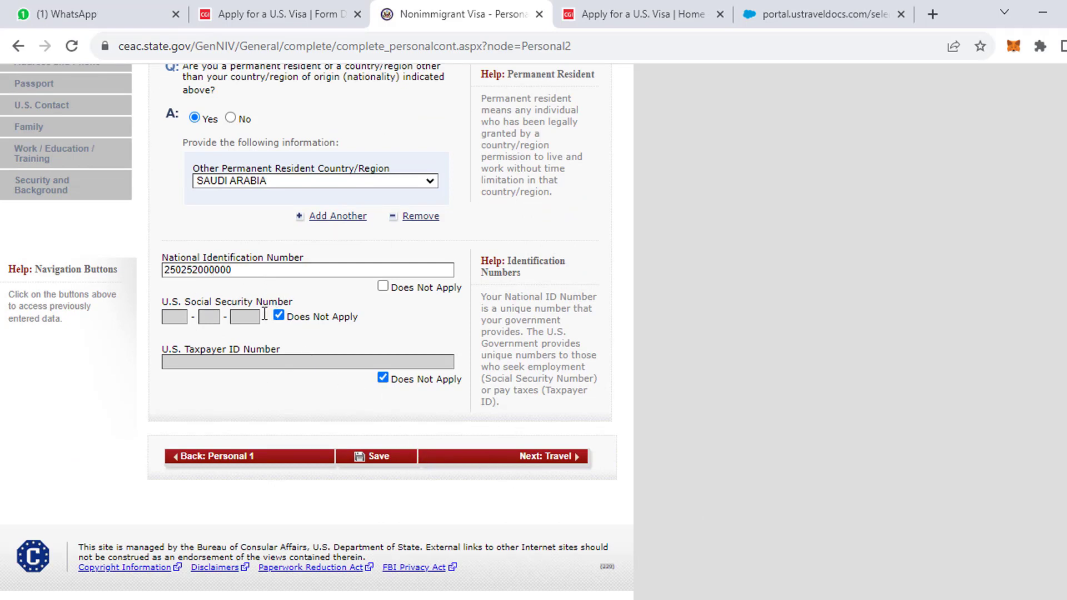
click(492, 462)
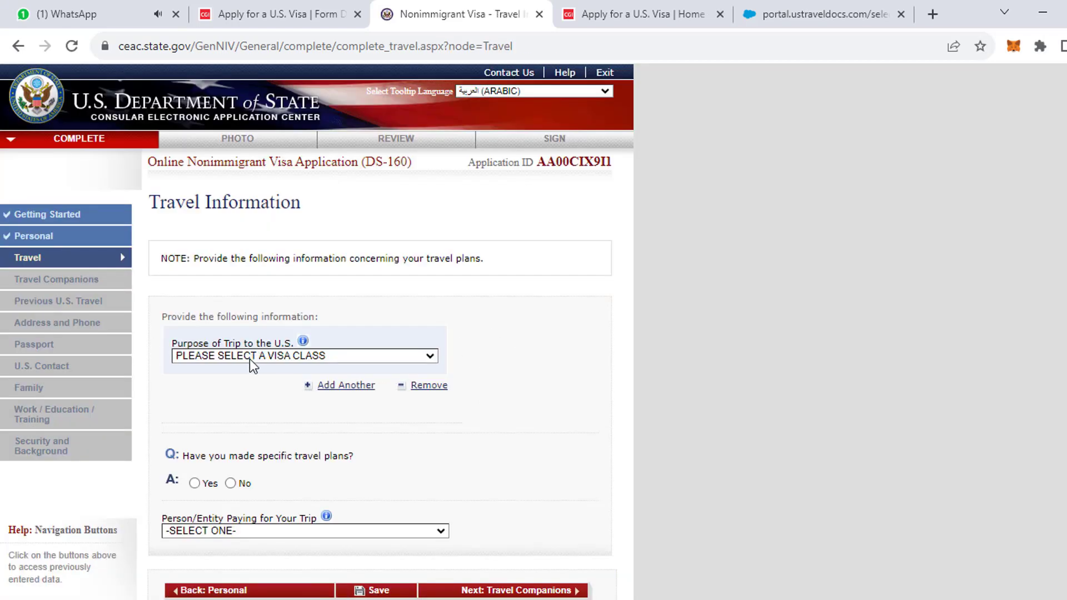
Set trip purpose TEMP. BUSINESS PLEASURE VISITOR (B), specified as BUSINESS & TOURISM (B1/B2).
click(249, 359)
click(249, 359)
click(249, 359)
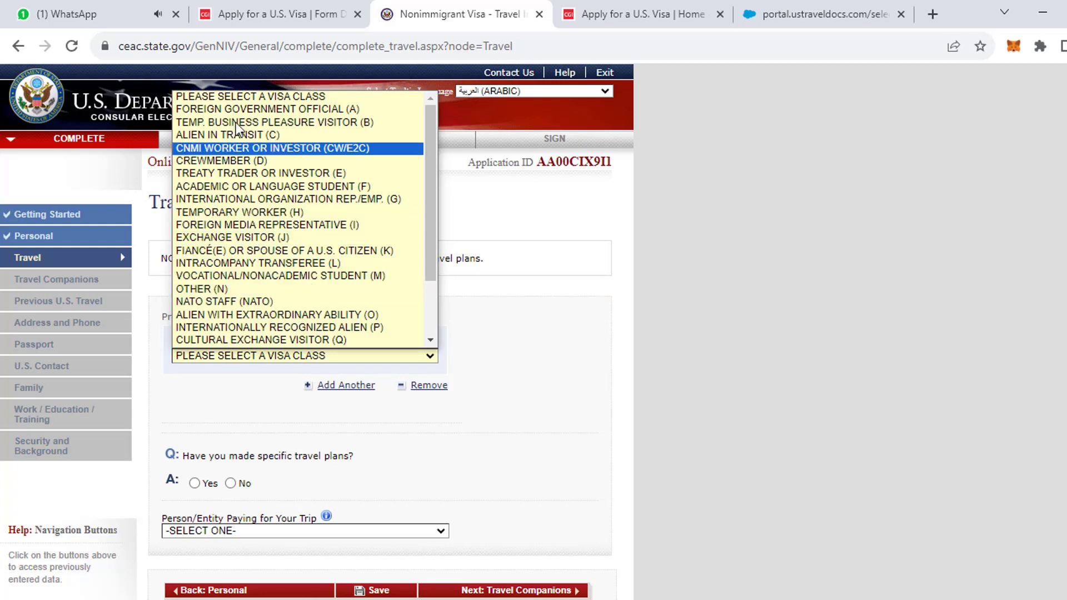
click(231, 290)
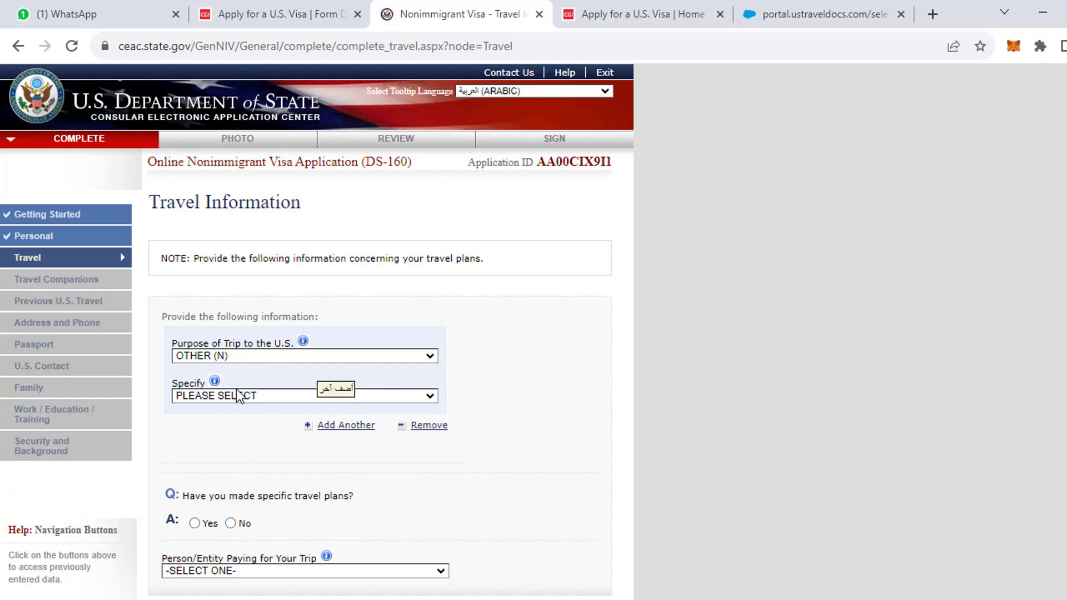
click(239, 396)
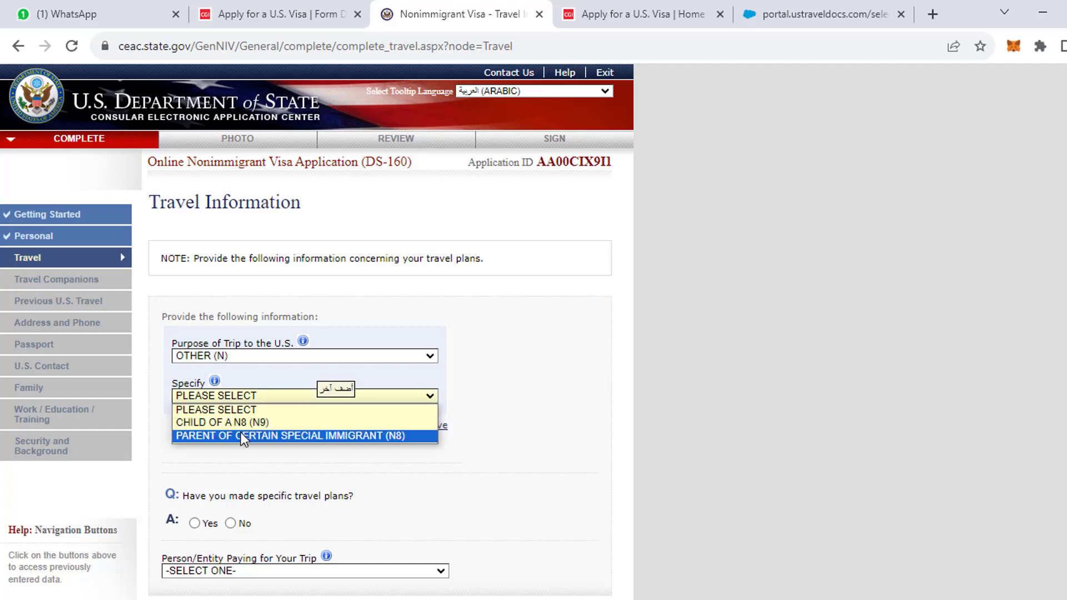
scroll(242, 436, down, 1)
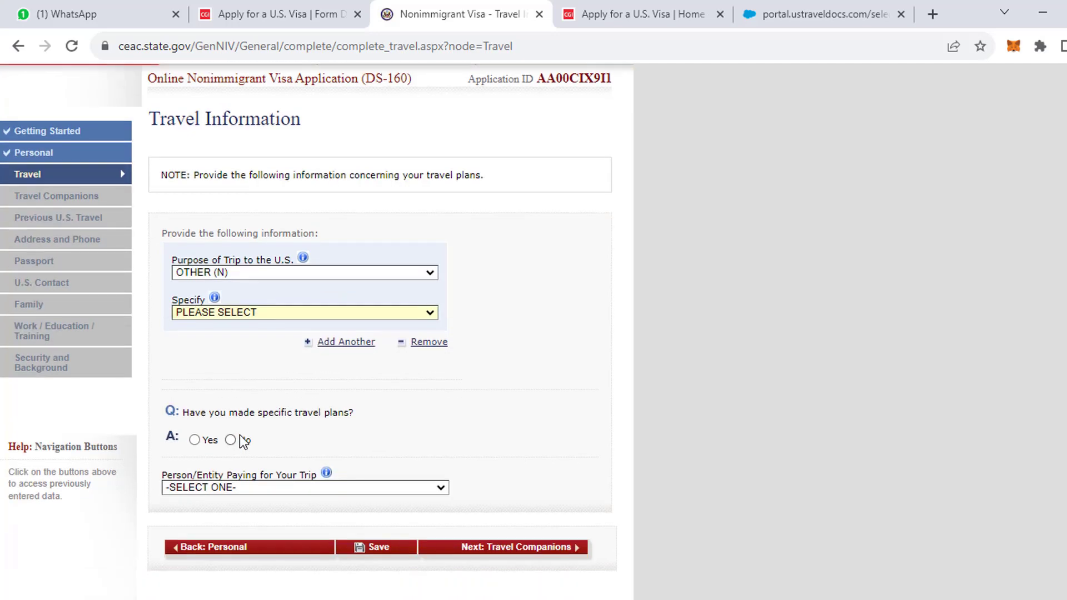
click(219, 274)
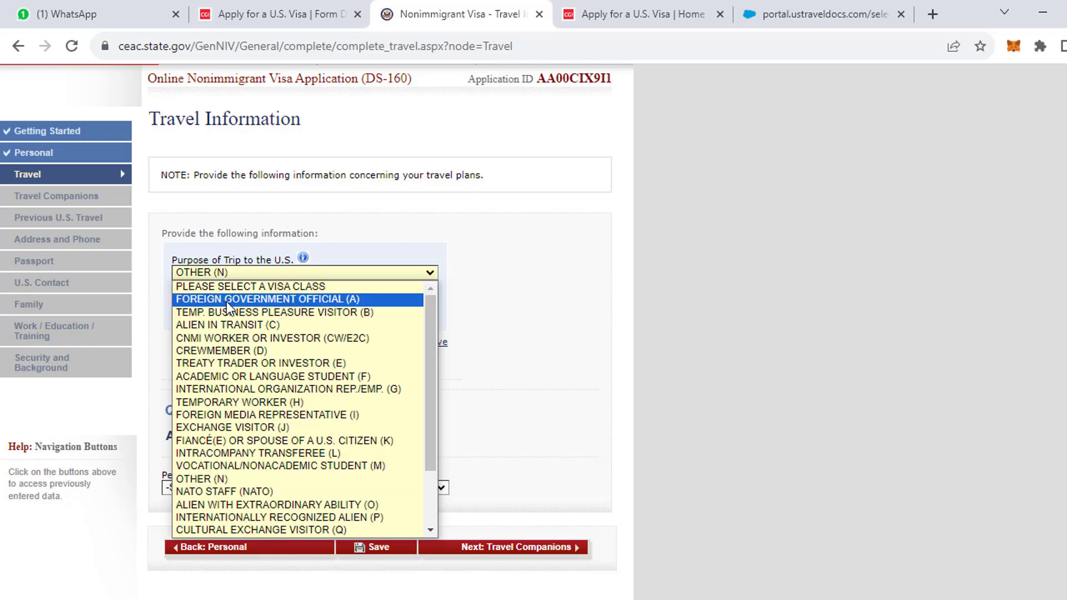
click(292, 316)
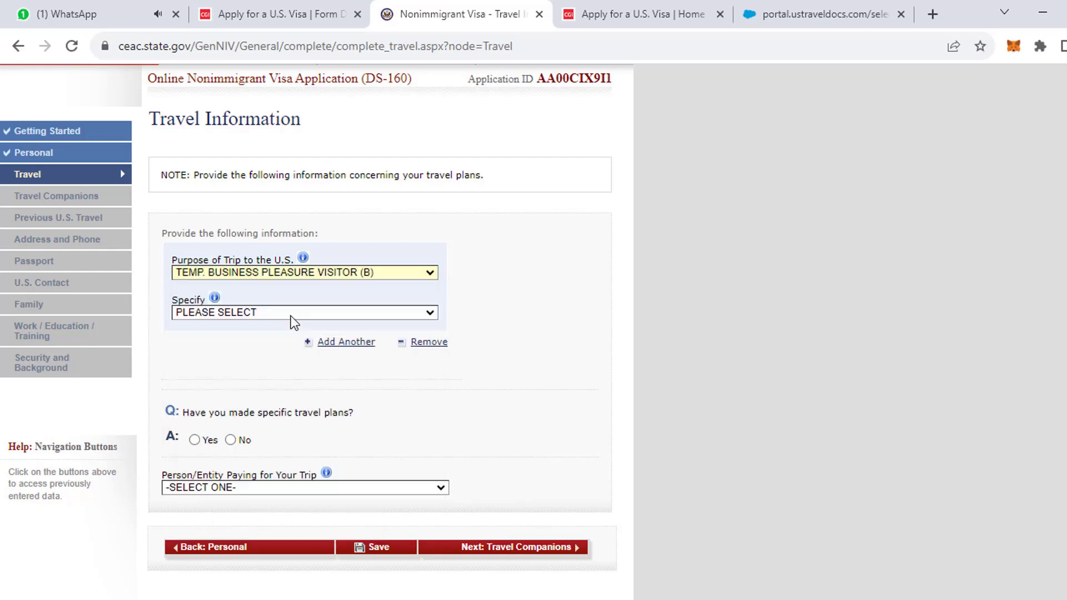
click(236, 313)
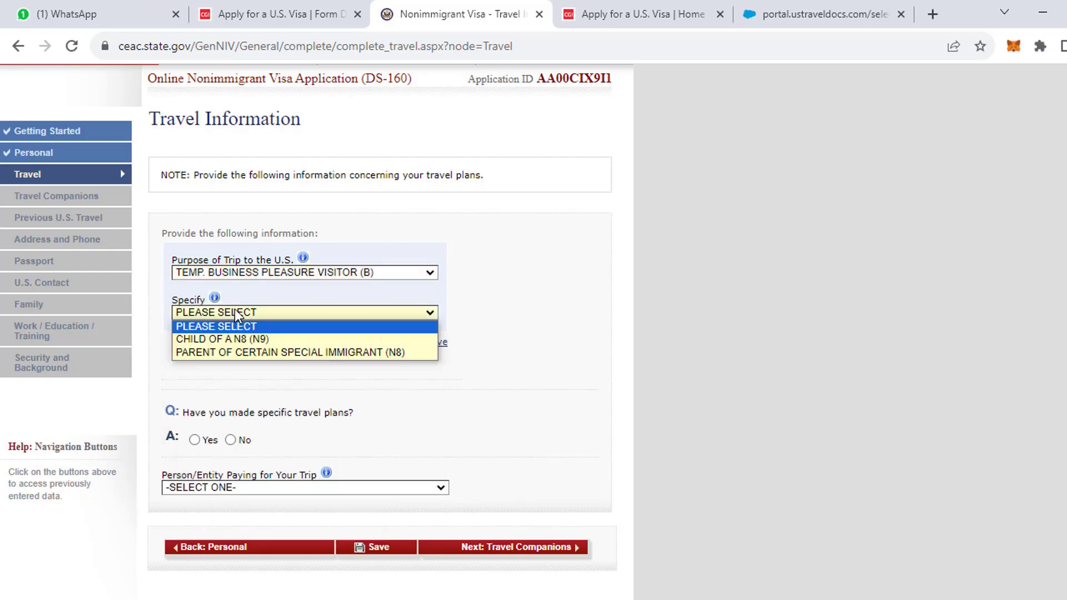
click(493, 402)
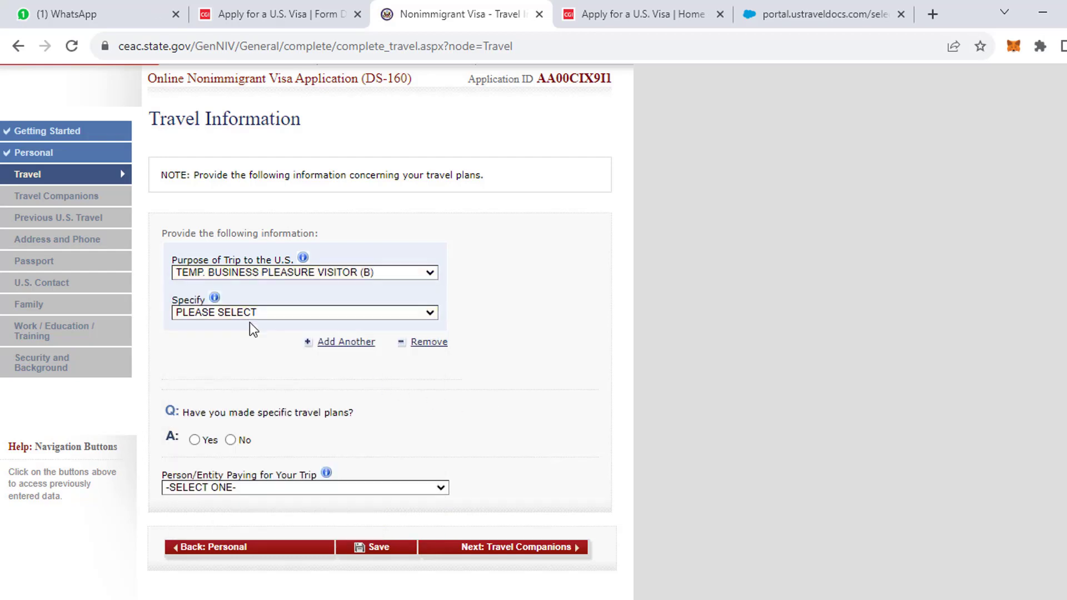
click(251, 273)
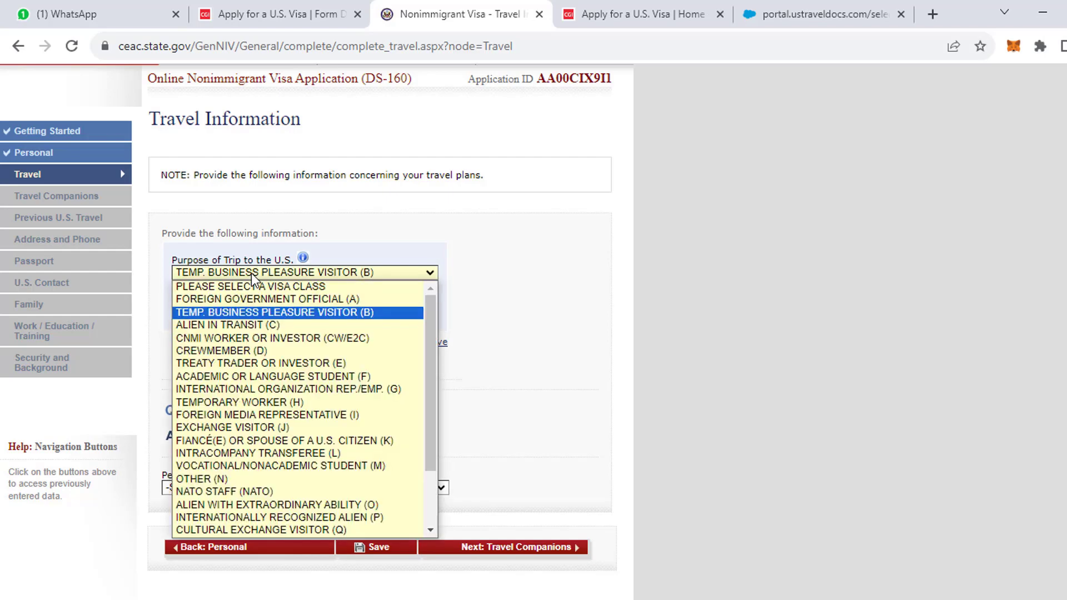
click(248, 315)
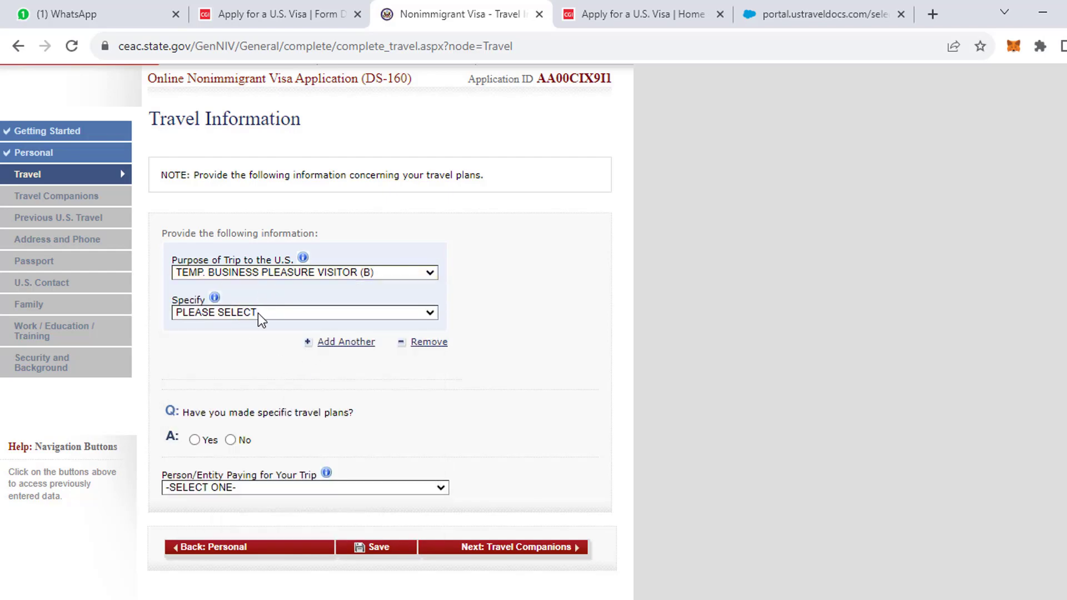
click(313, 313)
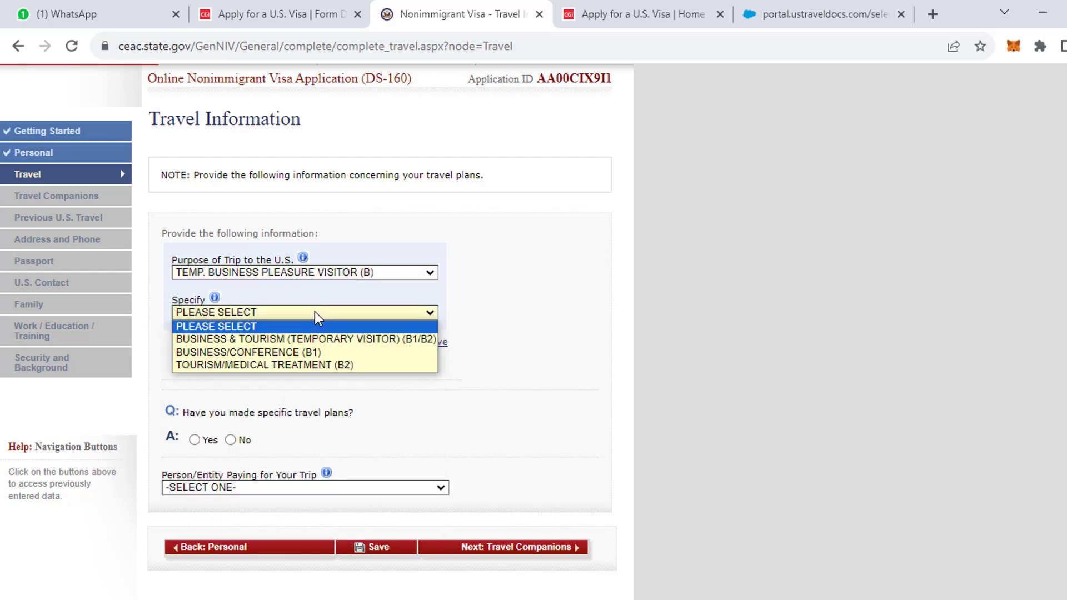
click(301, 340)
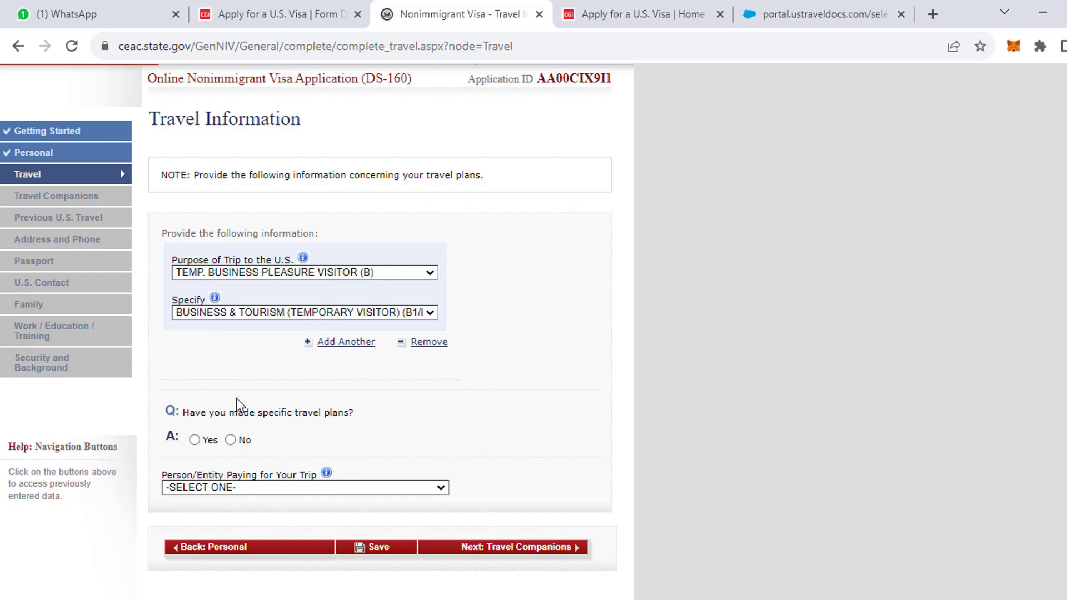
Answer Yes to specific travel plans and set the arrival date to 10 NOV 2023.
scroll(232, 451, down, 1)
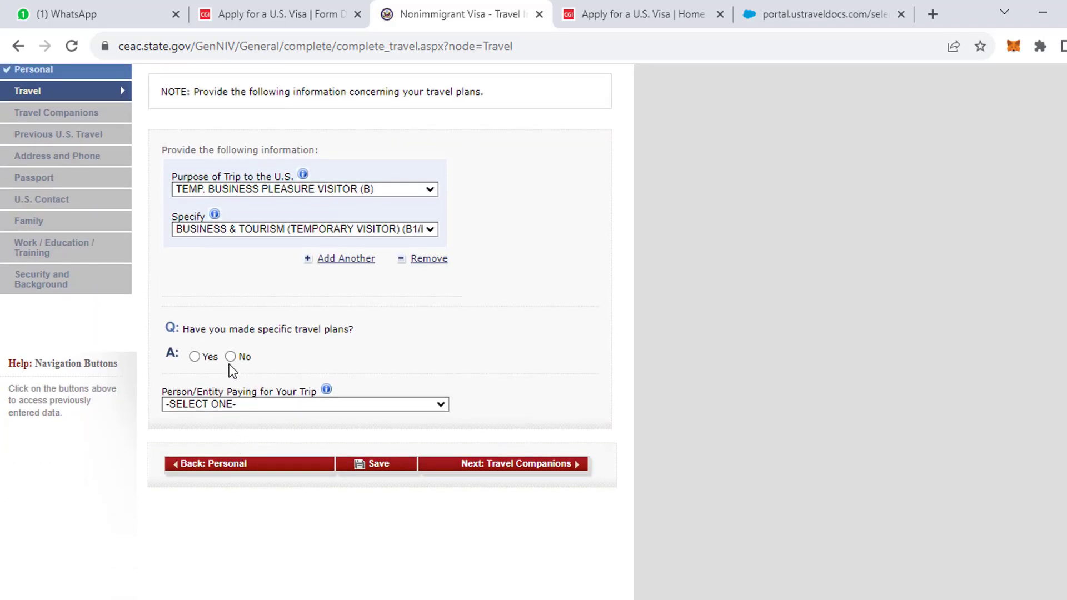
click(195, 356)
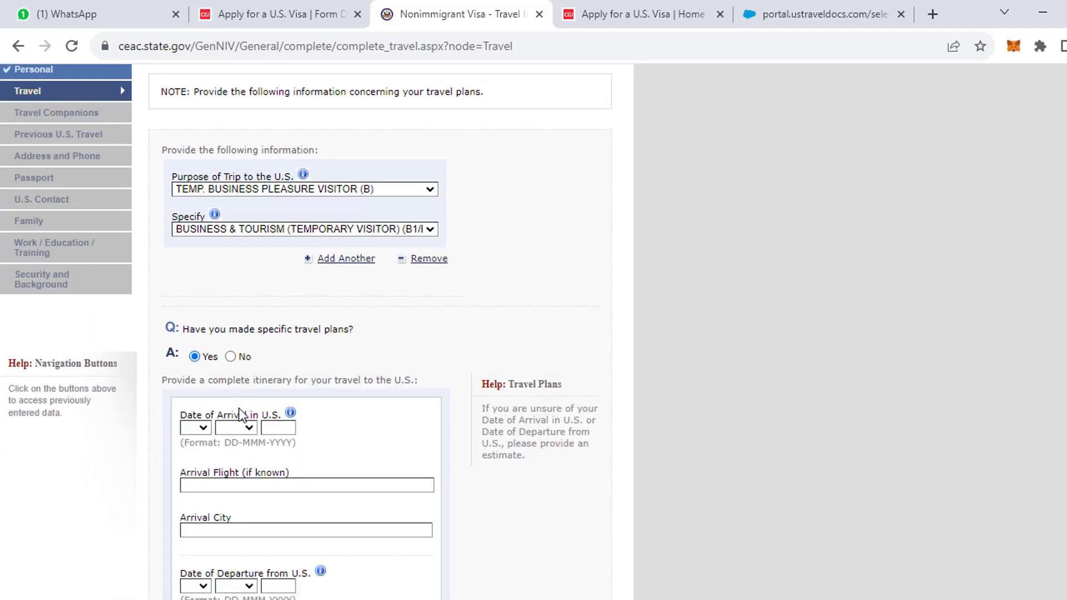
click(198, 431)
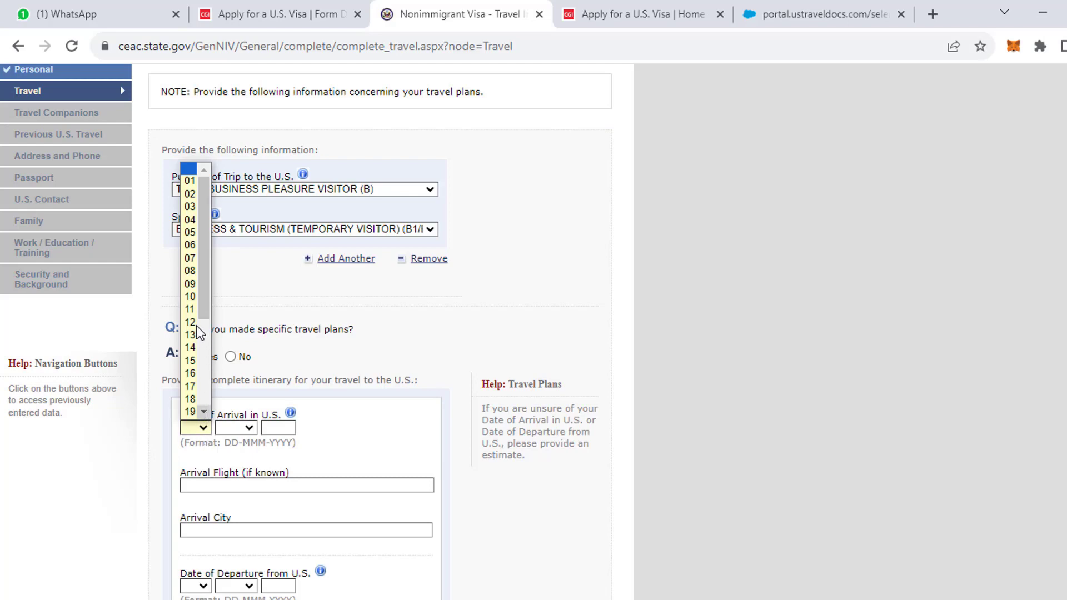
click(190, 297)
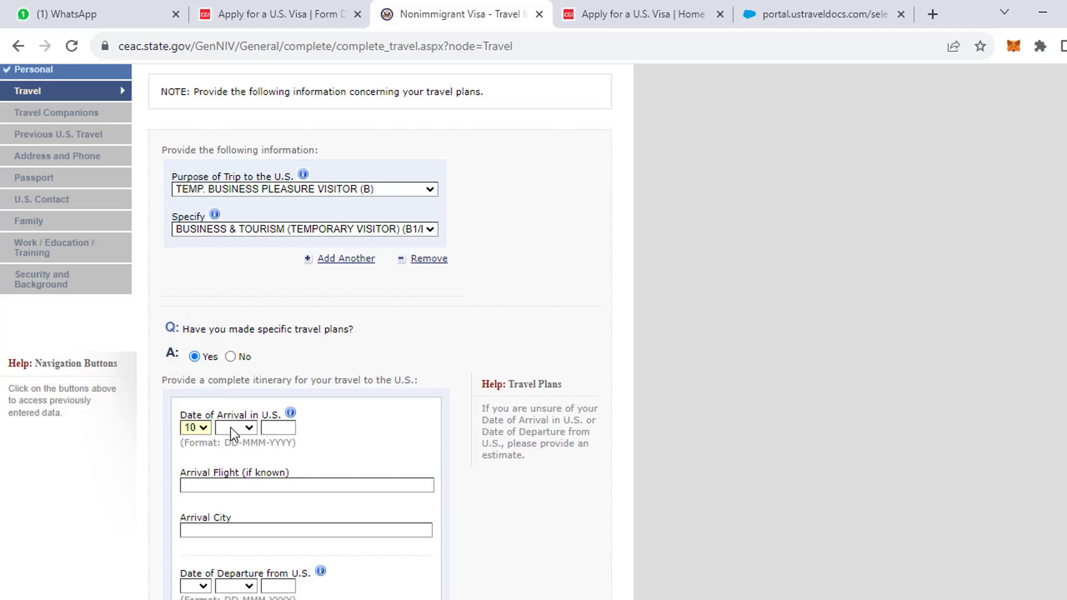
click(233, 431)
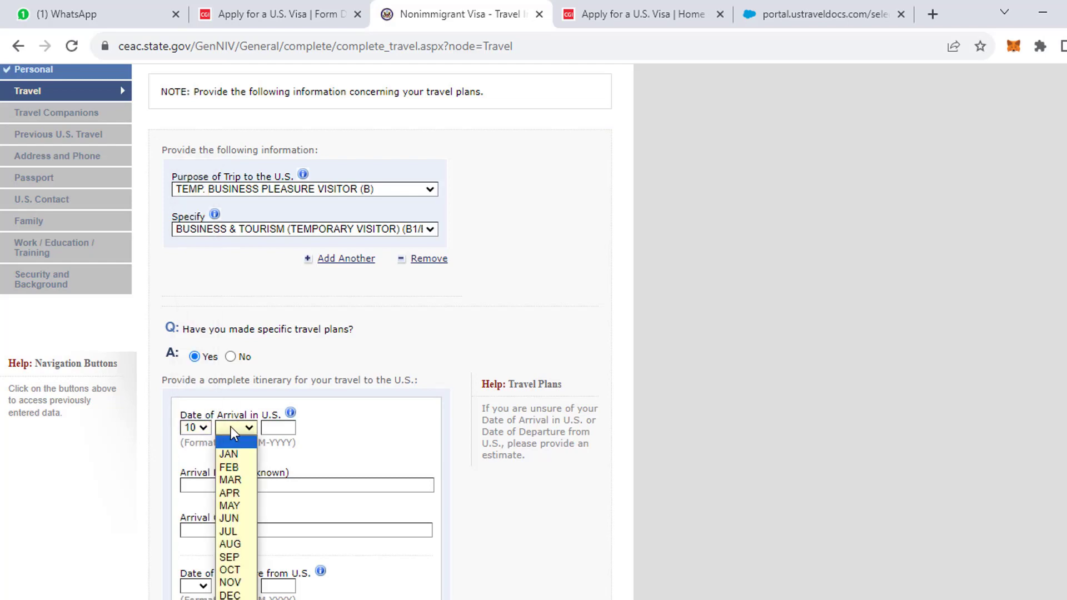
click(231, 583)
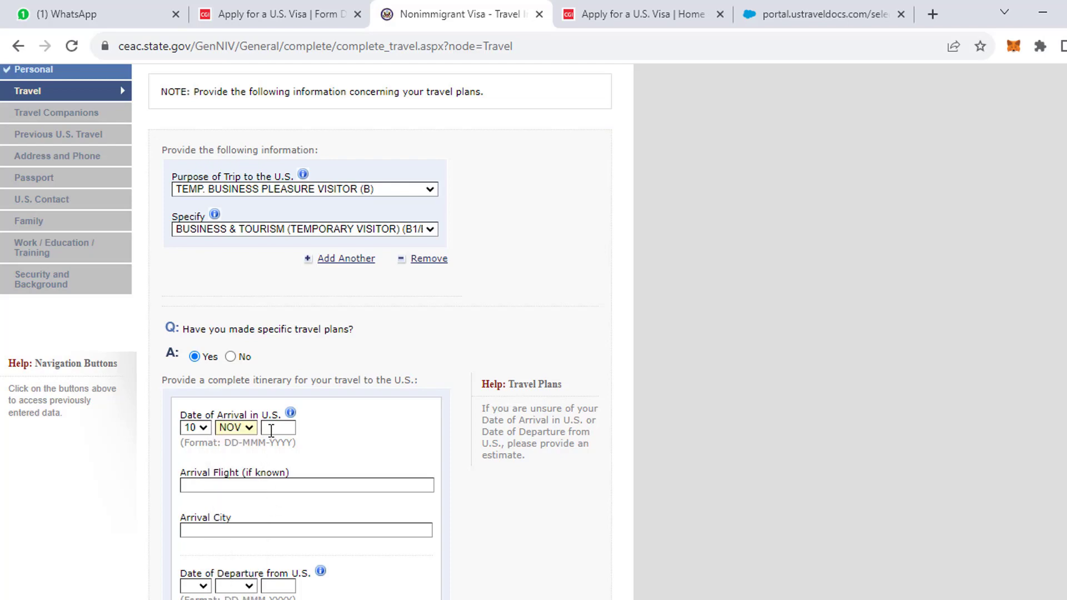
click(270, 431)
click(275, 463)
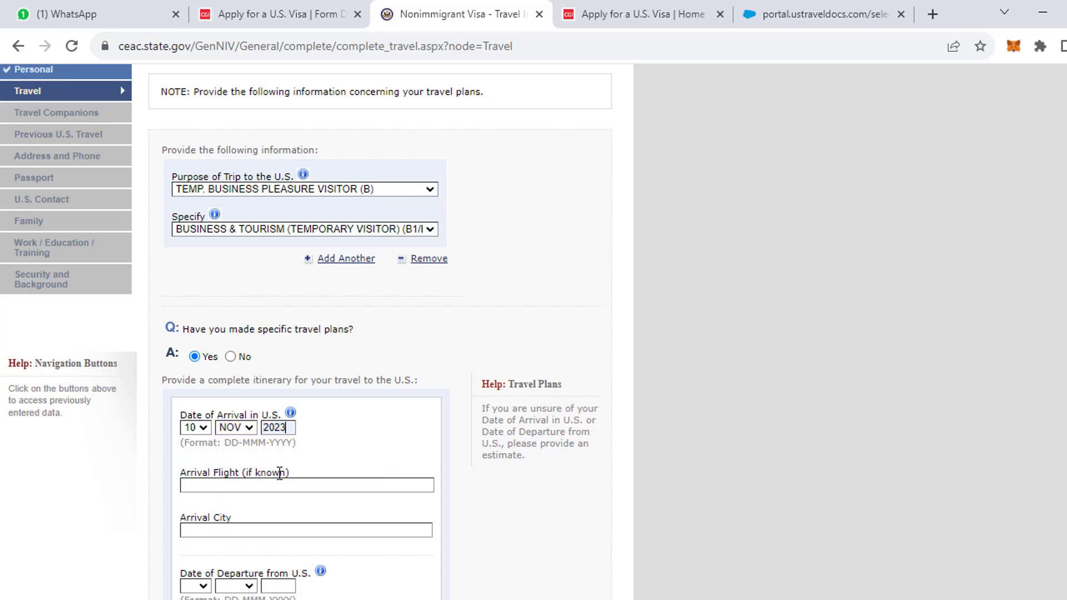
Enter arrival flight SAUDI AIRLINE and arrival city NEW YORK.
scroll(208, 495, down, 1)
click(216, 403)
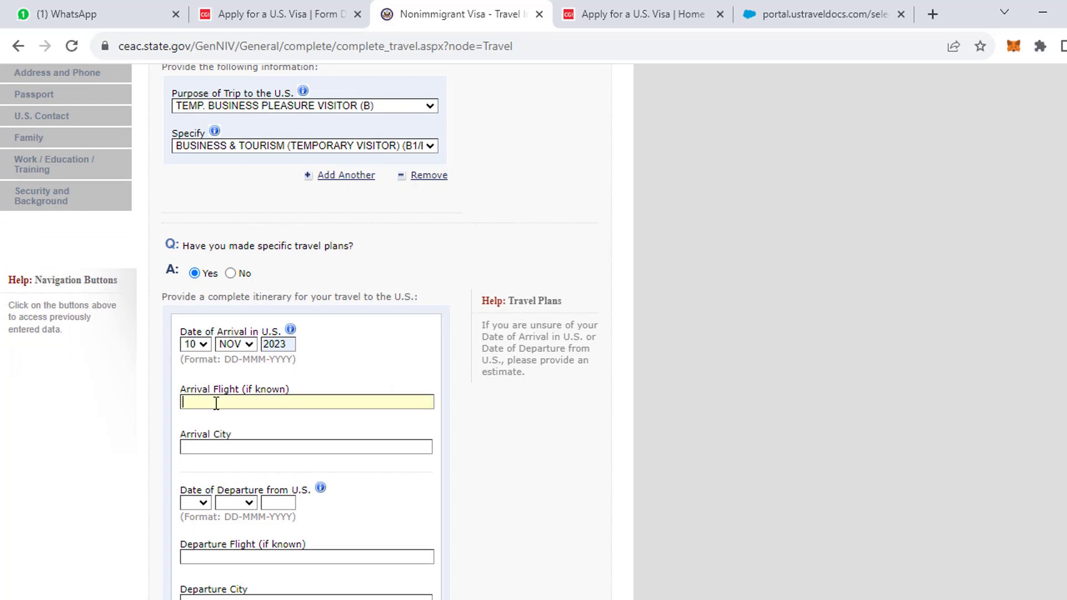
text(SAUDI AIRLINE)
click(226, 449)
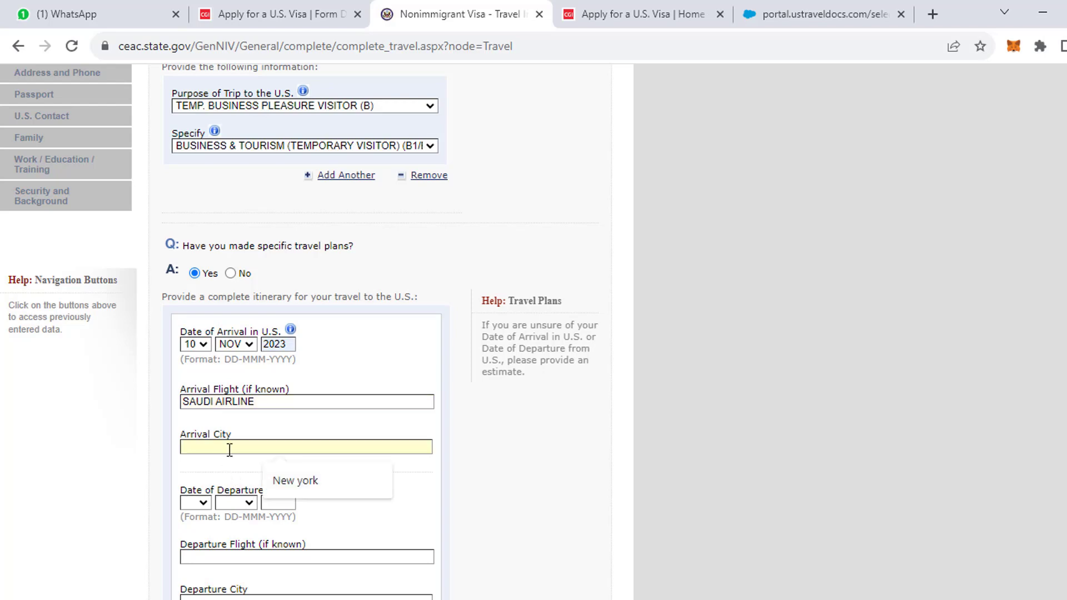
click(289, 481)
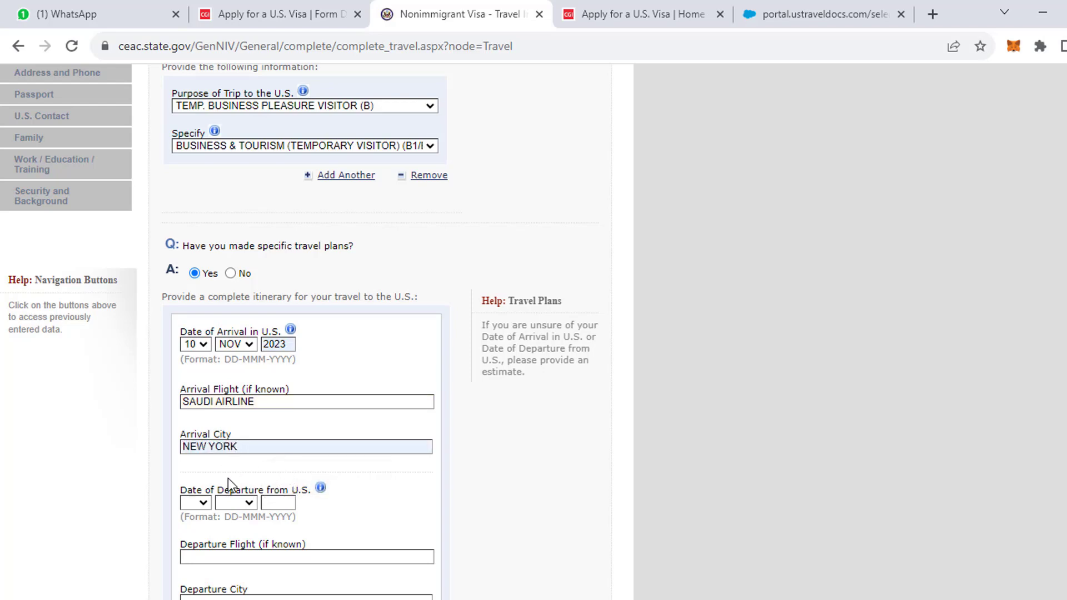
click(203, 503)
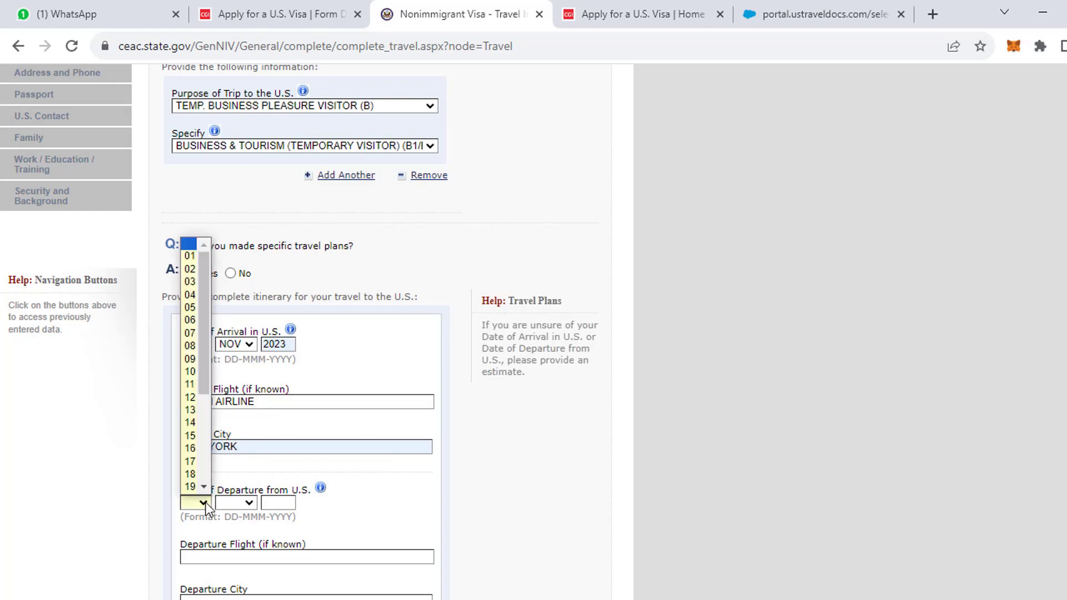
Set the departure date to 17 NOV 2023.
click(291, 371)
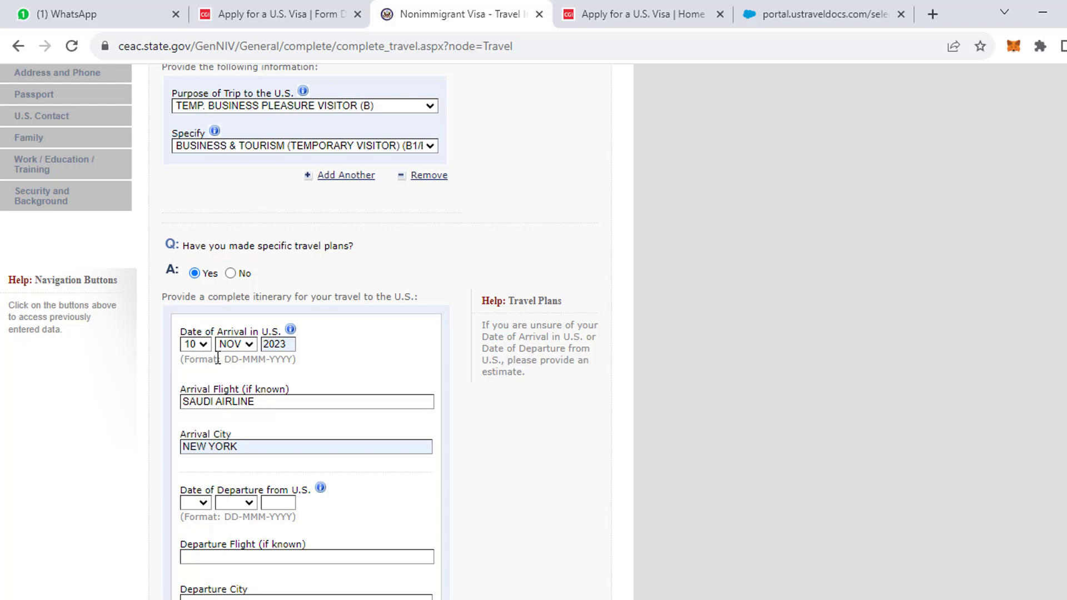
click(204, 503)
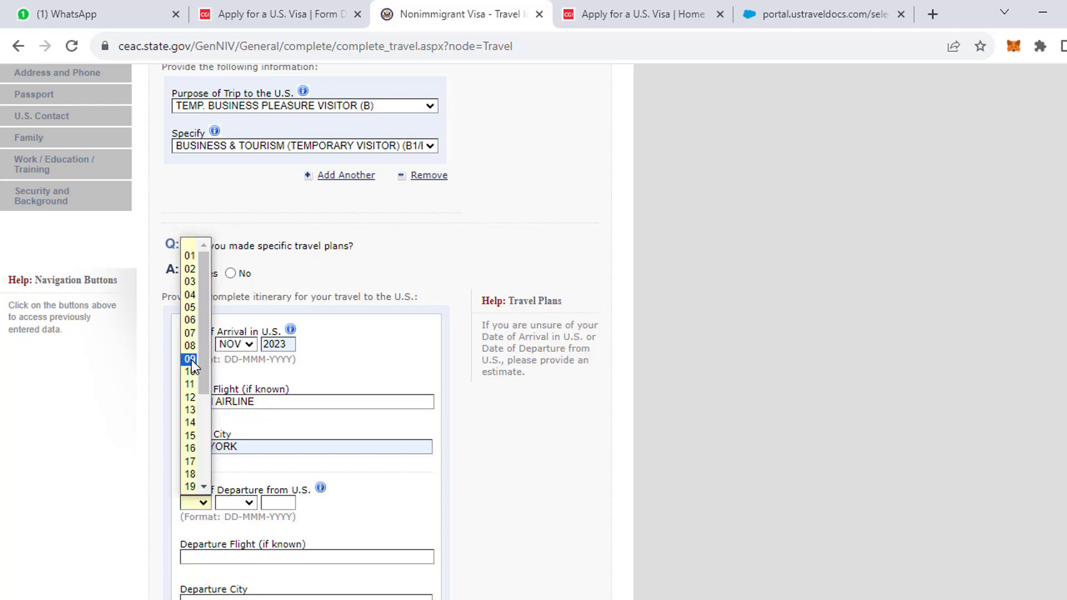
click(190, 461)
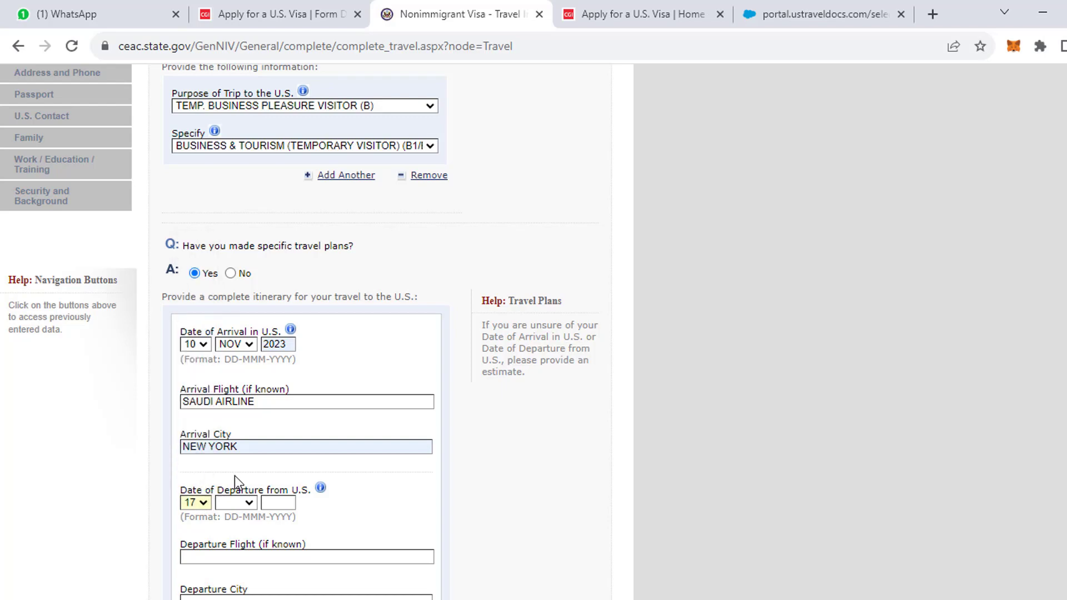
click(240, 504)
click(239, 471)
click(274, 503)
click(281, 538)
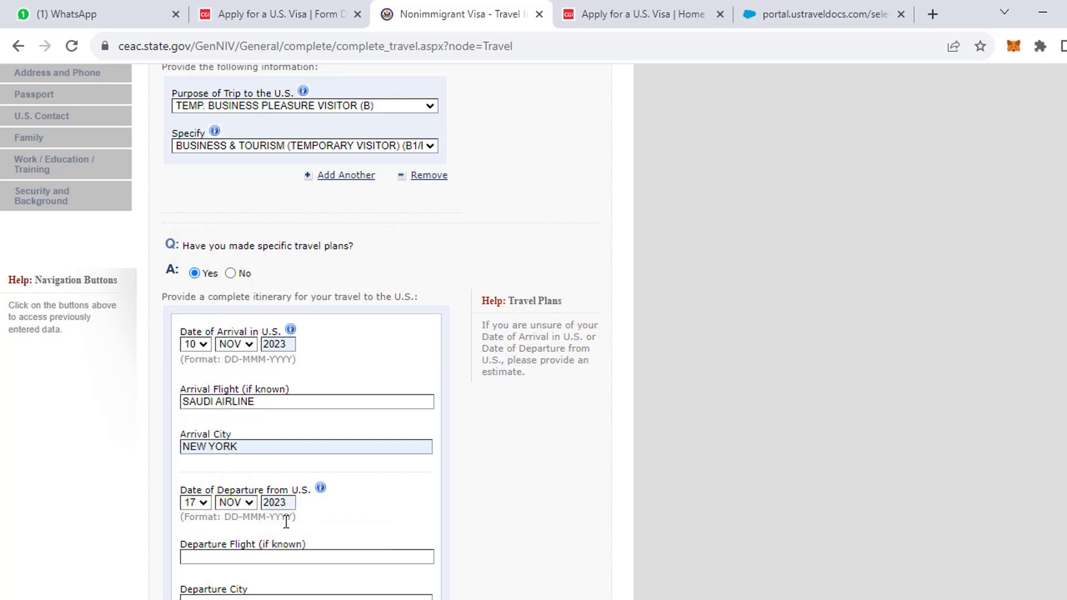
Enter departure flight SAUDI AIRLINE and departure city NEWYORK.
scroll(288, 519, down, 1)
click(225, 476)
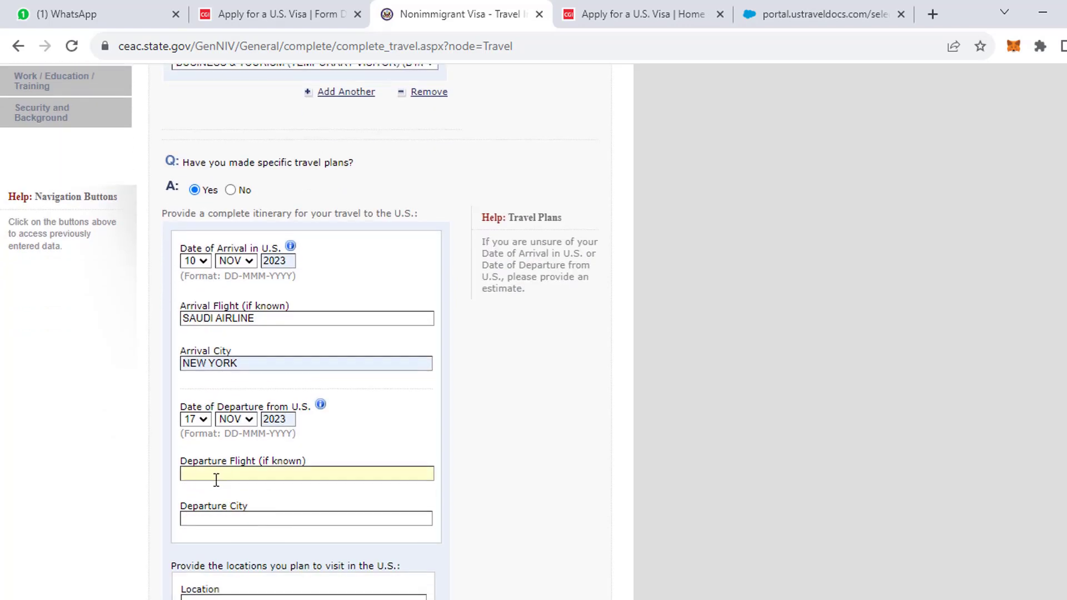
text(SAUDI AIRLINE)
click(191, 517)
click(263, 549)
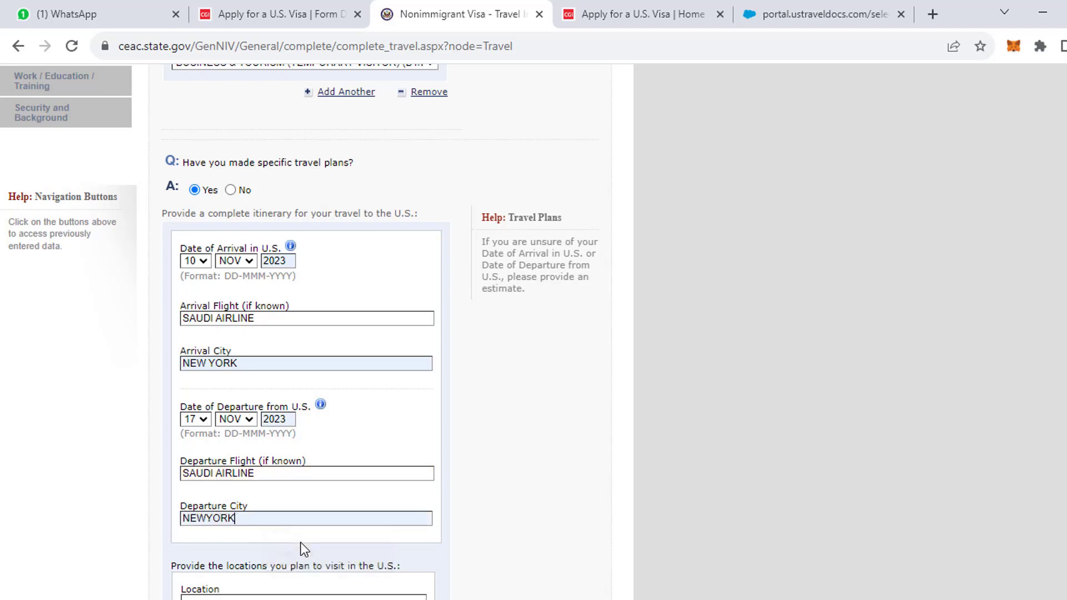
scroll(284, 534, down, 3)
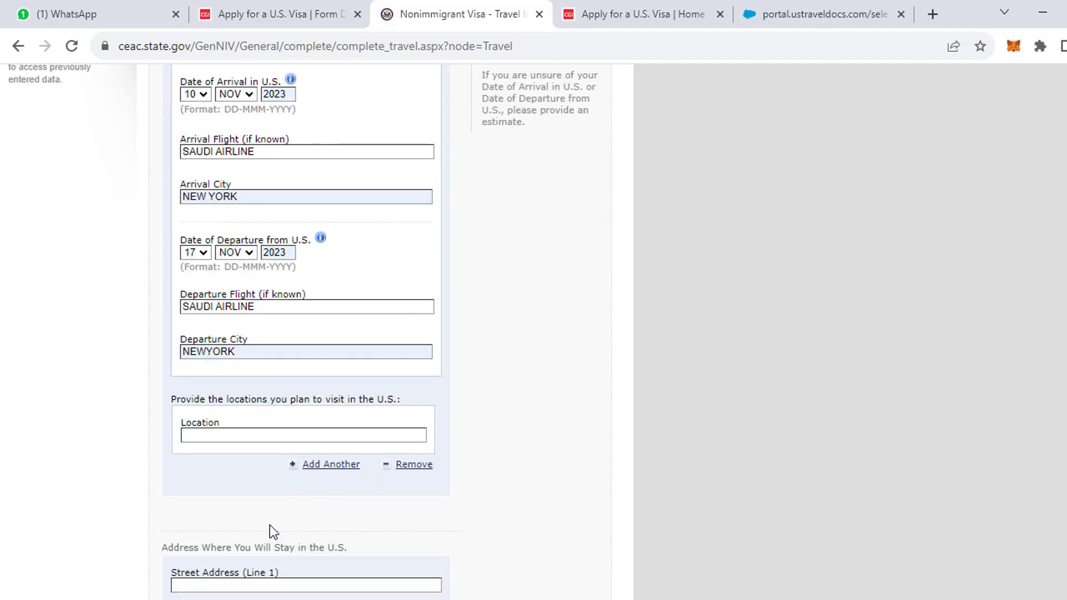
Enter TIME SQUARE as the first place to visit in the U.S.
click(223, 437)
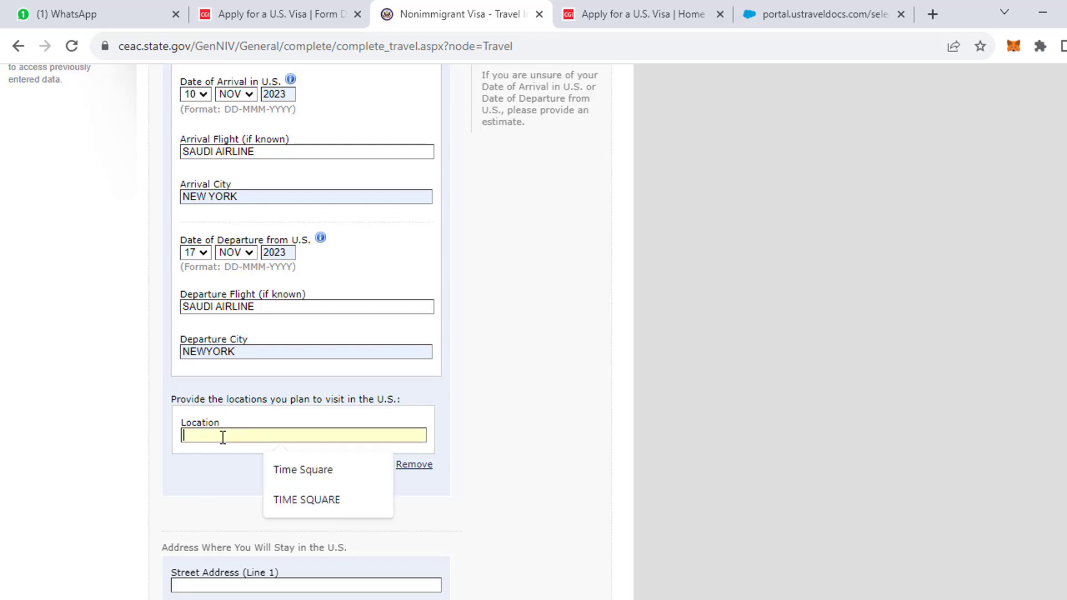
click(309, 472)
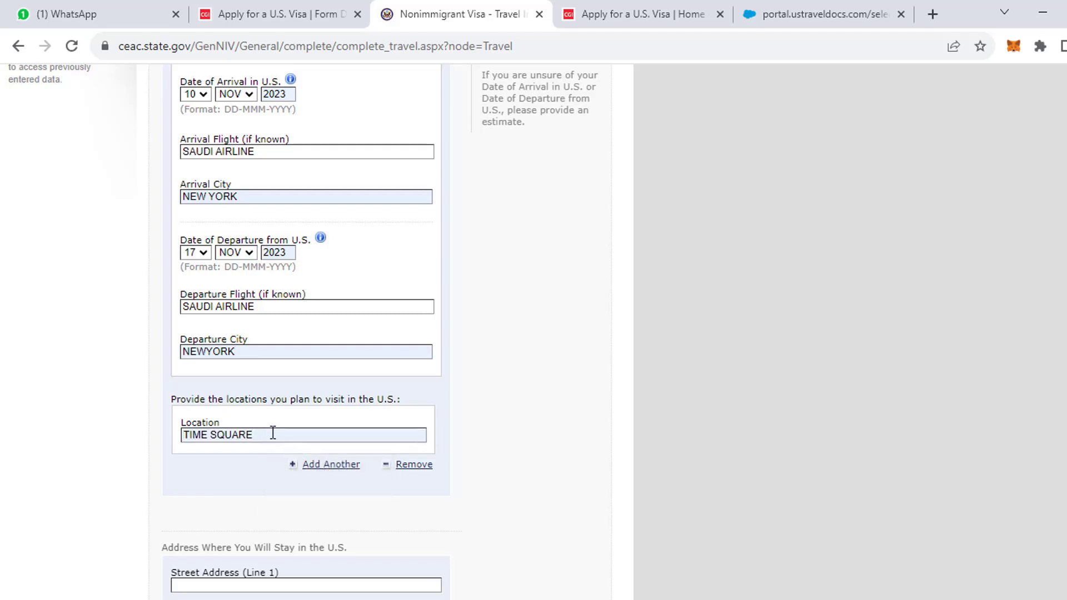
text(,)
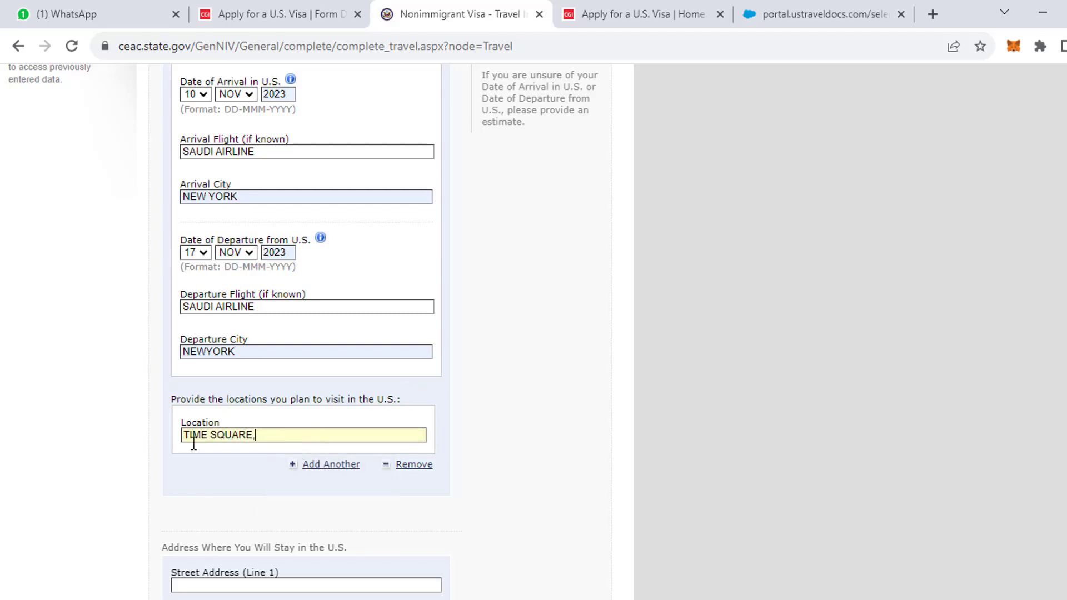
key(BackSpace)
click(333, 438)
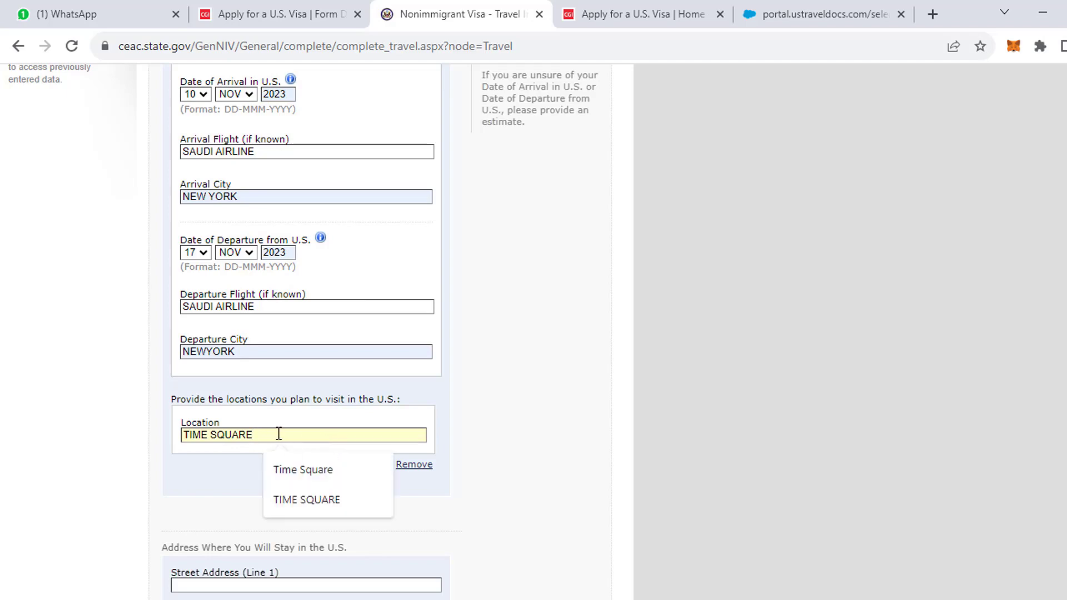
text(,)
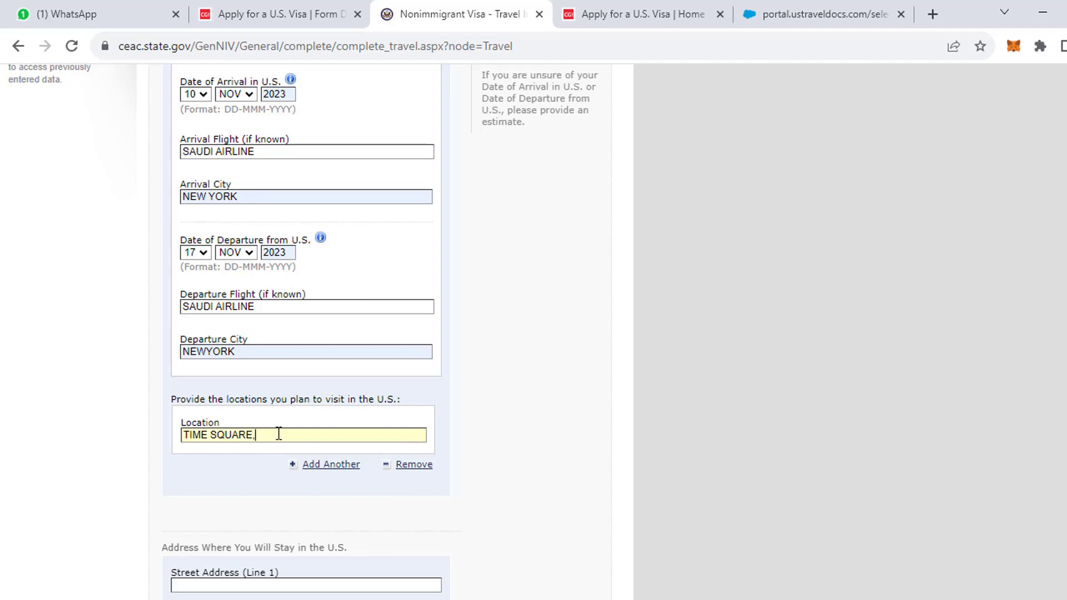
text(MOUSEUM)
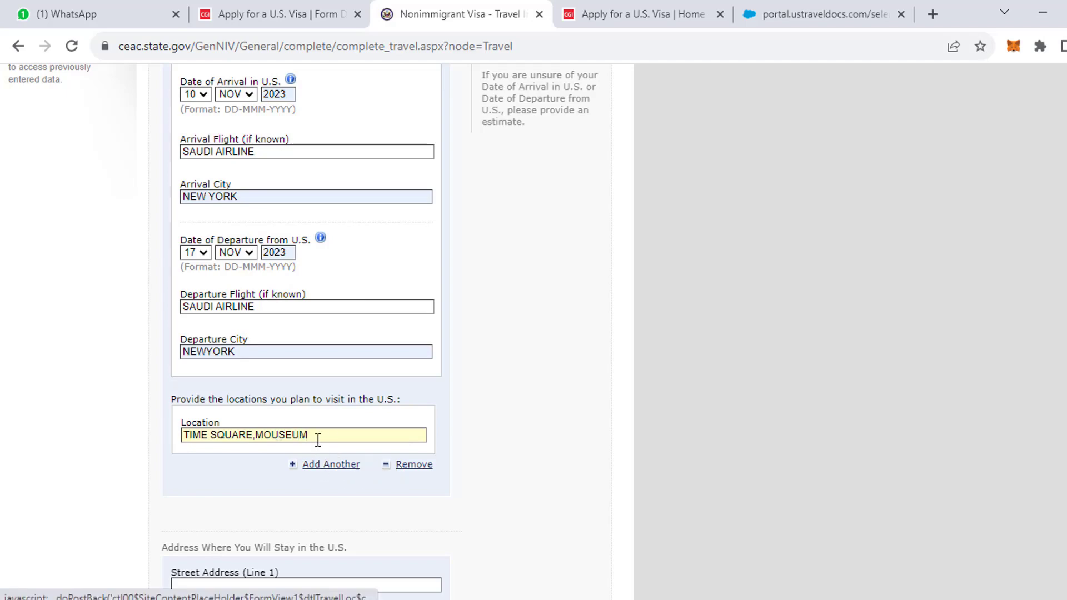
drag(318, 439, 256, 435)
key(BackSpace)
key(BackSpace)
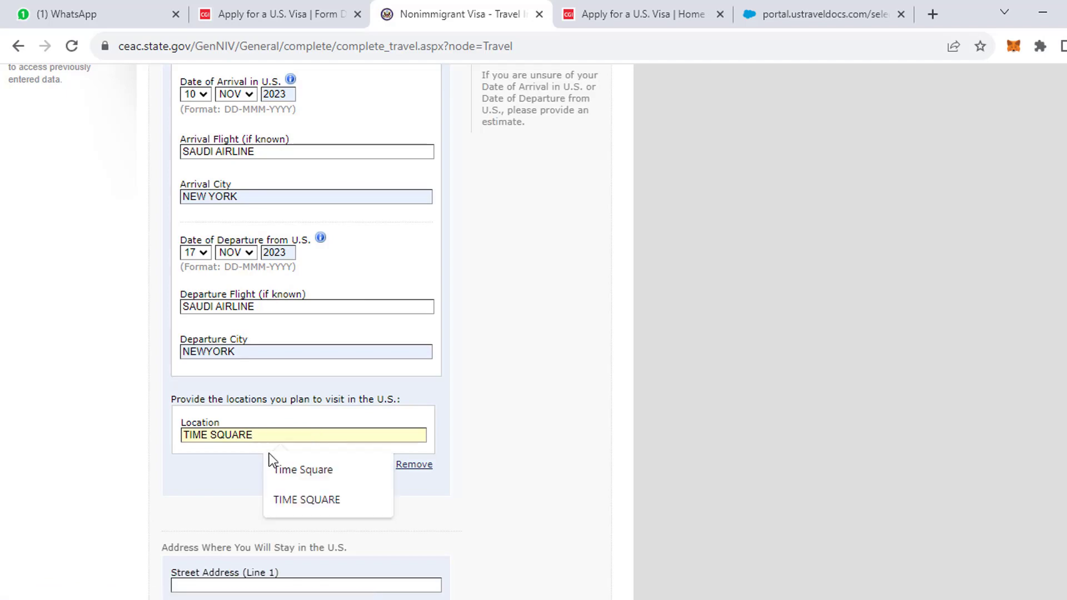
Add STATU OF LIBERTY and MUSUEM as the second and third places to visit.
click(311, 470)
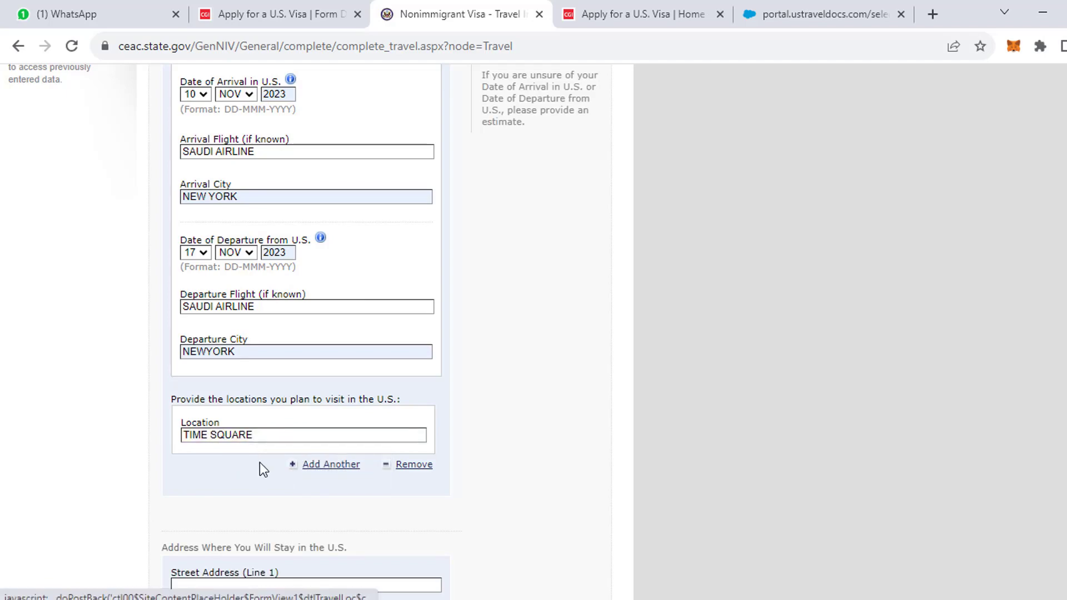
scroll(319, 479, down, 1)
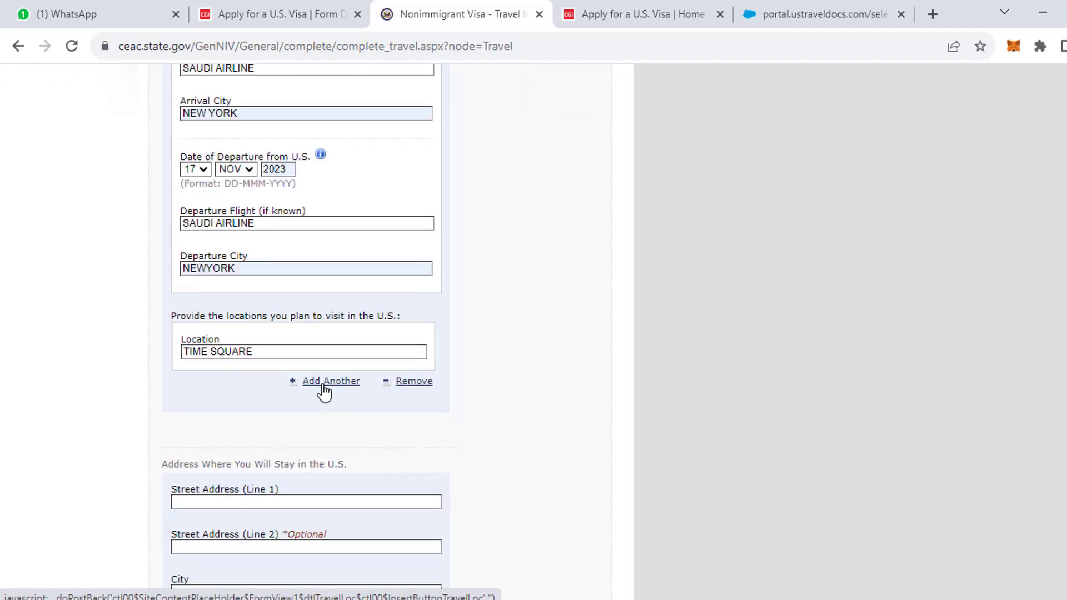
scroll(309, 411, down, 2)
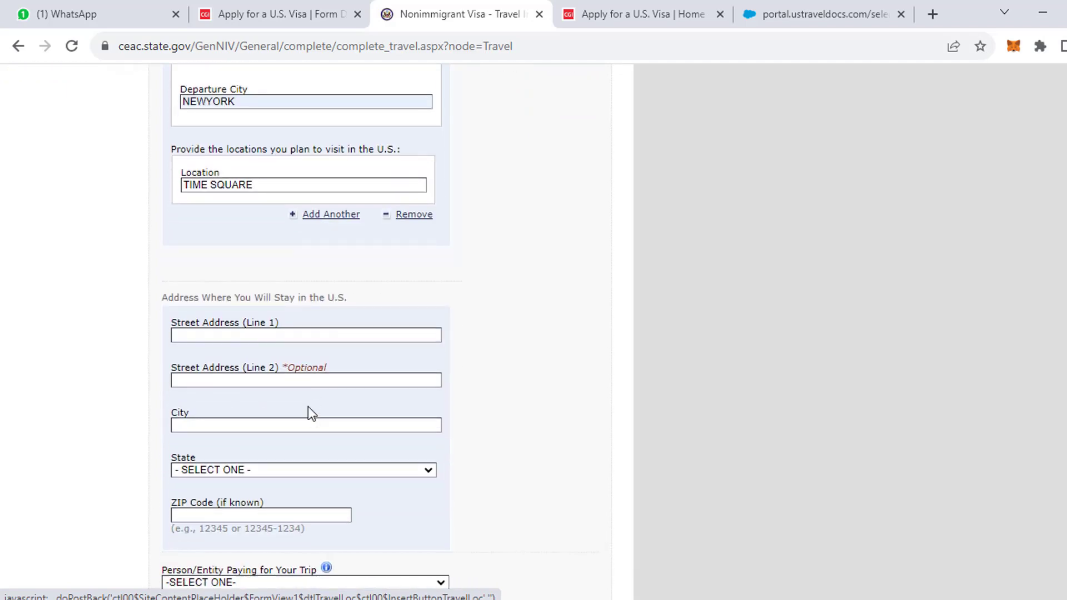
scroll(277, 318, up, 1)
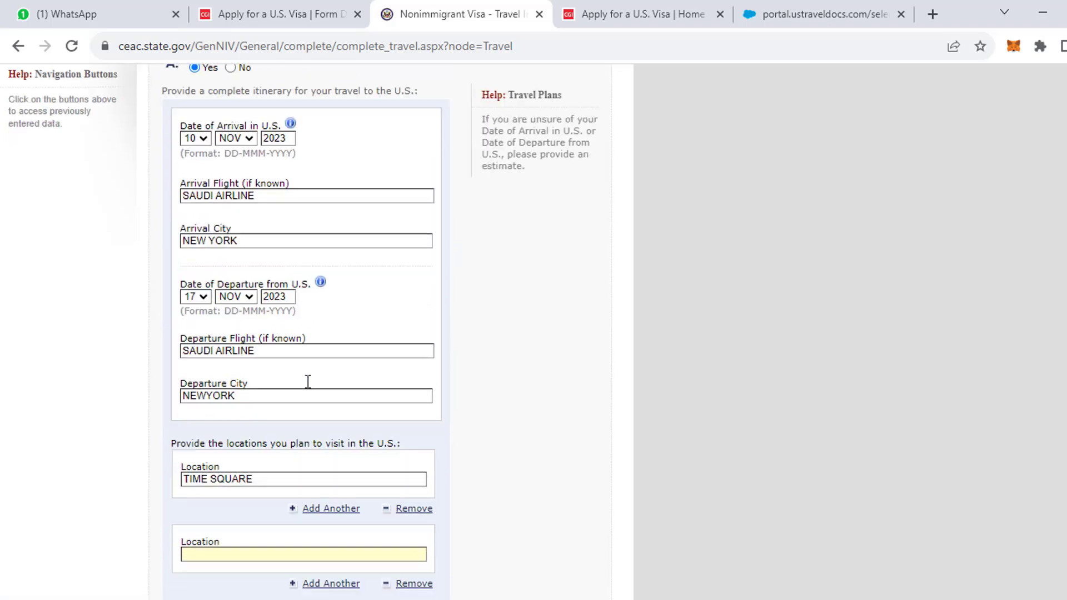
click(220, 432)
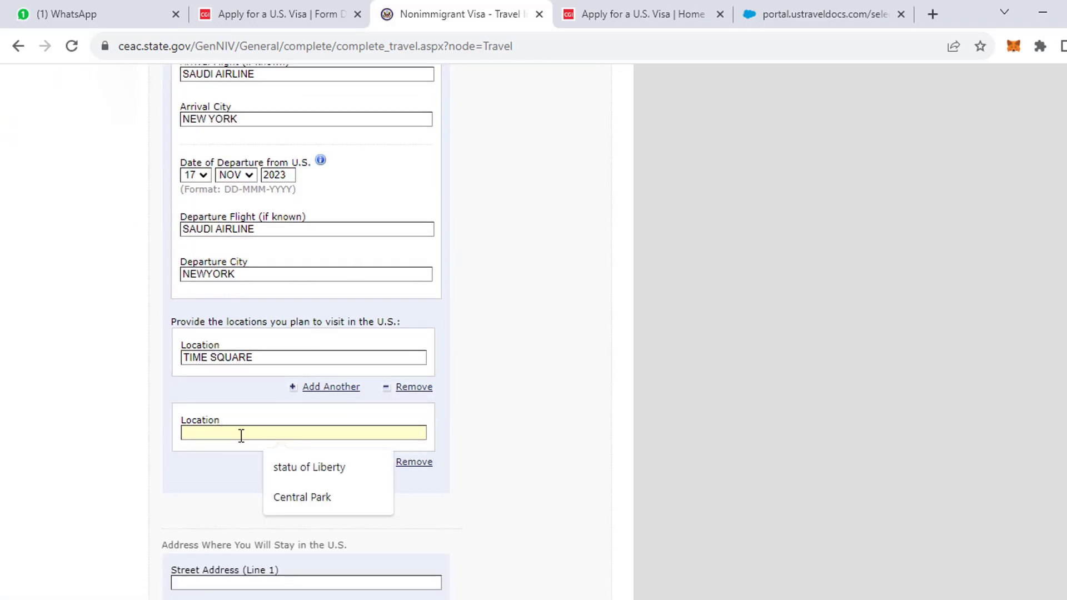
click(311, 469)
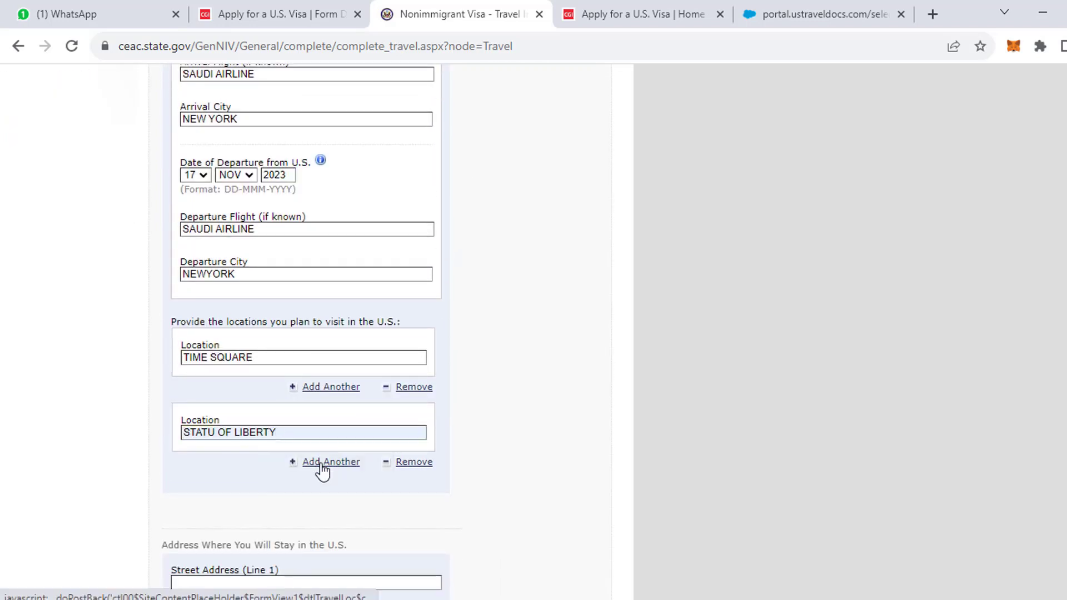
click(321, 464)
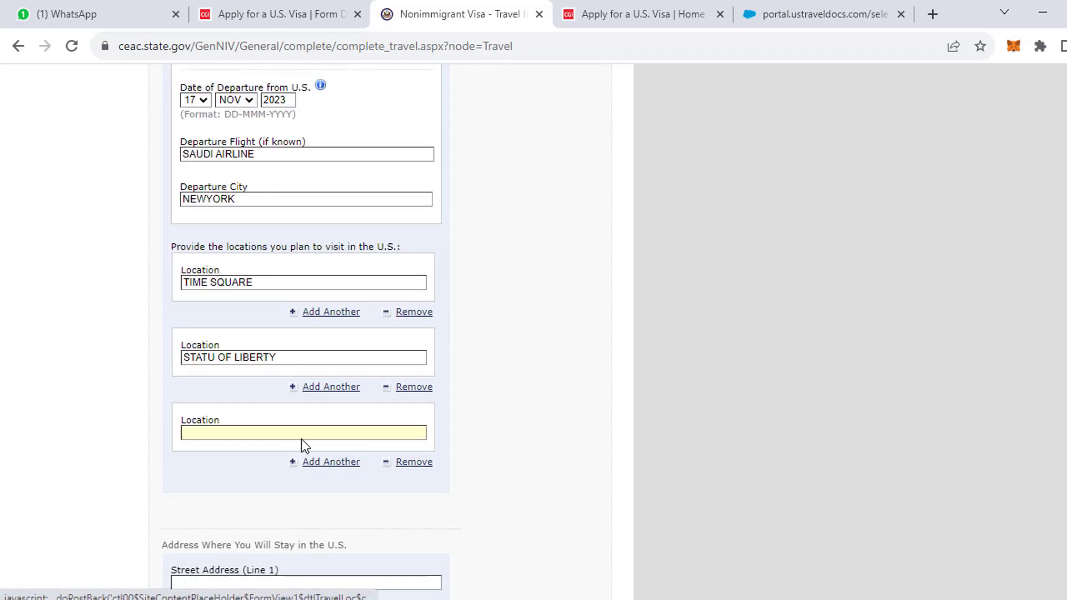
click(301, 438)
click(308, 478)
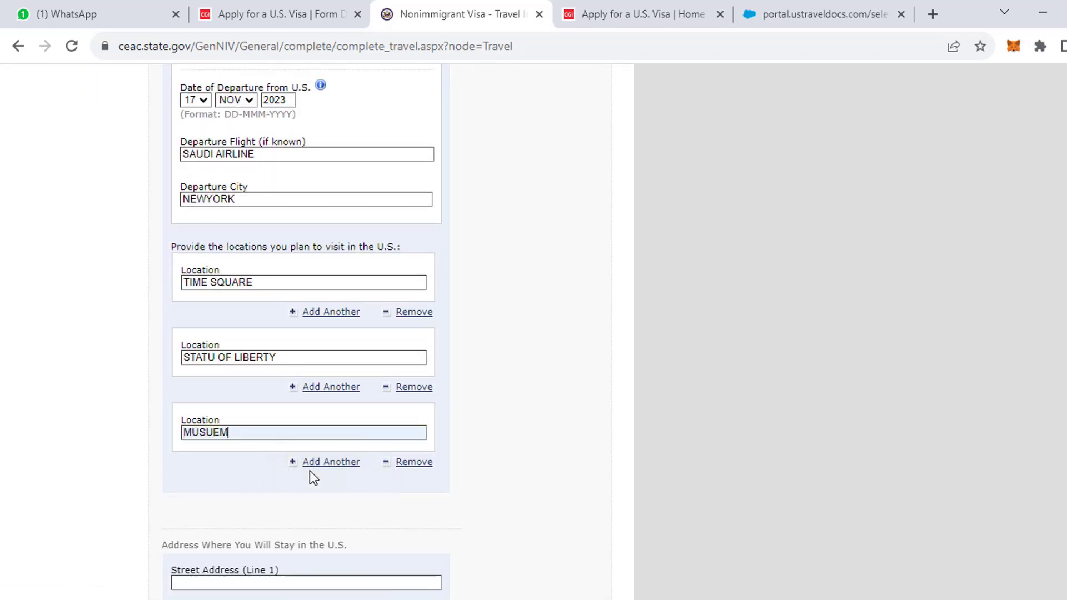
scroll(281, 495, down, 3)
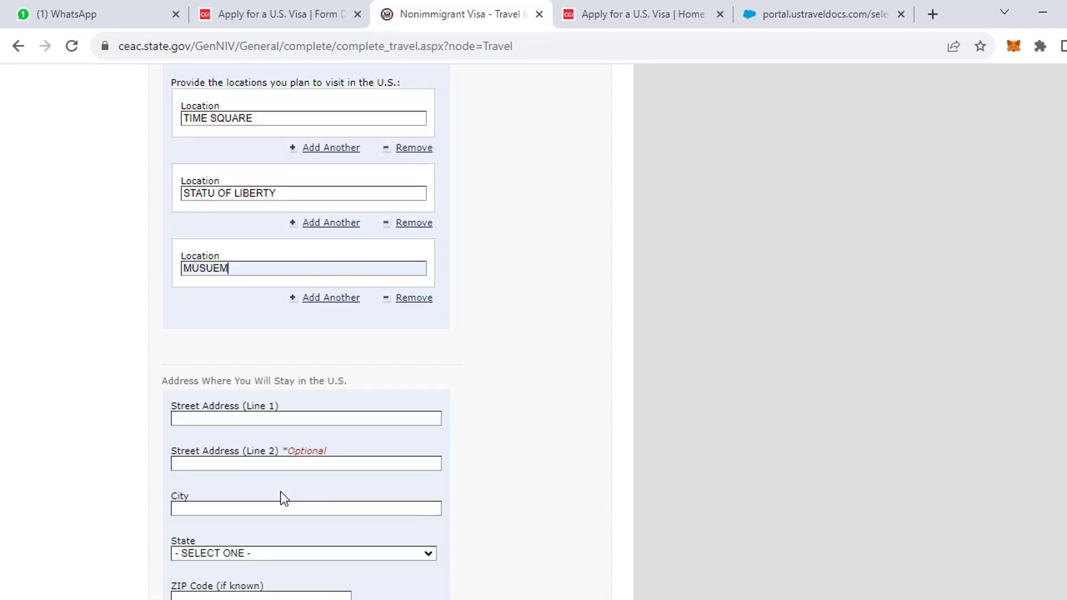
Fill the U.S. stay address from the saved hotel autofill entry.
click(223, 418)
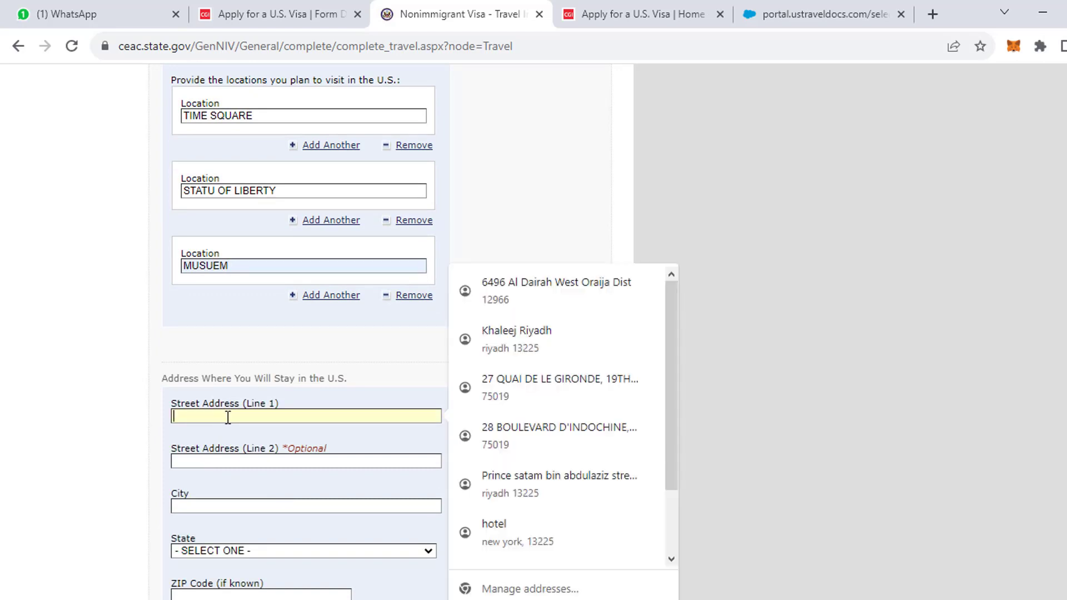
click(530, 526)
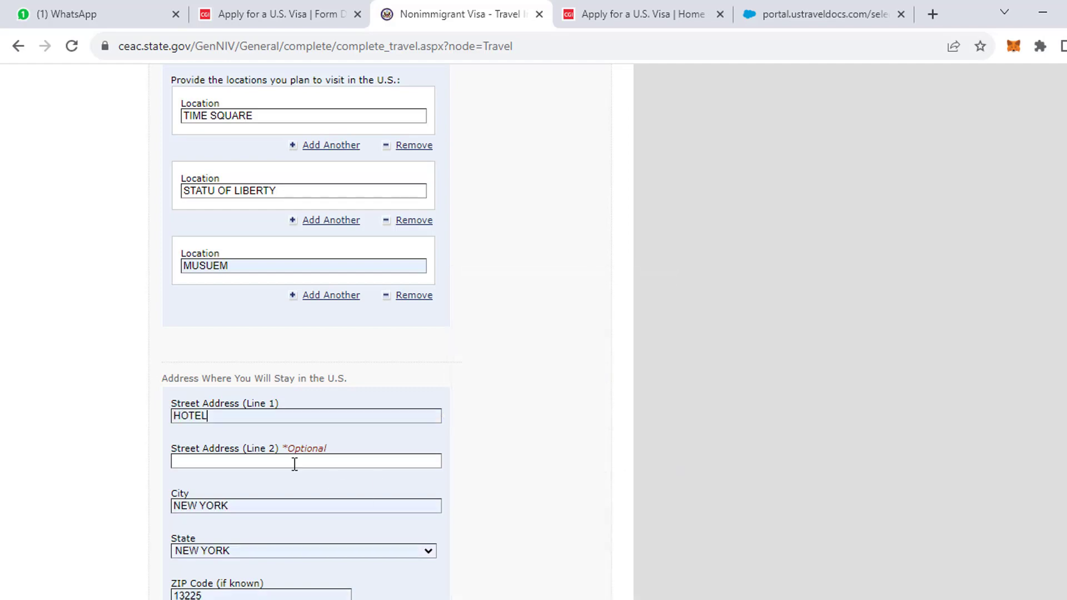
scroll(293, 462, down, 4)
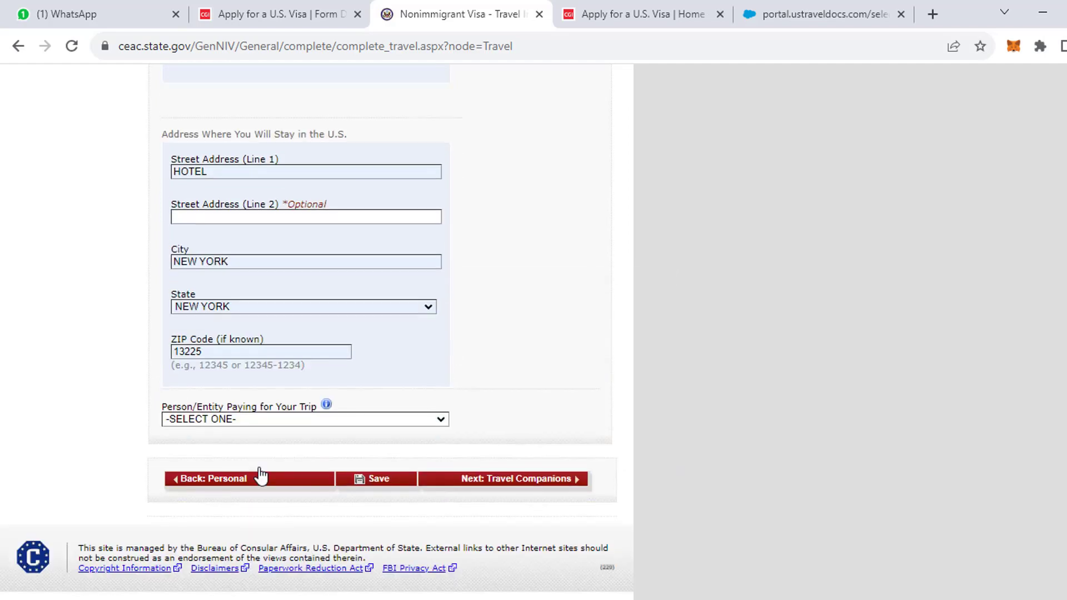
Set the trip payer to SELF, save, and continue to Travel Companions.
click(255, 417)
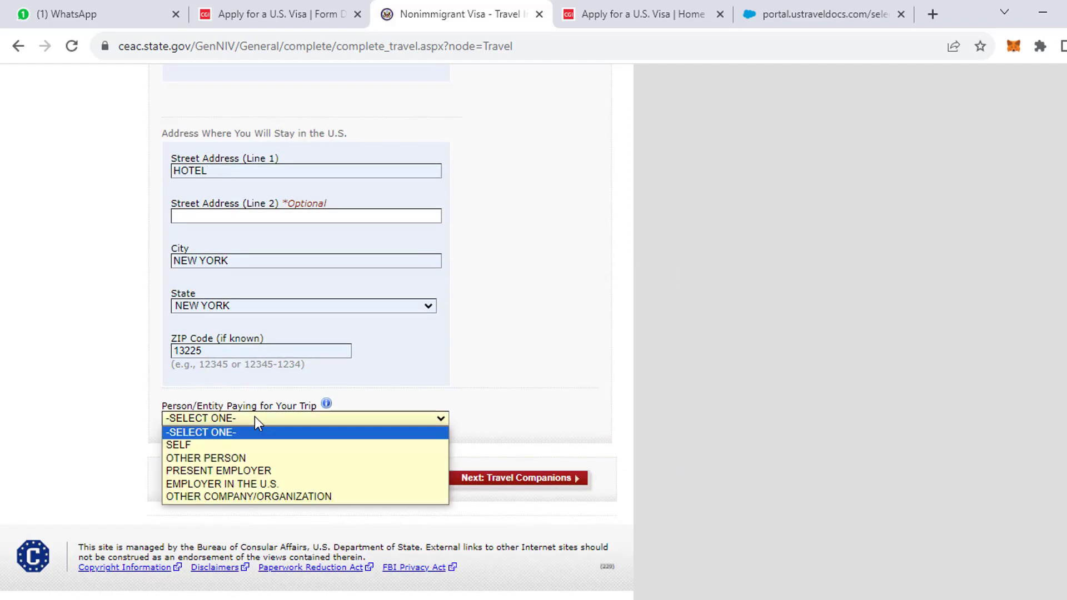
click(192, 447)
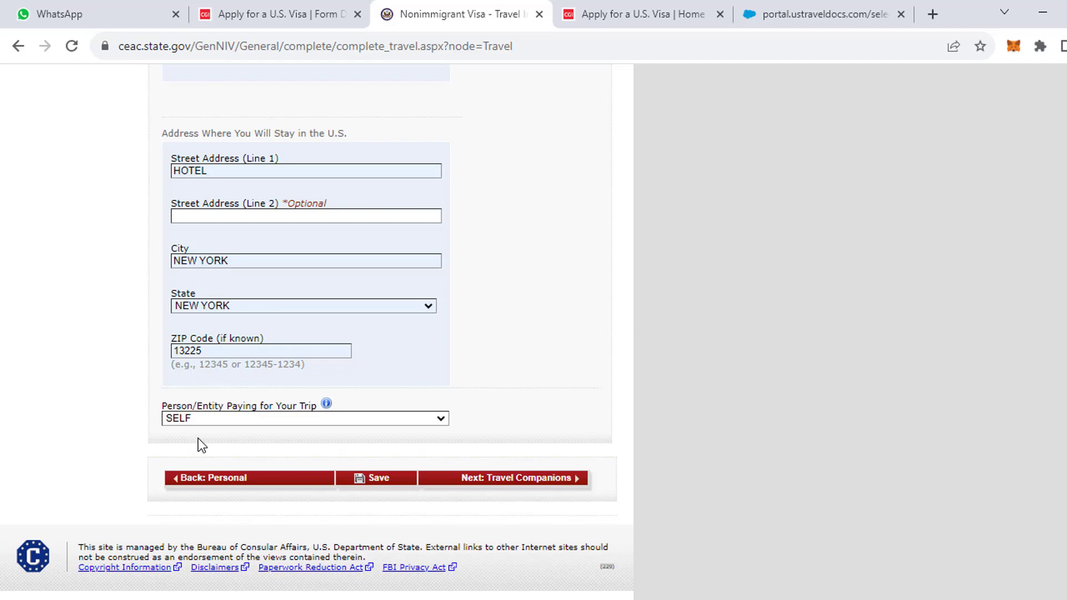
click(397, 484)
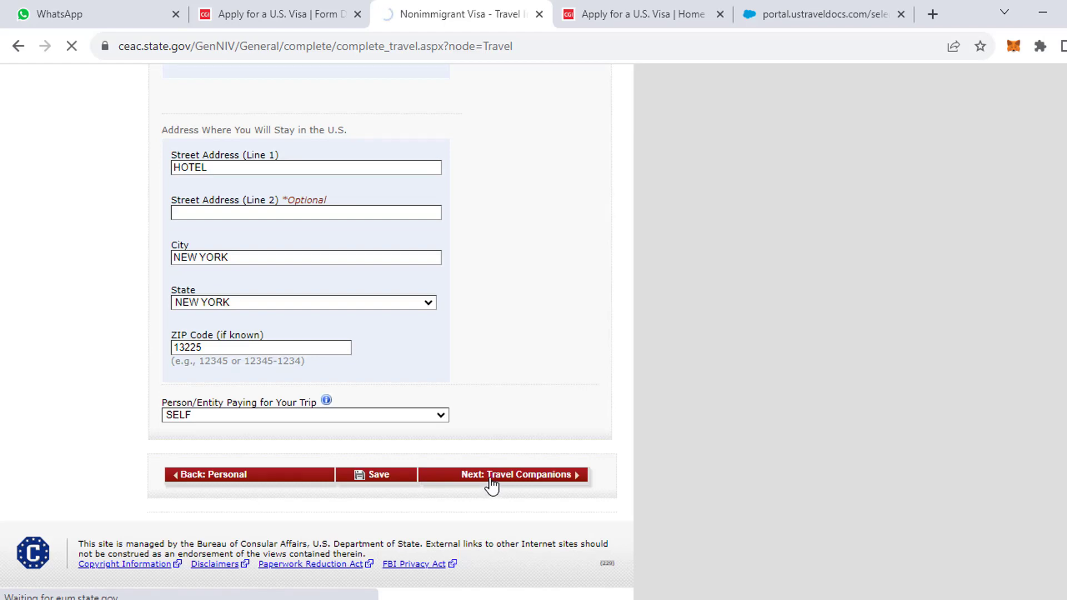
click(492, 478)
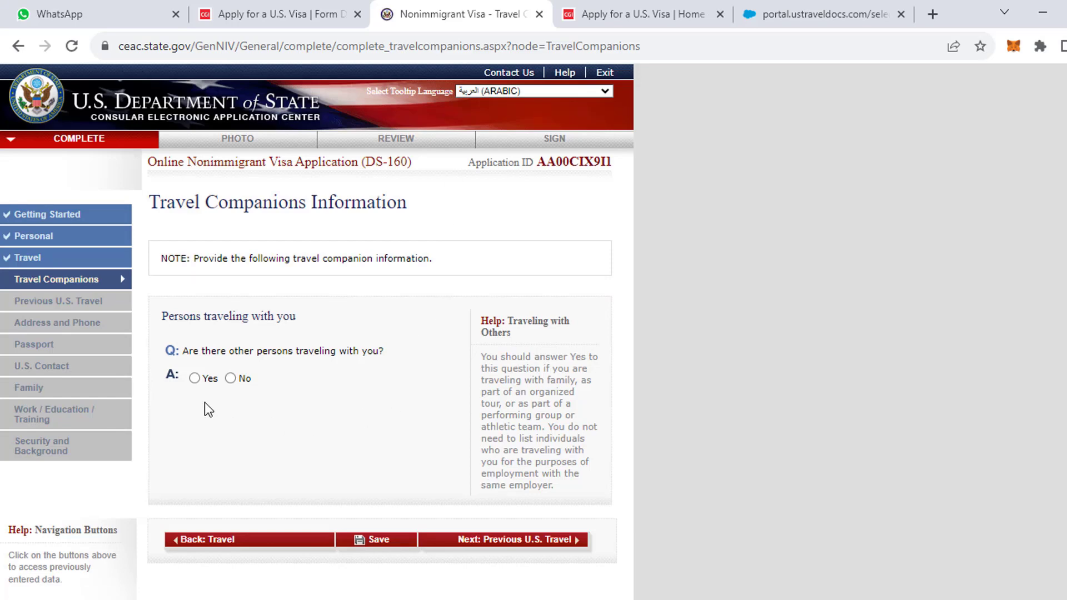
Answer No to other persons traveling with you, save, and continue to Previous U.S. Travel.
click(230, 379)
click(387, 548)
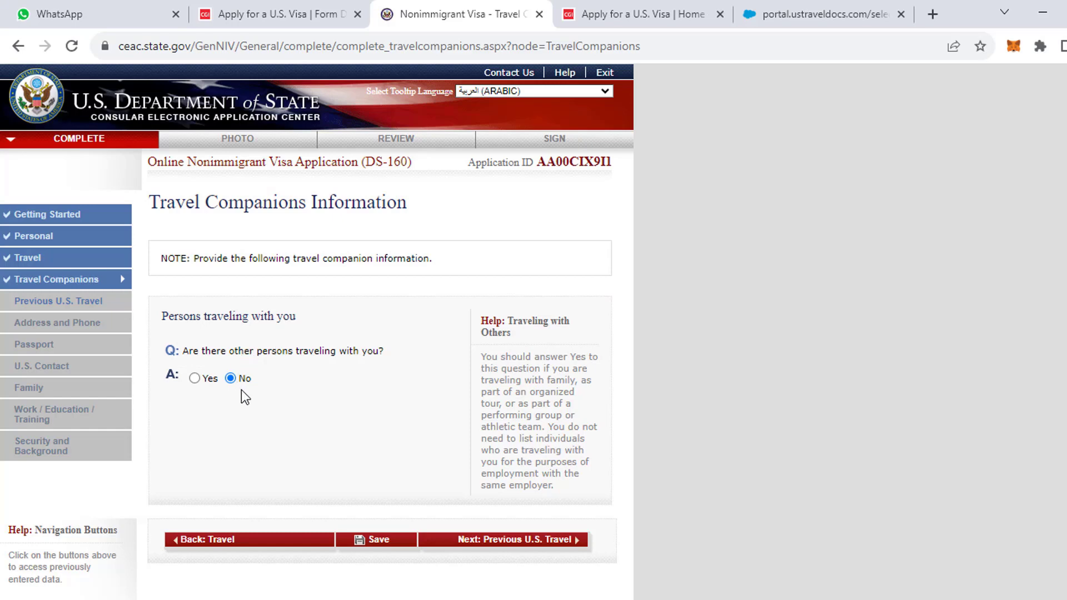
scroll(239, 396, down, 2)
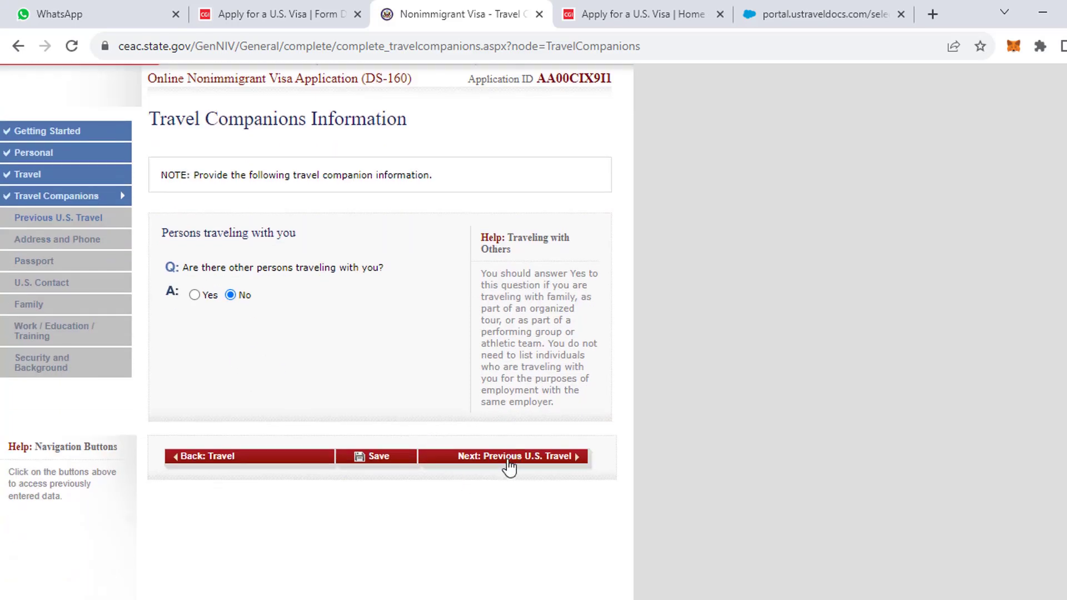
click(505, 462)
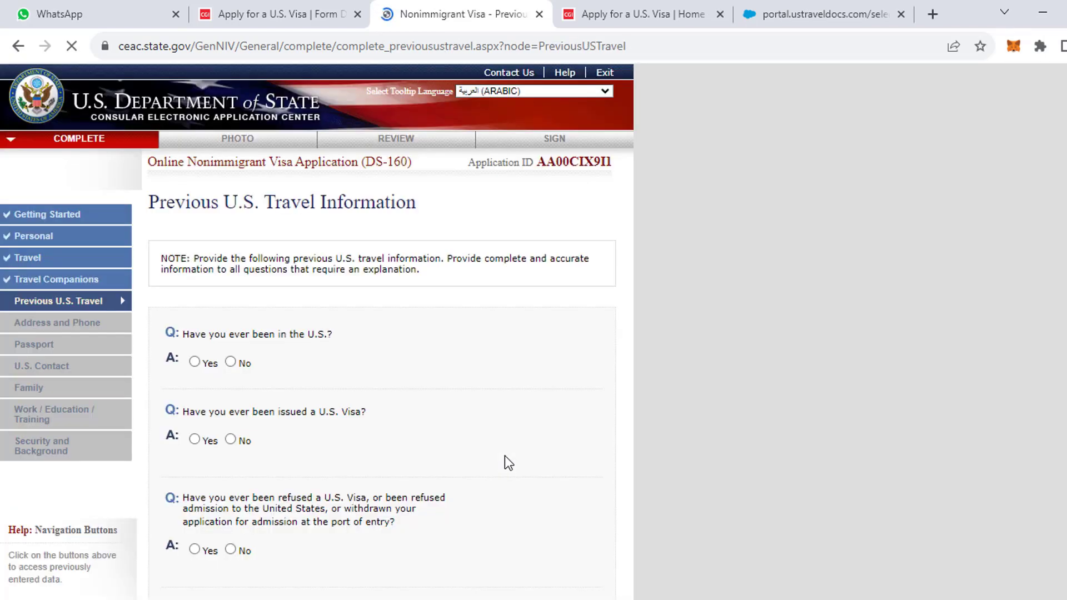
Answer No to prior U.S. visits and issued visas, and Yes to a previous visa refusal.
click(230, 362)
click(230, 439)
scroll(474, 465, down, 2)
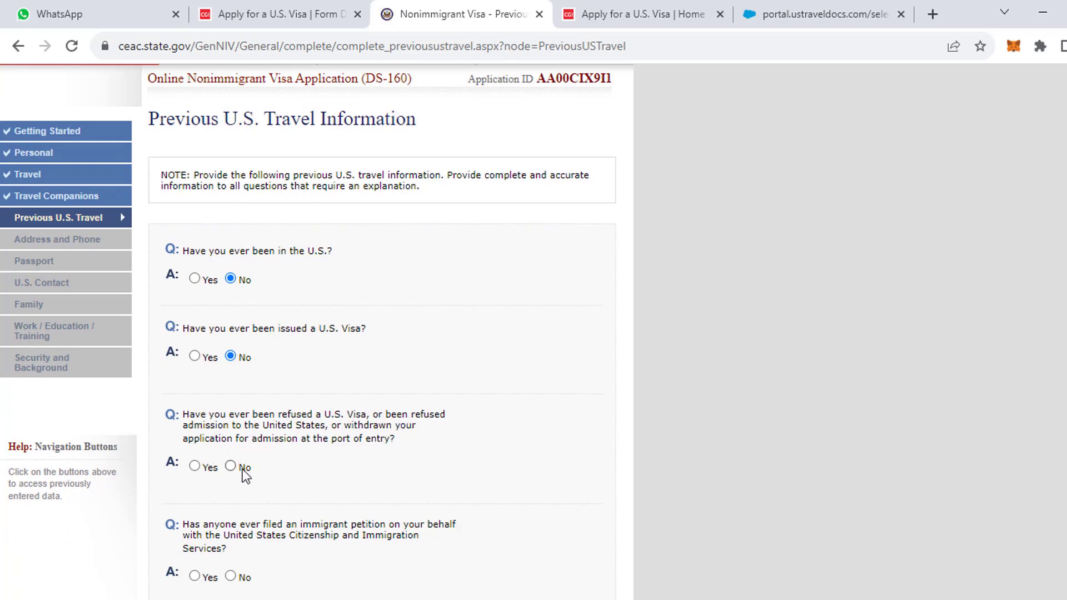
click(198, 468)
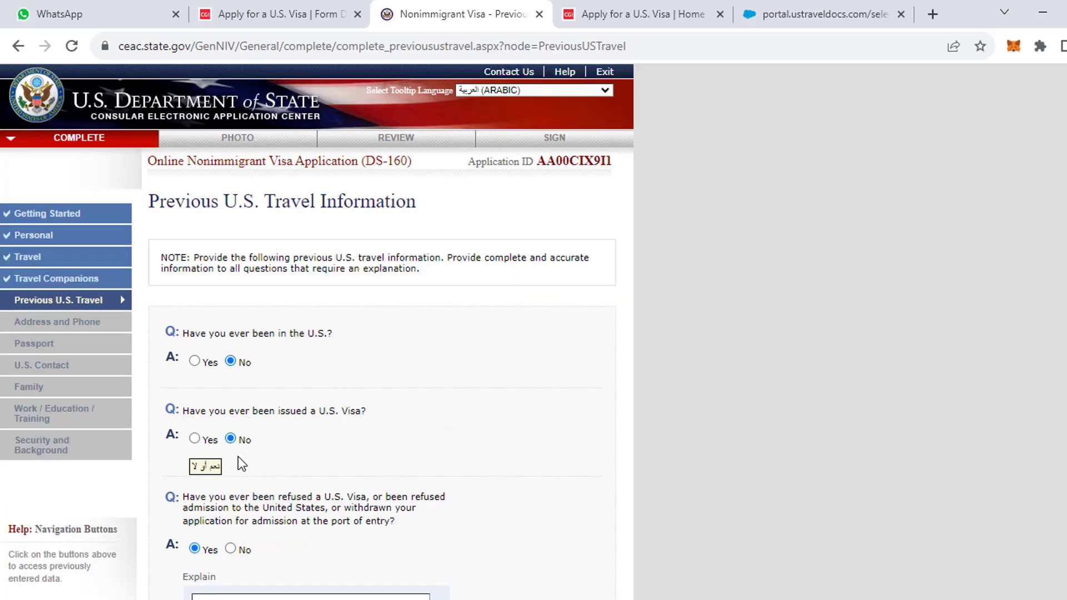
scroll(238, 456, down, 4)
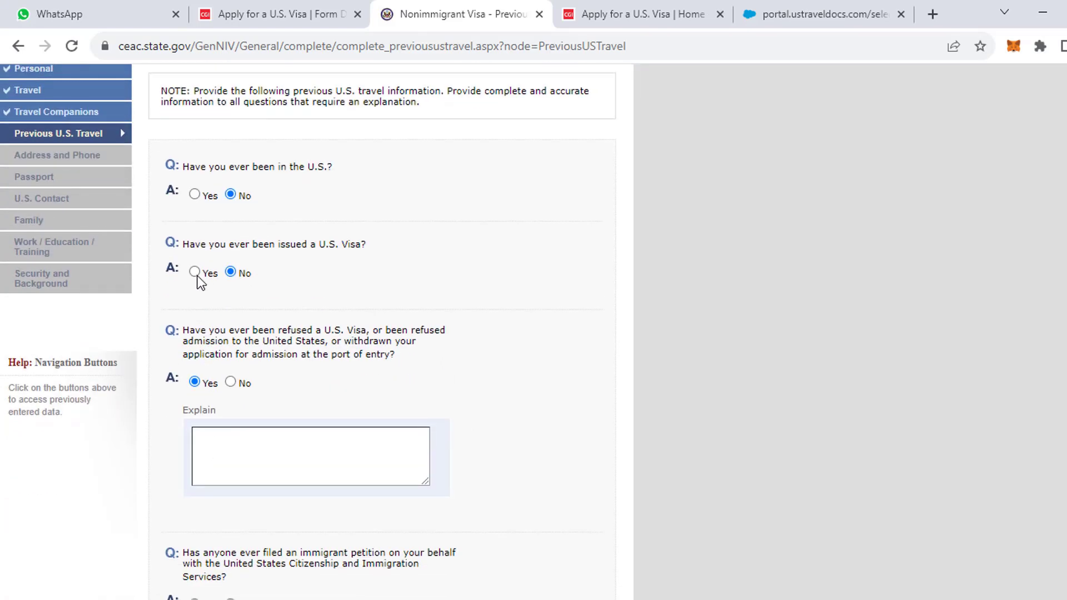
click(221, 451)
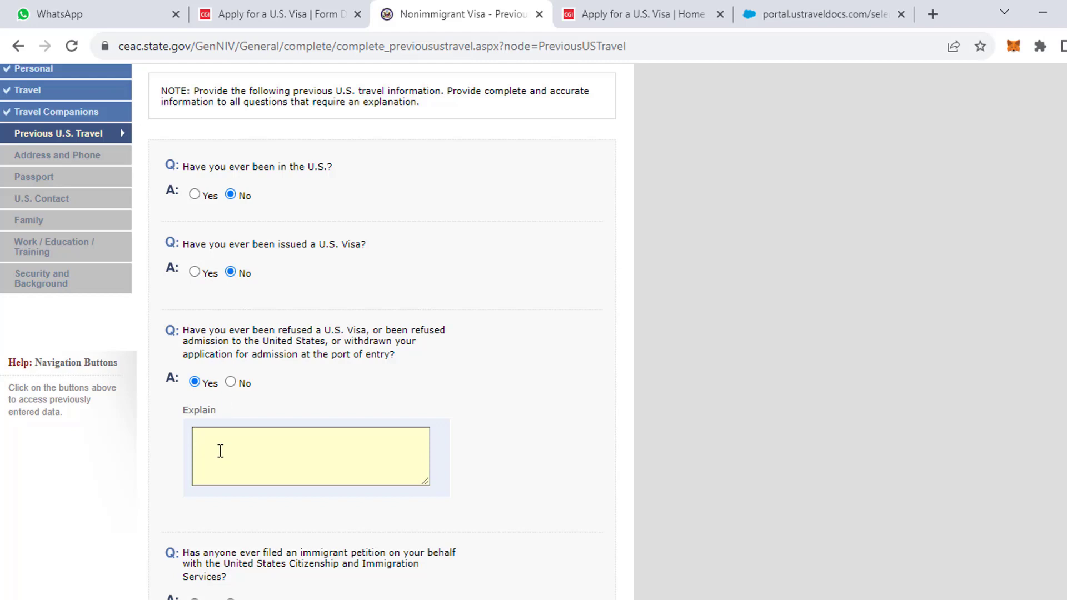
Explain the refusal: applied 20 April 2023, weak home ties, no prior travel history, now have some.
text(I APPLIED IN 20 APRIL 2023)
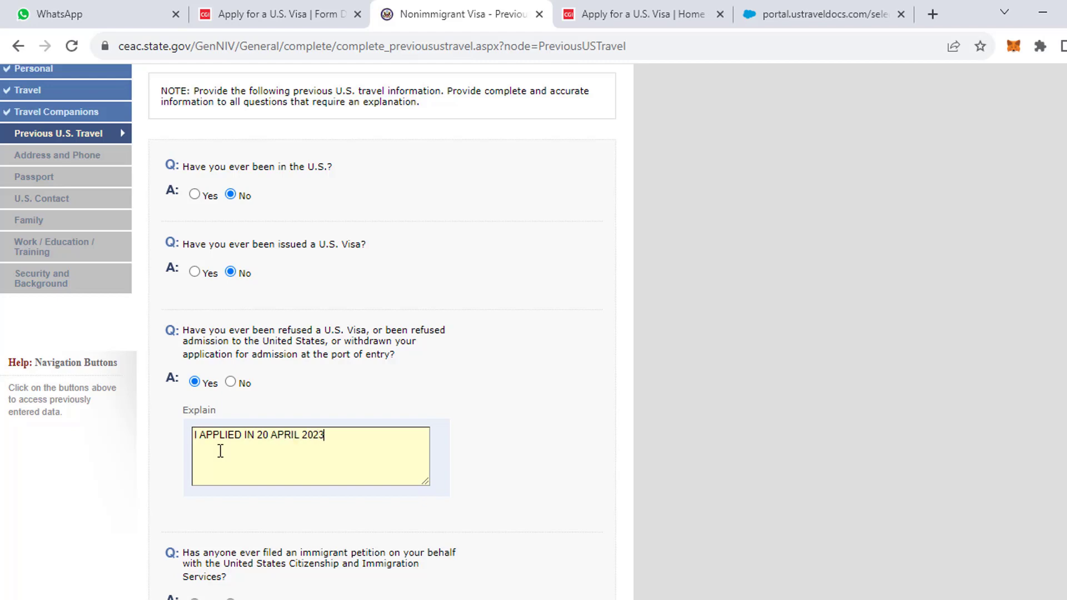
text(.THE)
key(BackSpace)
key(BackSpace)
text(.THEY SAID HOME TIESD NOT STRONG.AND NOT T)
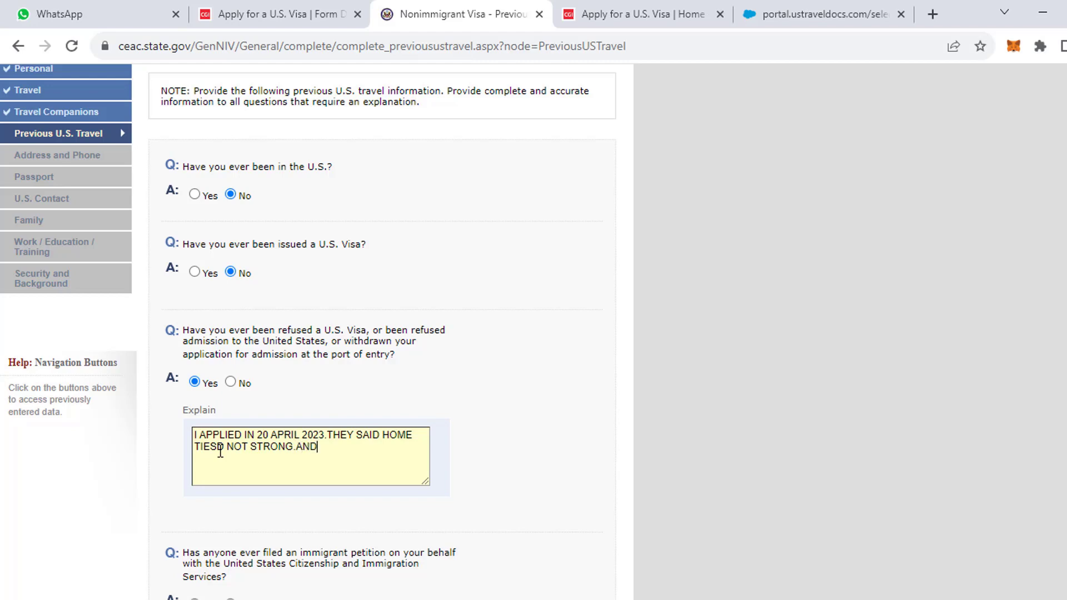
key(BackSpace)
key(BackSpace)
key(BackSpace)
text(OT TRAVEL HISTORY BEFO)
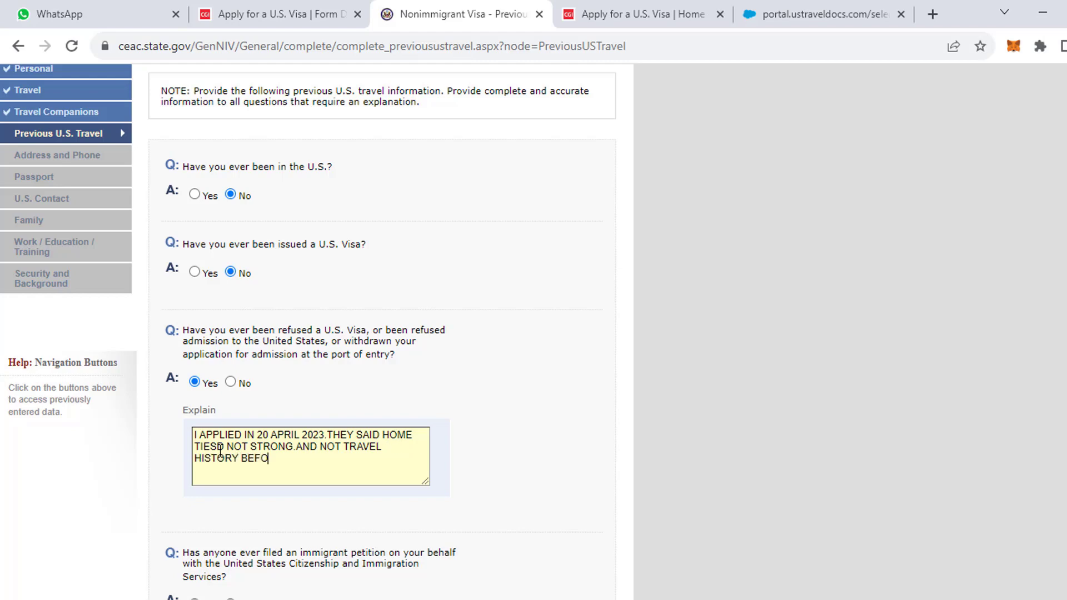
text(RE I HAD.BUT NOW I HA)
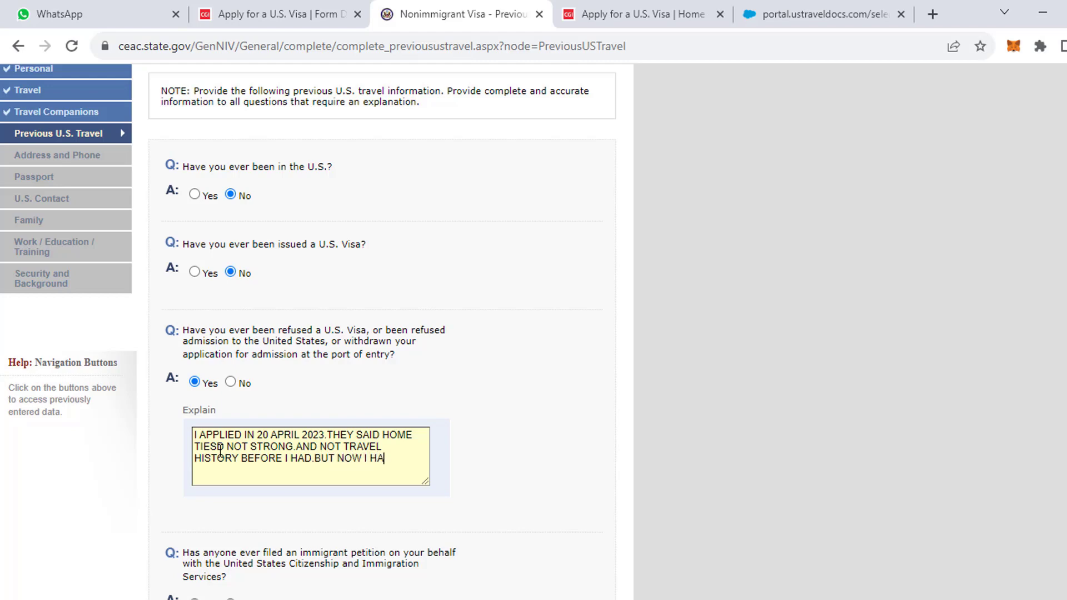
text(VE TRAVEL HISTORY)
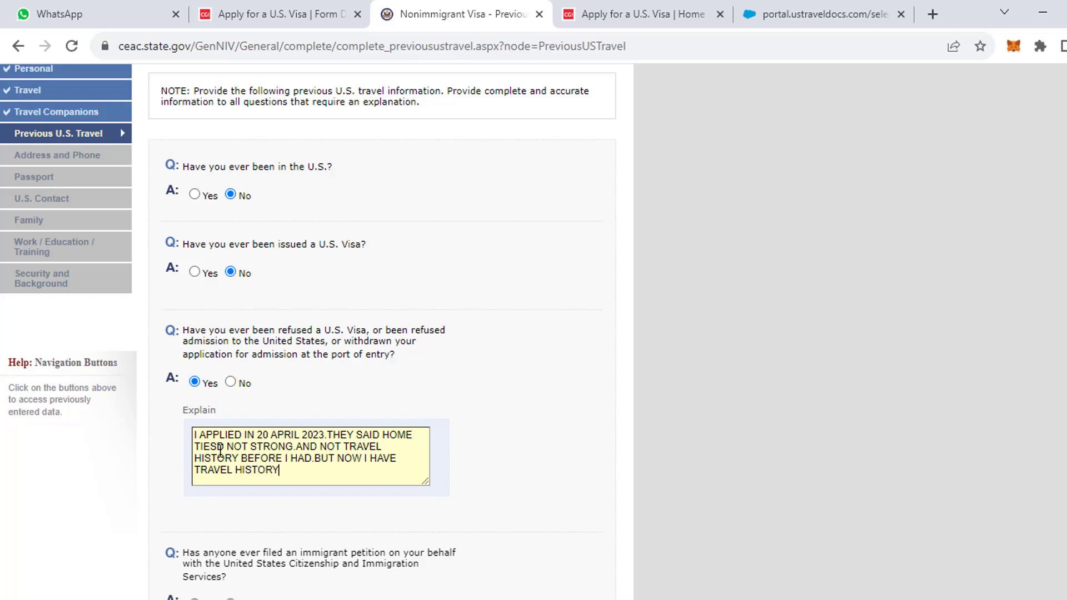
Answer No to the immigrant petition question, save, and continue to Address and Phone.
scroll(234, 538, down, 3)
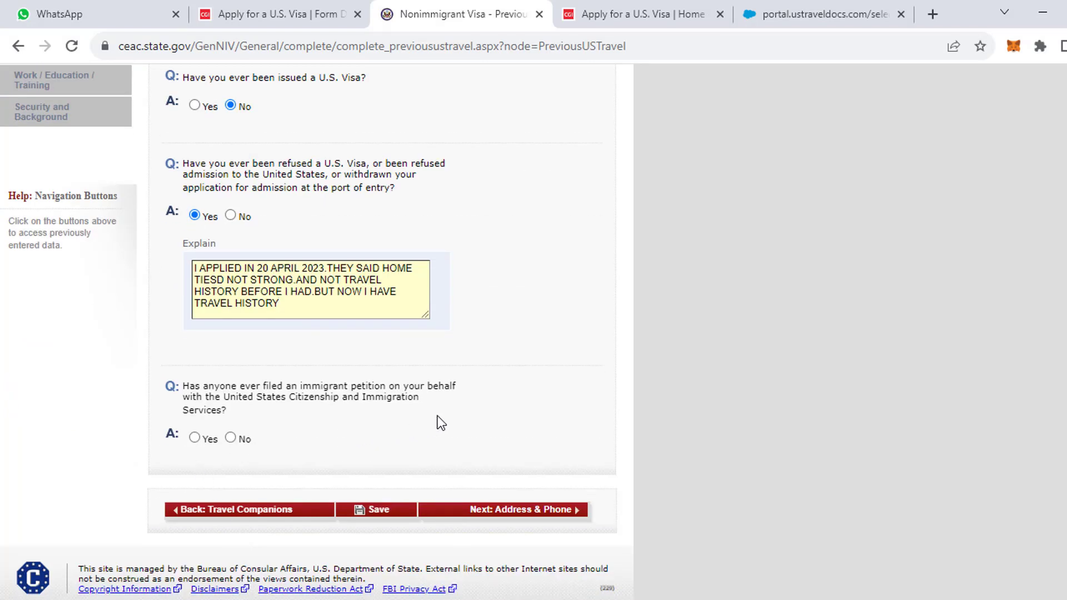
click(230, 439)
scroll(398, 470, up, 1)
scroll(392, 449, down, 1)
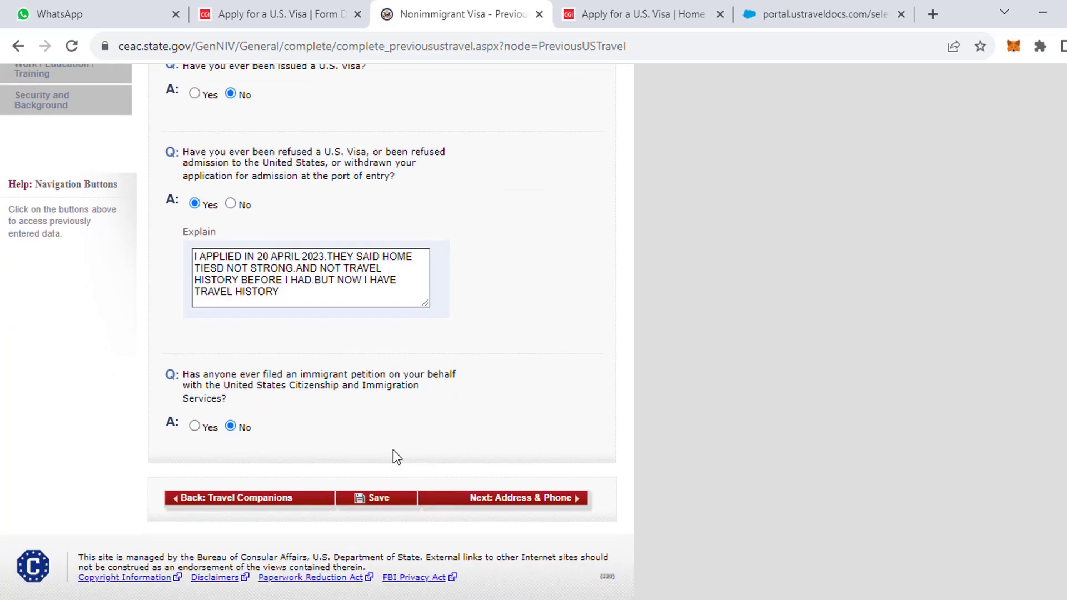
click(377, 489)
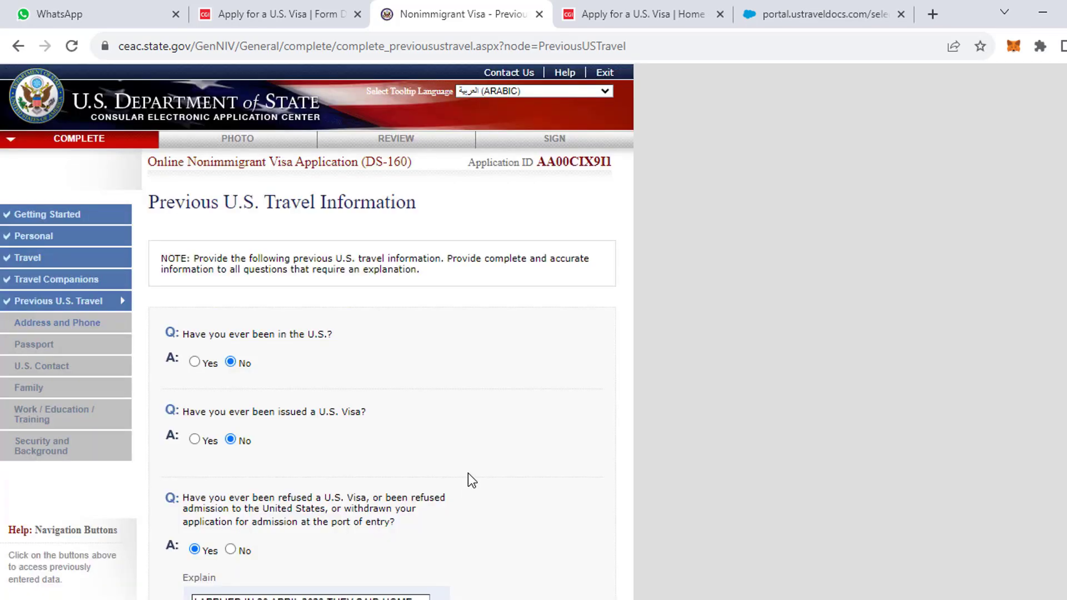
scroll(469, 509, down, 6)
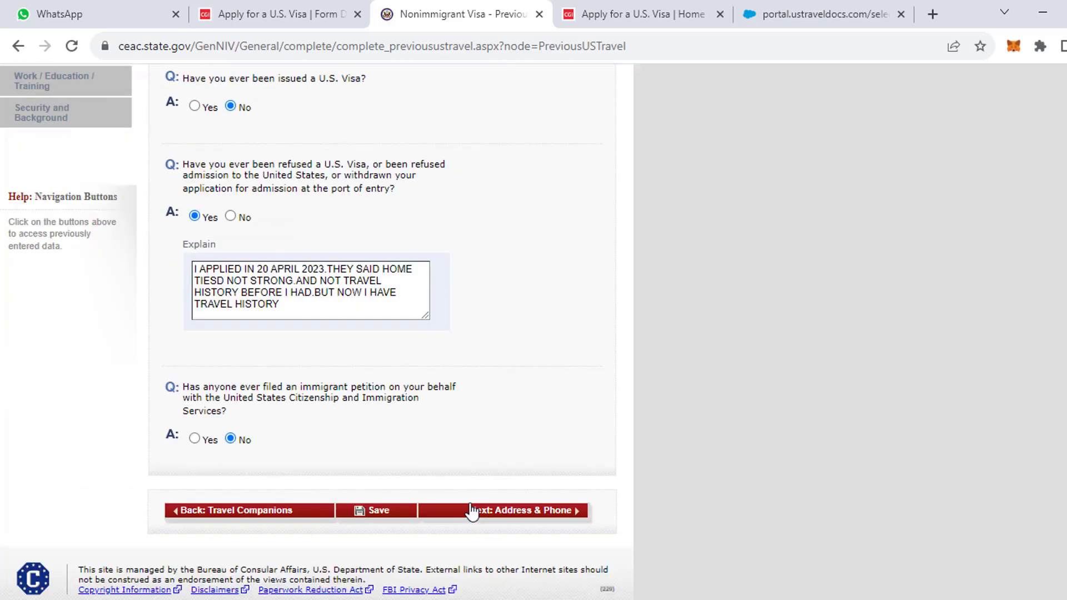
click(494, 498)
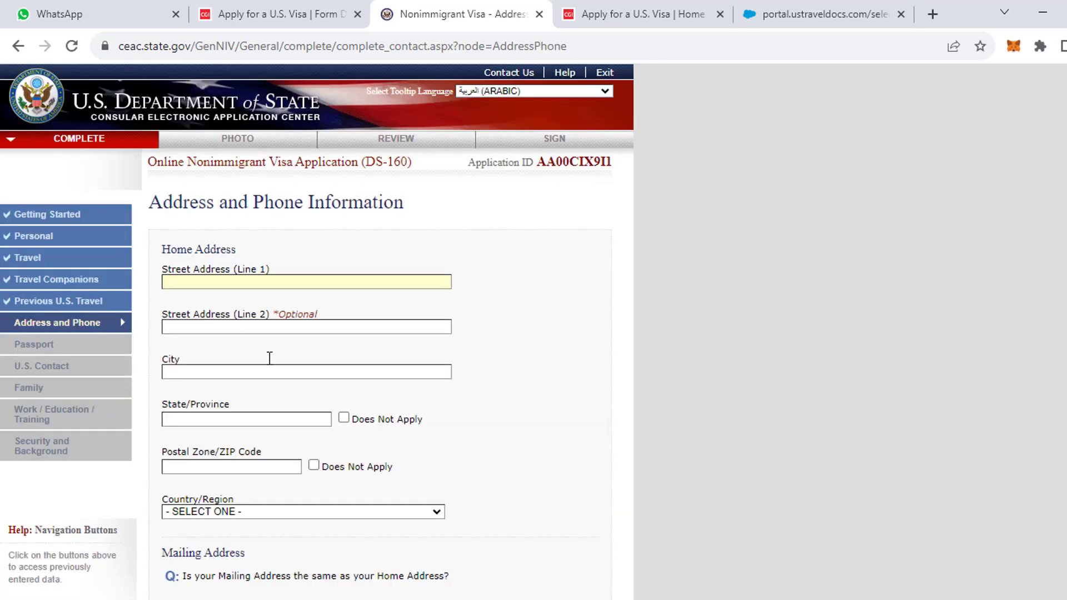
Fill the home address from a saved Riyadh entry and begin correcting Street Address Line 1.
click(211, 288)
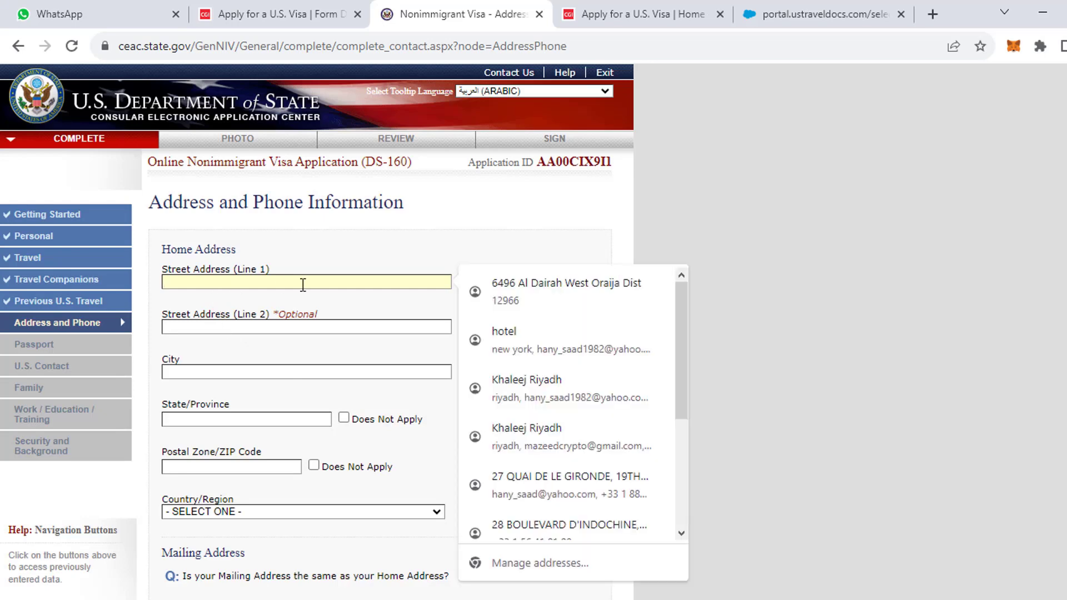
click(539, 428)
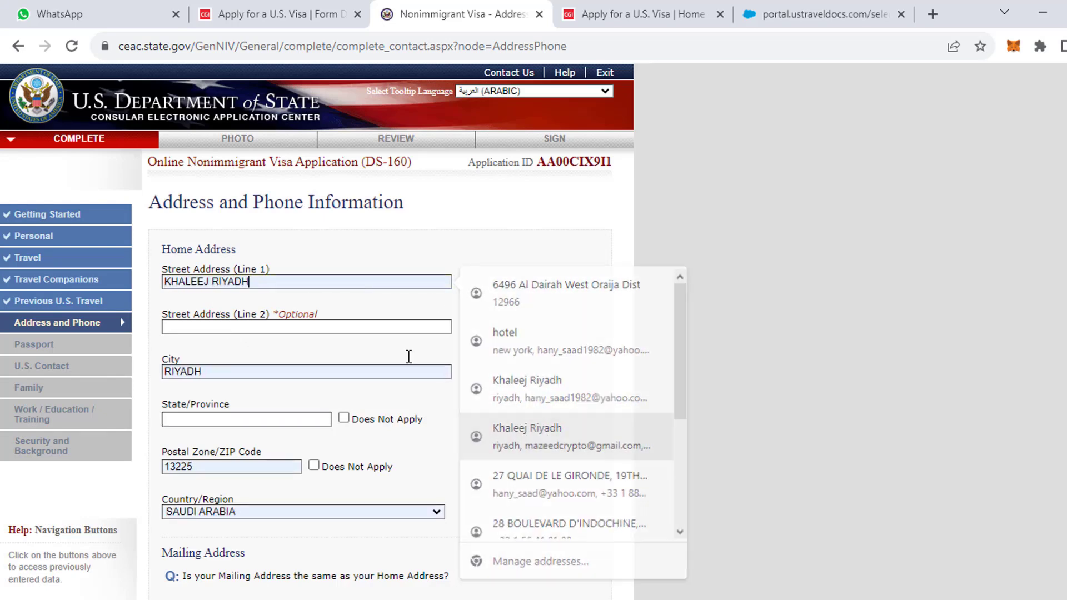
drag(209, 281, 142, 284)
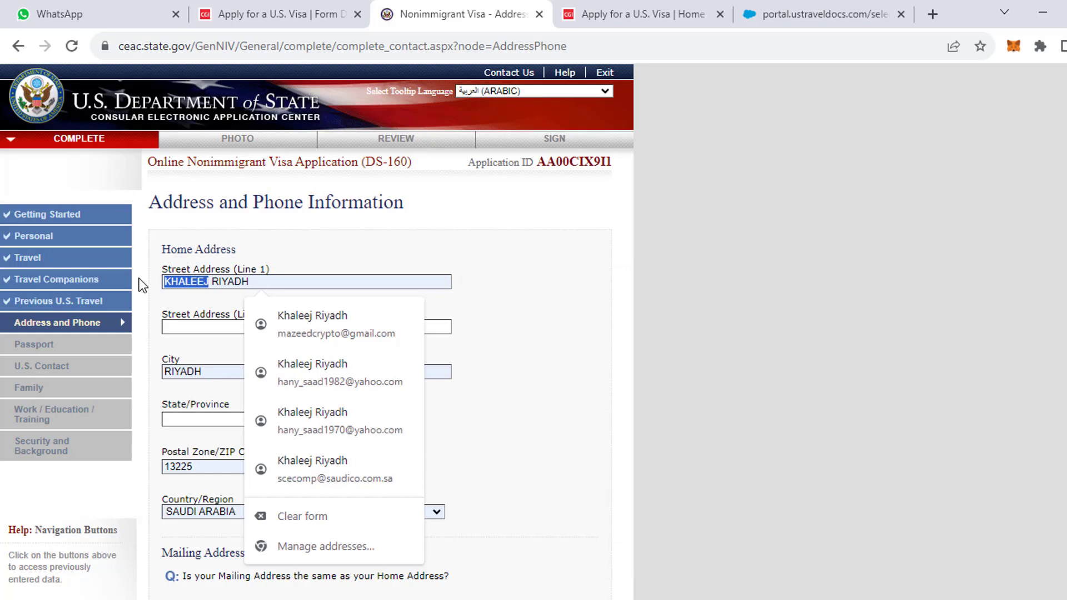
text(R)
key(BackSpace)
key(Delete)
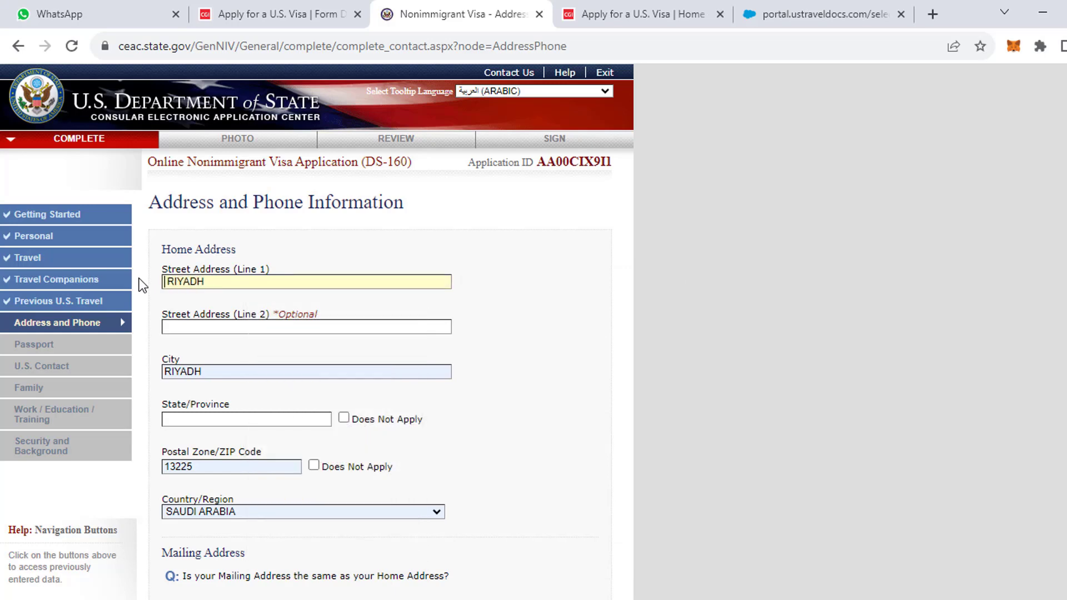
text(HARA)
click(231, 328)
click(260, 281)
Finish rewriting the street text in Address Line 1 and set the state/province to RIYADH.
click(168, 283)
key(BackSpace)
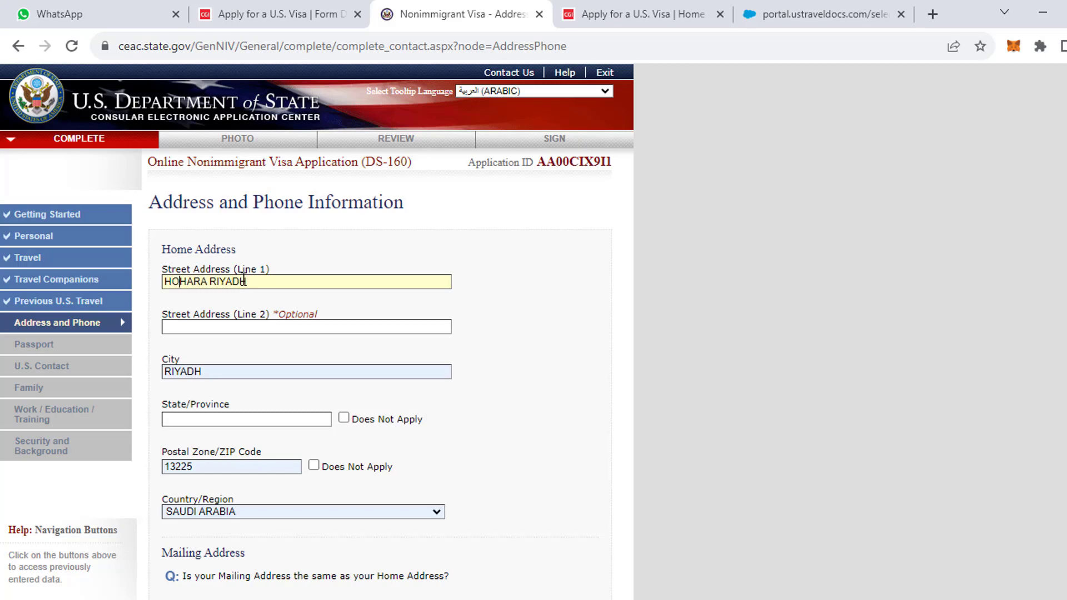
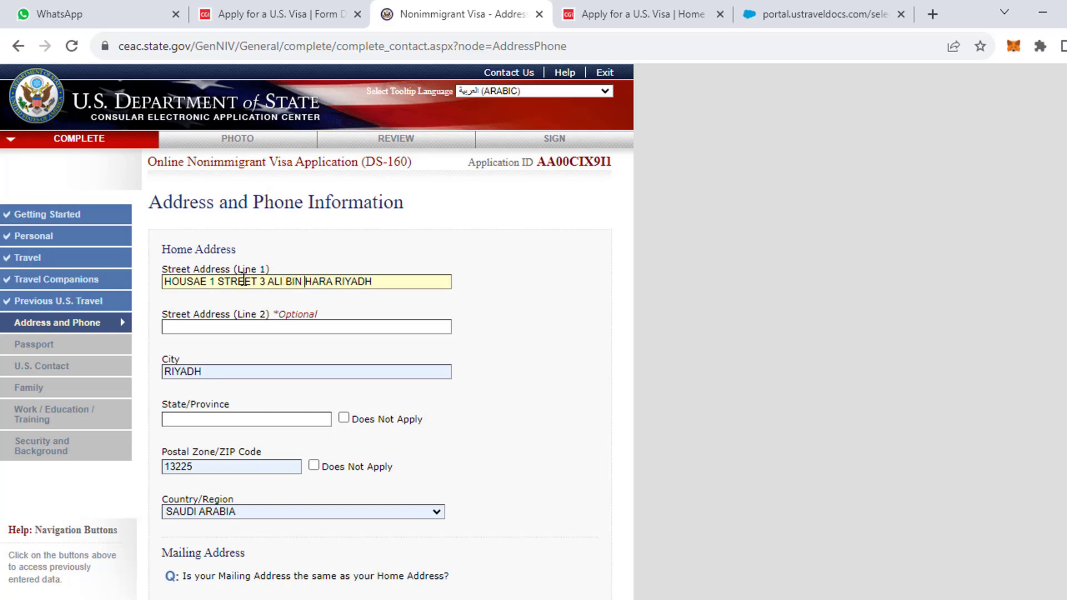
text(S)
key(BackSpace)
text(A)
key(BackSpace)
text(S)
key(BackSpace)
drag(305, 281, 429, 292)
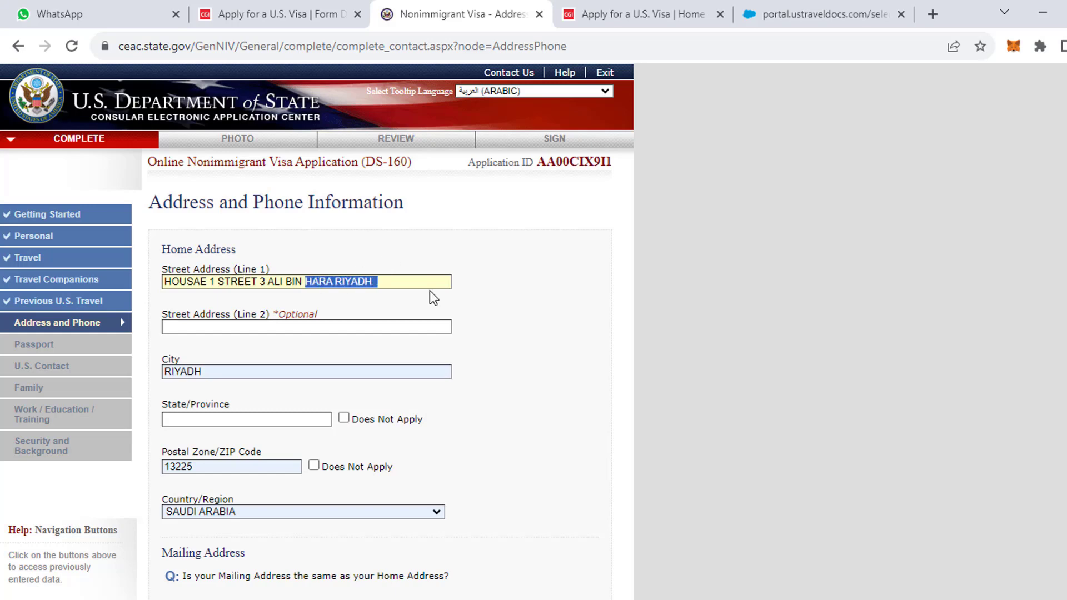
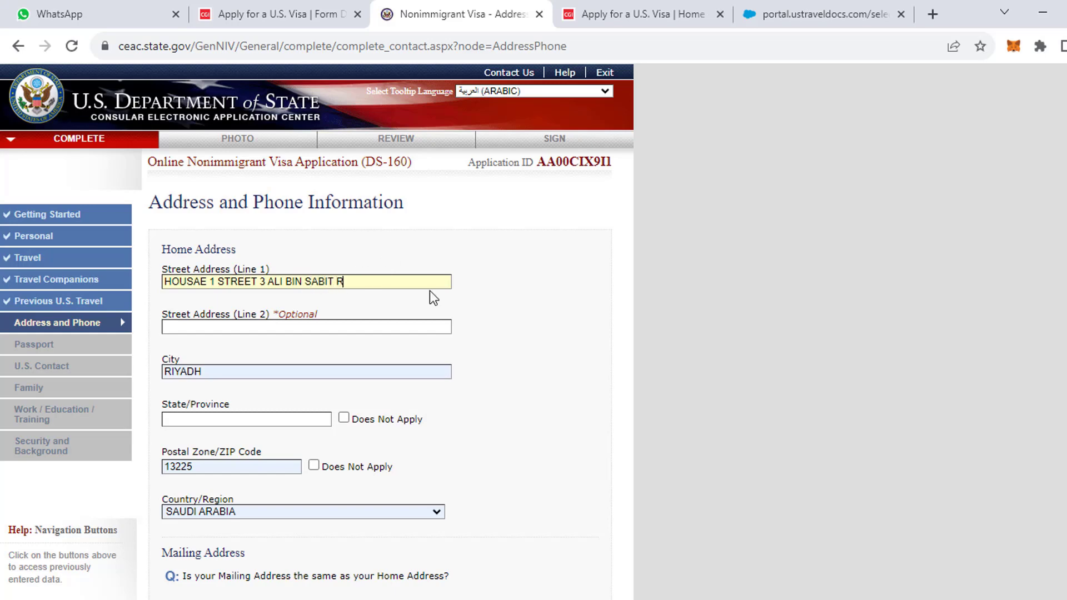
click(225, 419)
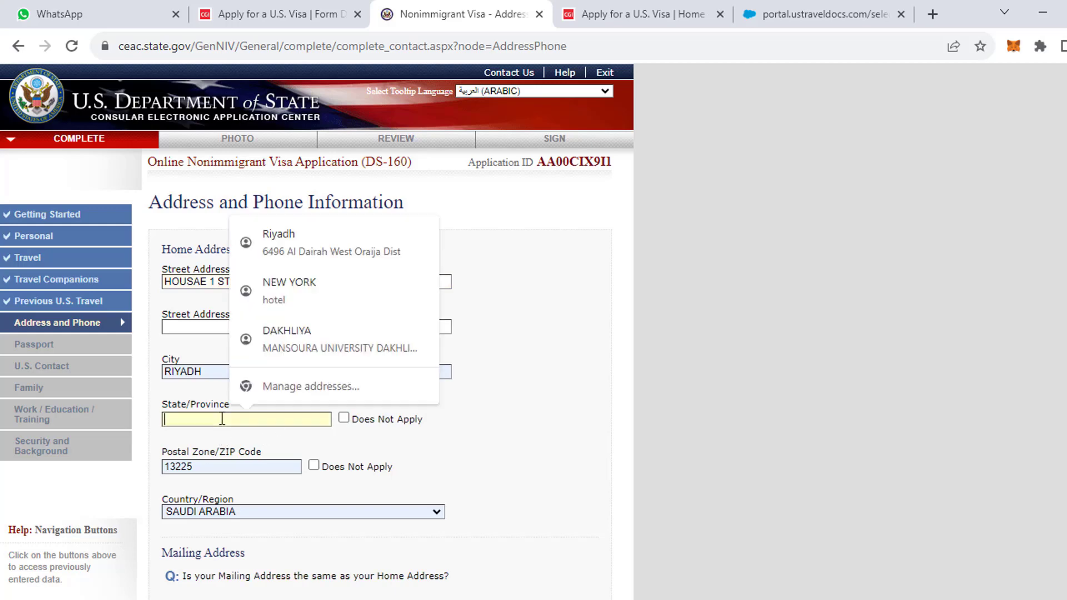
scroll(278, 478, down, 1)
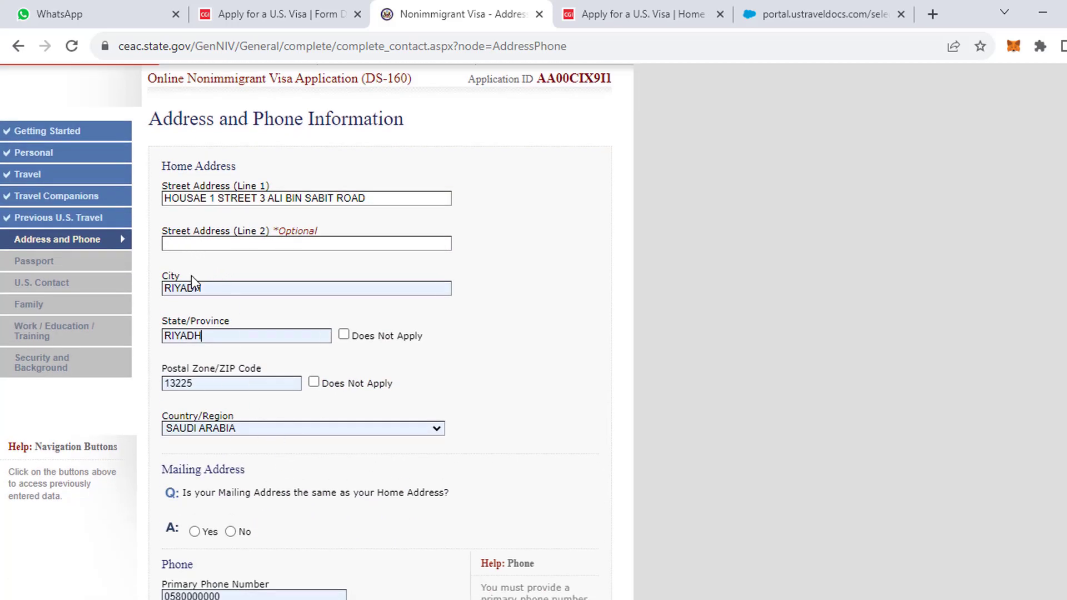
Answer Yes that the mailing address is the same as the home address.
scroll(242, 423, down, 2)
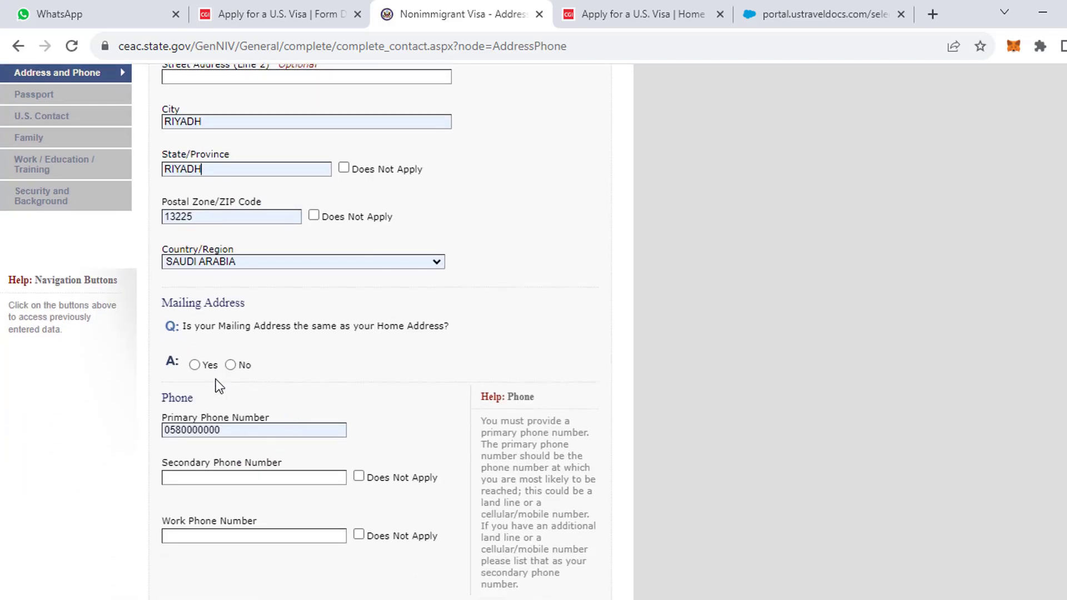
click(195, 365)
scroll(251, 456, down, 1)
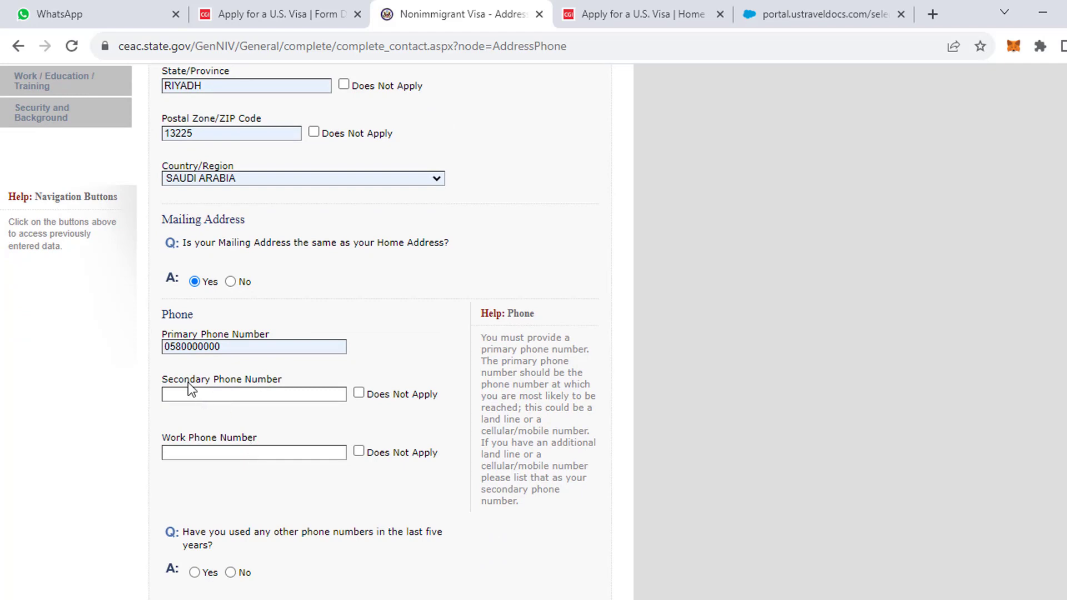
scroll(233, 361, up, 4)
scroll(273, 416, down, 4)
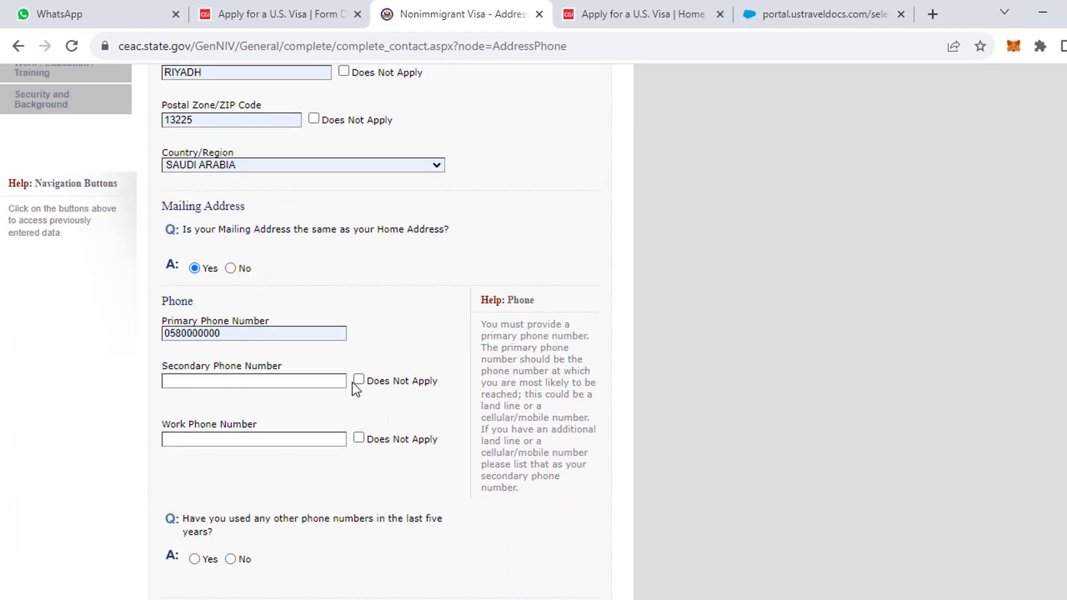
Mark Secondary and Work Phone as Does Not Apply and answer No to other phone numbers.
click(359, 380)
click(358, 438)
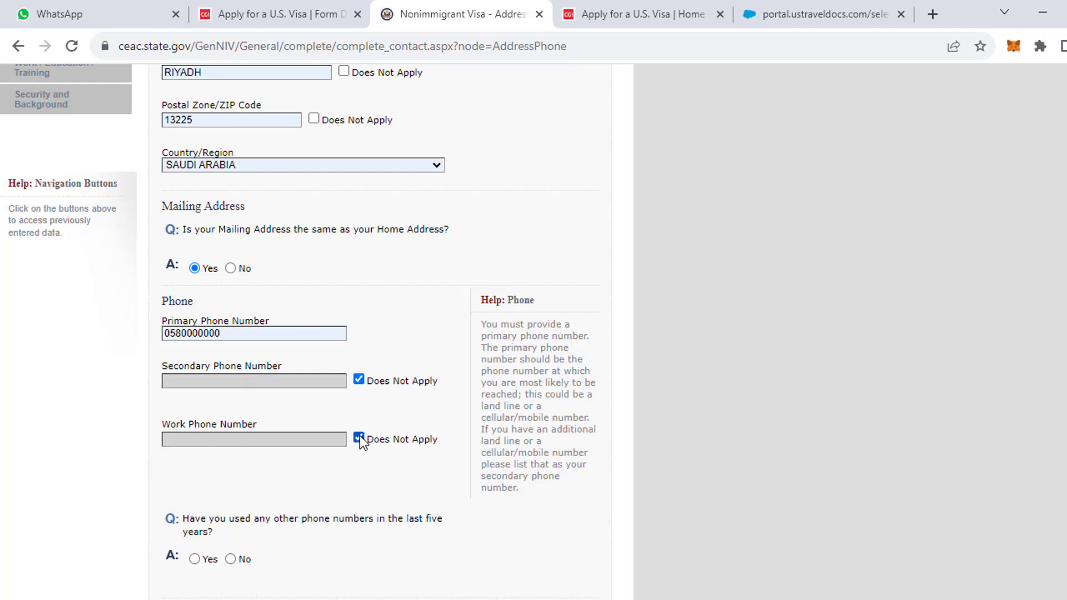
scroll(359, 436, down, 3)
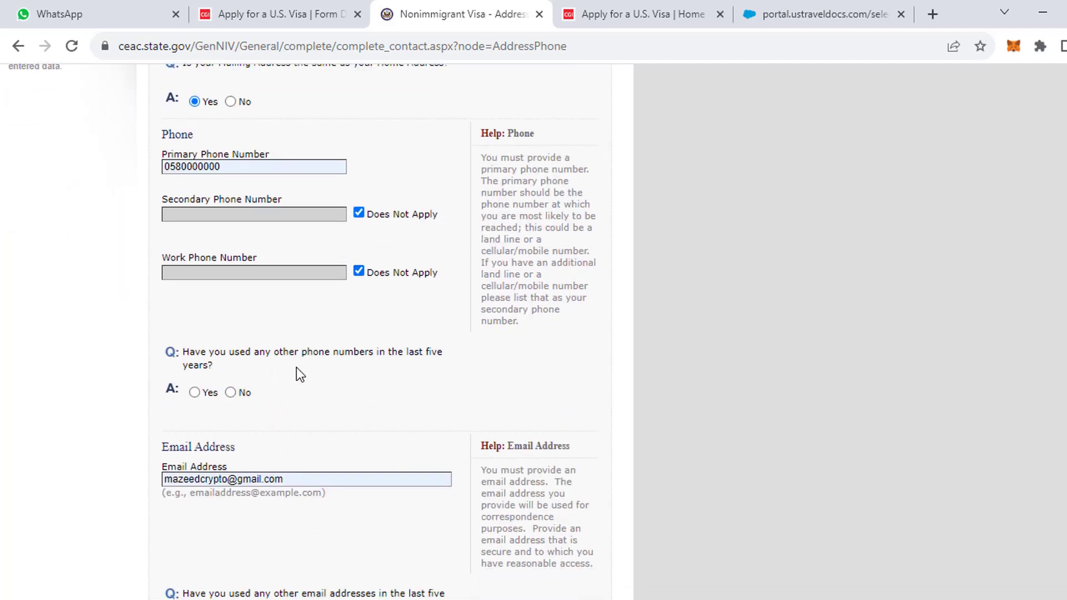
click(230, 392)
scroll(235, 416, up, 2)
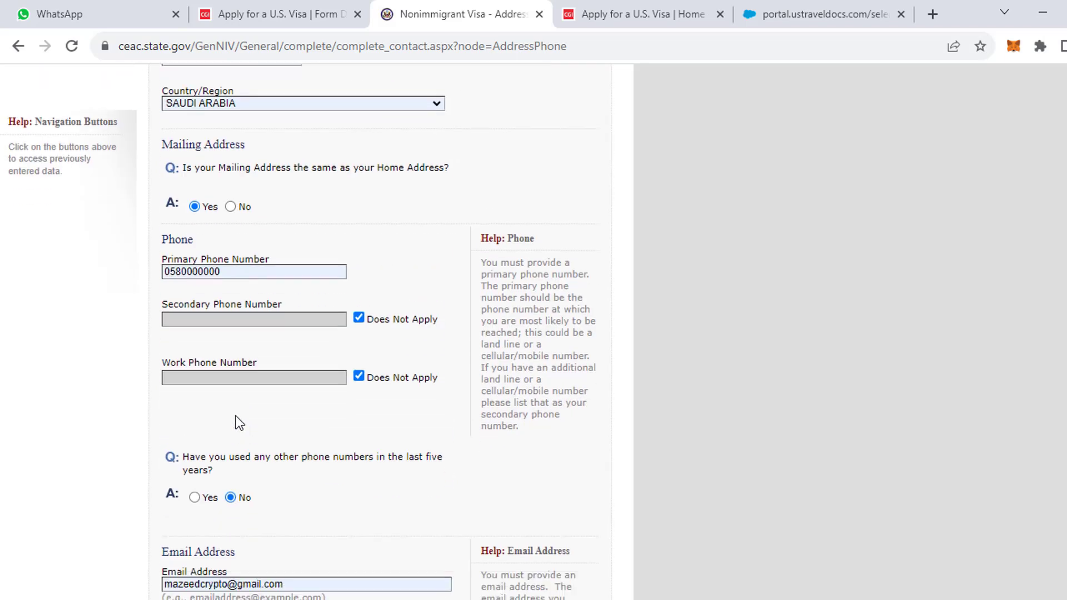
scroll(258, 434, down, 3)
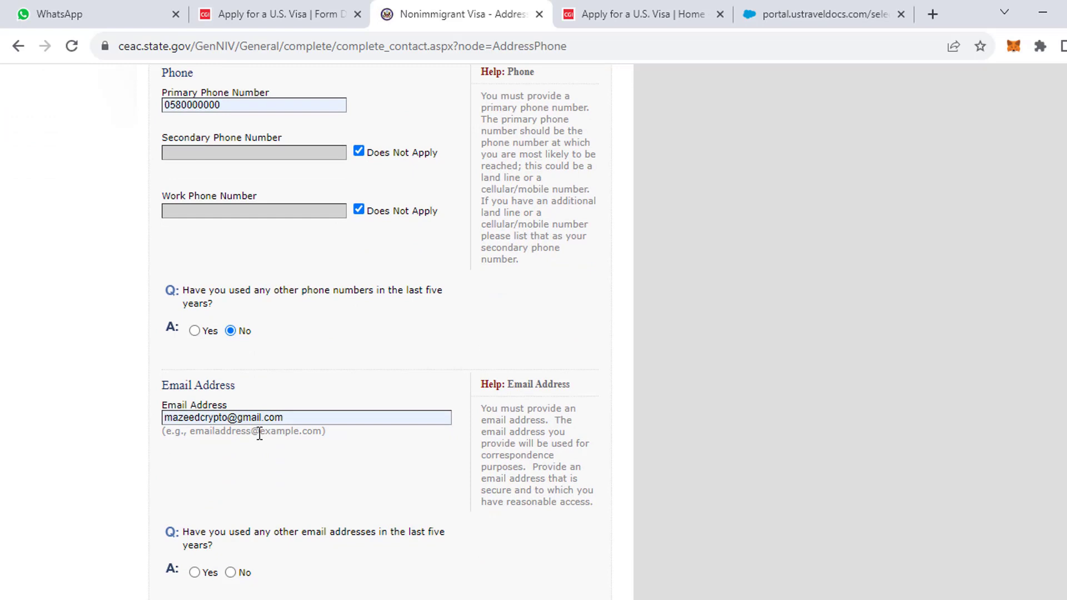
scroll(259, 434, down, 2)
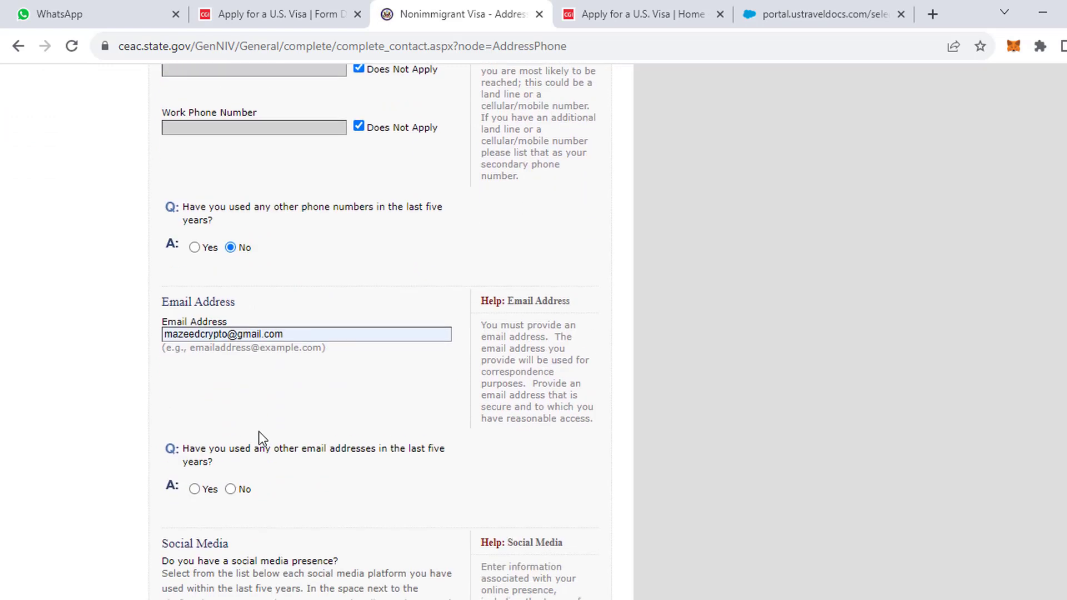
drag(285, 334, 152, 345)
drag(184, 379, 188, 384)
Answer No to having used other email addresses.
scroll(249, 460, down, 2)
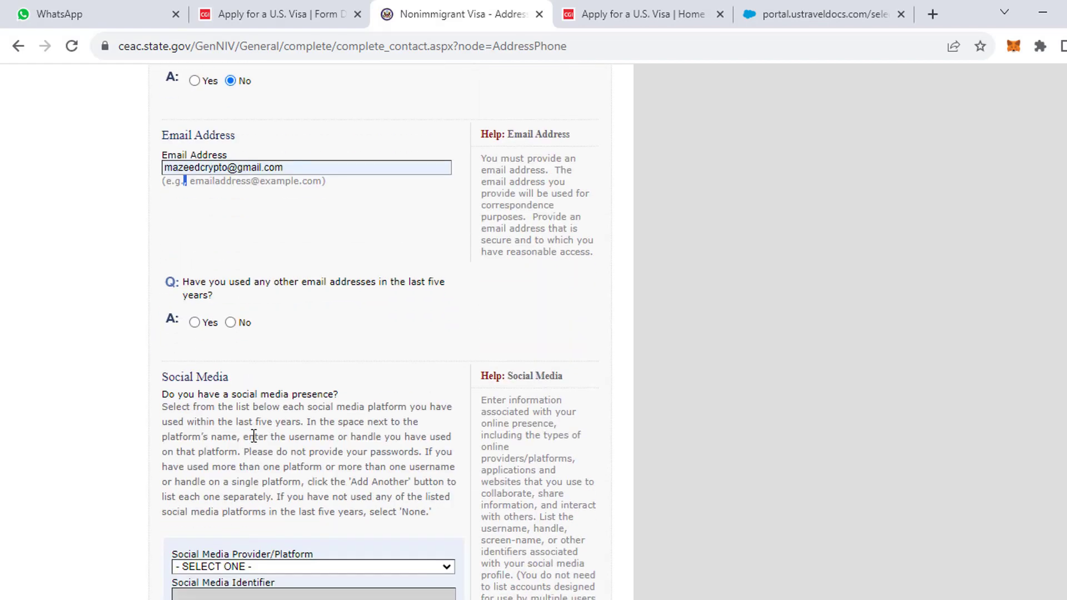
click(230, 323)
scroll(271, 365, up, 3)
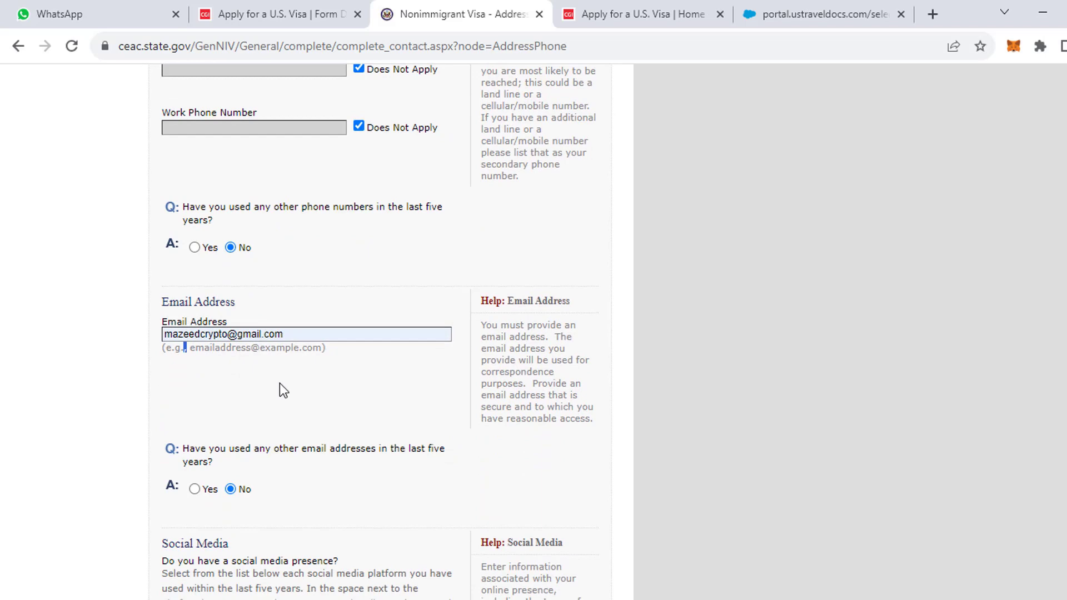
scroll(281, 385, up, 2)
scroll(282, 386, down, 2)
scroll(283, 386, down, 6)
scroll(279, 401, down, 2)
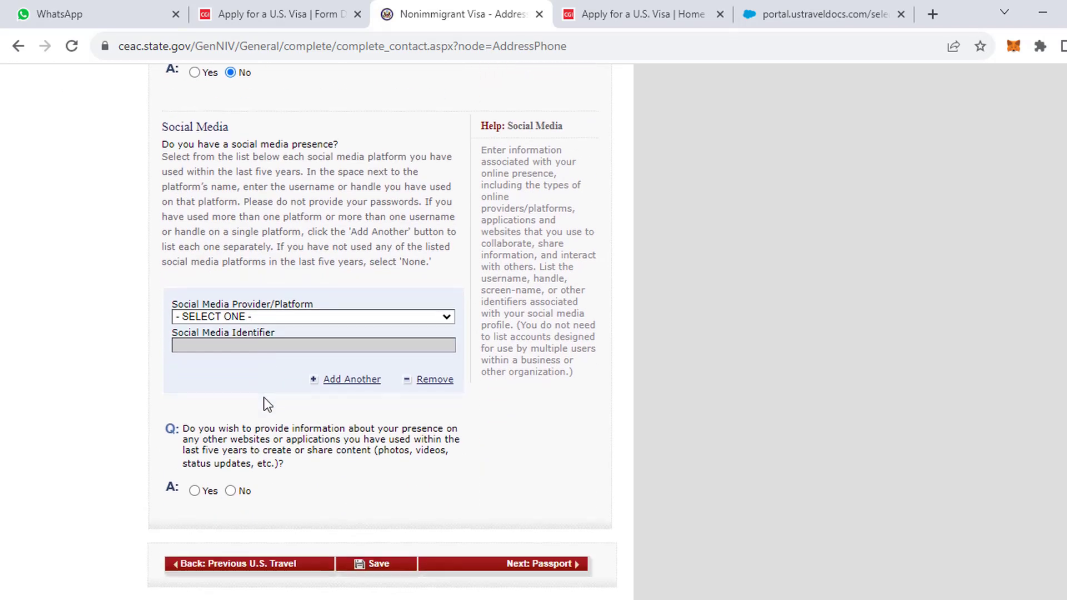
List FACEBOOK with the applicant's username and answer No to other websites or applications.
click(249, 316)
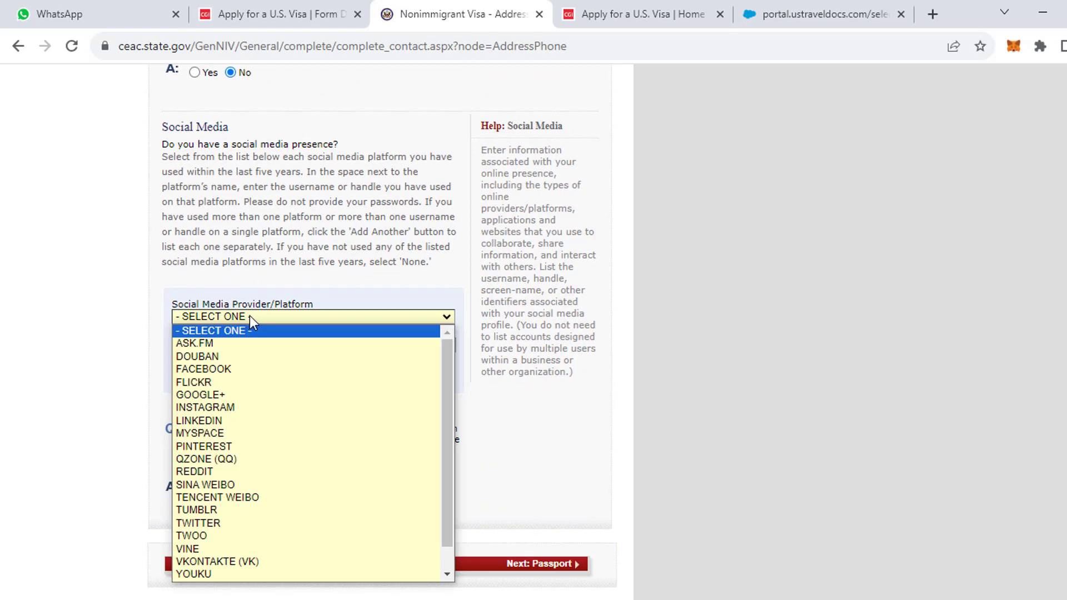
click(237, 369)
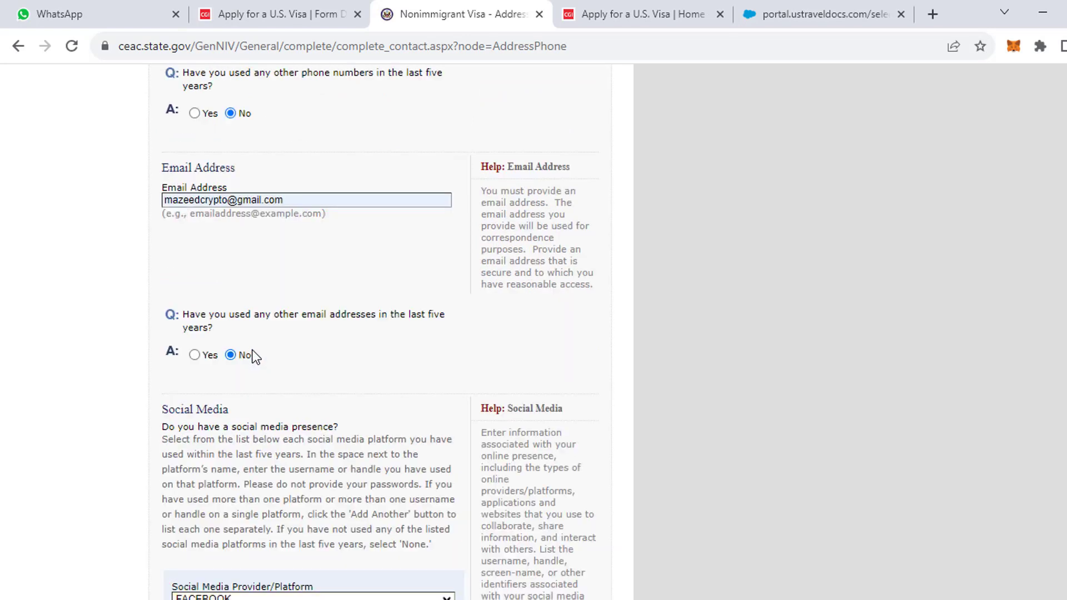
scroll(253, 355, down, 6)
click(227, 272)
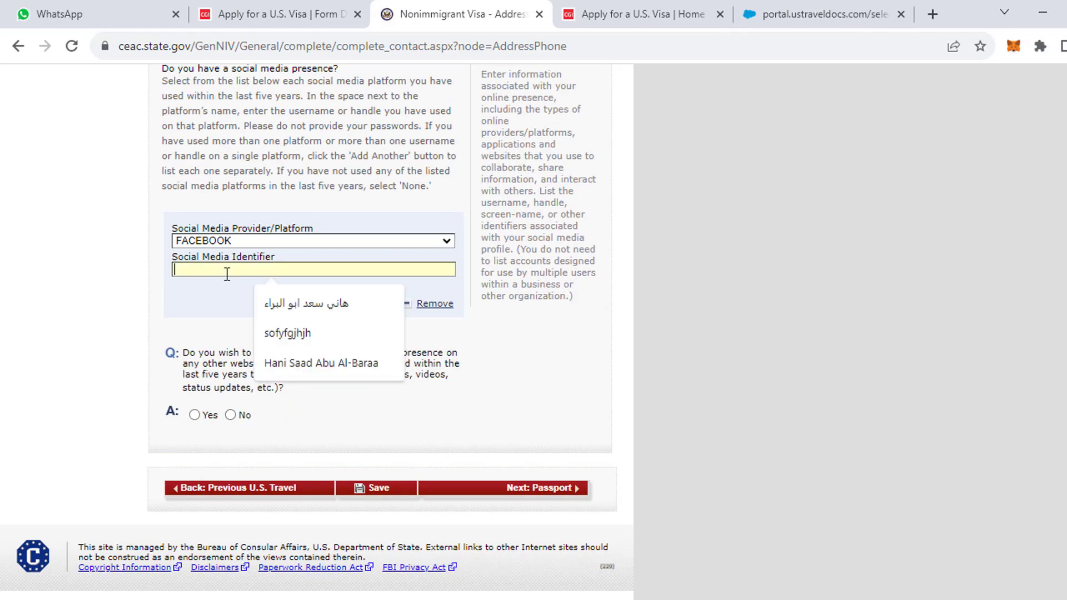
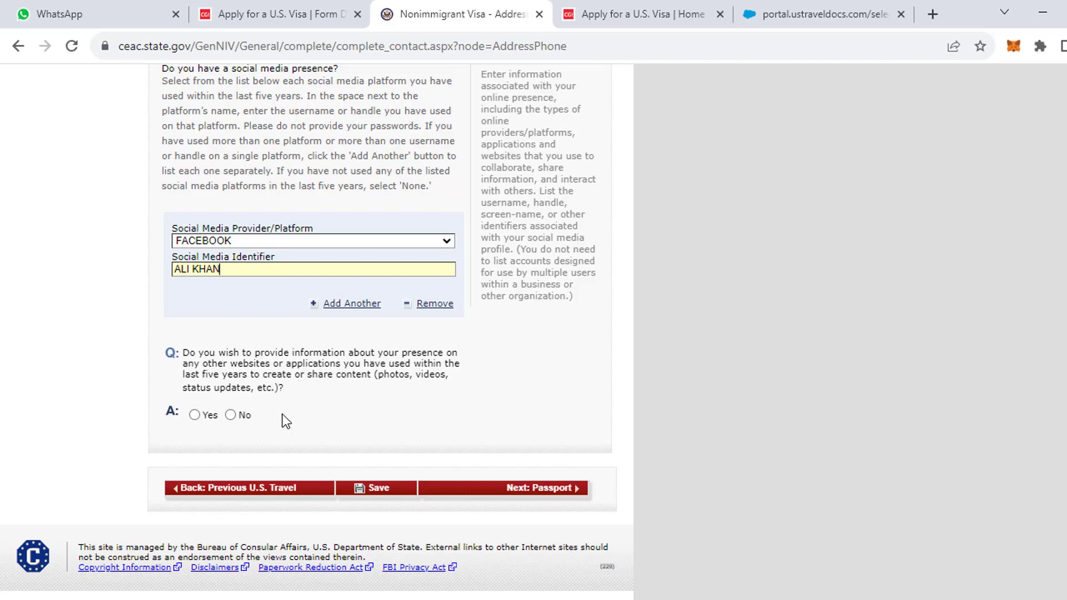
click(232, 415)
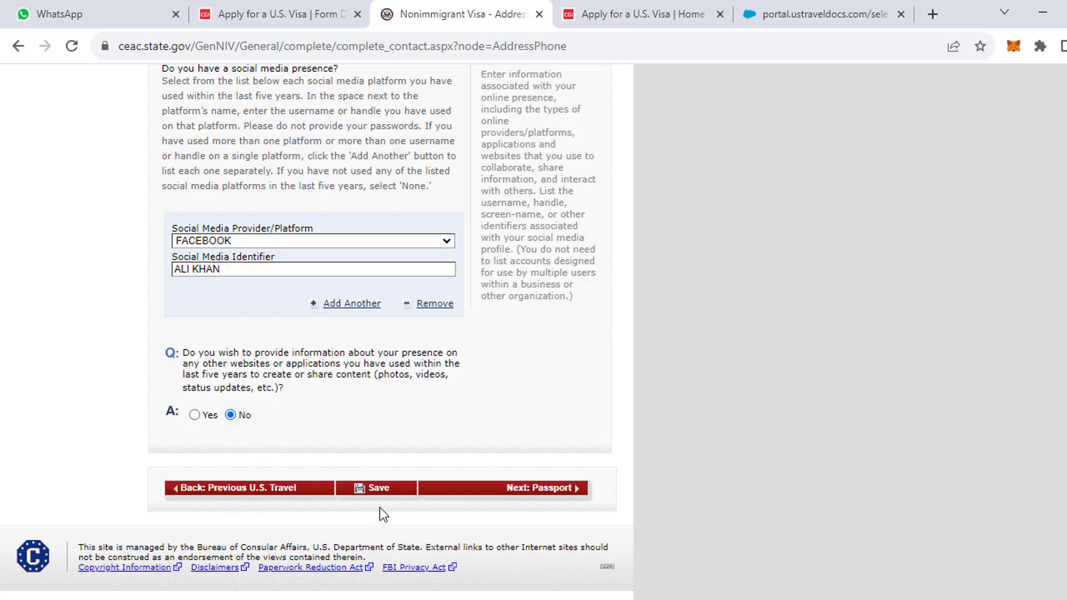
scroll(348, 492, down, 3)
Switch other platforms to Yes, add YOUTUBE with the applicant's handle, and save the page.
click(198, 415)
scroll(276, 436, down, 5)
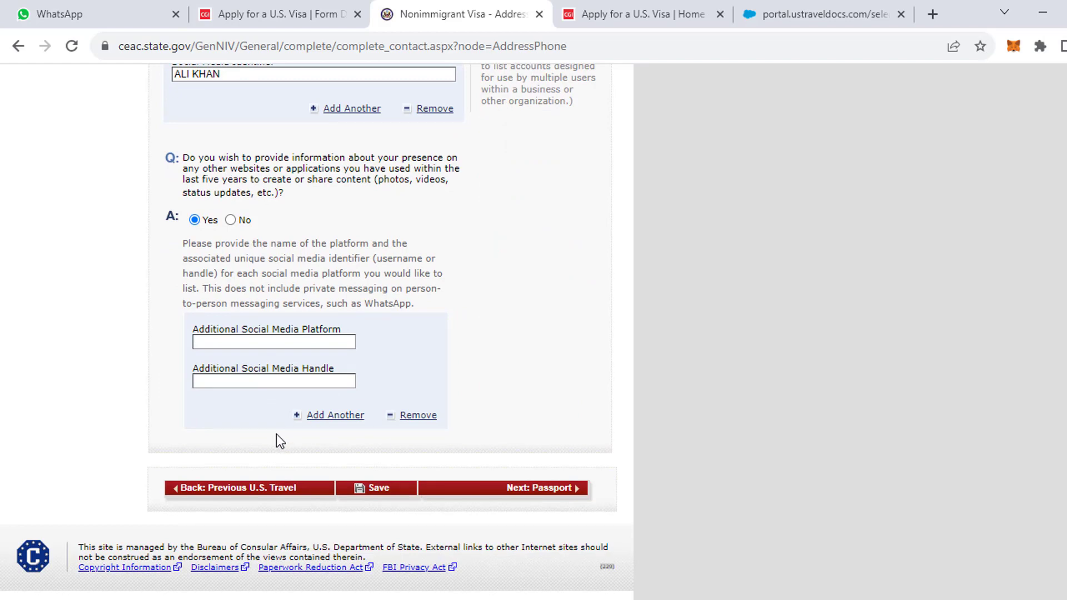
click(237, 341)
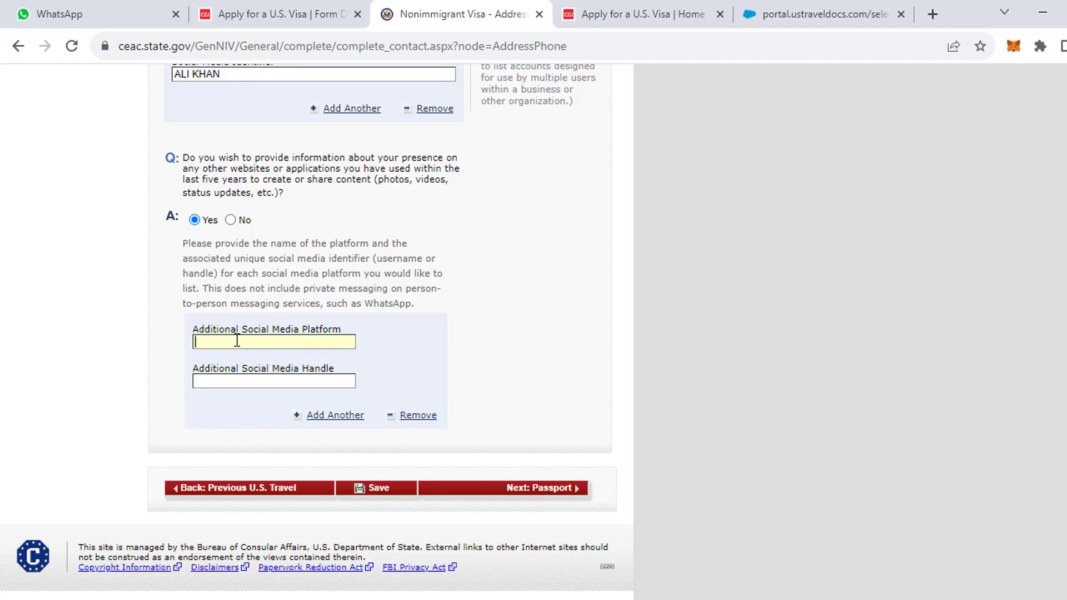
text(YOUTUBE)
click(251, 383)
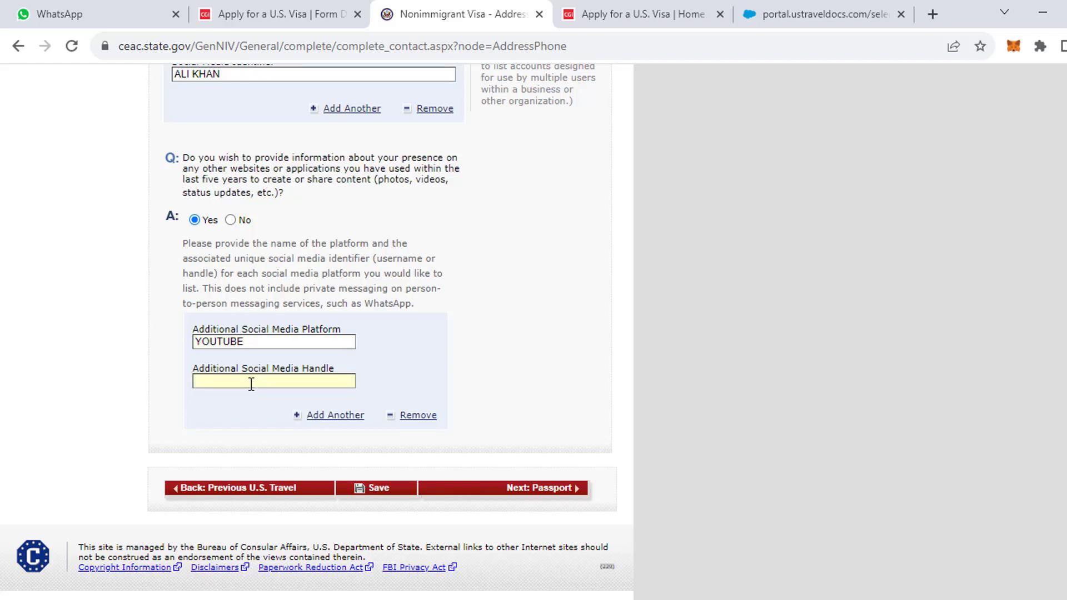
text(TRAVEL FOOD STYLE)
click(407, 489)
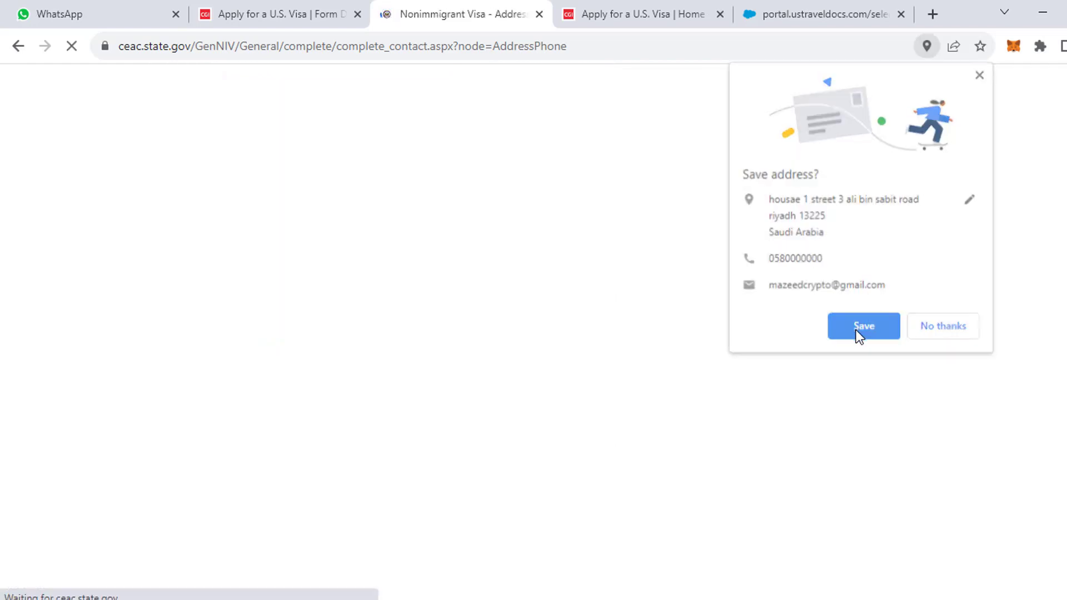
Accept the browser's save-address prompt, resume the saved application, and continue to Next: Passport.
click(856, 329)
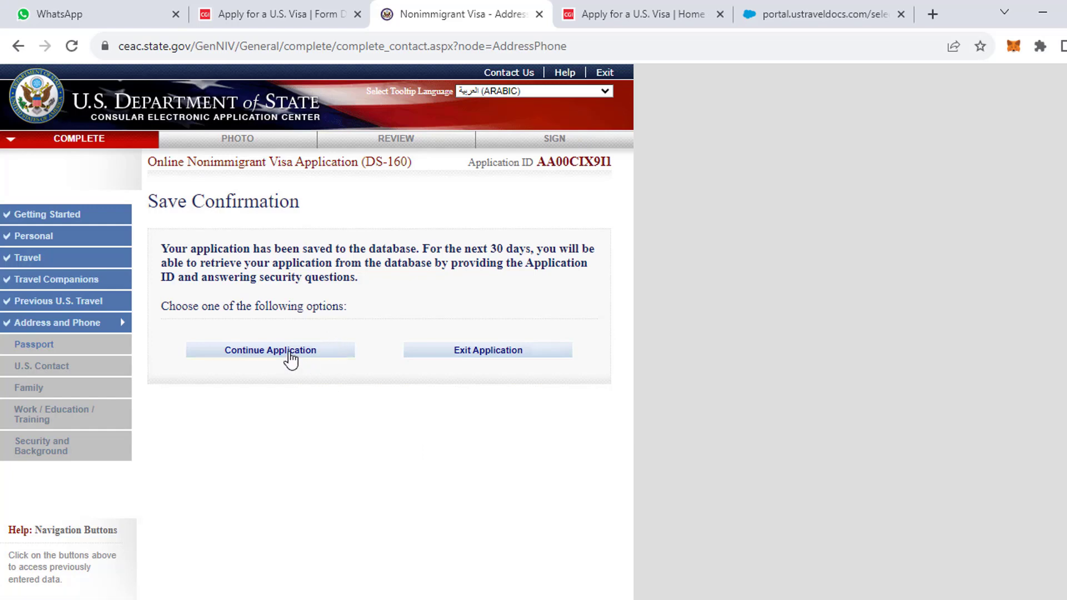
click(290, 355)
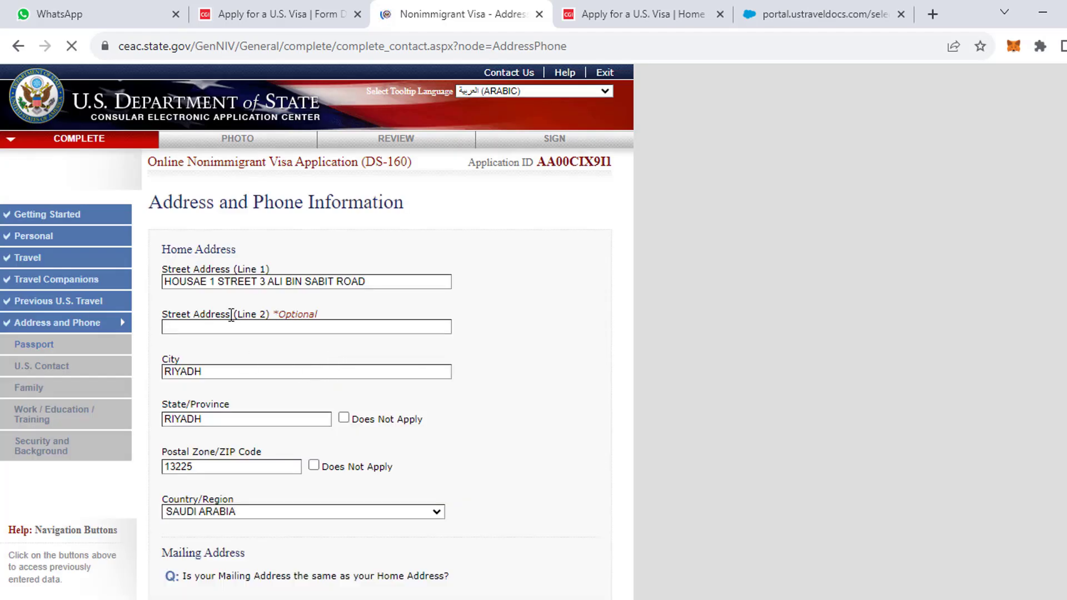
scroll(389, 400, down, 7)
scroll(415, 426, down, 4)
scroll(419, 426, up, 9)
scroll(478, 462, down, 5)
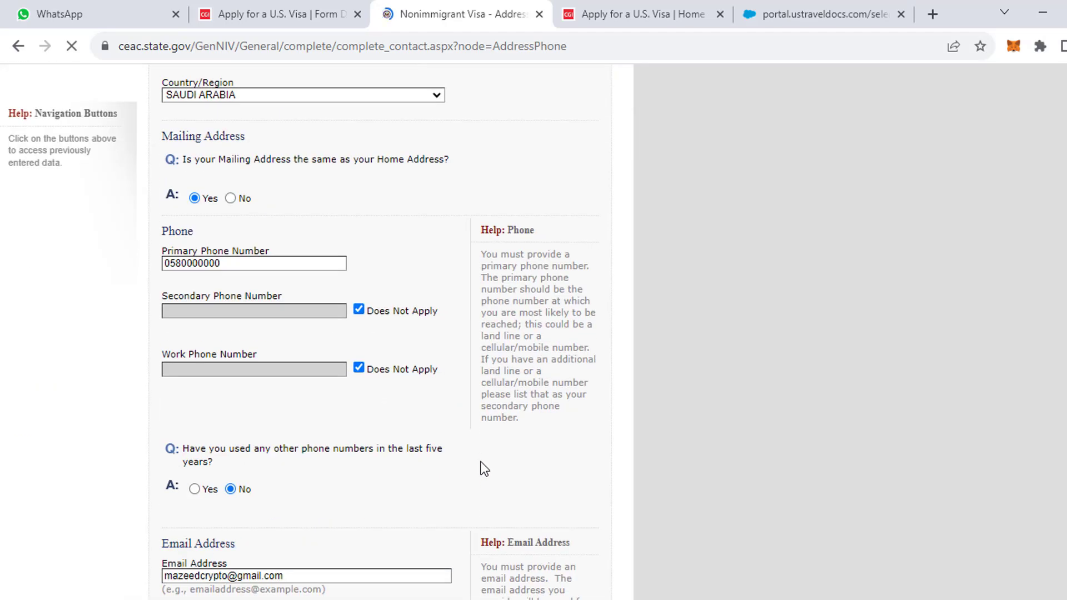
scroll(480, 462, up, 5)
scroll(475, 461, down, 3)
scroll(476, 461, up, 2)
scroll(467, 460, down, 15)
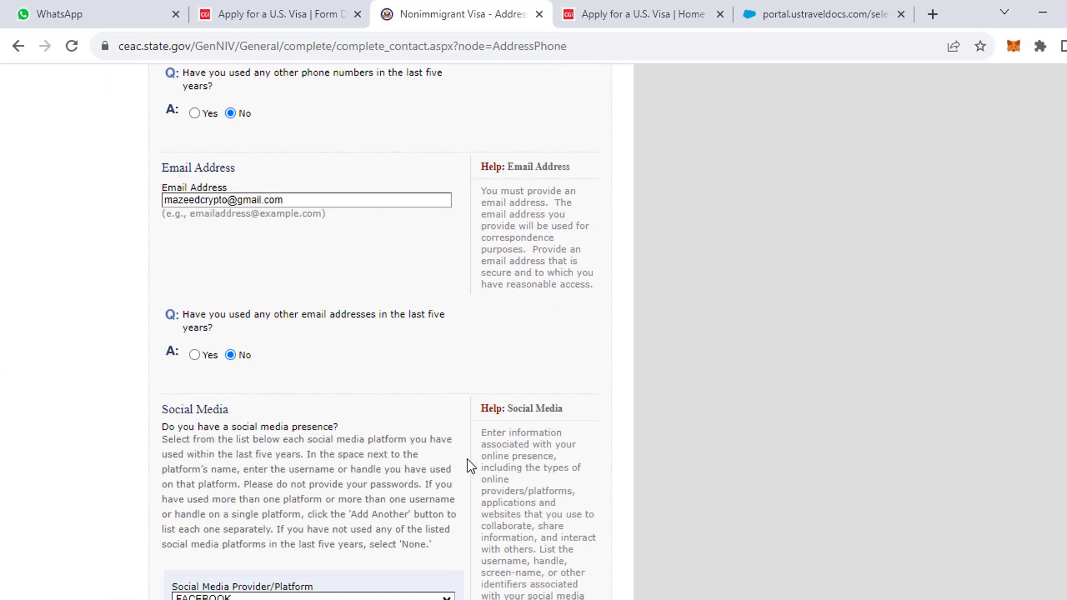
scroll(468, 461, down, 3)
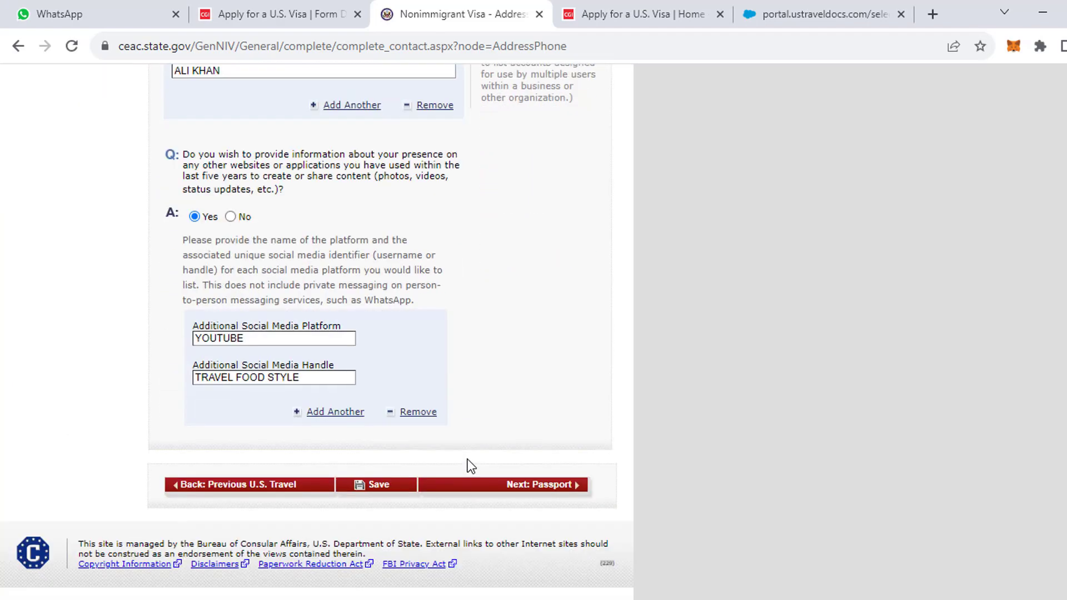
click(496, 486)
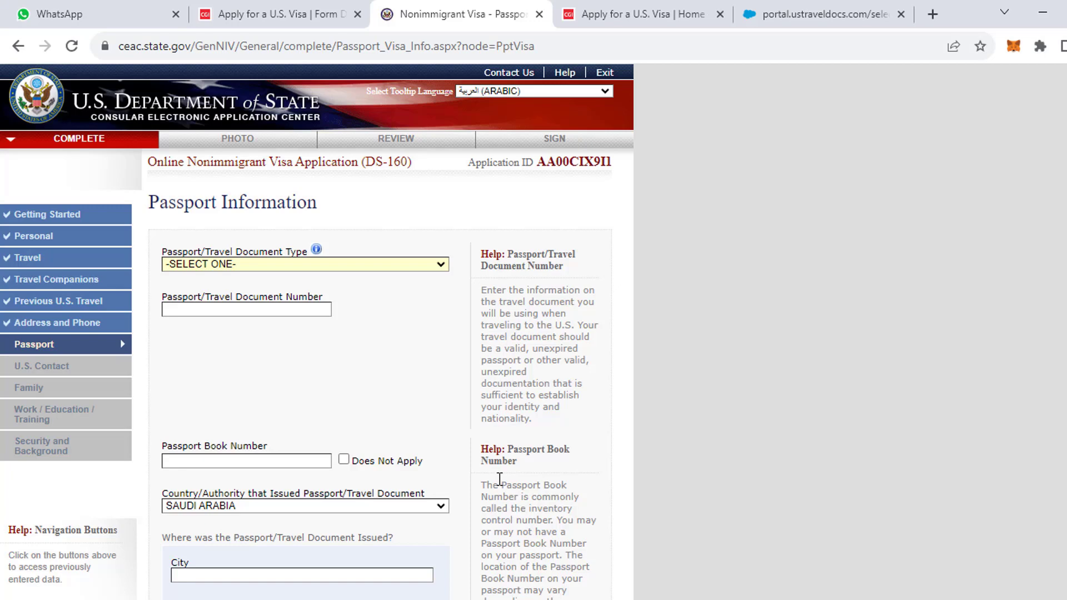
Set the Passport/Travel Document Type to REGULAR and enter the passport number.
click(242, 264)
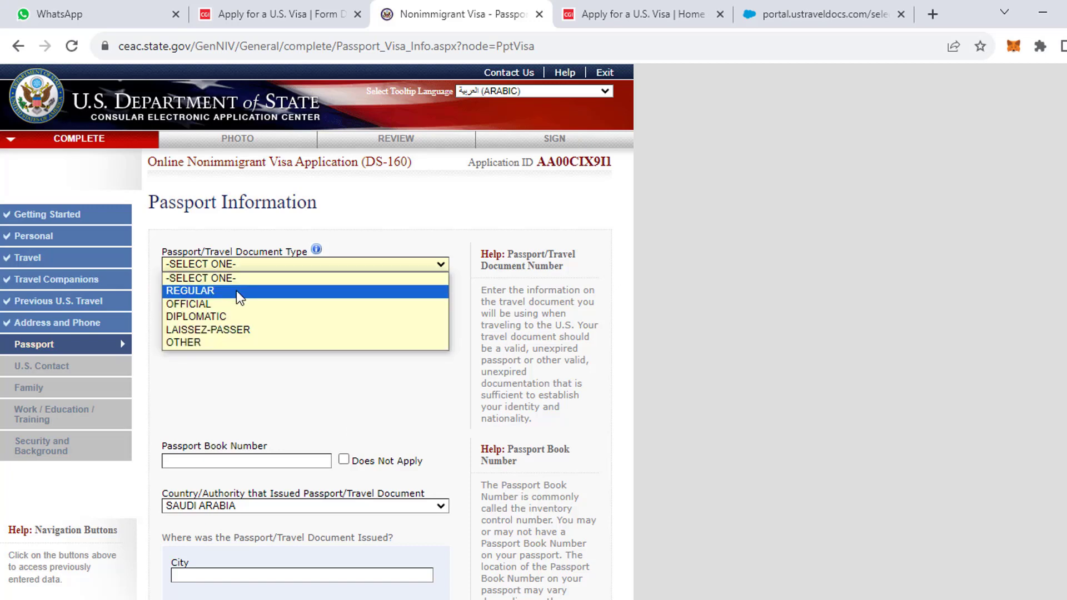
click(236, 291)
click(217, 309)
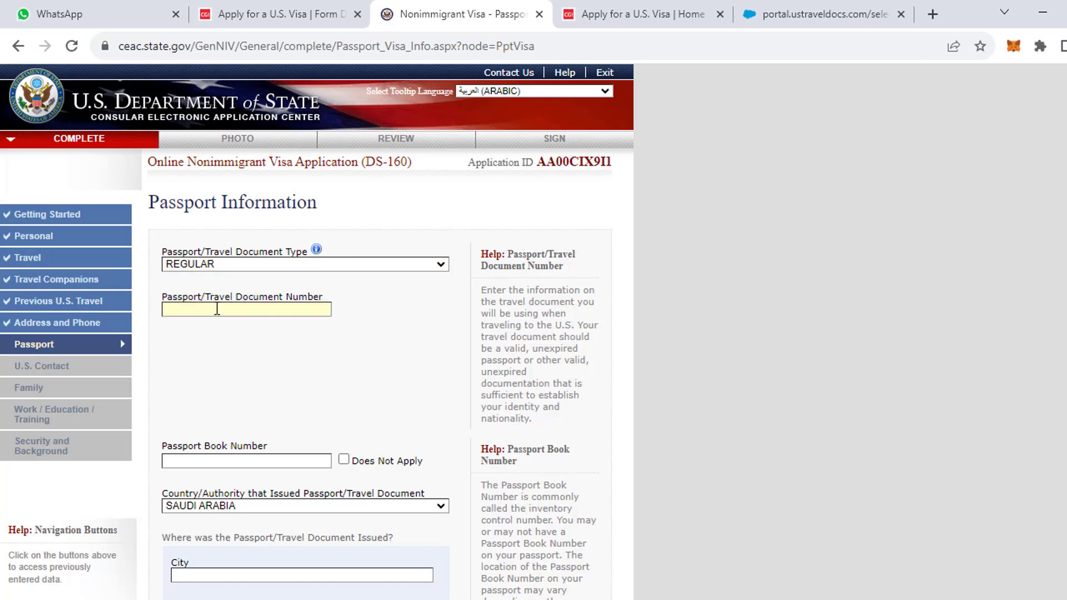
text(AX1234)
click(217, 310)
text(AX123456)
Mark the Passport Book Number as Does Not Apply.
scroll(311, 461, down, 1)
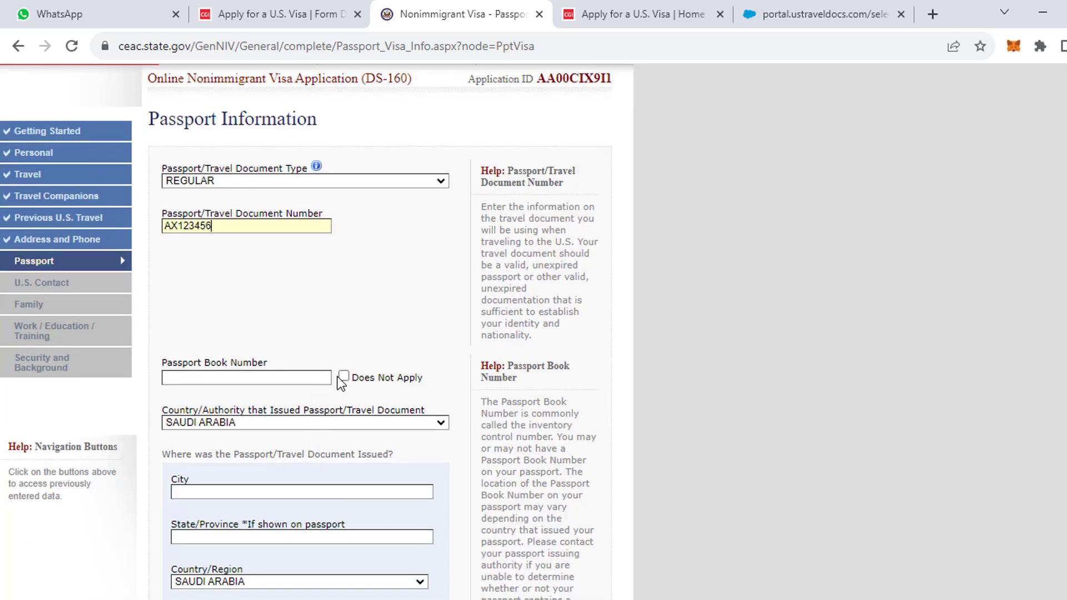
click(308, 378)
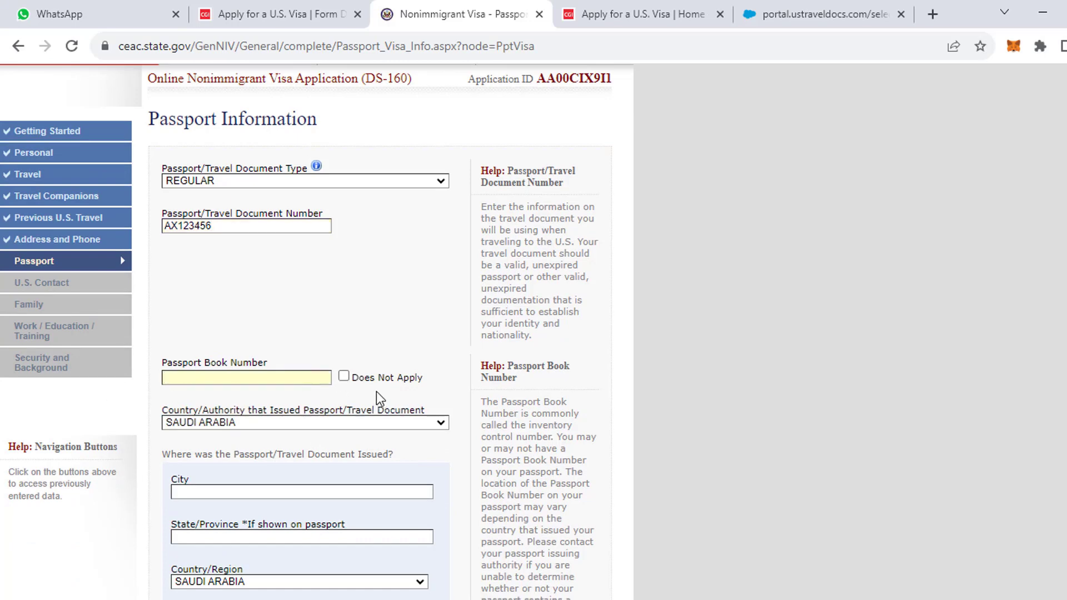
click(344, 377)
scroll(255, 421, down, 4)
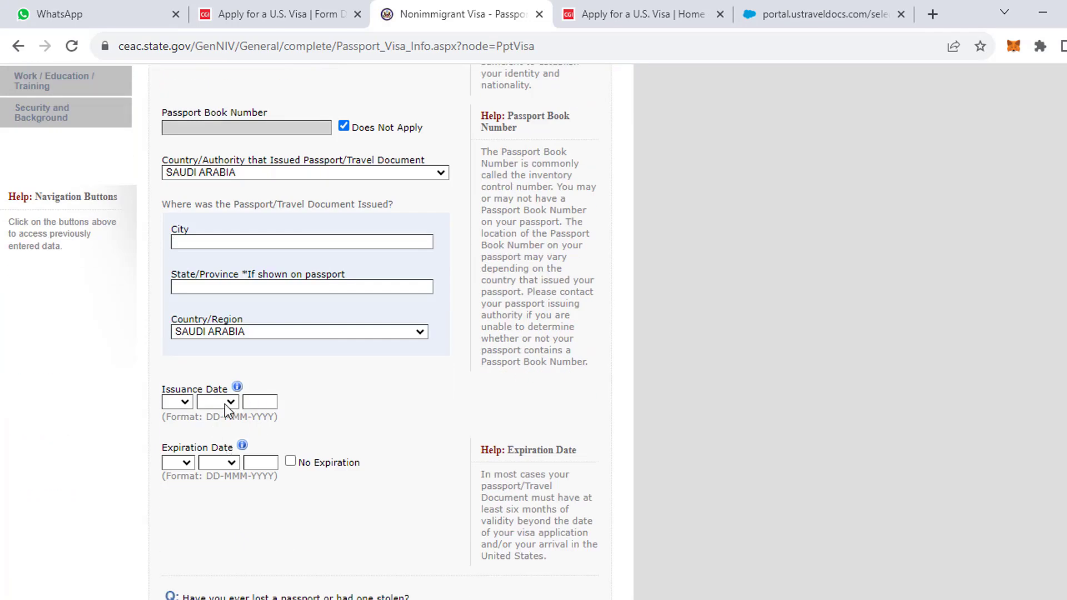
scroll(227, 405, up, 1)
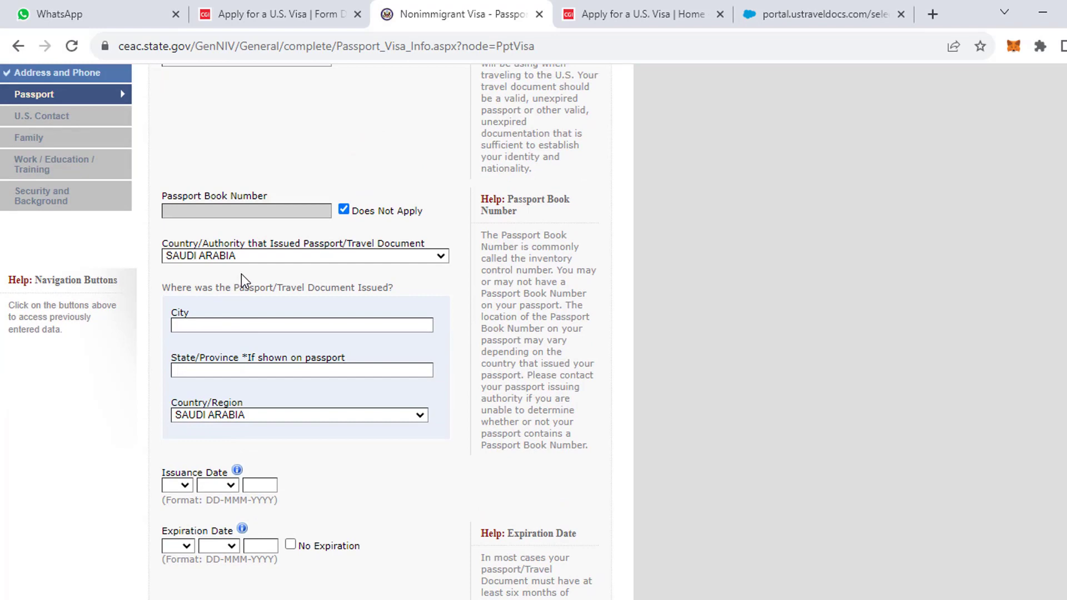
Enter ISLAMABD as the issuing city and PUNJAB as the state, and choose PAKISTAN as the country.
click(220, 326)
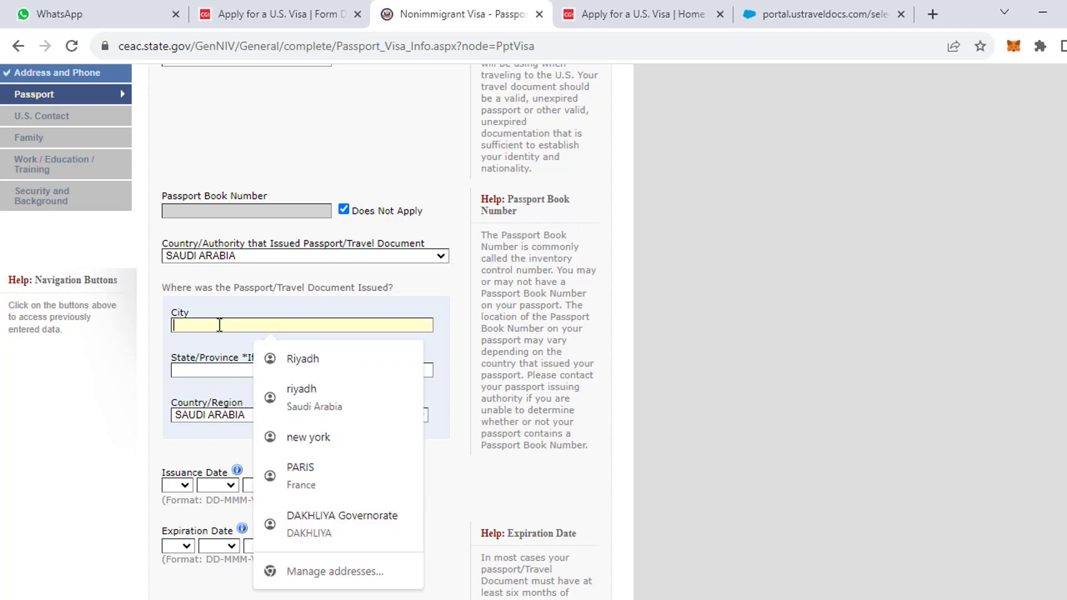
text(ISLAMA)
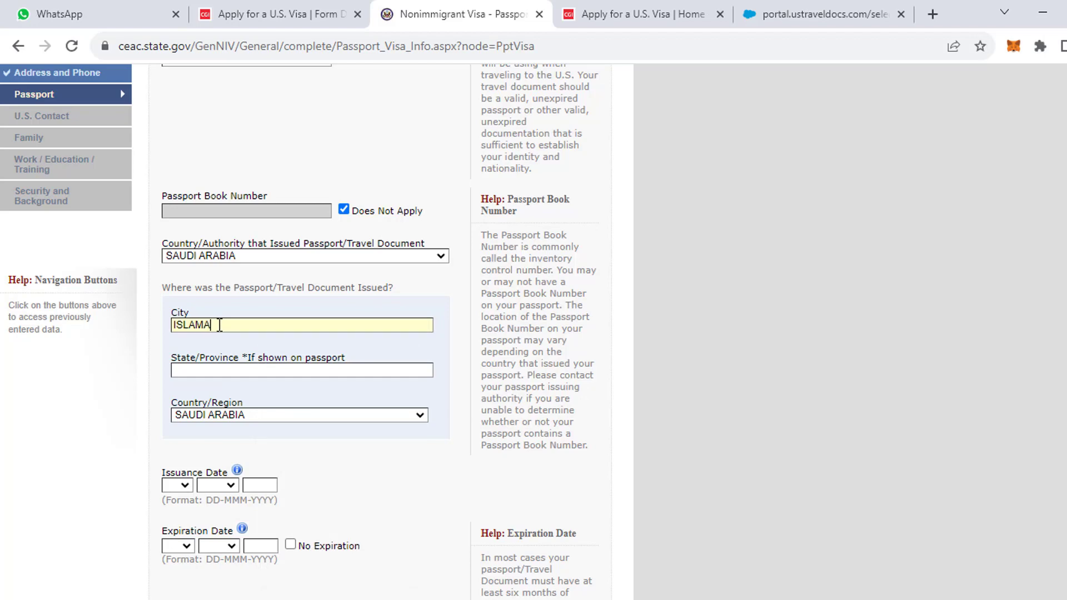
text(BD)
click(358, 372)
text(PUNJAB)
click(279, 414)
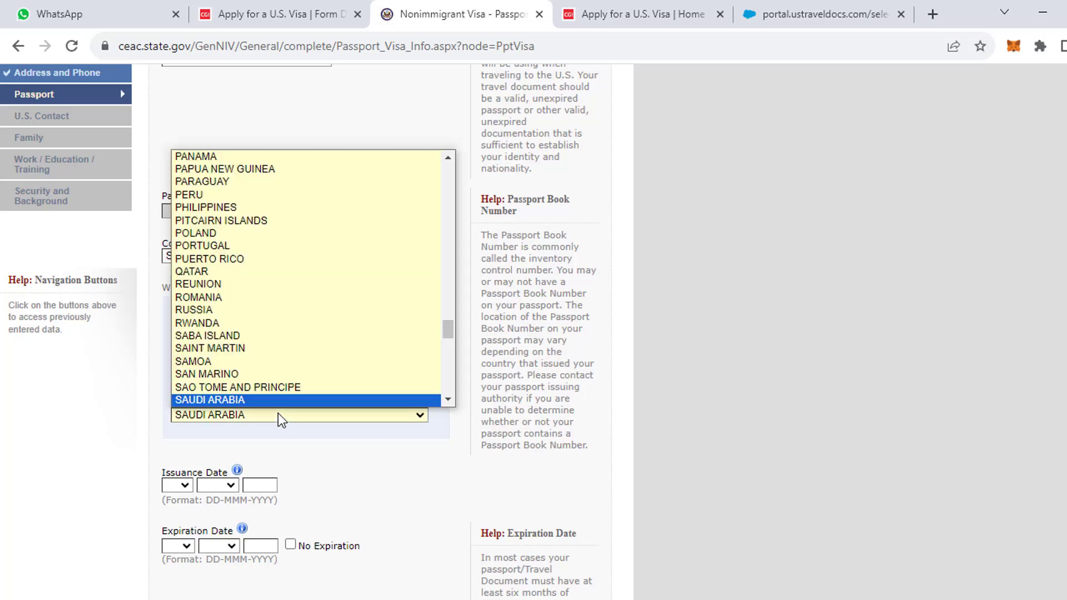
text(pak)
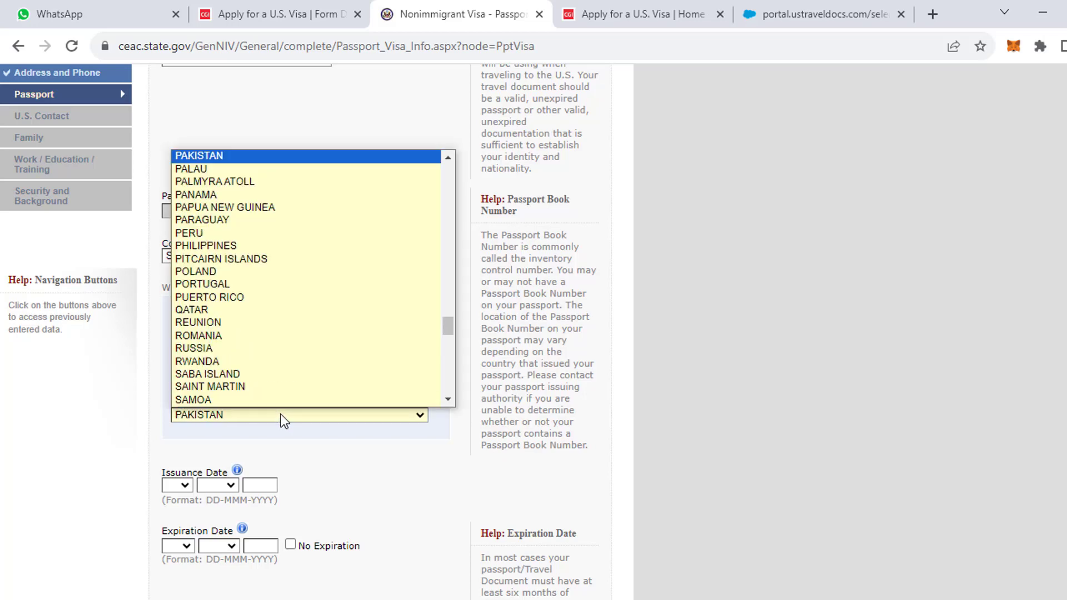
click(222, 158)
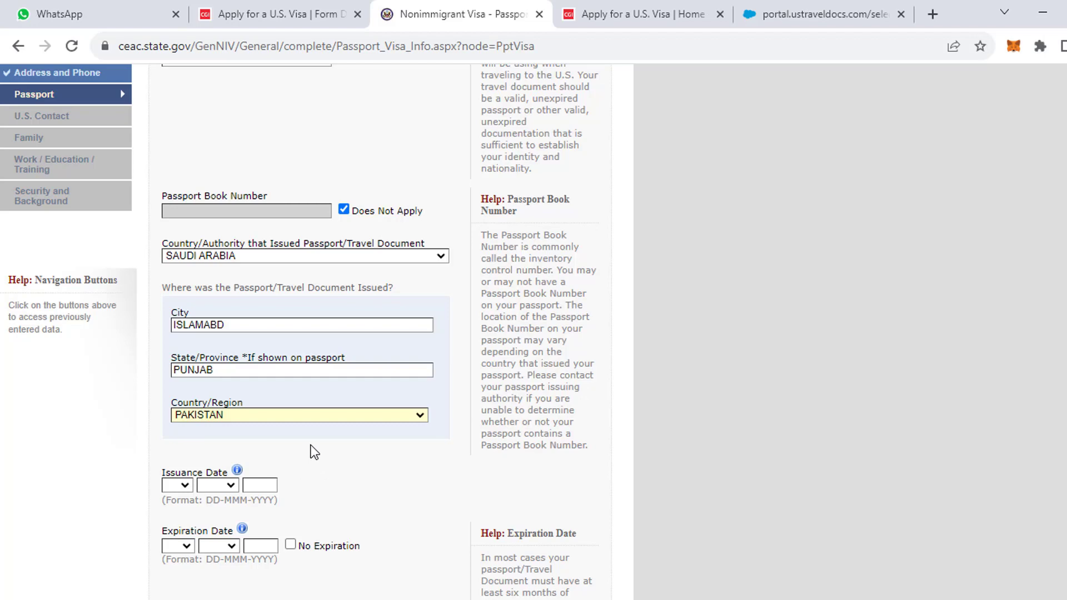
scroll(293, 485, down, 2)
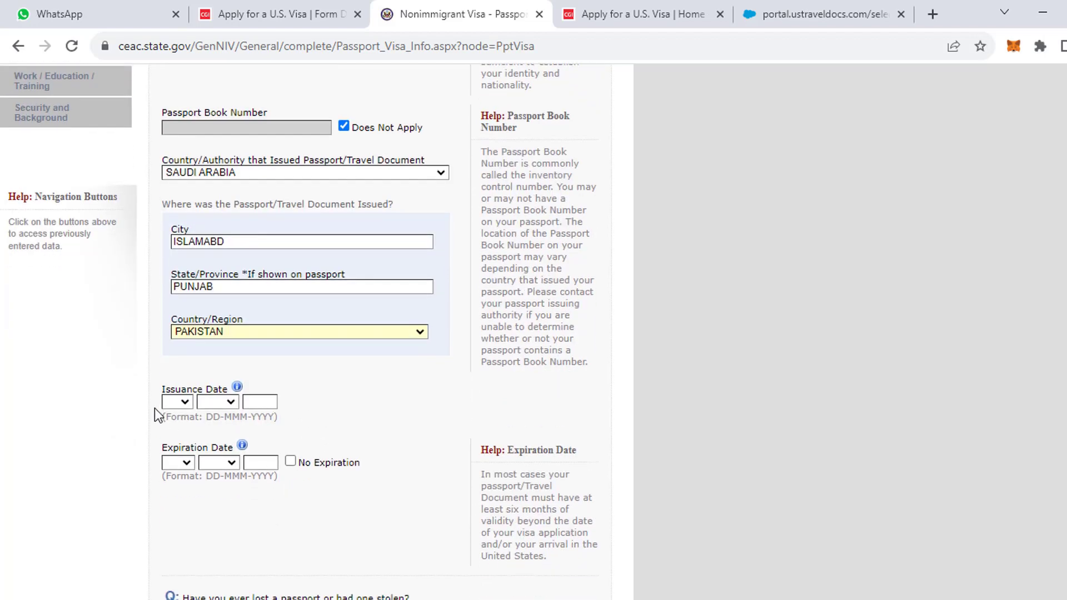
Set the passport issuance date to 01 JAN 2020.
click(185, 403)
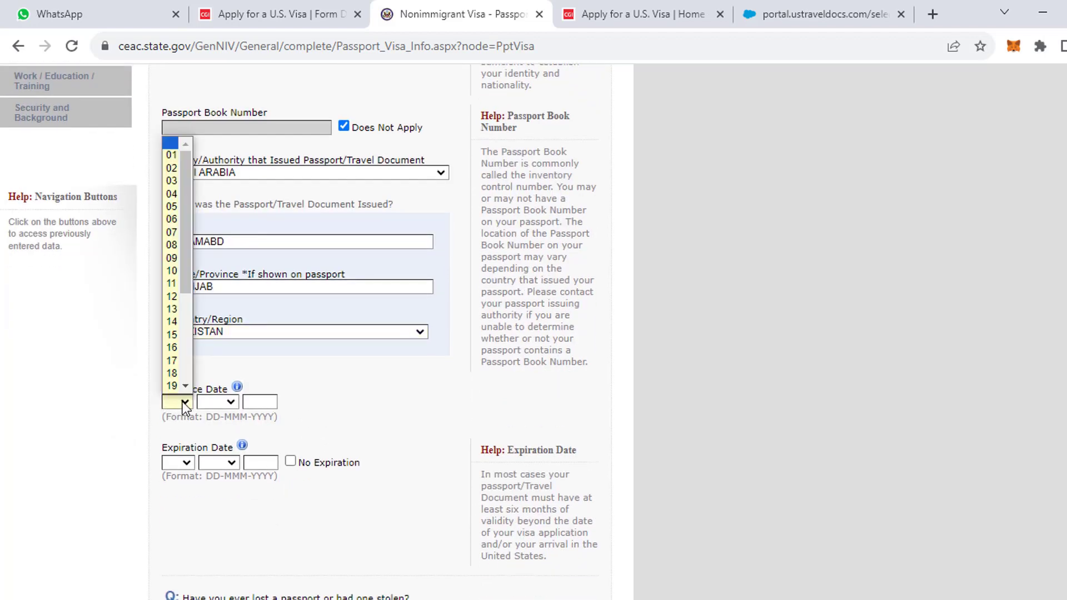
click(172, 155)
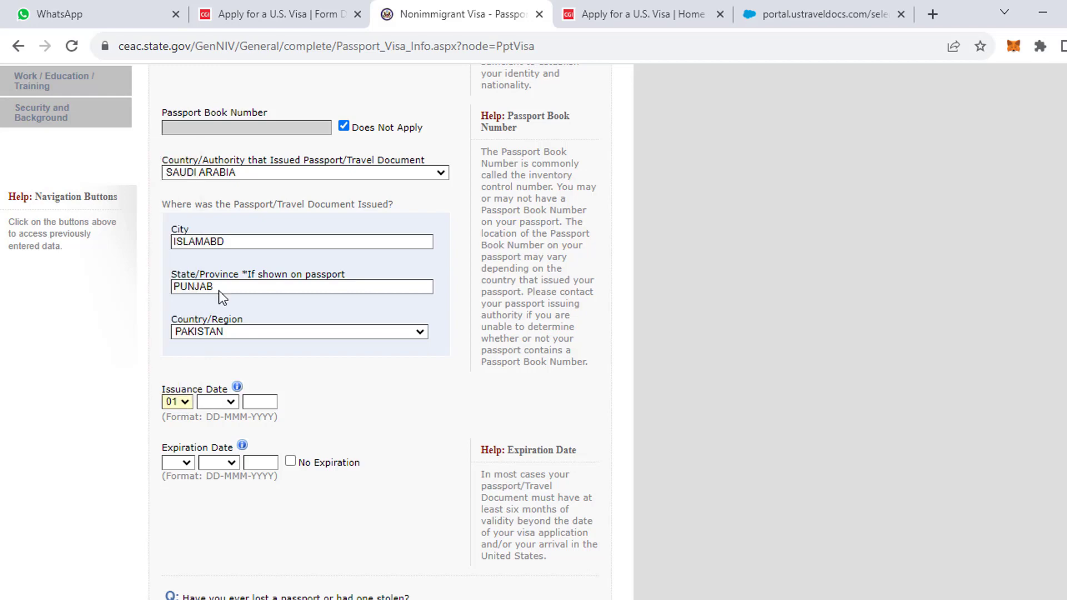
click(222, 403)
click(214, 427)
click(257, 403)
text(2020)
Set the passport expiration date to 01 JAN 2030.
click(173, 466)
click(179, 201)
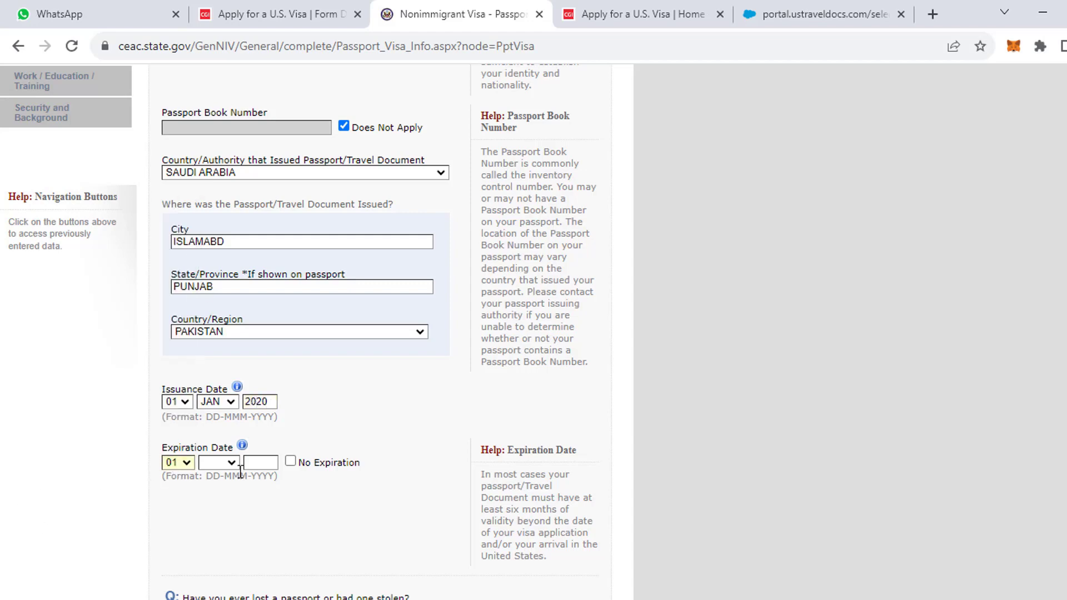
click(220, 463)
click(213, 302)
click(262, 464)
text(202)
key(BackSpace)
text(30)
Answer No to ever losing a passport and save the passport information.
scroll(267, 467, down, 3)
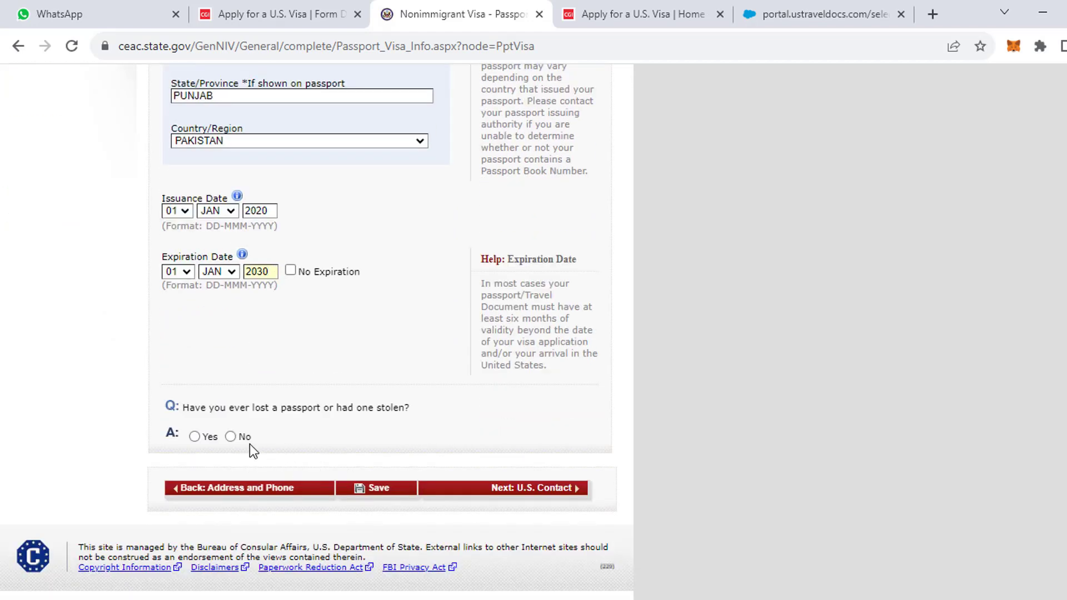
click(230, 437)
click(384, 488)
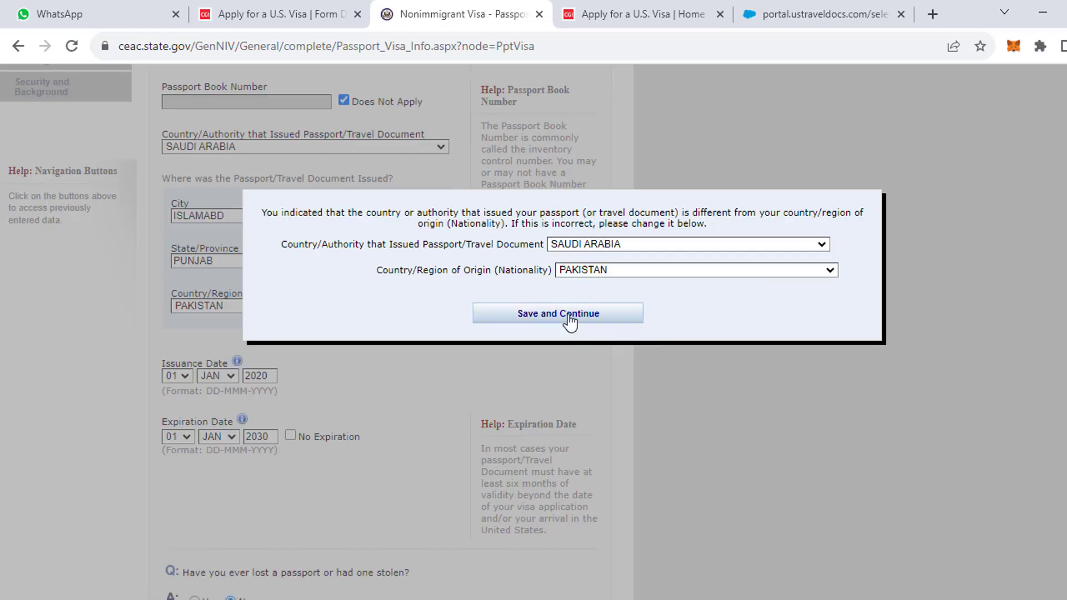
In the mismatch notice, change the issuing country to PAKISTAN and save.
click(585, 246)
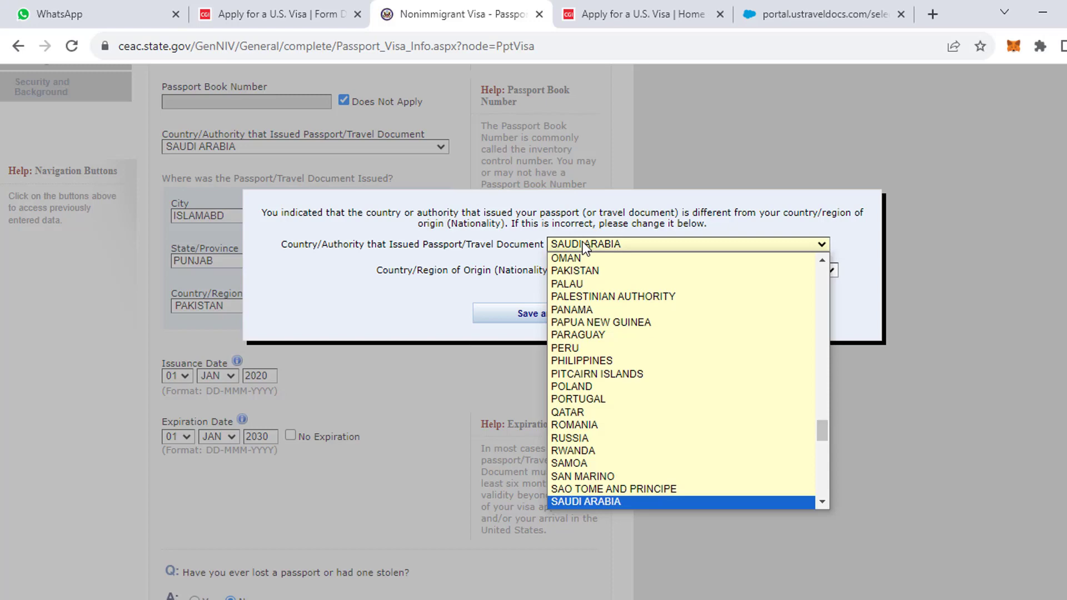
click(581, 275)
click(576, 322)
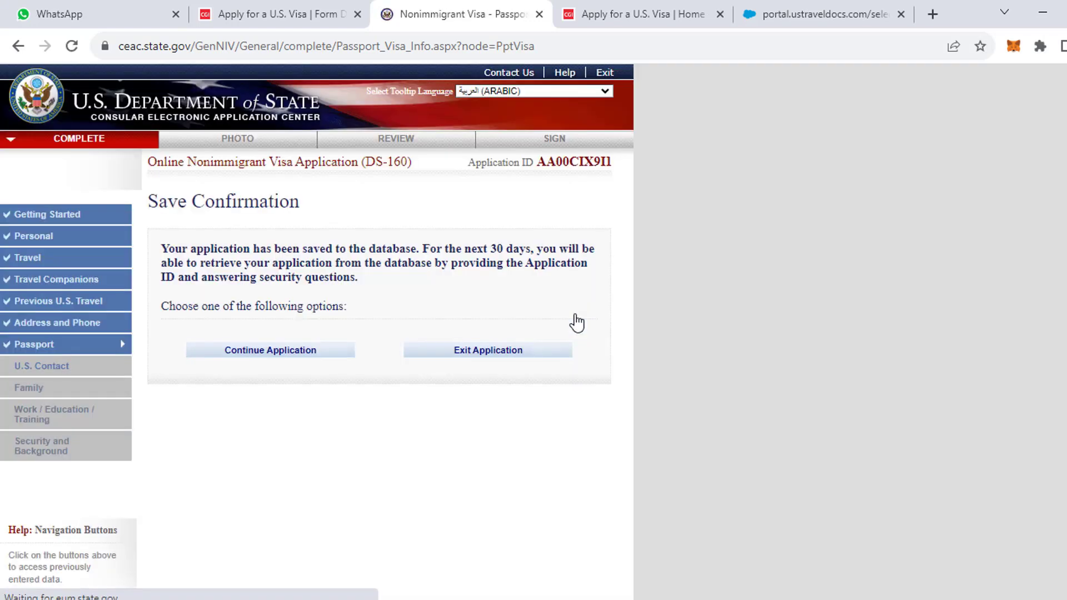
Return to the Passport Information page and advance to U.S. Contact.
click(292, 352)
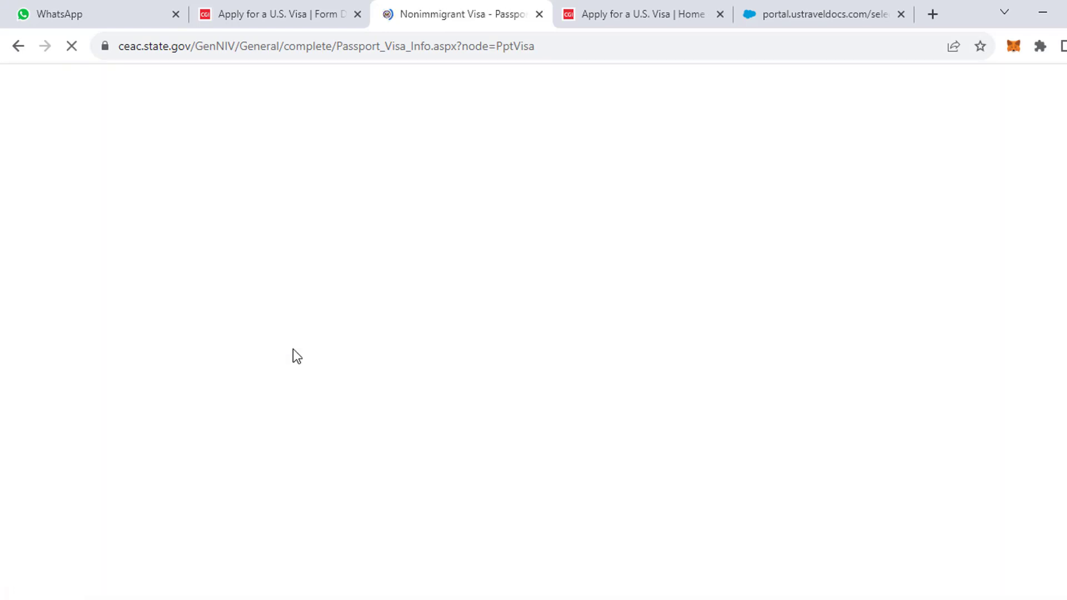
scroll(293, 349, down, 5)
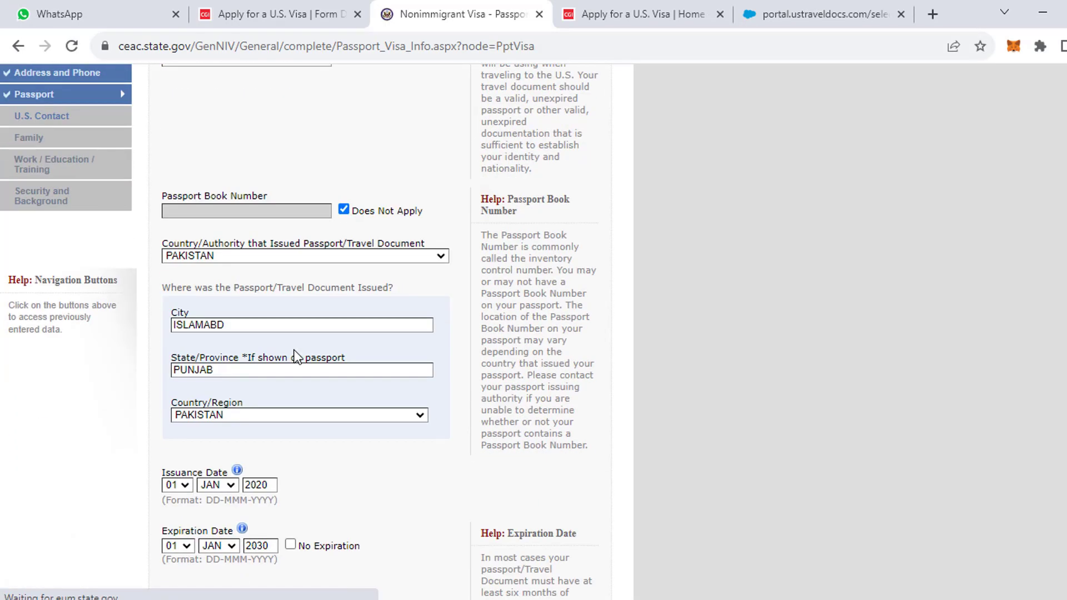
scroll(311, 378, down, 5)
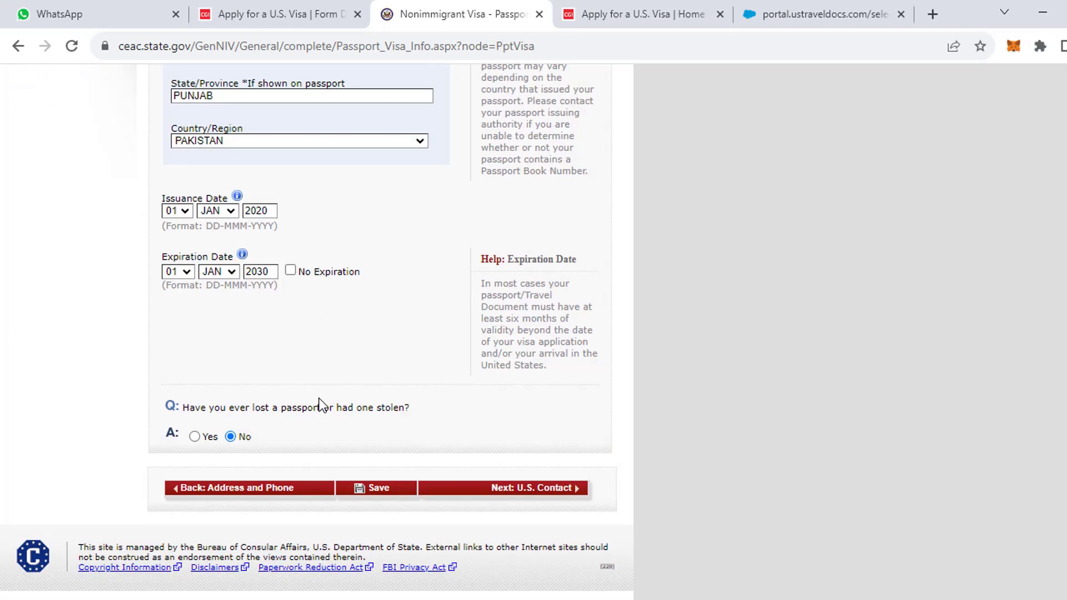
click(530, 497)
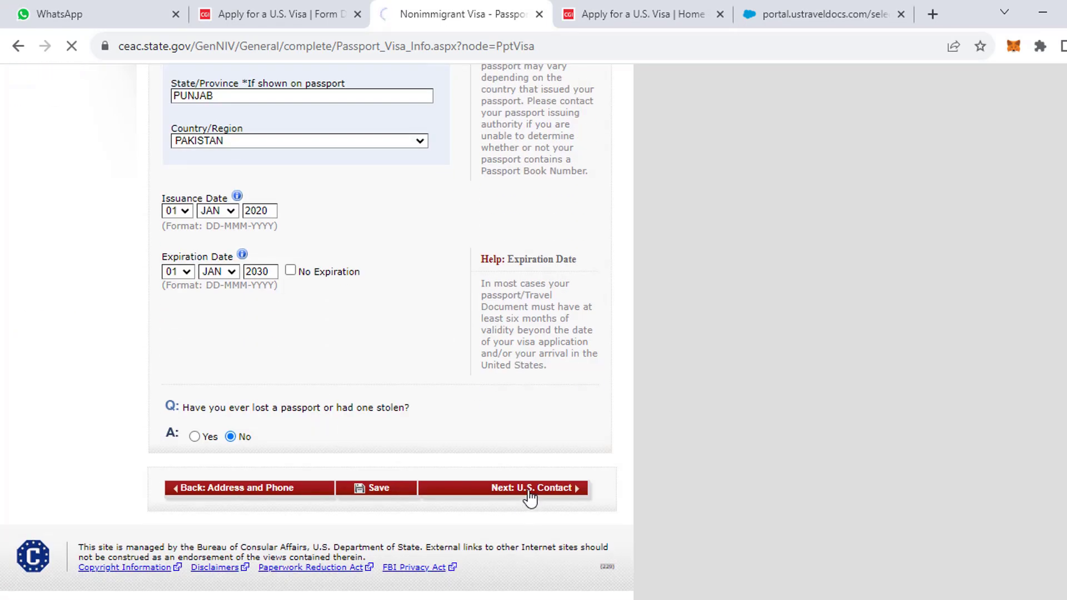
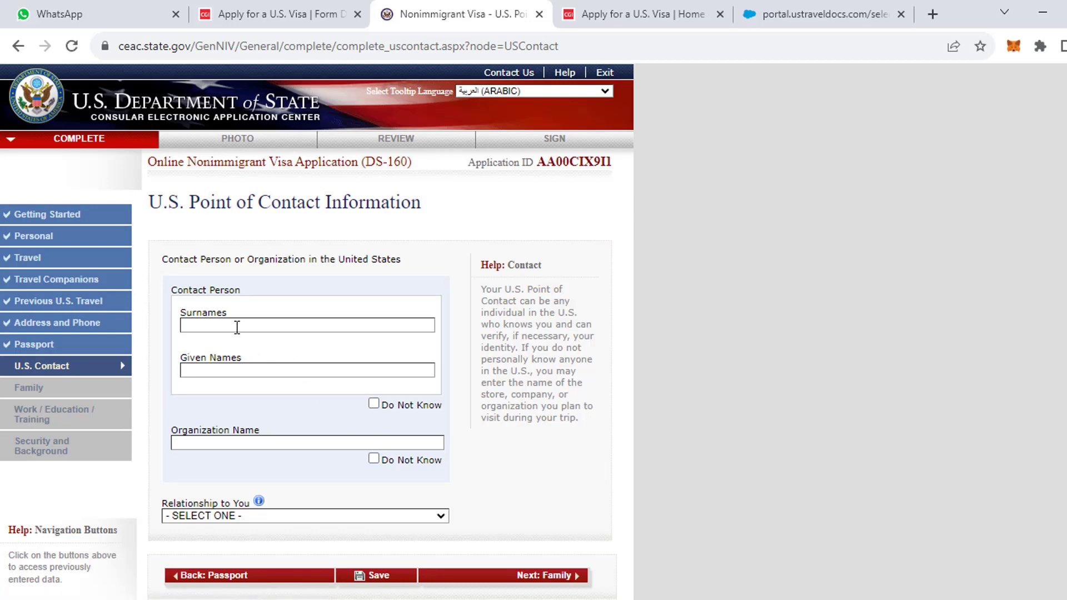
Set the point of contact's relationship to you to Other.
scroll(237, 328, down, 3)
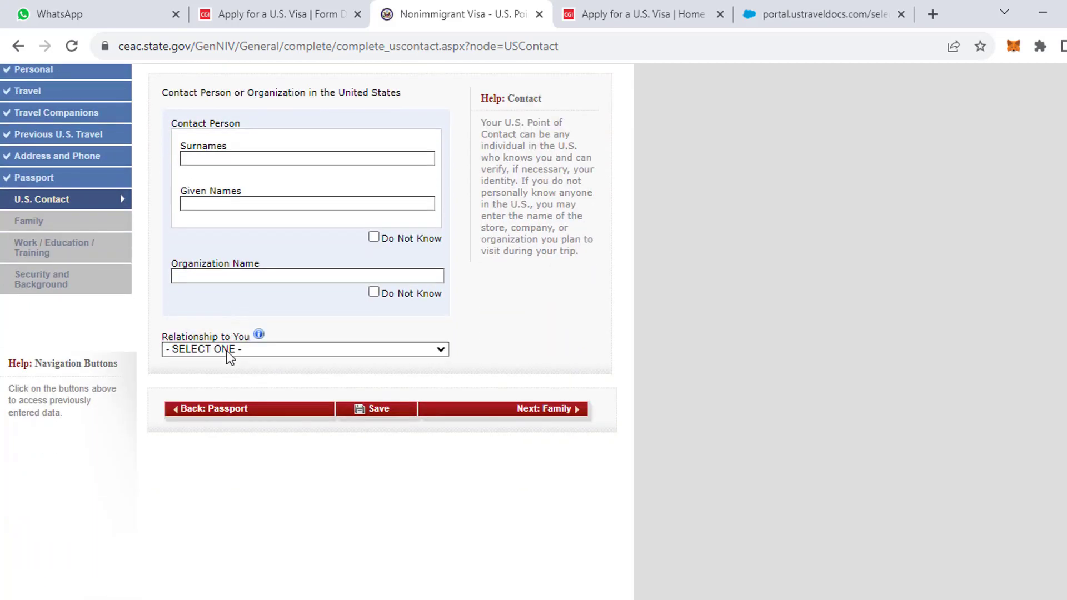
click(227, 350)
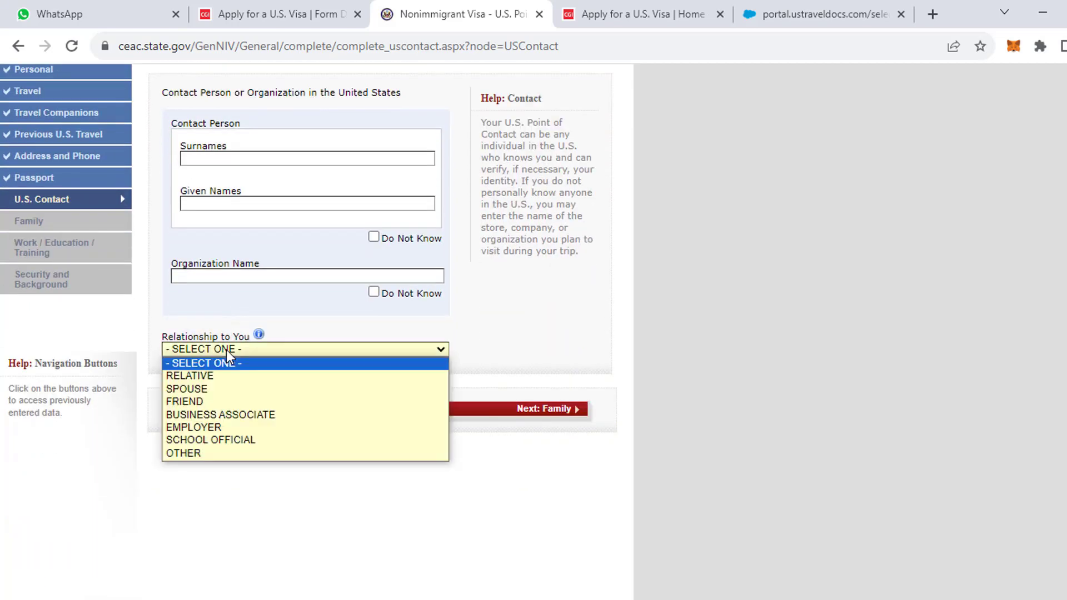
click(214, 454)
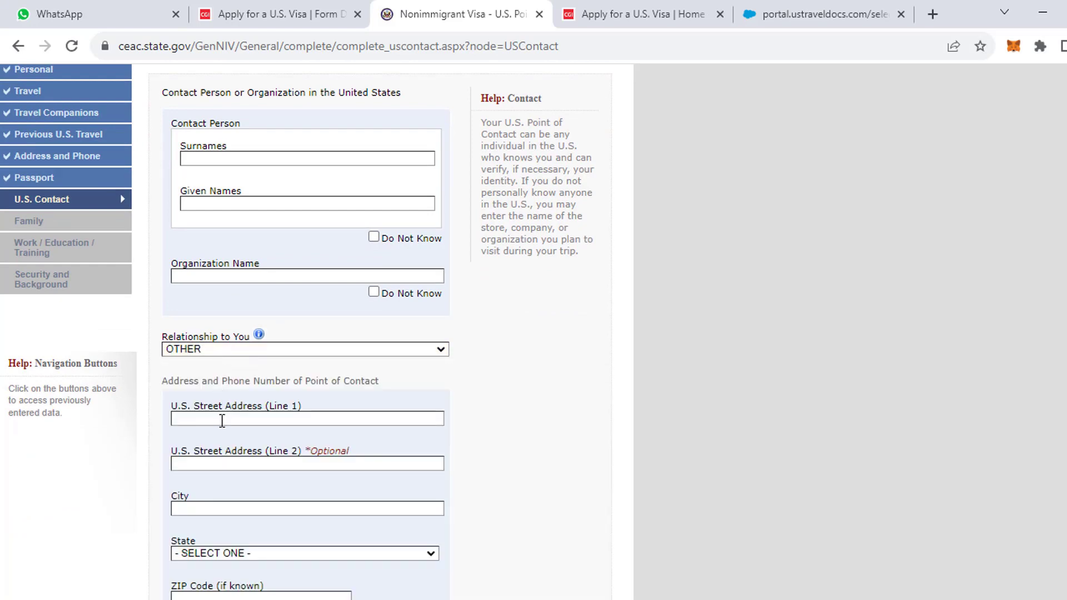
Mark the contact person as Do Not Know and enter HOTEL HILTON as the organization name.
scroll(222, 421, down, 2)
scroll(222, 419, down, 2)
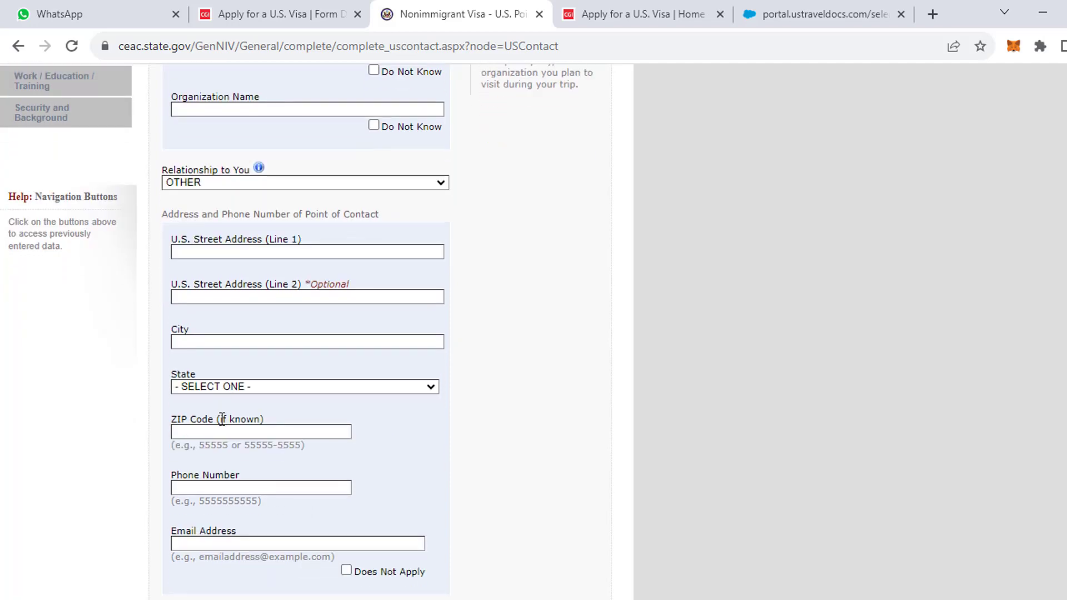
scroll(221, 419, down, 3)
scroll(221, 419, up, 1)
scroll(221, 419, up, 7)
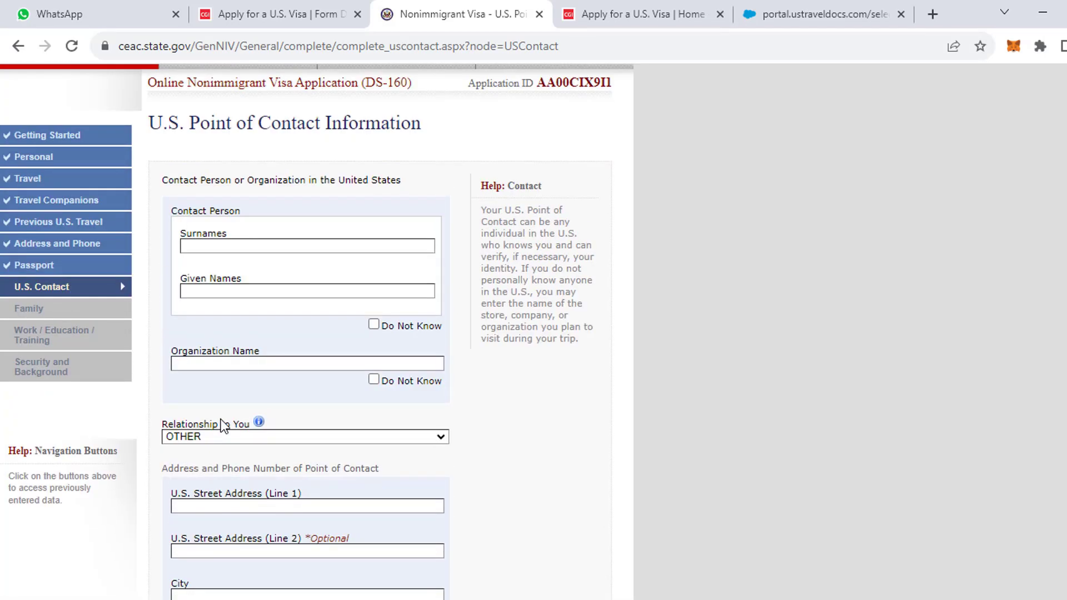
click(376, 328)
click(236, 365)
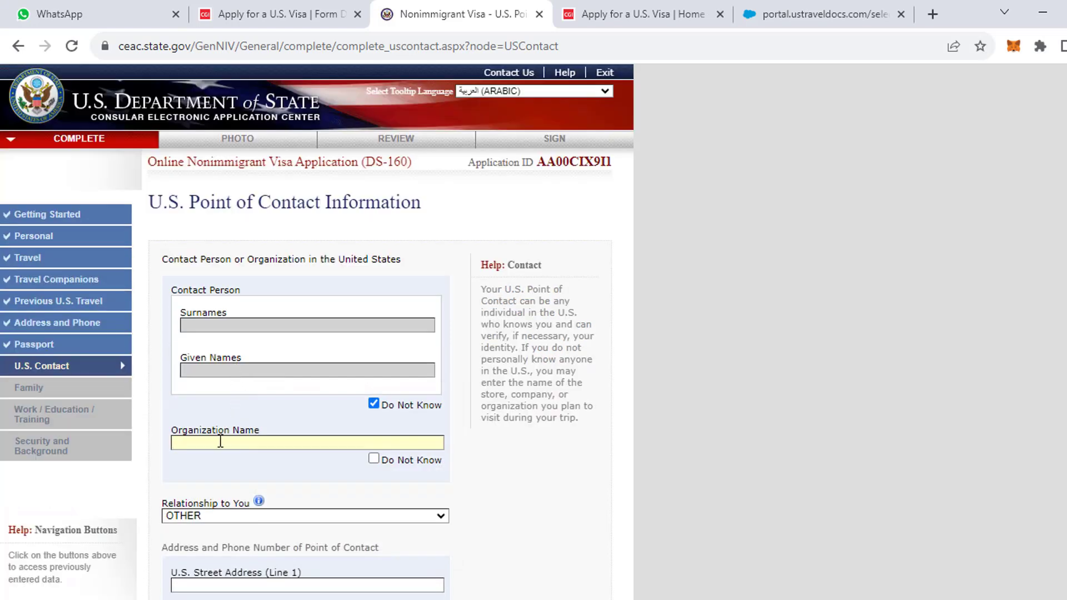
text(OTEL HILTON......)
scroll(269, 467, down, 3)
key(BackSpace)
key(BackSpace)
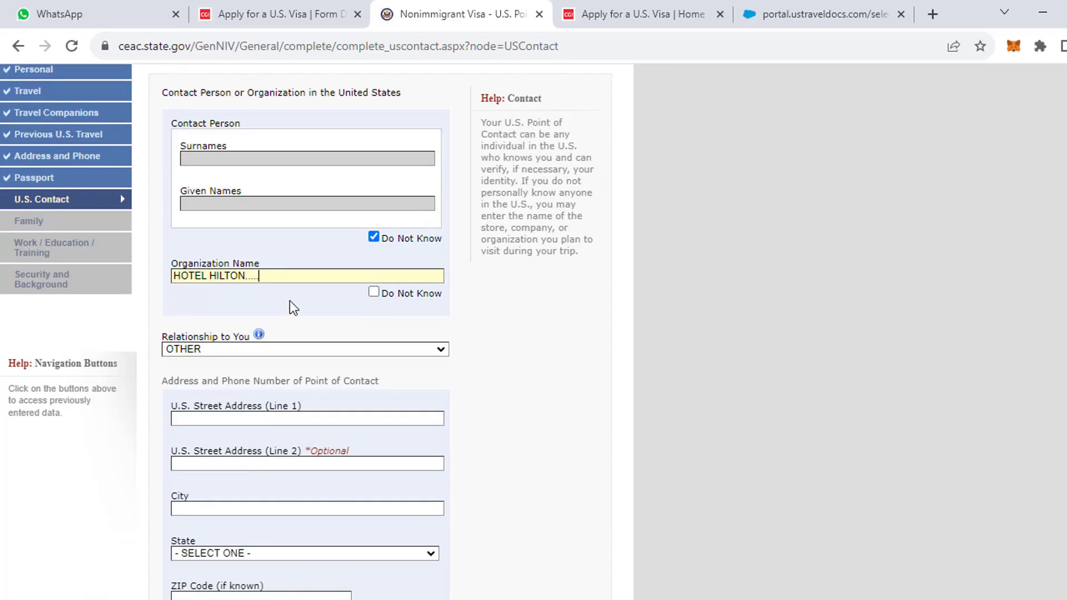
key(BackSpace)
key(BackSpace)
key(BackSpace)
key(BackSpace)
Enter a placeholder street address and autofill the New York city, state, ZIP 13225 and phone.
scroll(242, 383, down, 2)
click(210, 336)
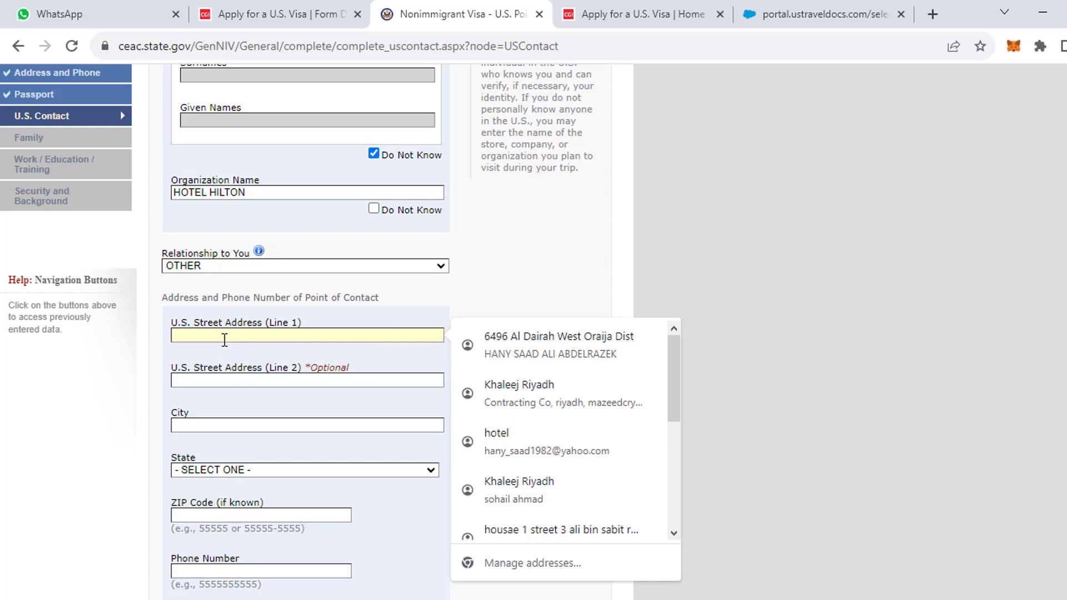
text(STREET )
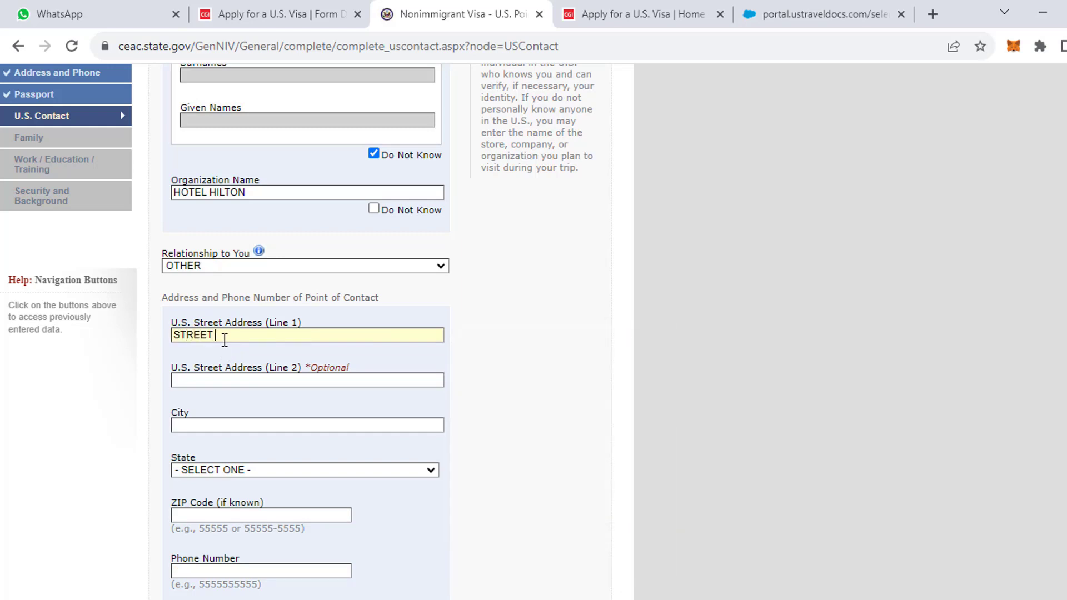
text(NY ADDRESS WRITE HERE)
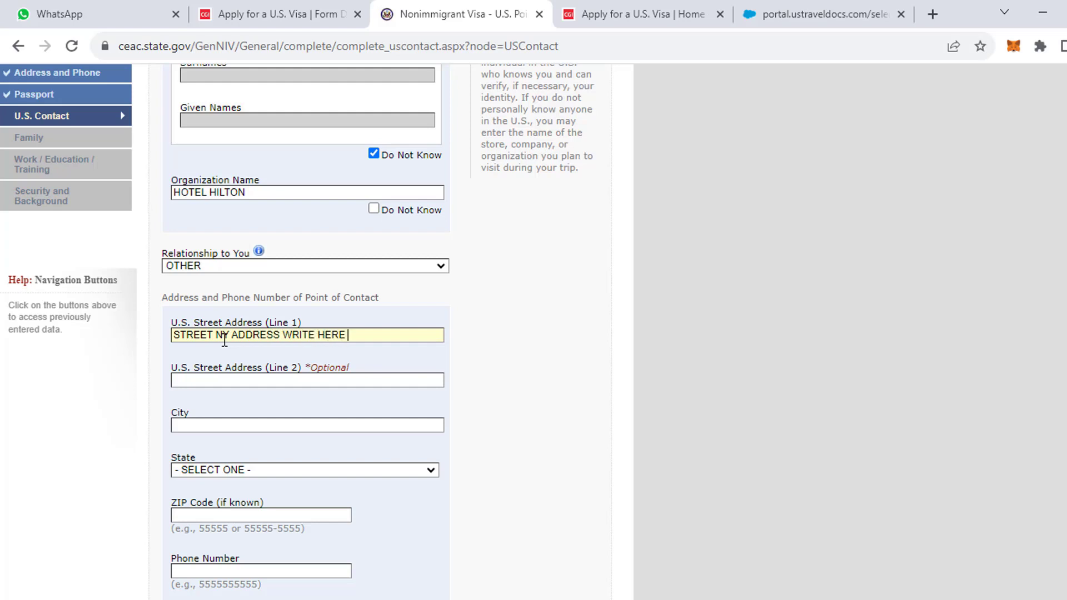
text( FROM BOOKIN)
click(223, 426)
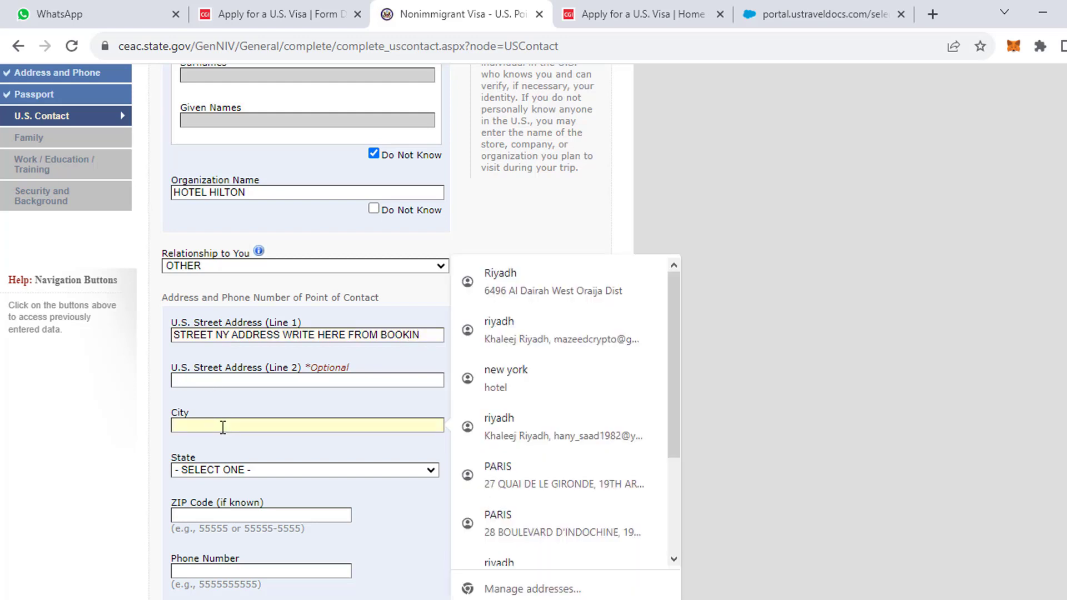
text(NEW YORK)
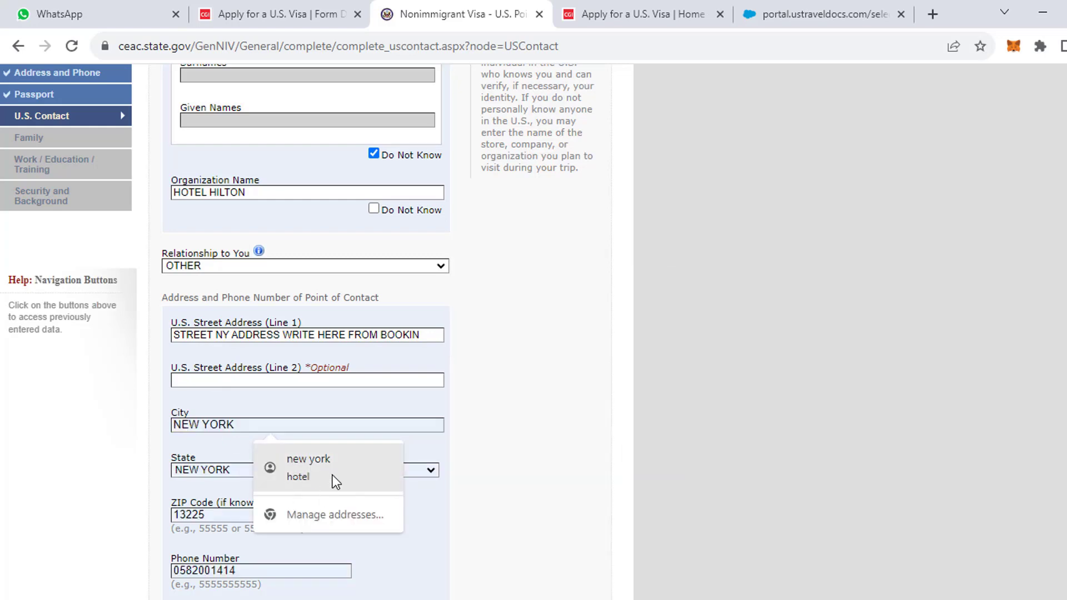
click(335, 479)
Replace the contact's old e-mail with the hotel's e-mail address.
scroll(328, 479, down, 3)
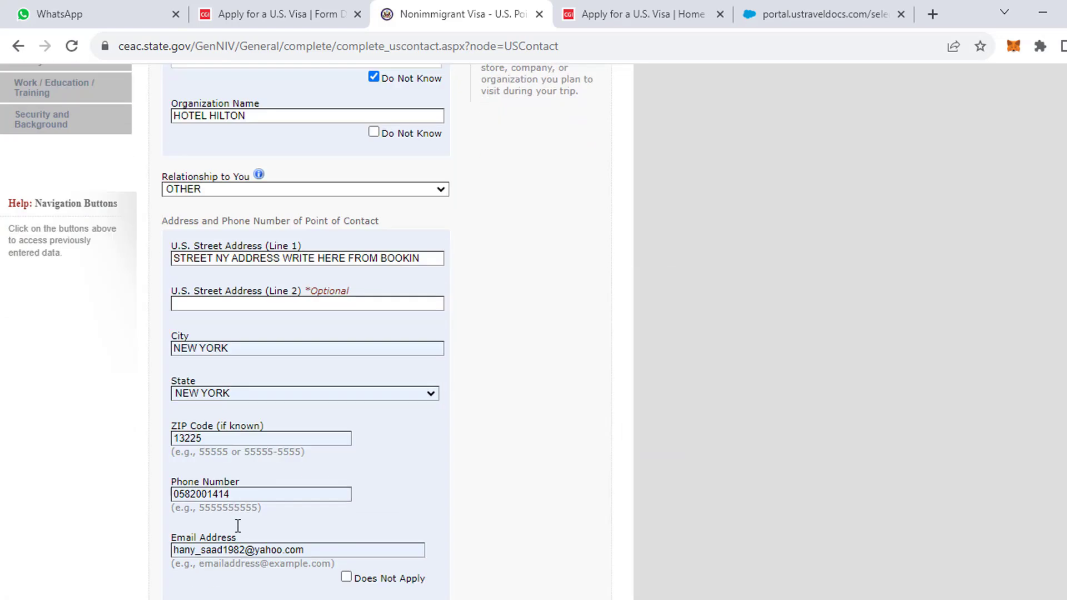
triple_click(314, 461)
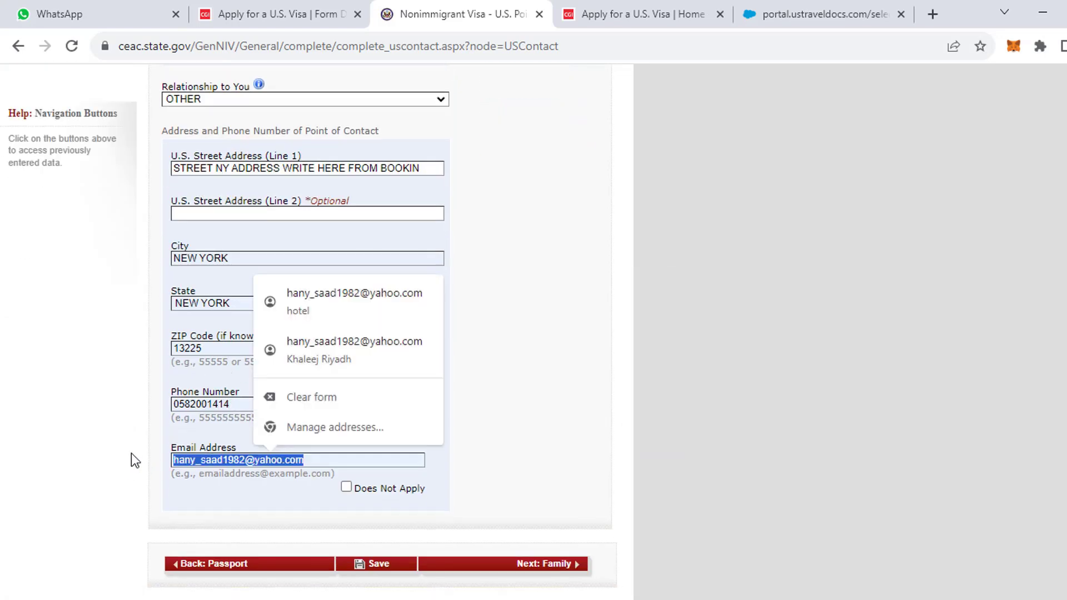
key(BackSpace)
text(maz)
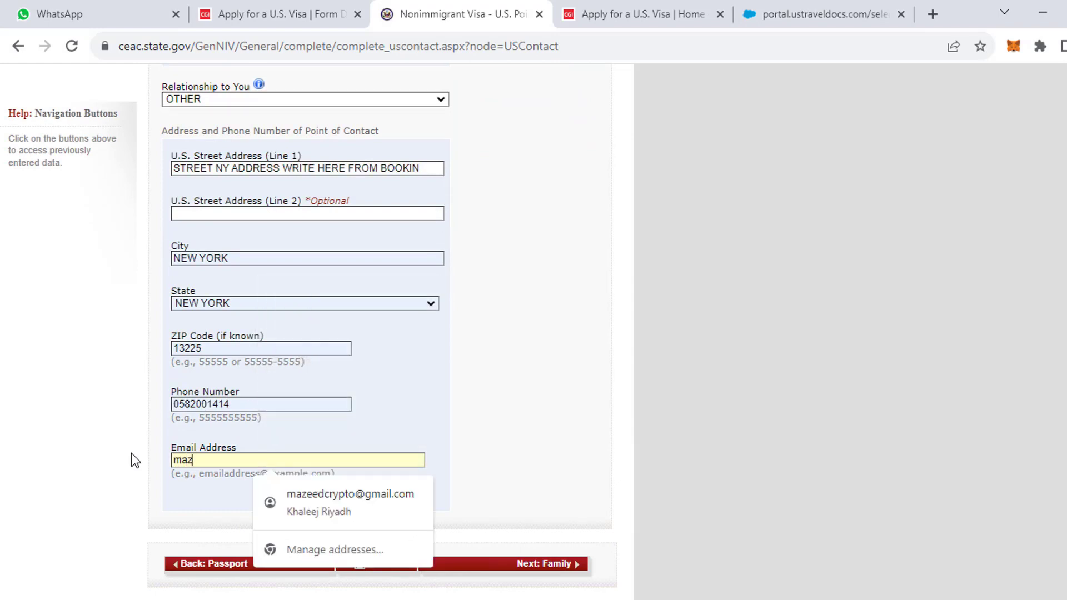
key(BackSpace)
key(BackSpace)
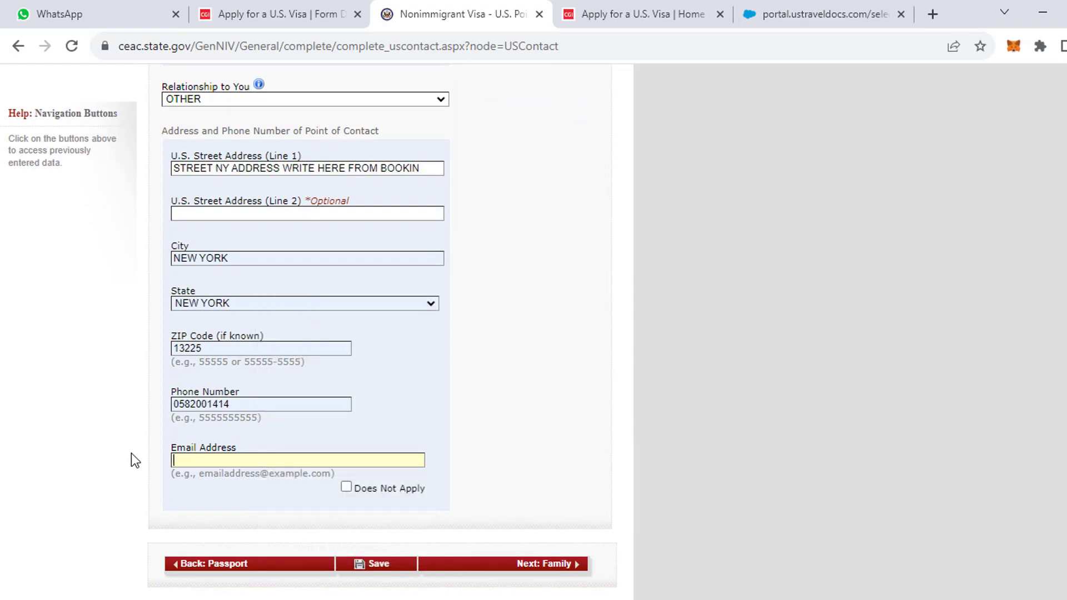
Save the point of contact page and continue on to the Family section.
scroll(376, 411, up, 4)
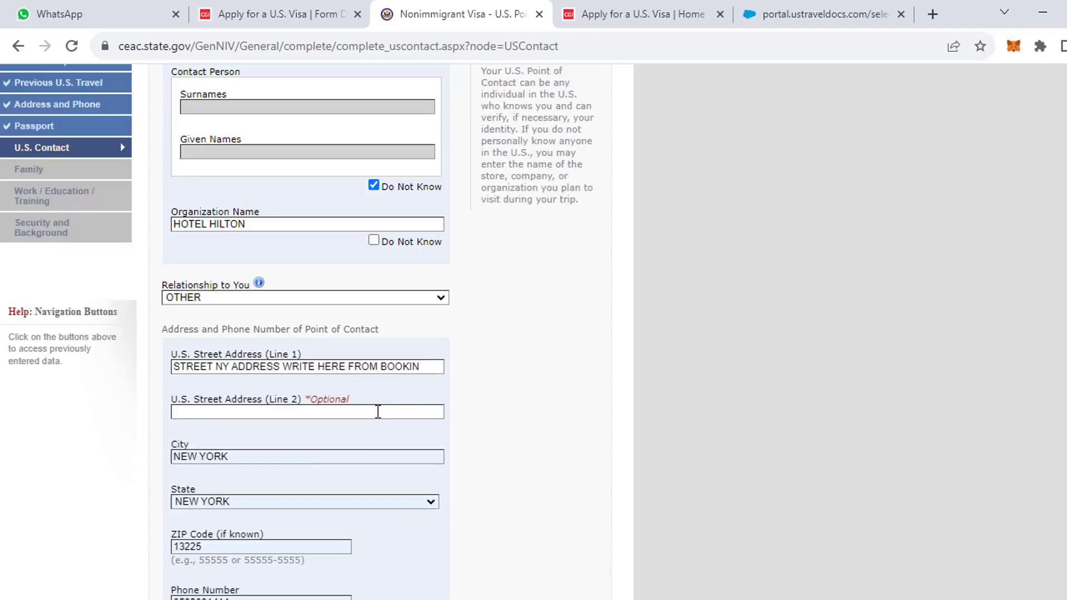
scroll(376, 438, down, 6)
scroll(374, 417, up, 6)
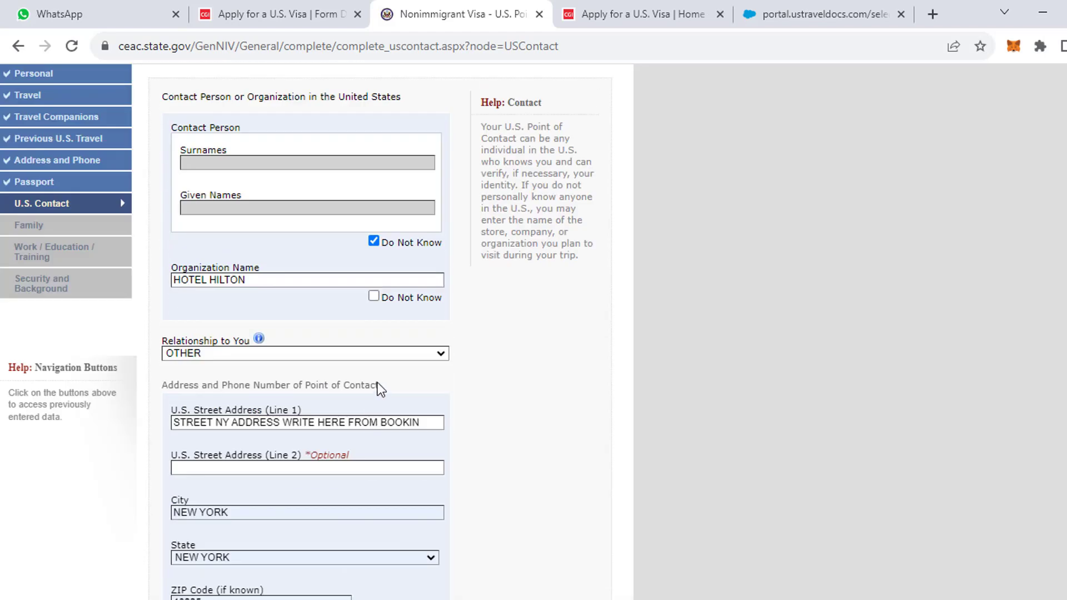
scroll(372, 300, down, 6)
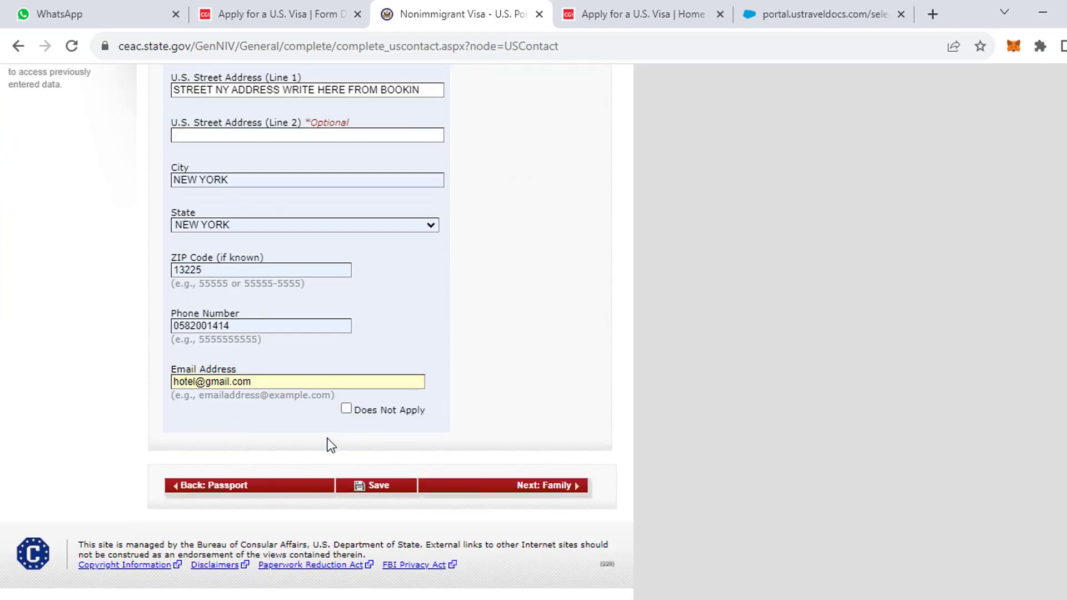
click(371, 485)
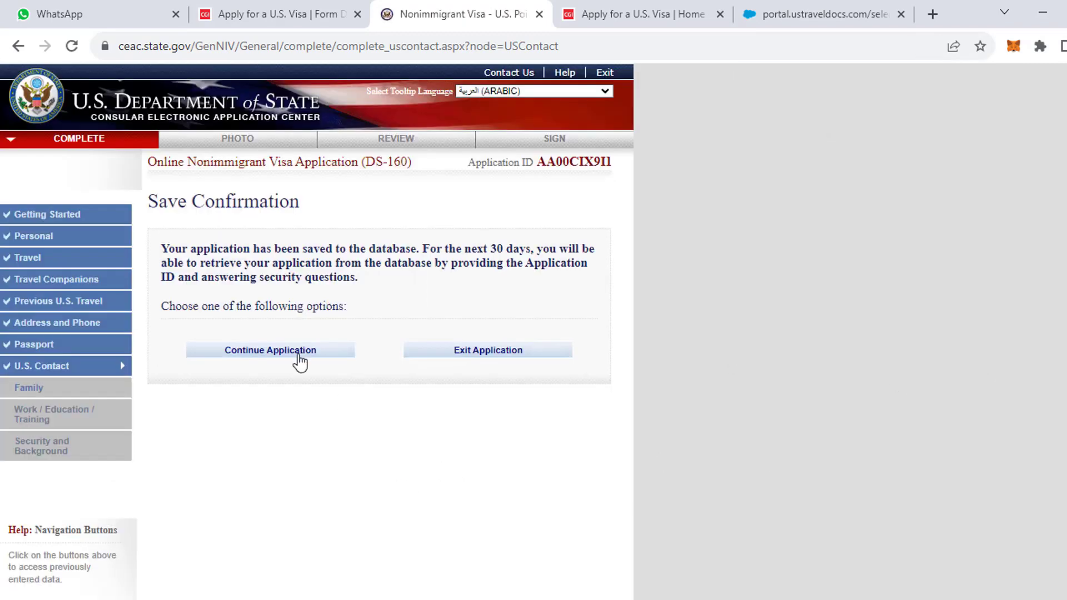
click(303, 351)
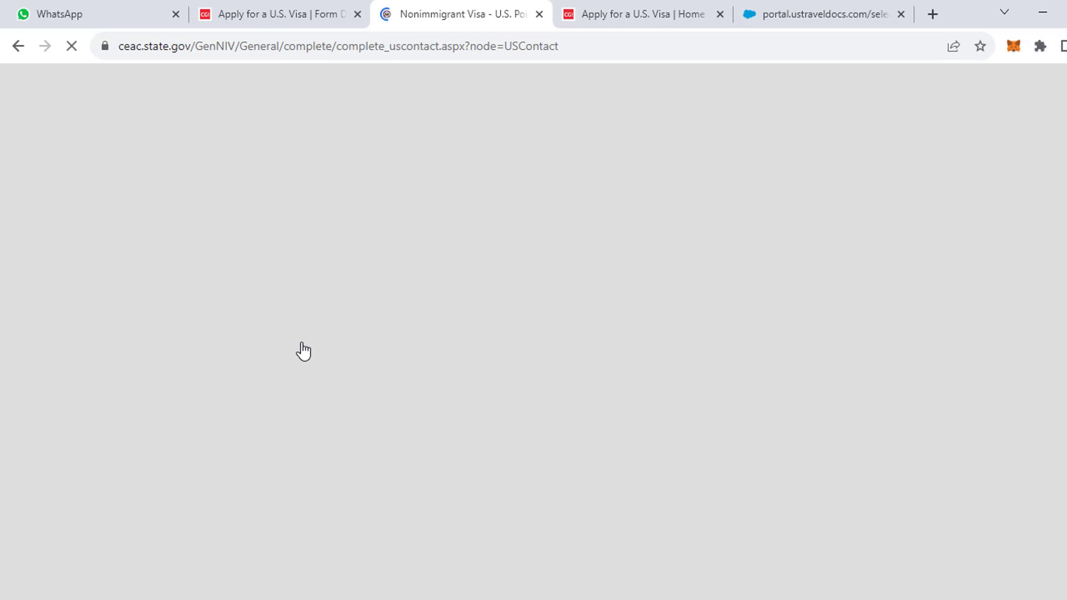
scroll(383, 445, down, 9)
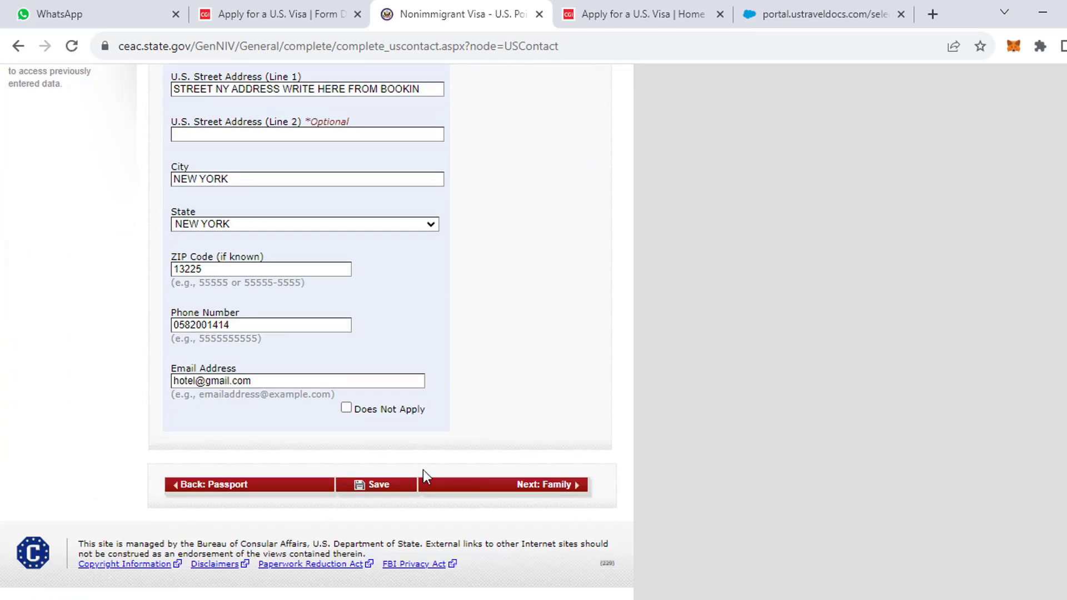
click(518, 487)
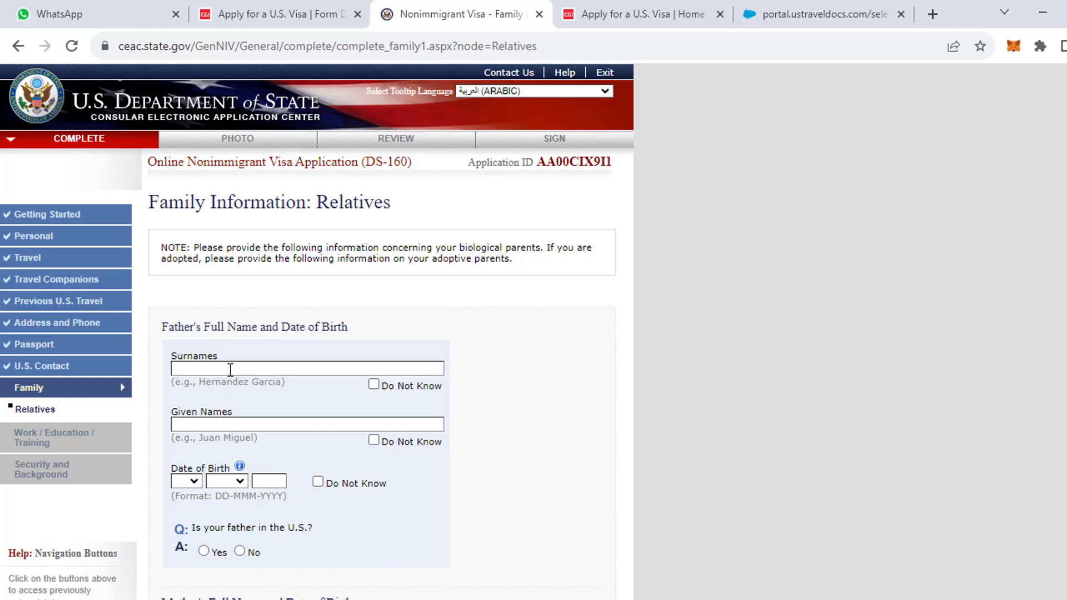
Enter the father's surname and given name, correcting the mistyped surname.
click(235, 368)
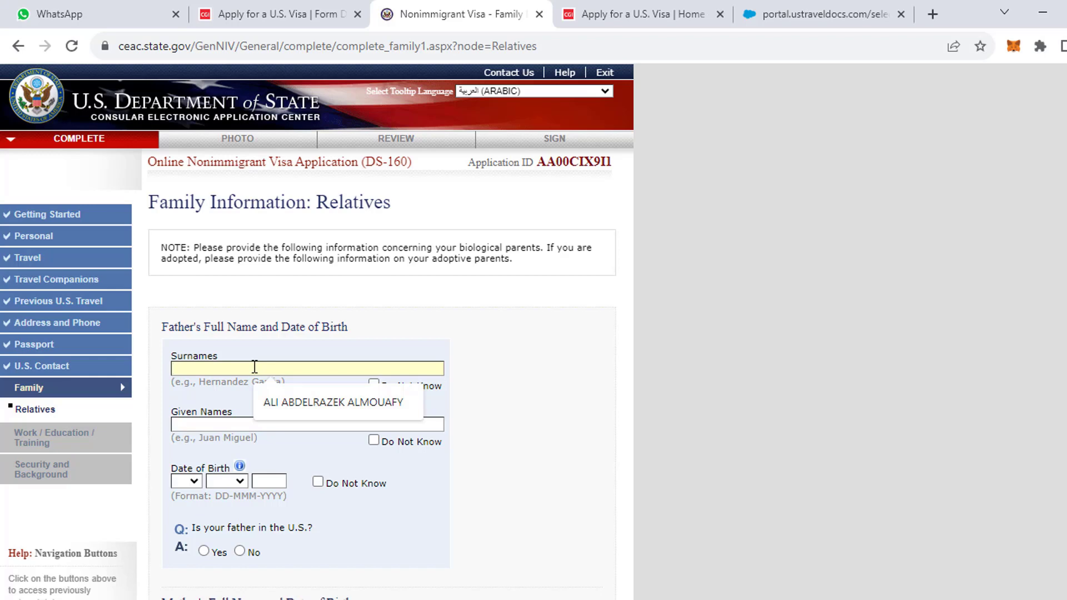
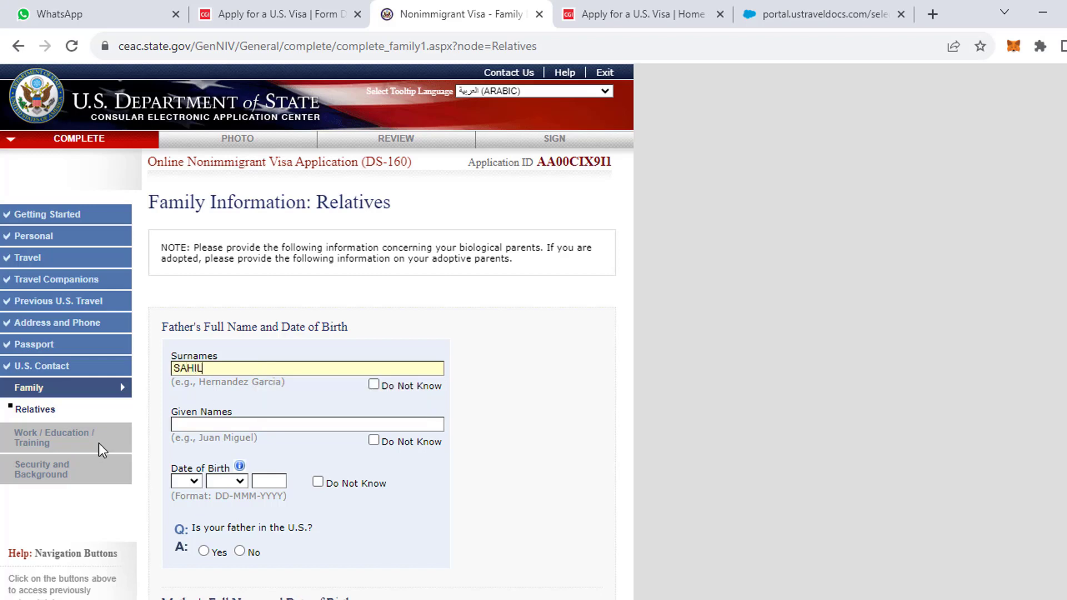
drag(215, 369, 152, 369)
click(303, 424)
text(SAHIL)
Set the father's date of birth to 01 JAN 1960.
scroll(307, 415, down, 3)
click(186, 314)
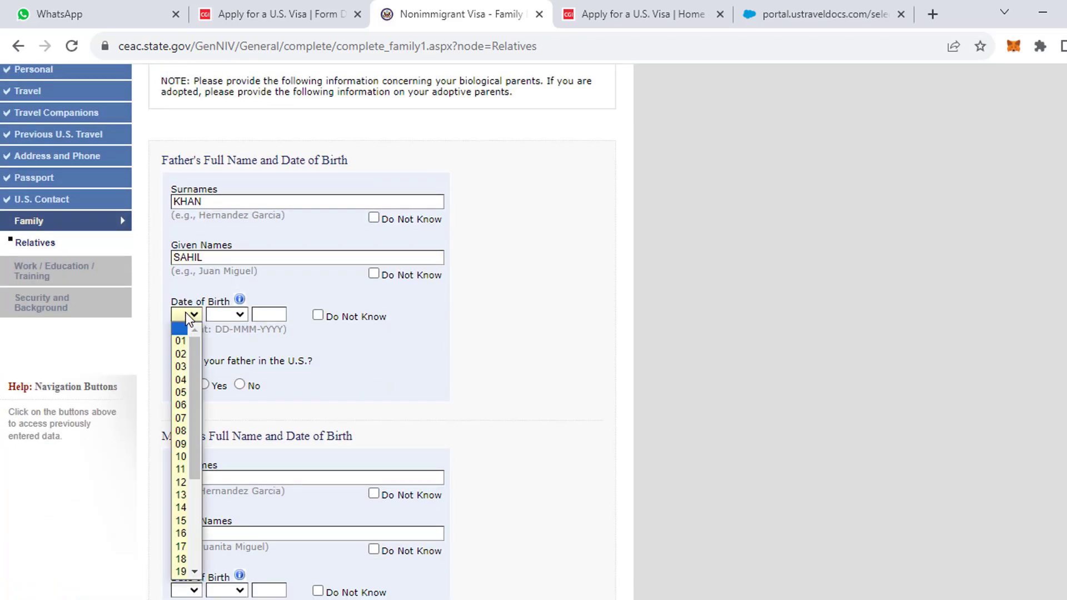
click(186, 342)
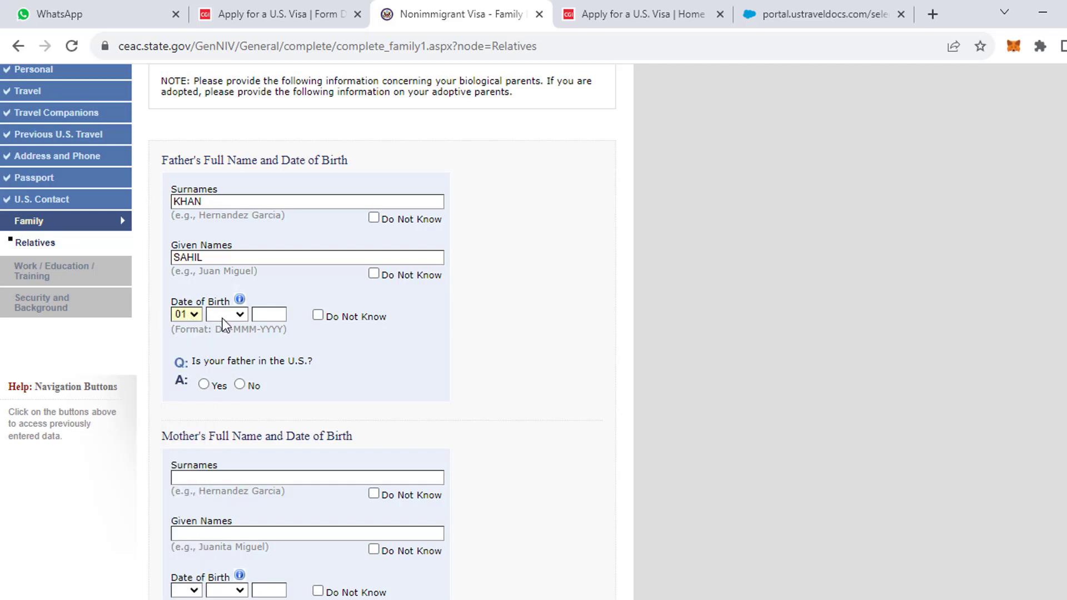
click(224, 314)
click(222, 338)
click(281, 313)
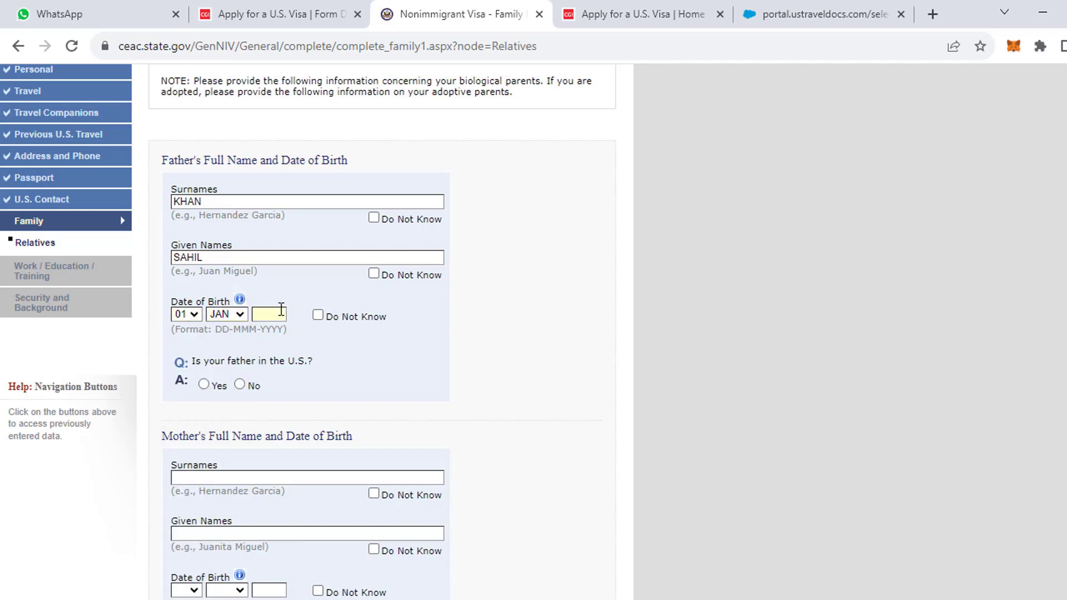
text(1960)
Answer No to the father being in the U.S. and enter the mother's surname and given names.
click(240, 385)
scroll(250, 439, down, 2)
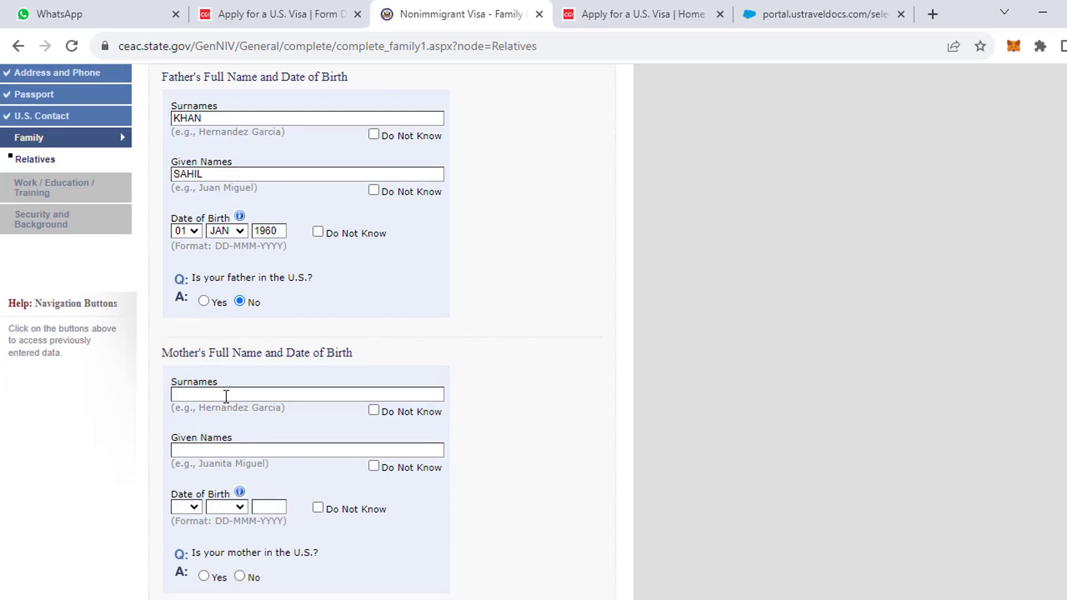
scroll(222, 402, down, 3)
click(200, 311)
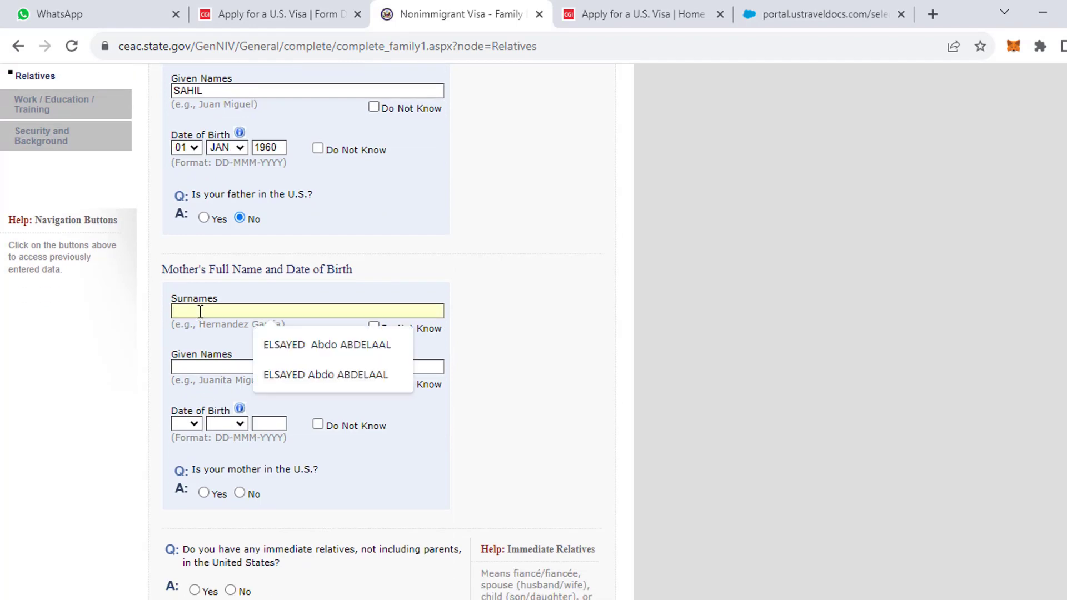
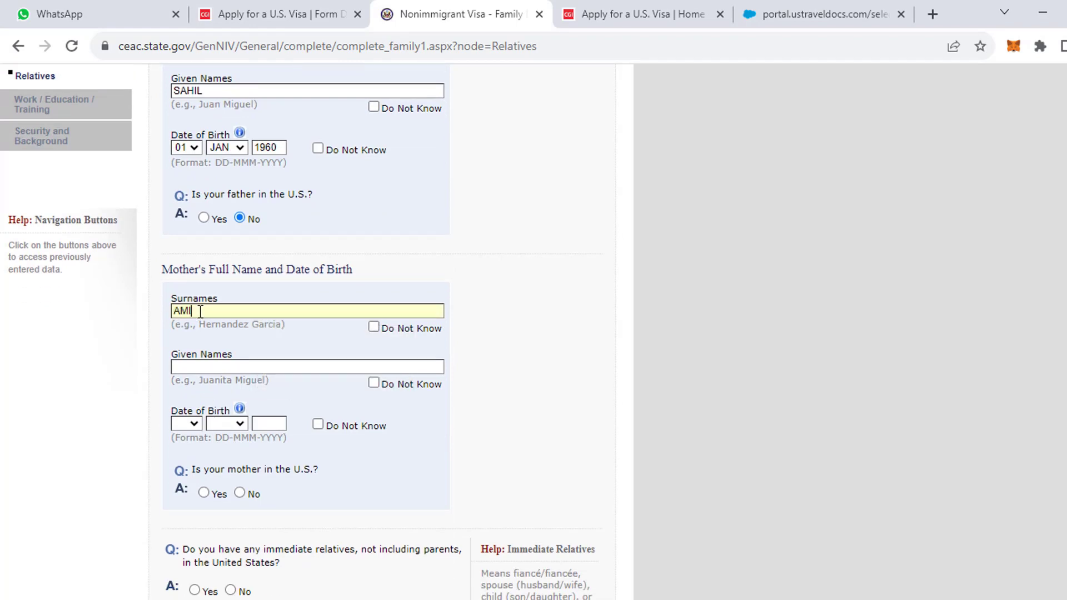
drag(239, 309, 159, 316)
click(217, 366)
Set the mother's date of birth to 01 JAN 1970.
click(188, 425)
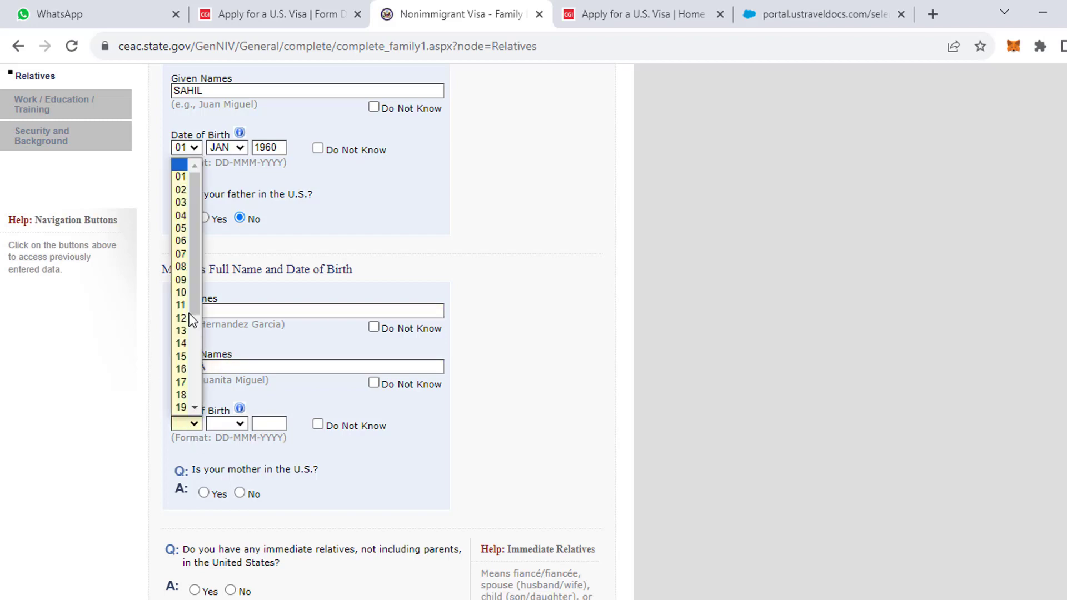
click(181, 177)
click(222, 424)
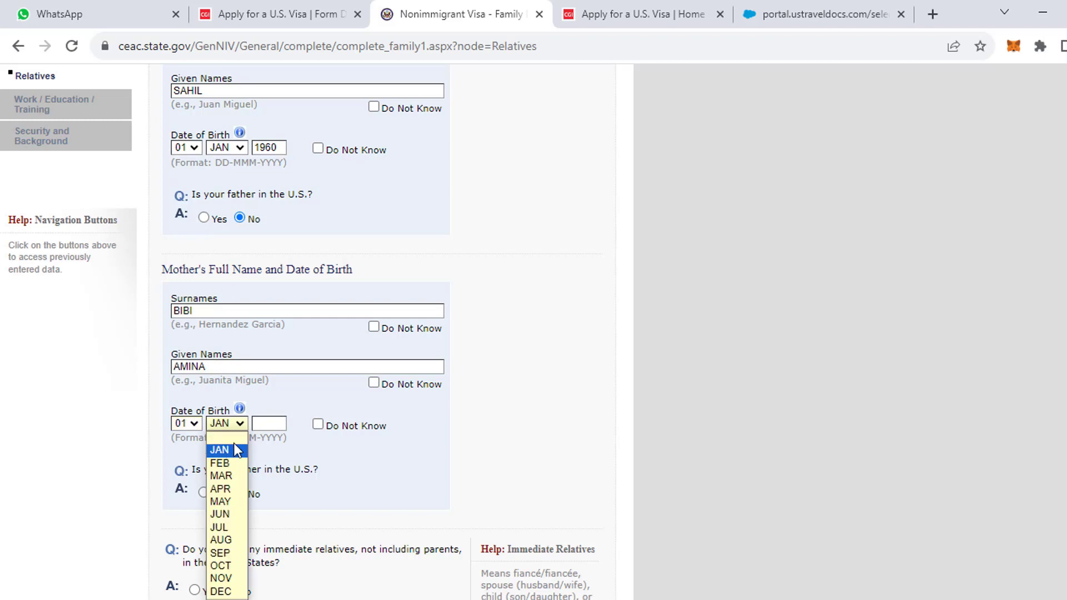
click(223, 450)
click(266, 424)
text(19)
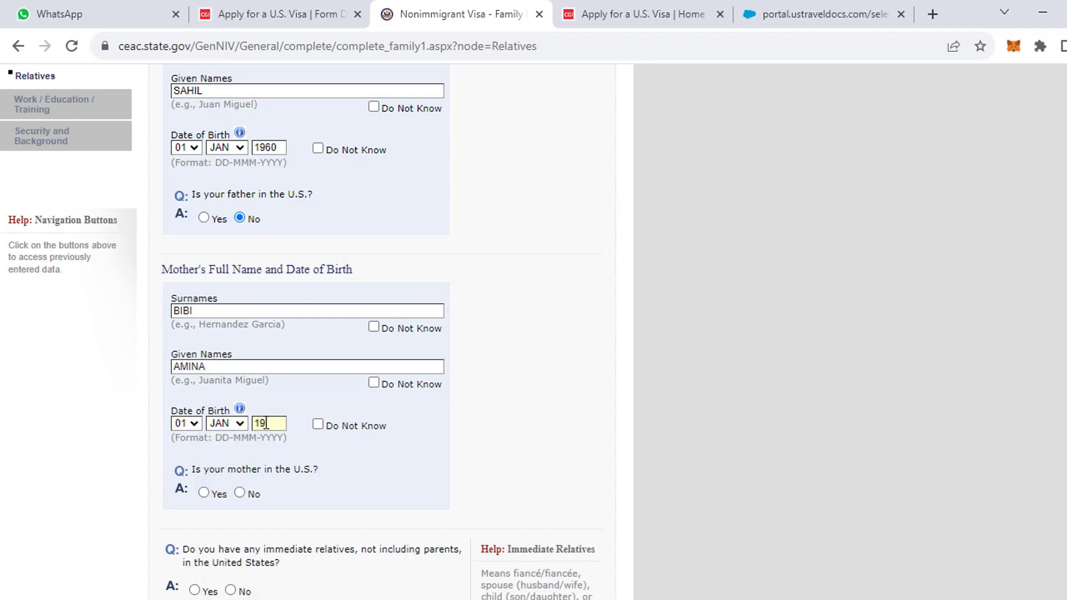
text(70)
Answer No for the mother, immediate relatives and other relatives being in the U.S.
scroll(289, 575, down, 3)
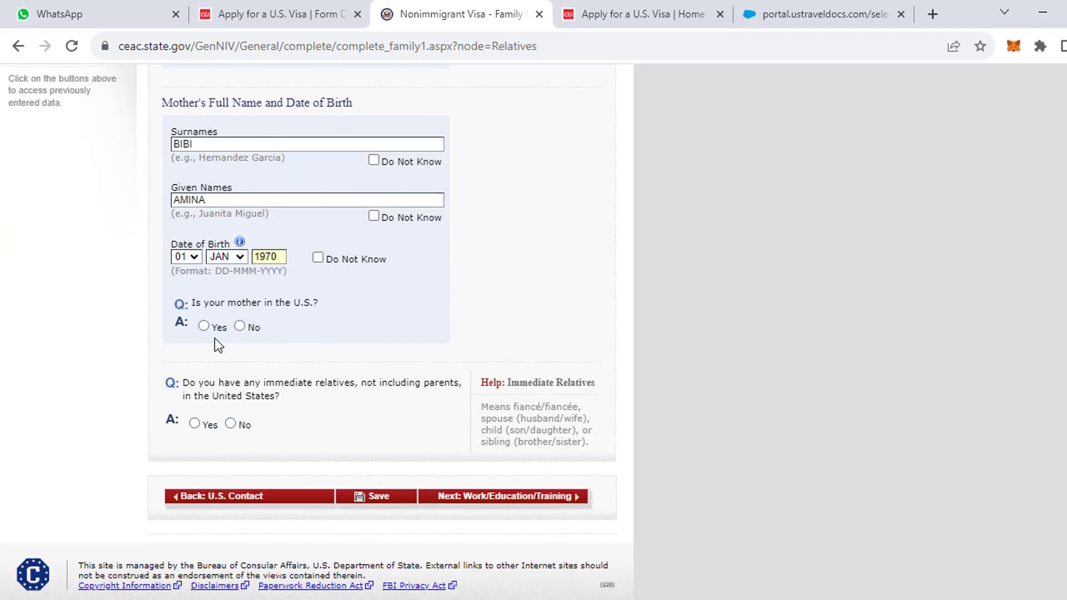
click(240, 326)
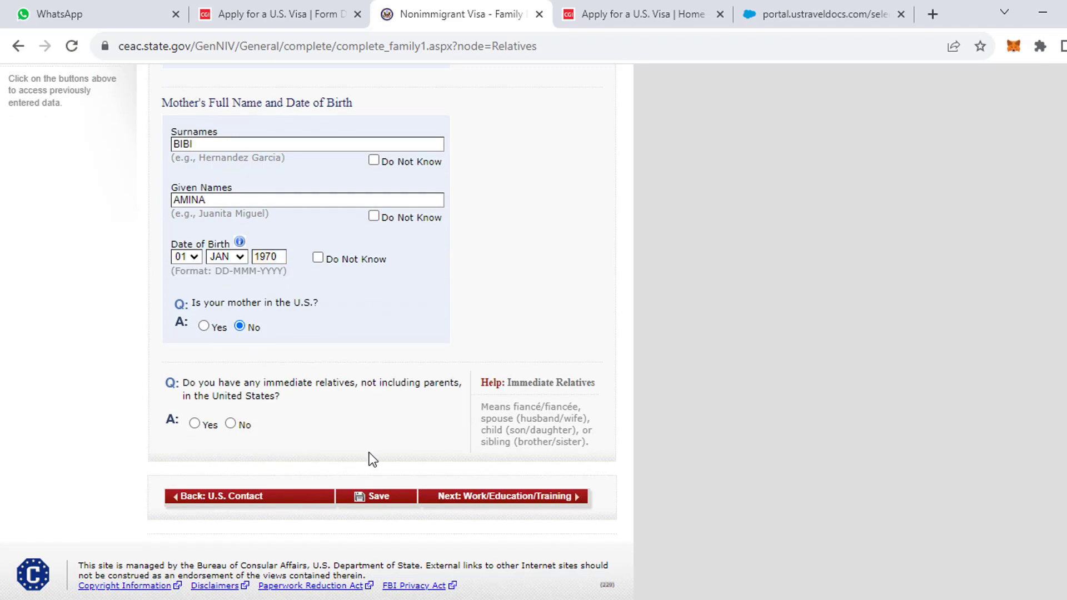
click(231, 425)
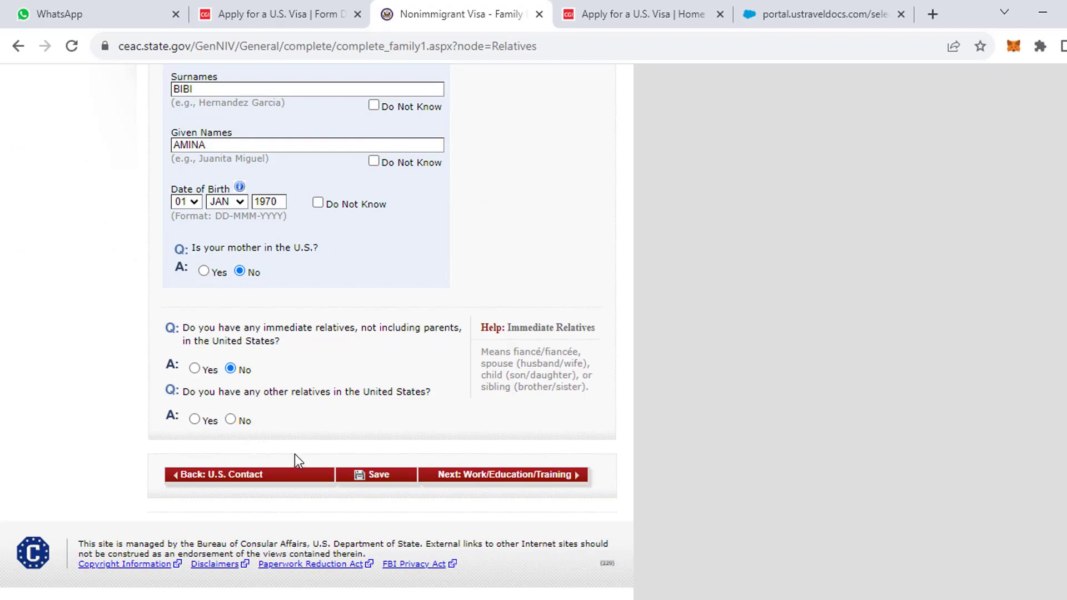
click(233, 420)
Save the Relatives page and proceed to Work/Education/Training.
click(388, 484)
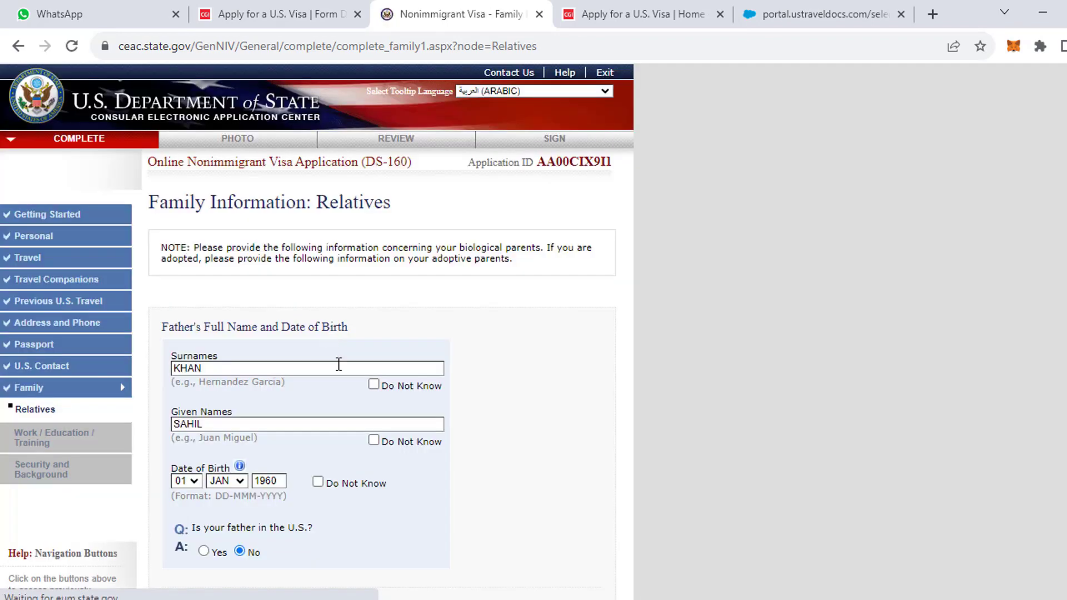
scroll(336, 364, down, 8)
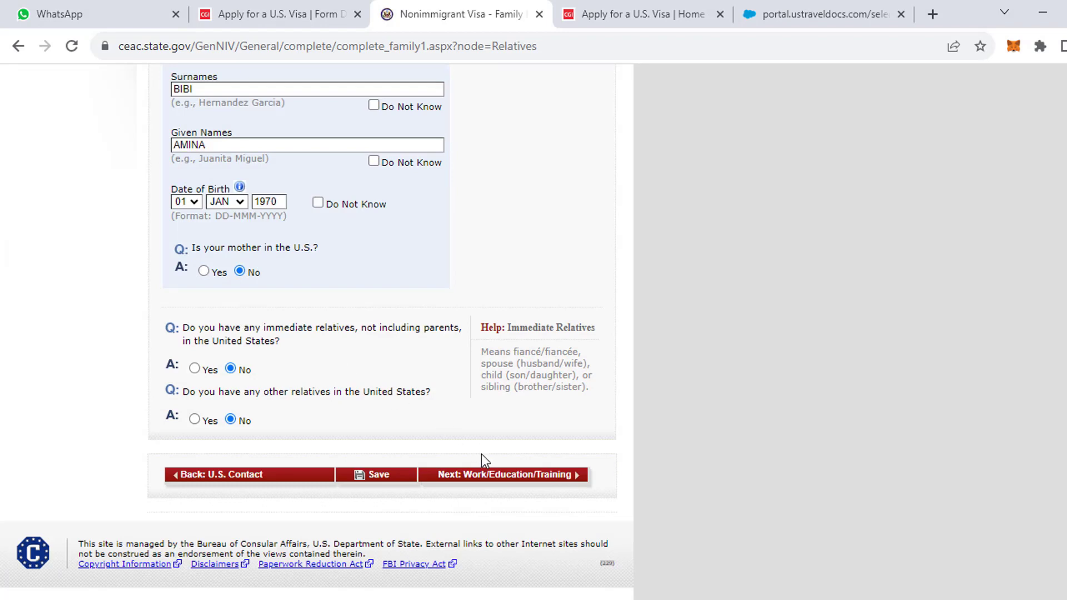
click(488, 477)
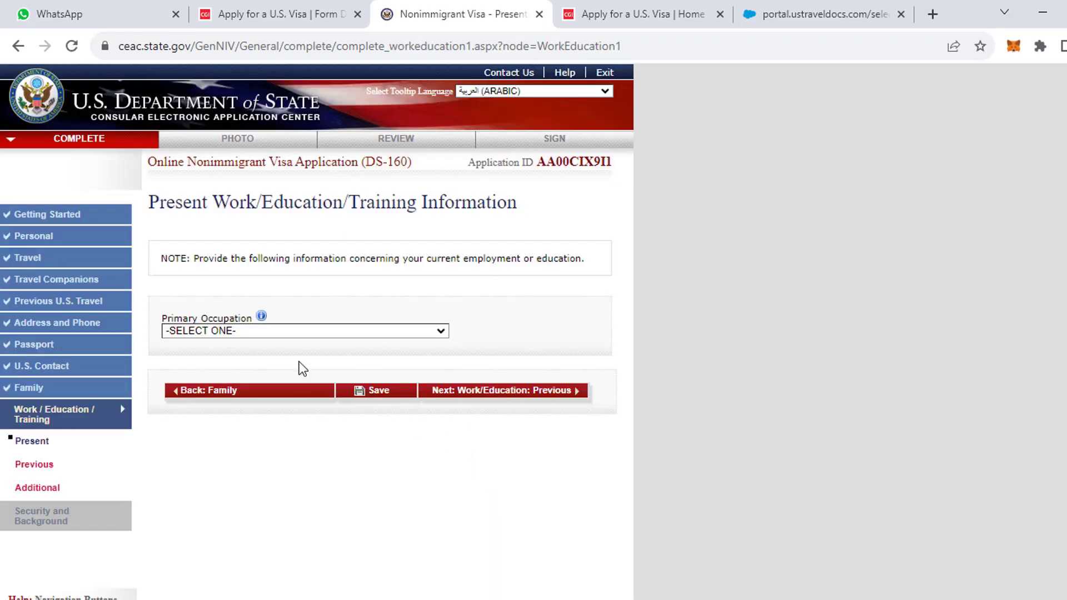
Choose ENGINEERING as primary occupation and enter SAUDI CONSTRCRUTION COMPANY as employer.
click(257, 331)
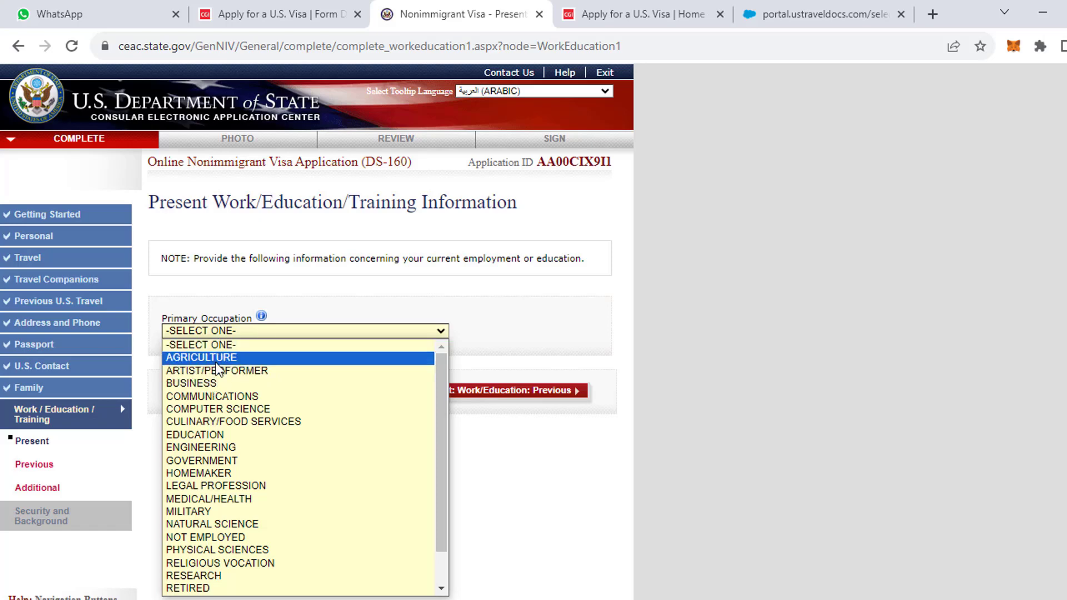
click(210, 447)
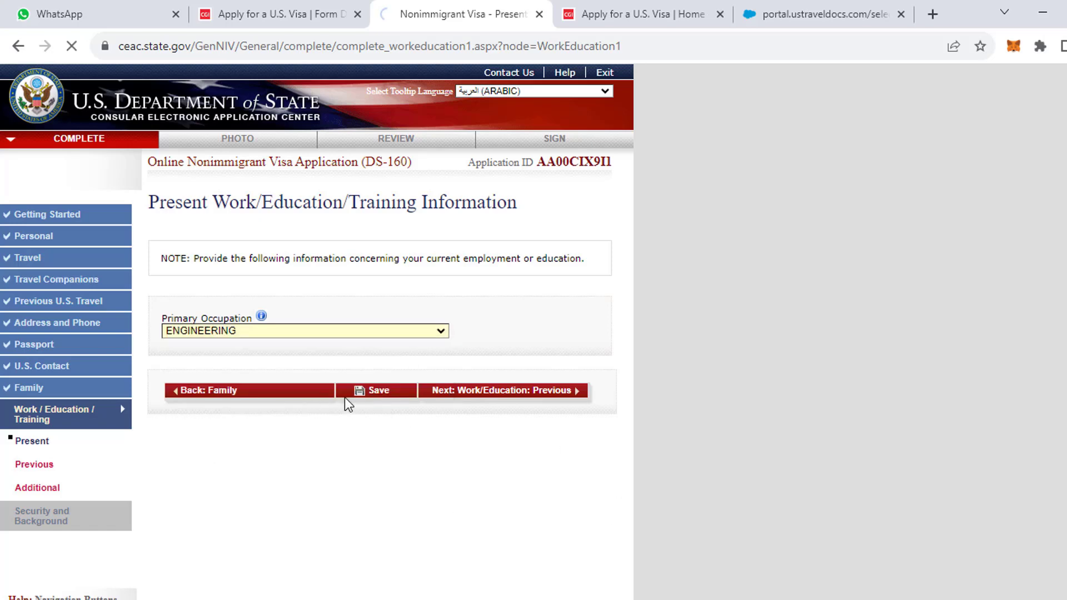
click(242, 387)
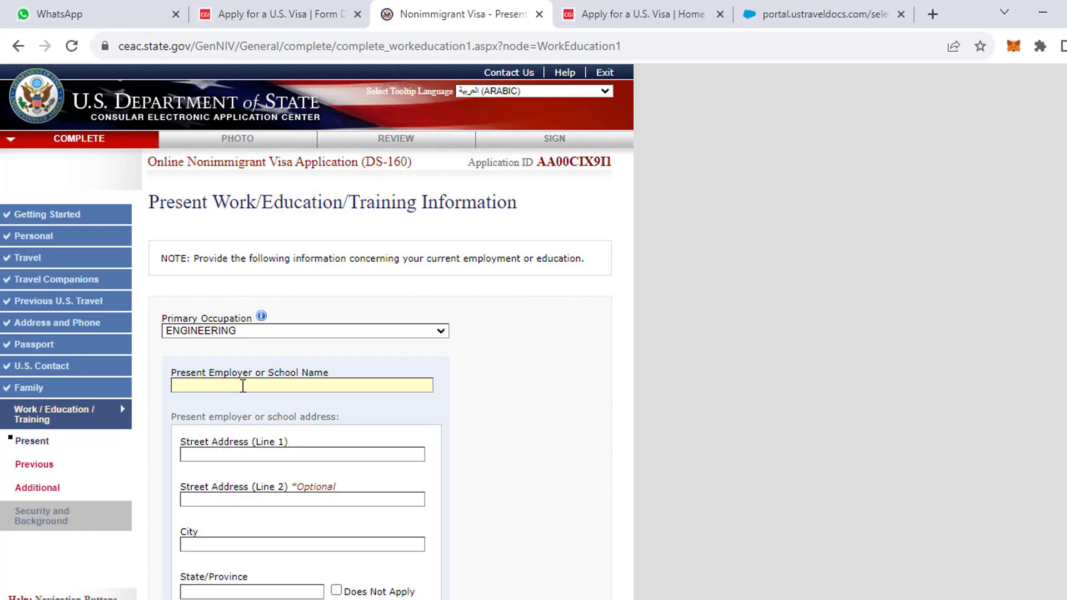
text(SAUDI CONSTRCRUTION COMPA)
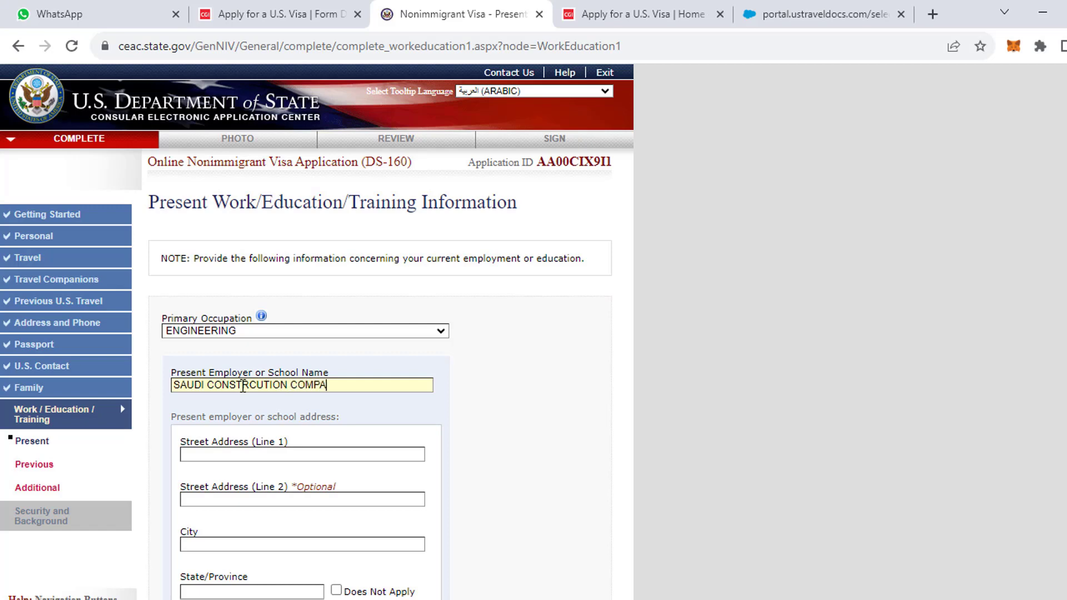
text(NY)
Enter the employer's street address, autofill Riyadh city, postal code and phone, and mark State/Province not applicable.
click(240, 456)
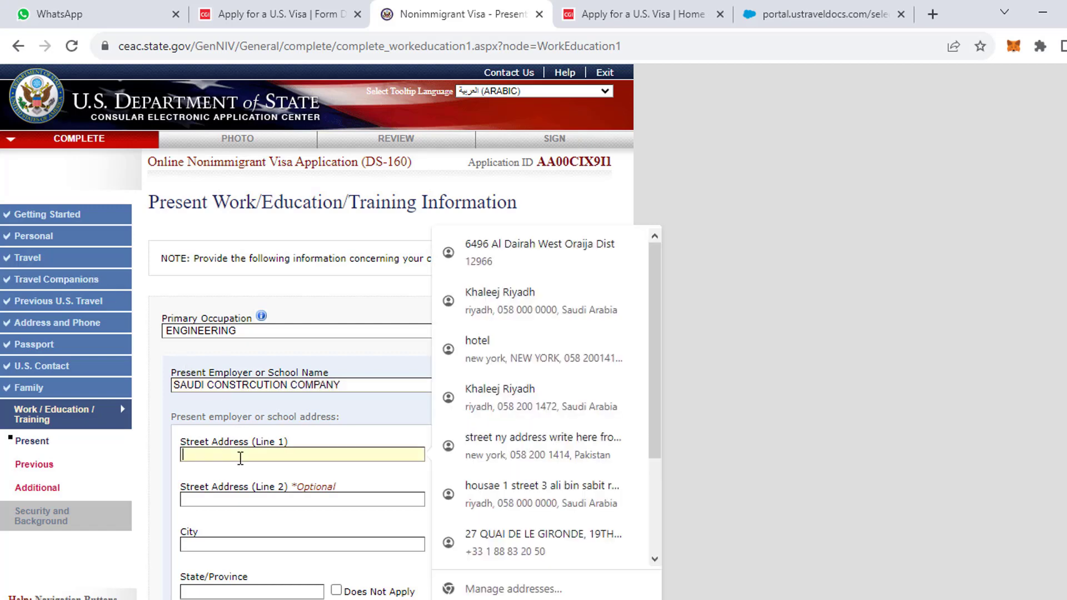
text(RIYADH)
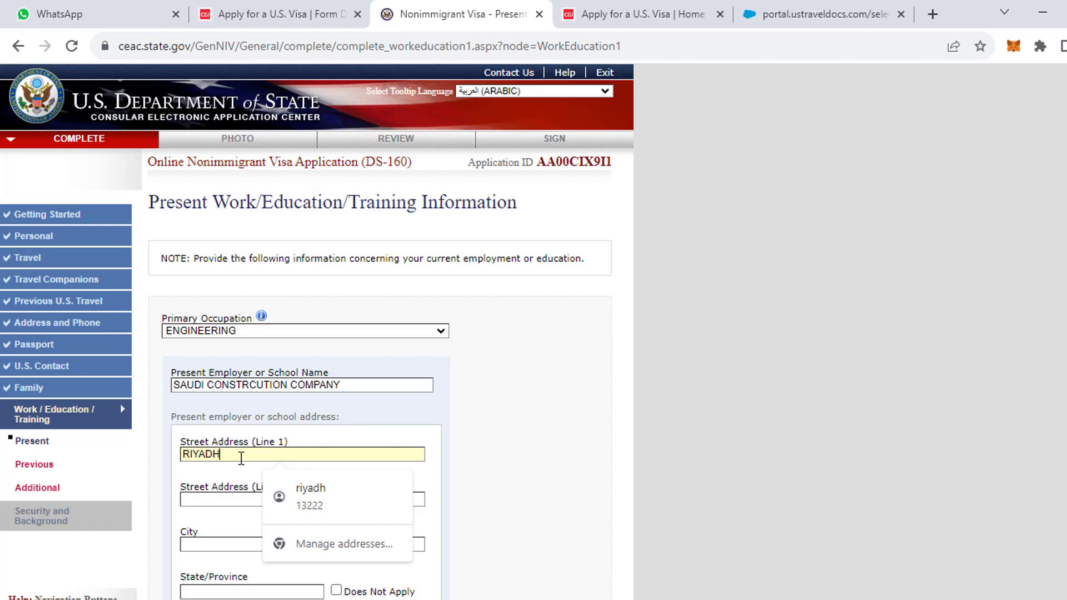
key(BackSpace)
key(BackSpace)
key(BackSpace)
key(BackSpace)
key(BackSpace)
key(BackSpace)
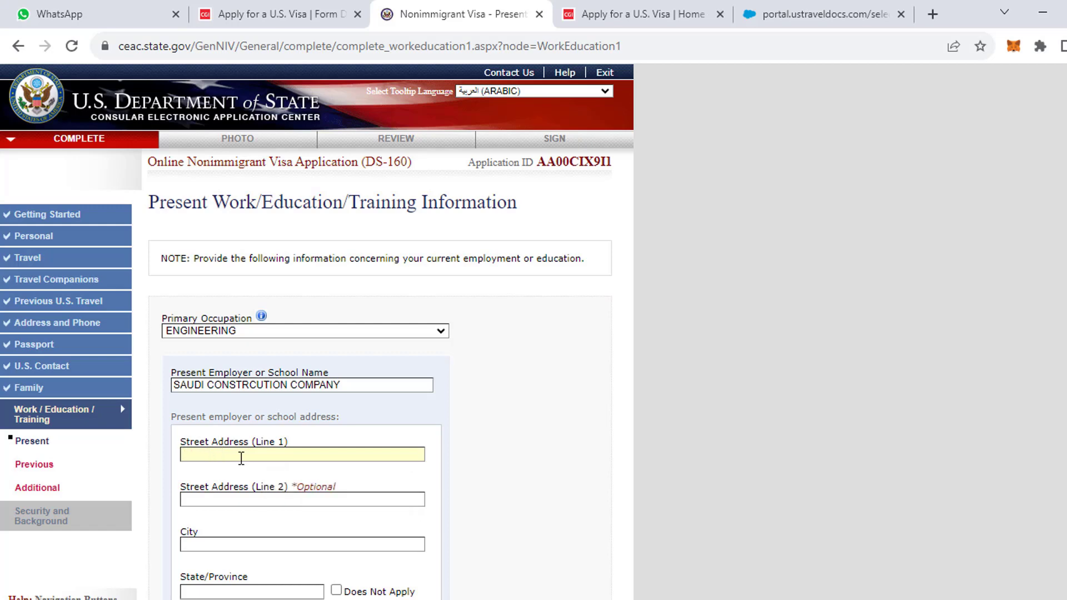
text(BUILDING 12 STREET 3 HASA)
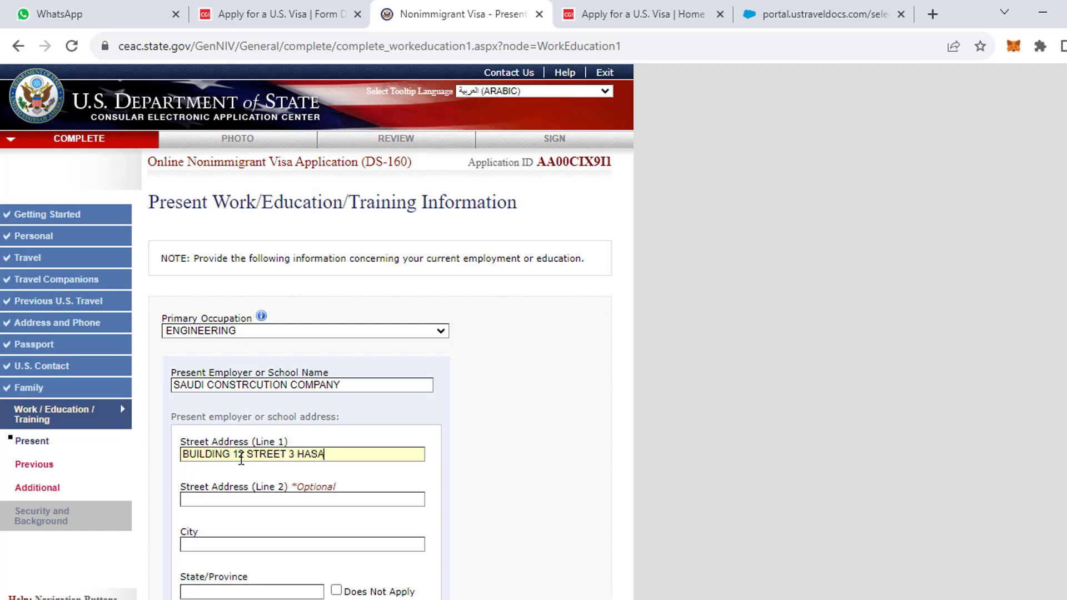
text(N ROAD)
scroll(233, 401, down, 5)
click(225, 294)
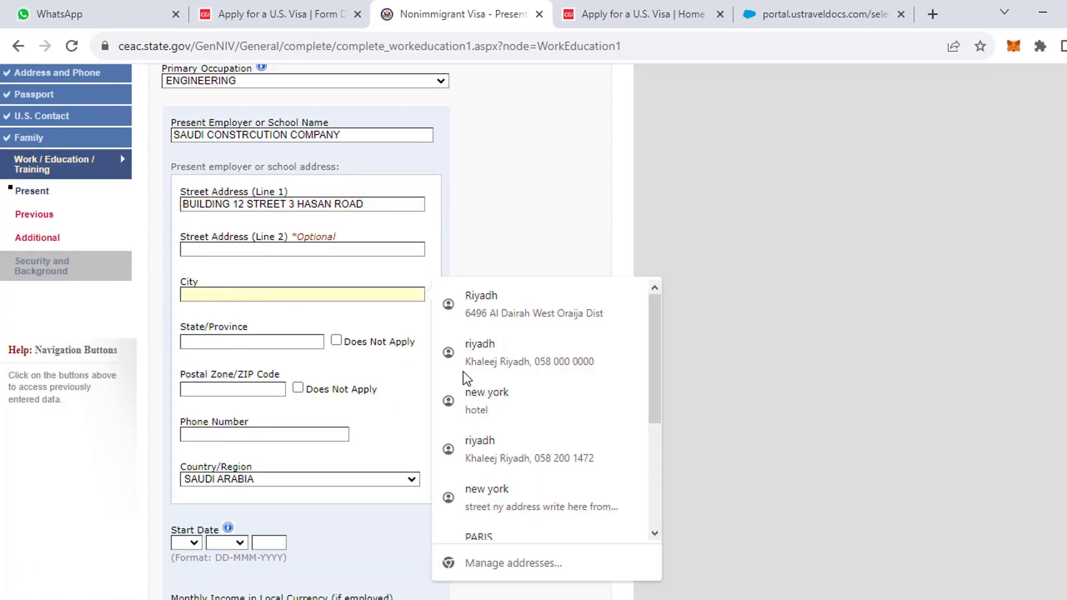
click(529, 291)
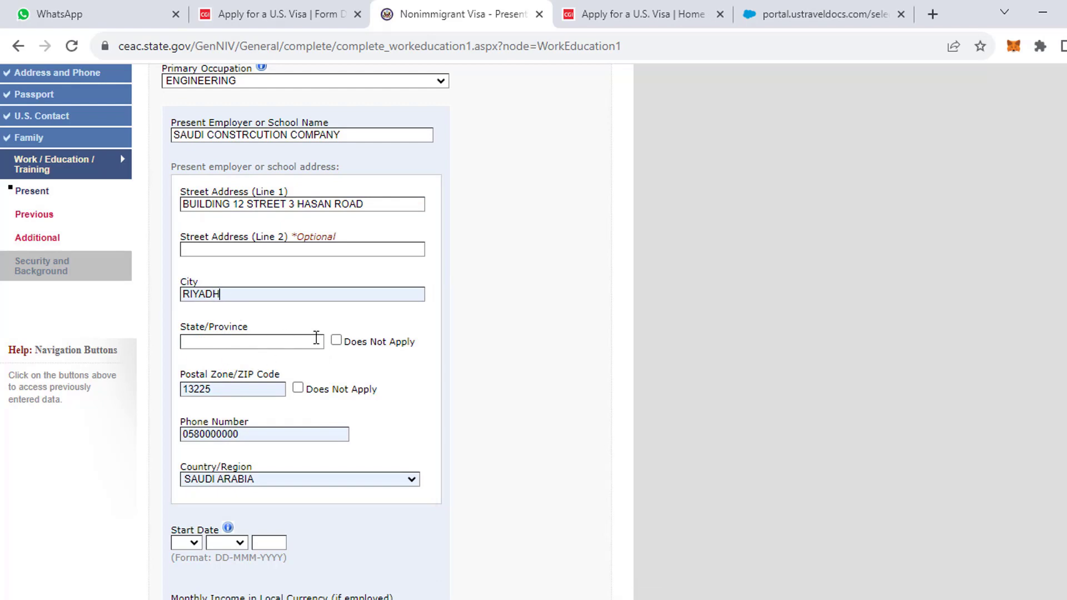
click(337, 340)
Correct a wrong digit in the employer's phone number to 9.
scroll(189, 320, down, 2)
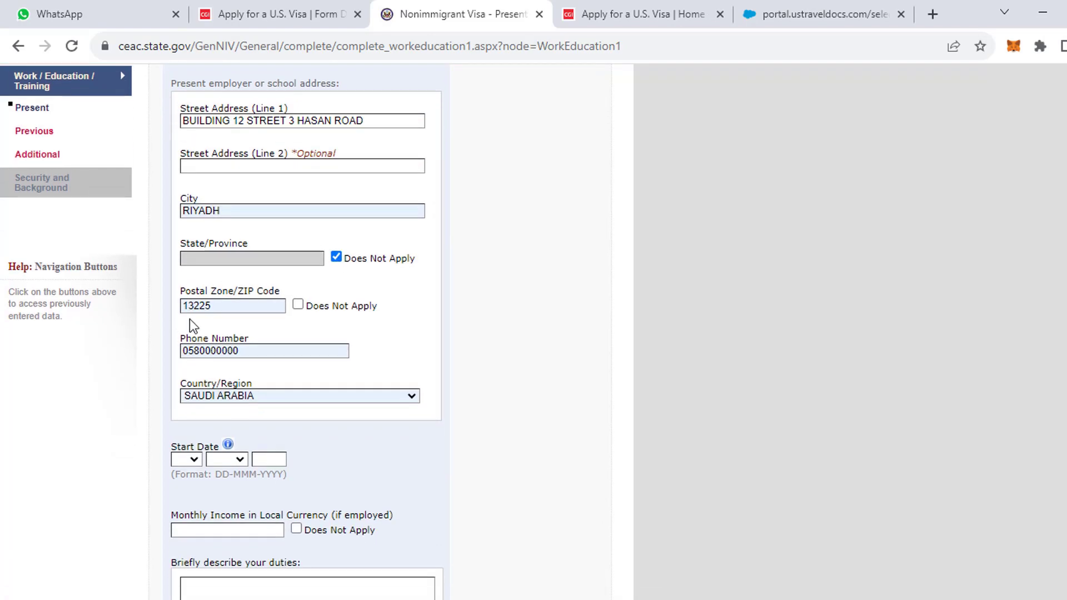
drag(243, 353, 196, 351)
double_click(200, 351)
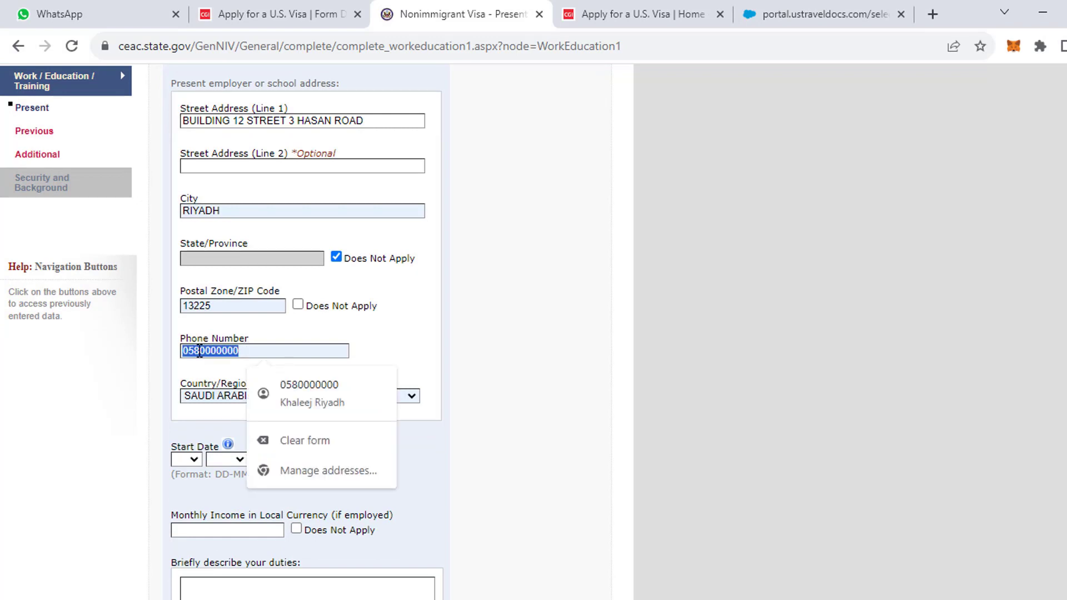
click(199, 351)
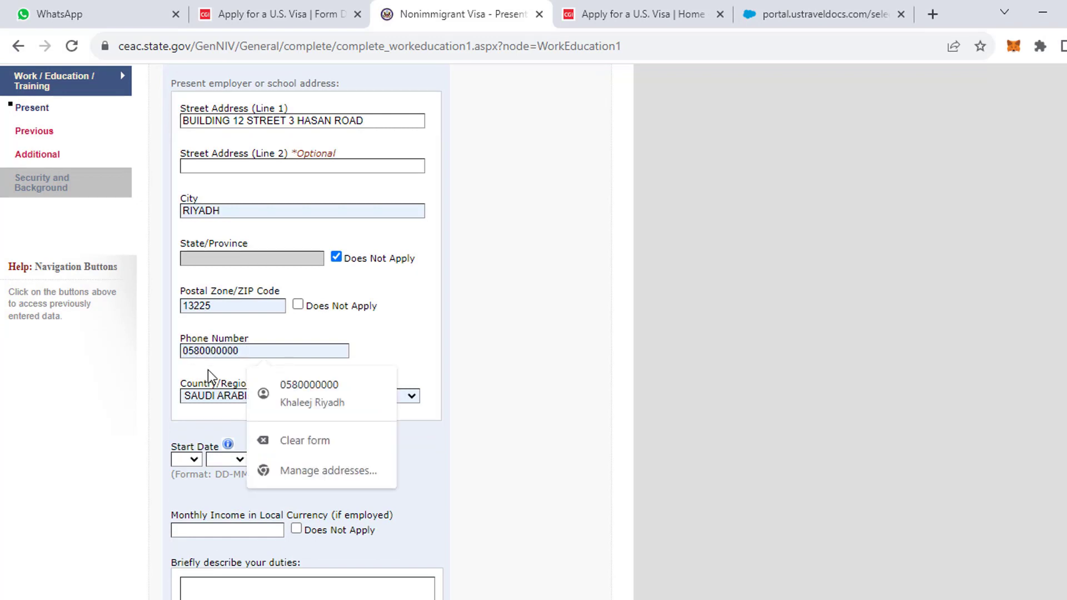
key(BackSpace)
text(9)
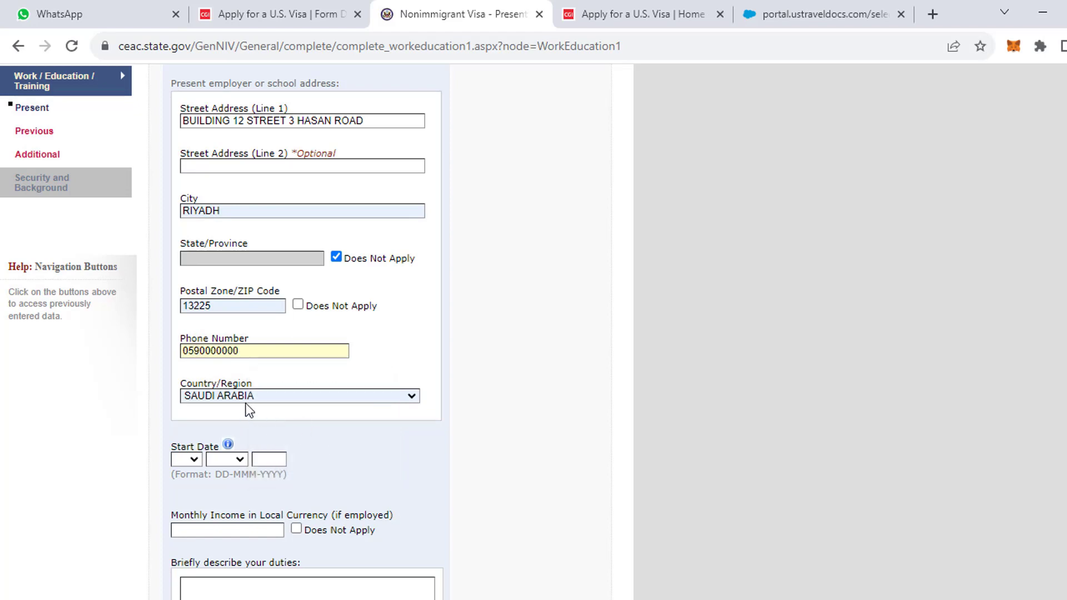
scroll(261, 462, down, 3)
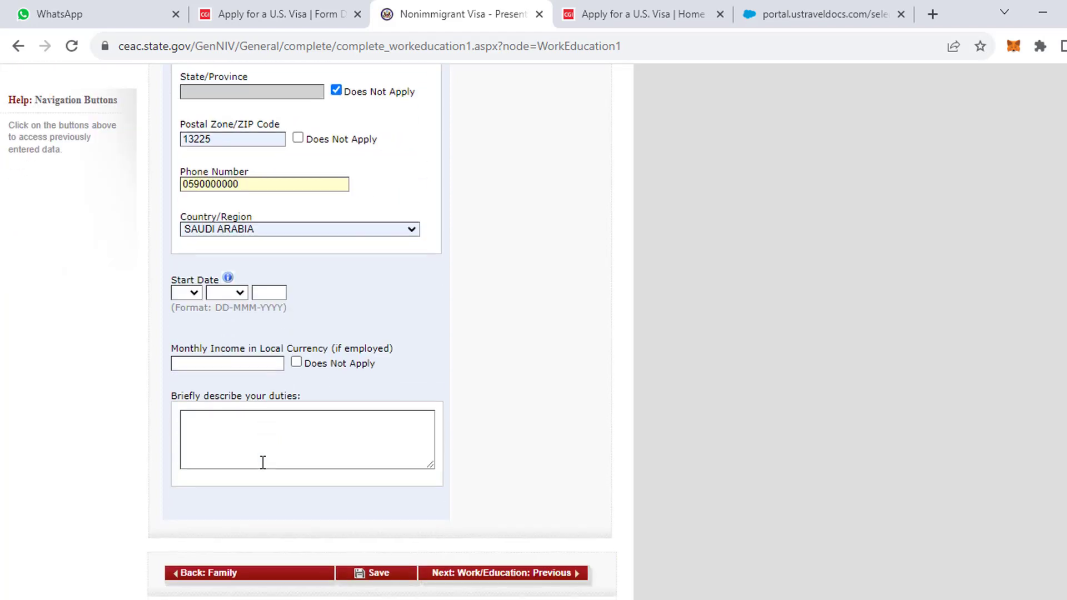
Set the employment start date to 01 JAN 2015.
click(193, 293)
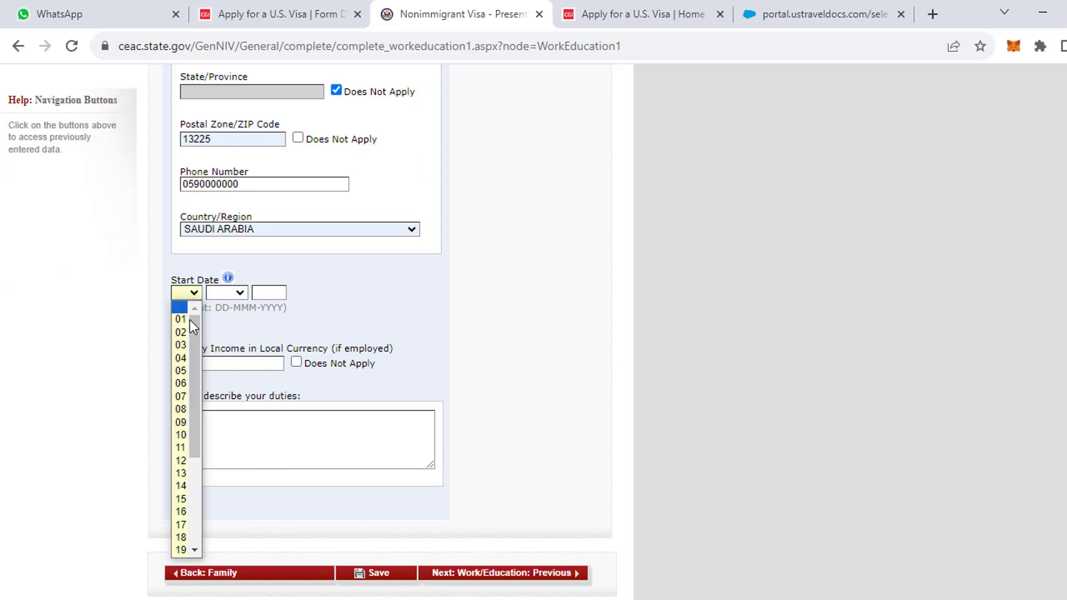
click(183, 324)
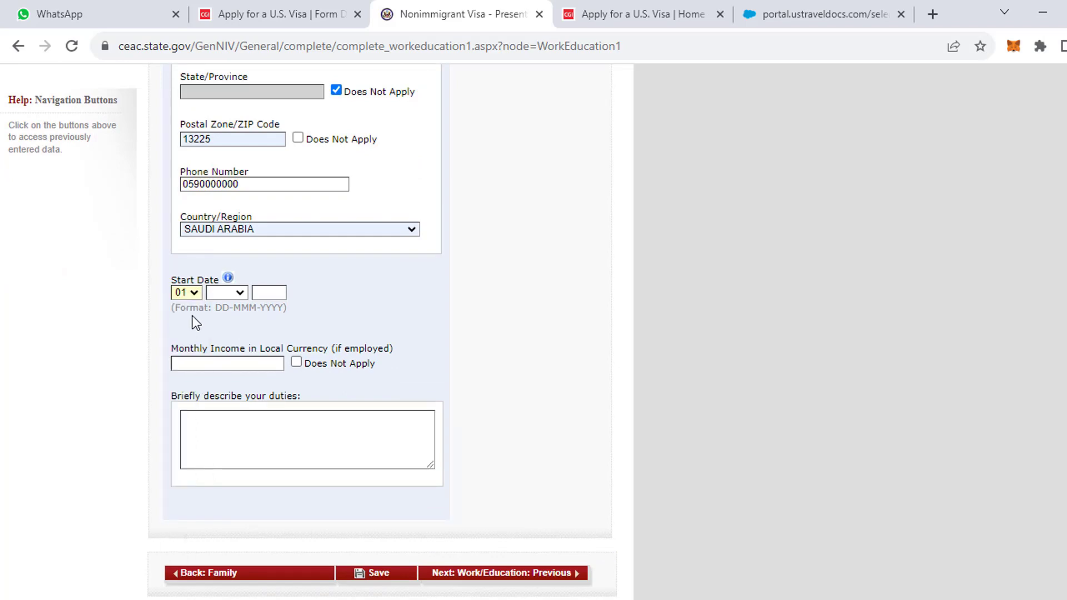
click(221, 294)
click(221, 320)
click(268, 295)
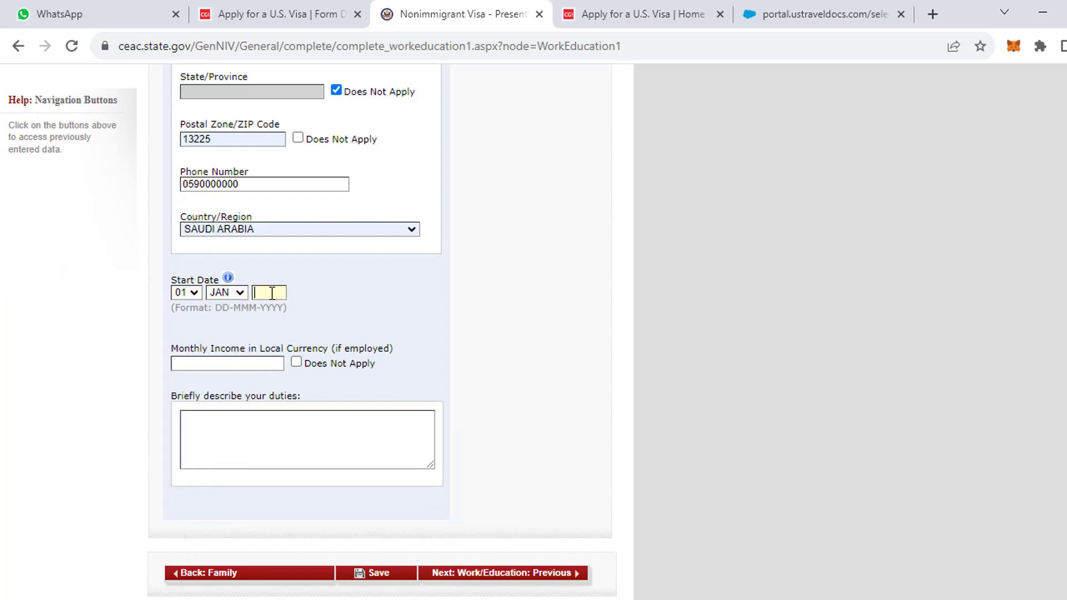
text(2015)
Enter 5000 monthly income and duties 'I AM ENGINEER WORKING IN CONSTRUCTION'.
click(263, 361)
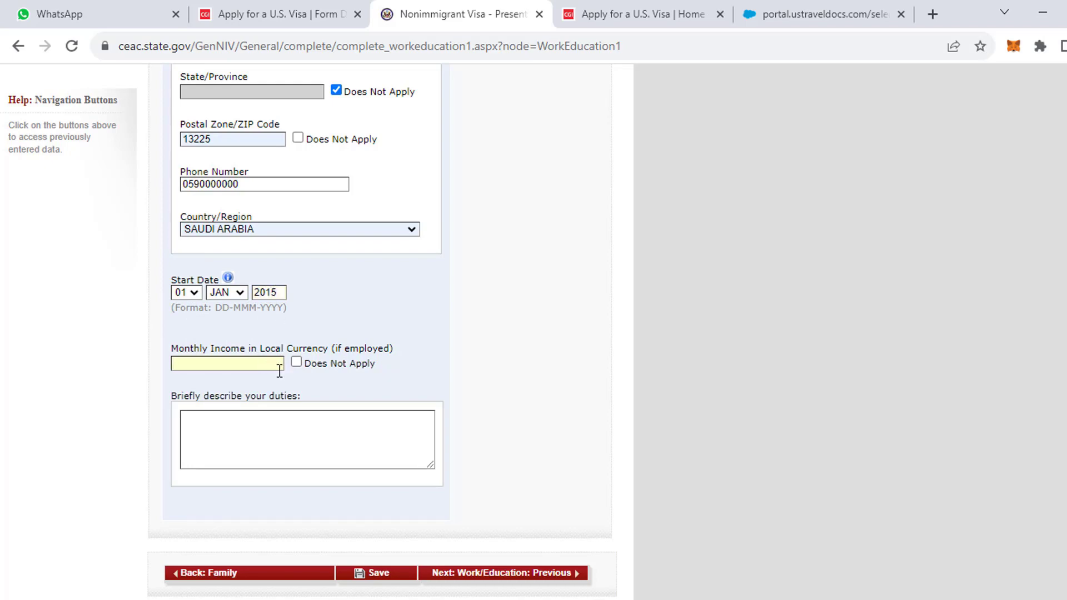
text(7)
key(BackSpace)
text(5000)
click(254, 439)
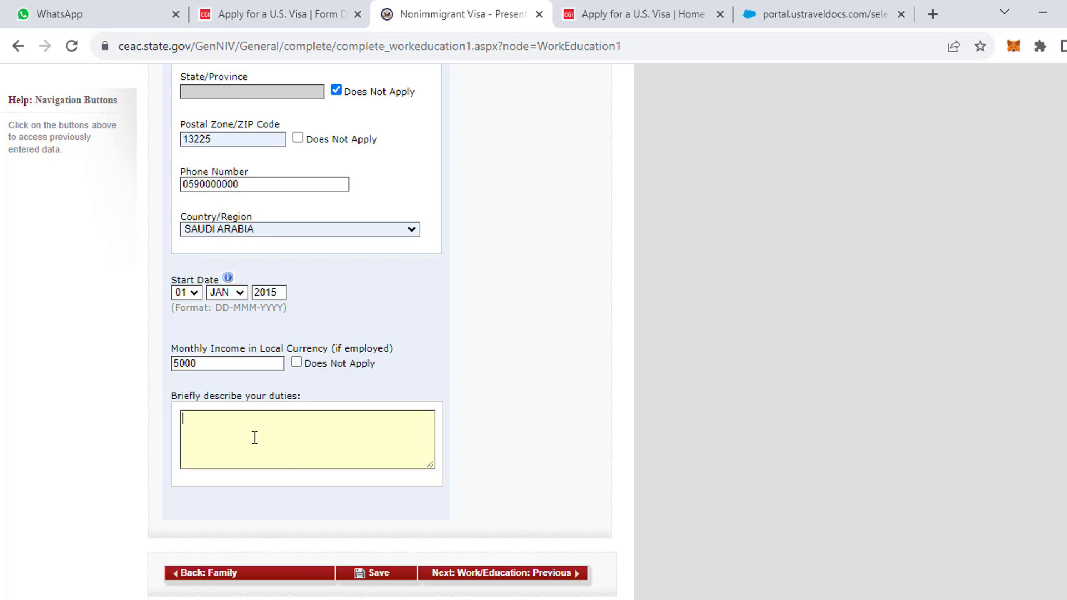
text(I AM ENGINEER WORKING IN)
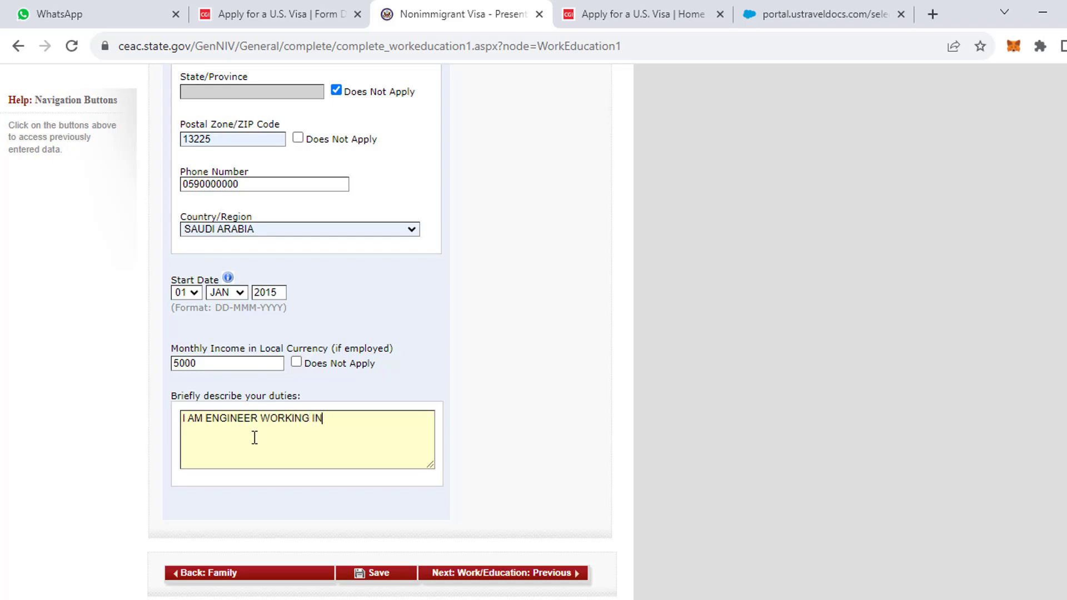
text( CONSTRCU)
key(BackSpace)
key(BackSpace)
text(UCTION)
Save the present work details, dismiss the browser address prompt, and go to Previous Work/Education.
click(378, 578)
click(856, 309)
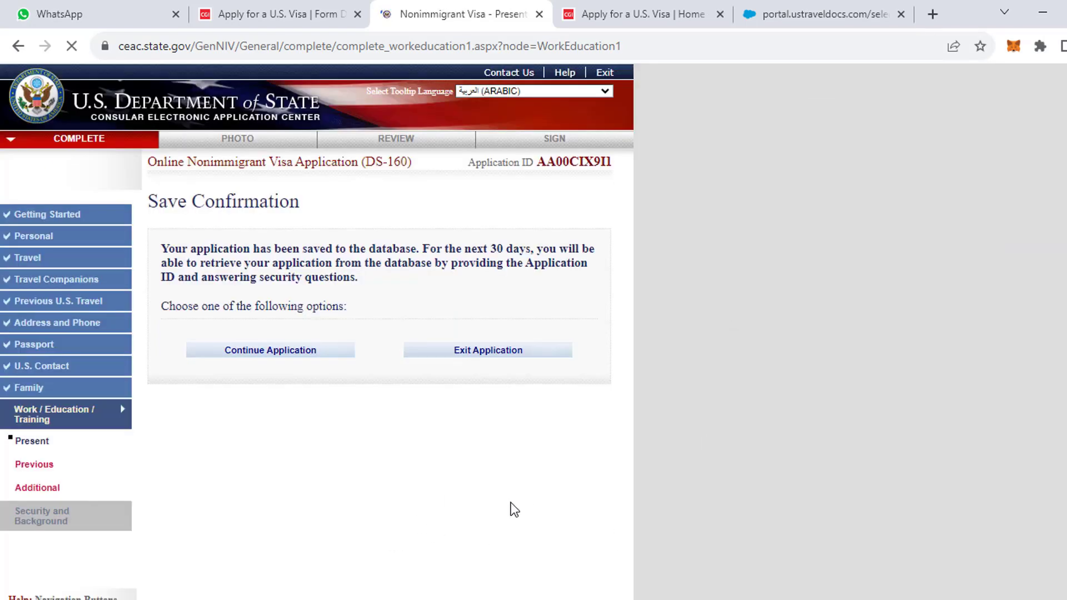
click(284, 356)
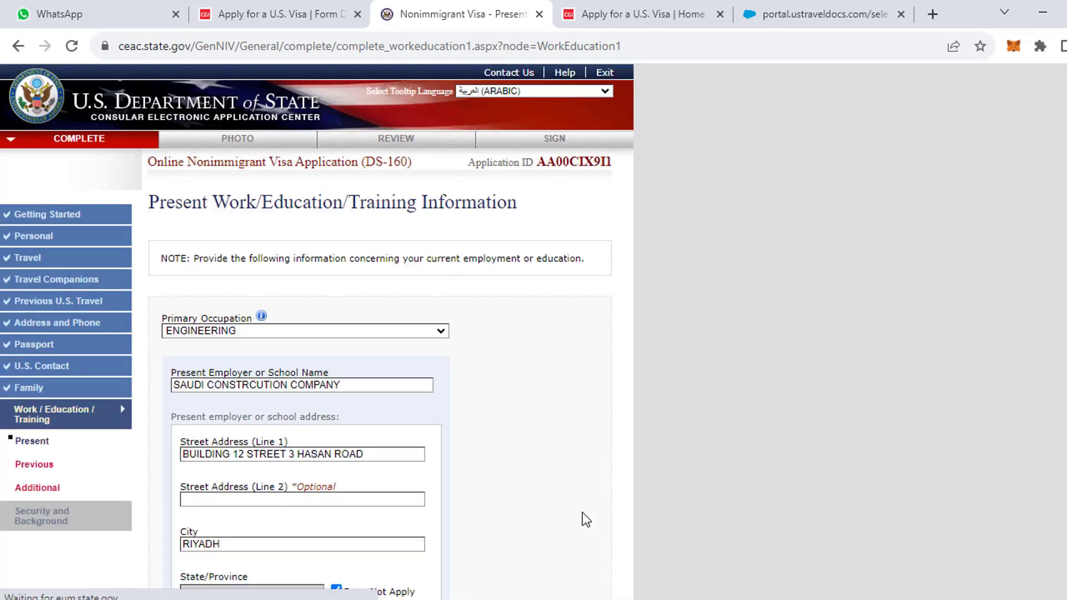
scroll(240, 343, down, 10)
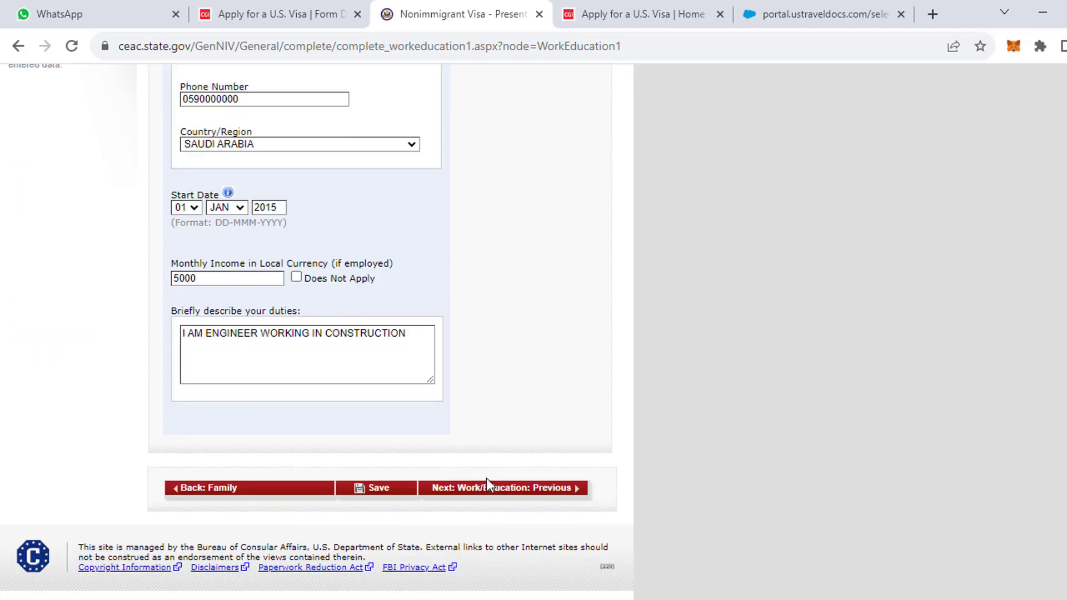
click(488, 491)
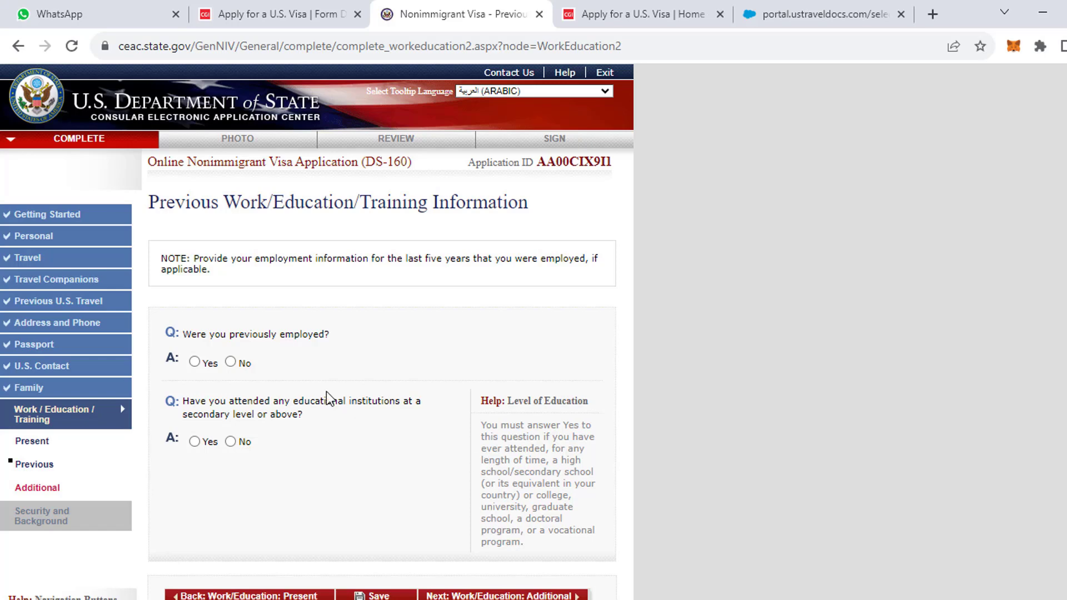
Answer No to previous employment and Yes to having attended educational institutions.
click(232, 362)
click(195, 441)
scroll(228, 466, down, 2)
scroll(228, 466, down, 1)
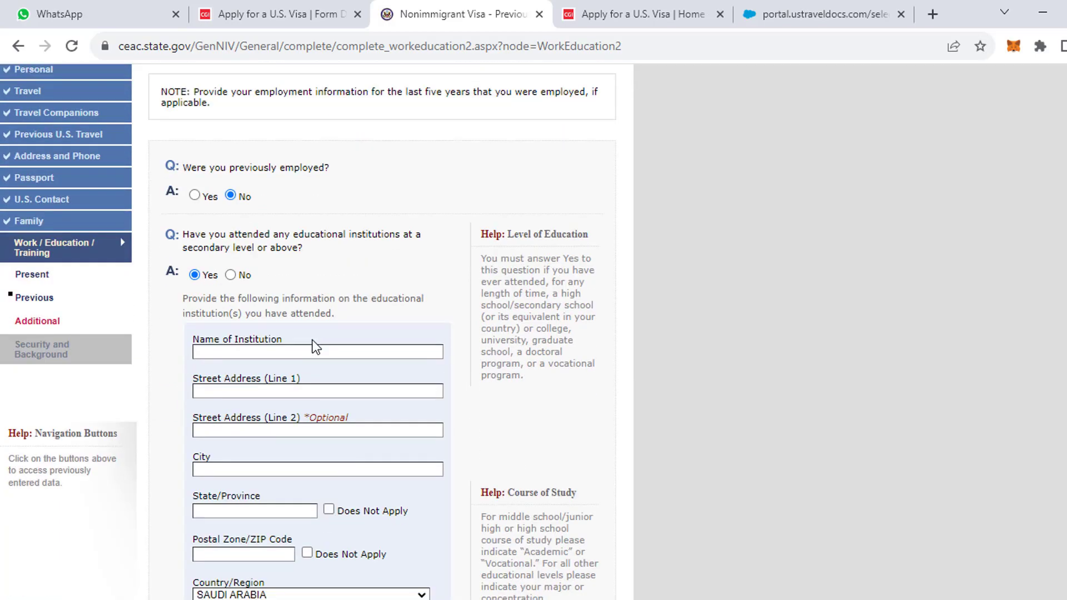
scroll(310, 341, down, 3)
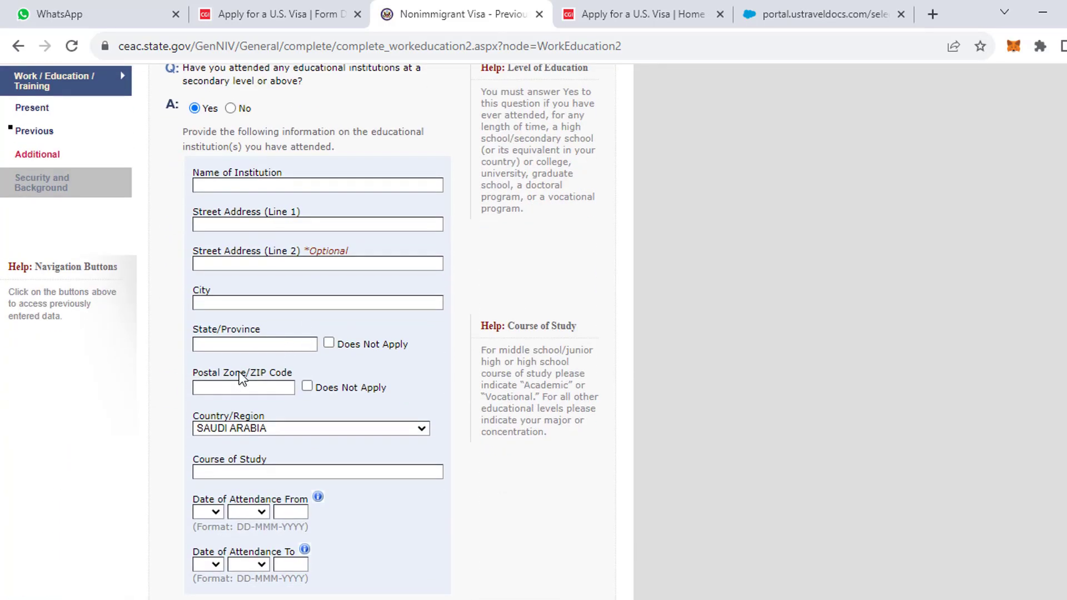
scroll(240, 378, up, 2)
Enter ENGINEERING UNI as the institution name and autofill its address from a saved Riyadh entry.
click(221, 272)
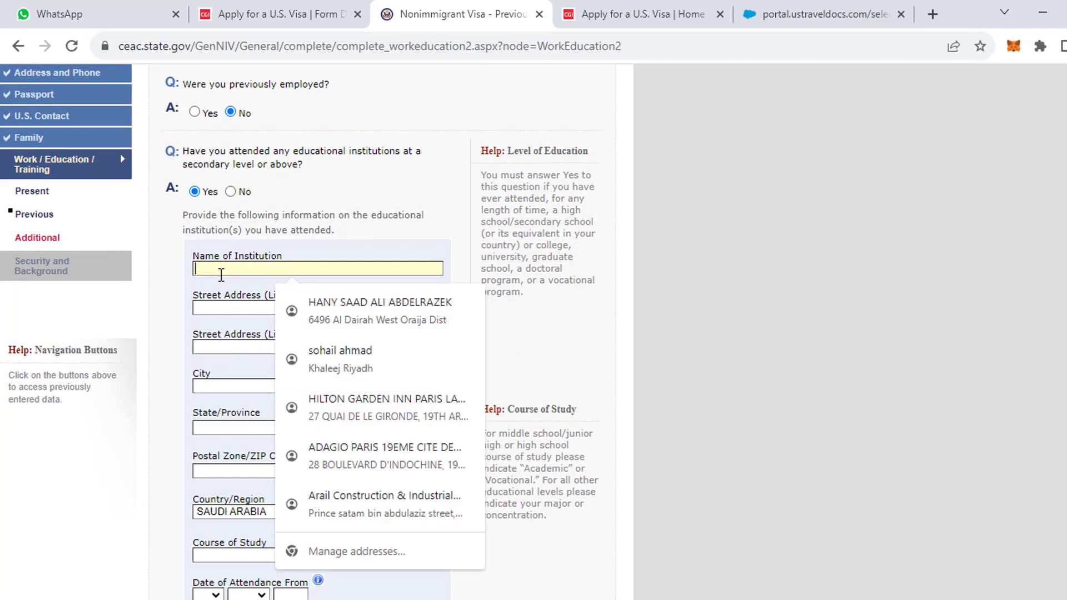
scroll(192, 518, down, 3)
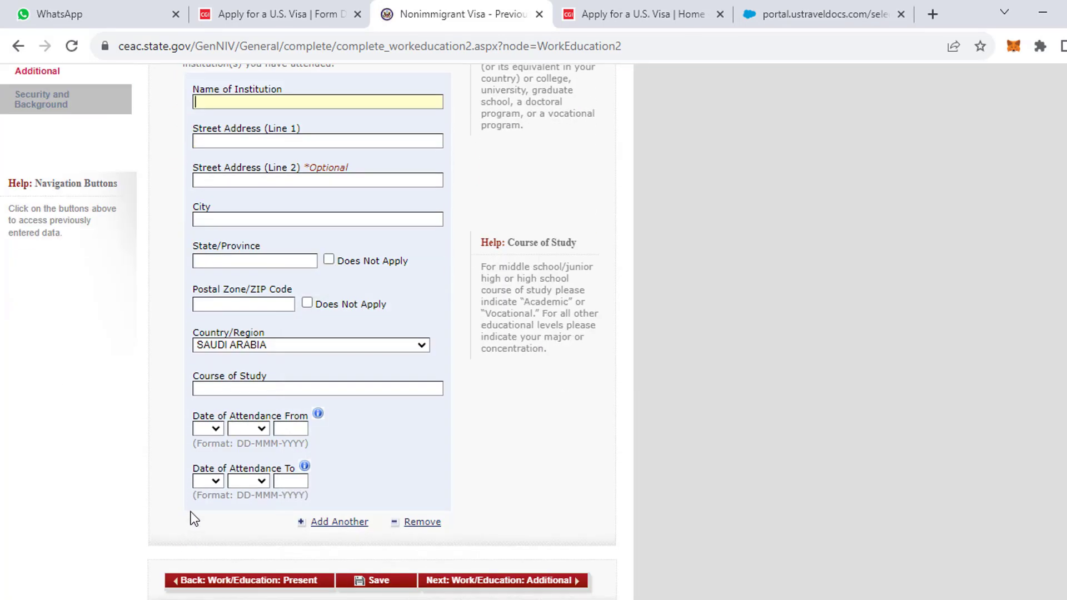
scroll(199, 490, up, 3)
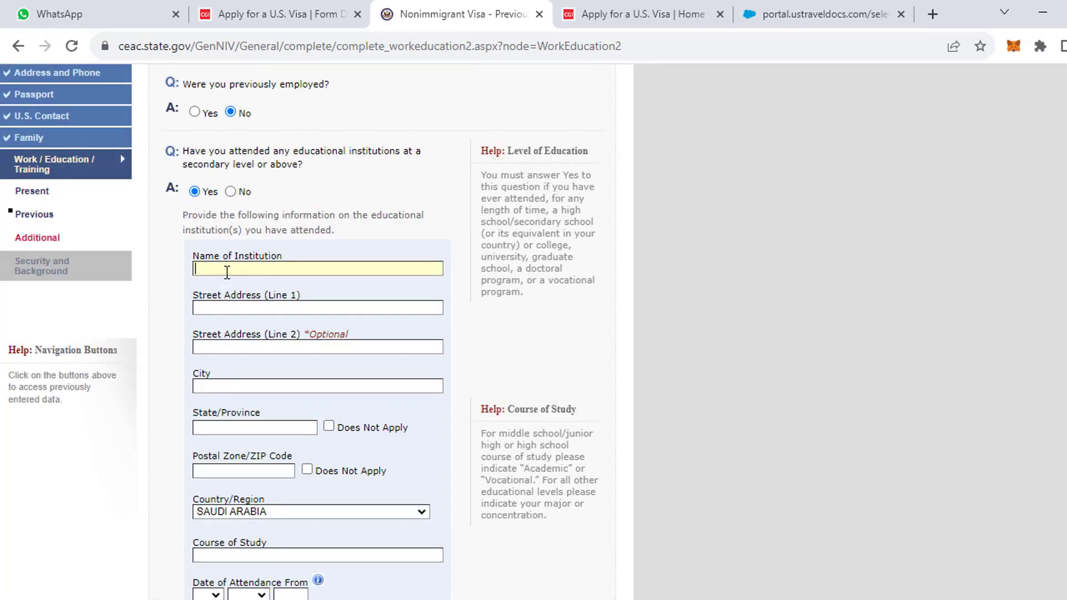
text(ENGINEERING UNI)
click(225, 386)
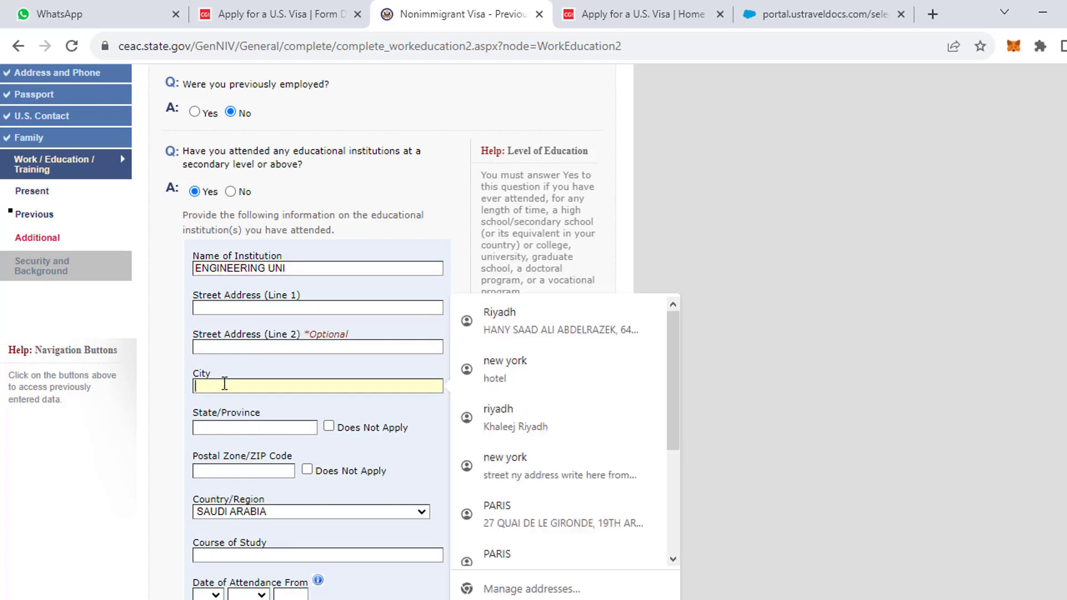
click(502, 324)
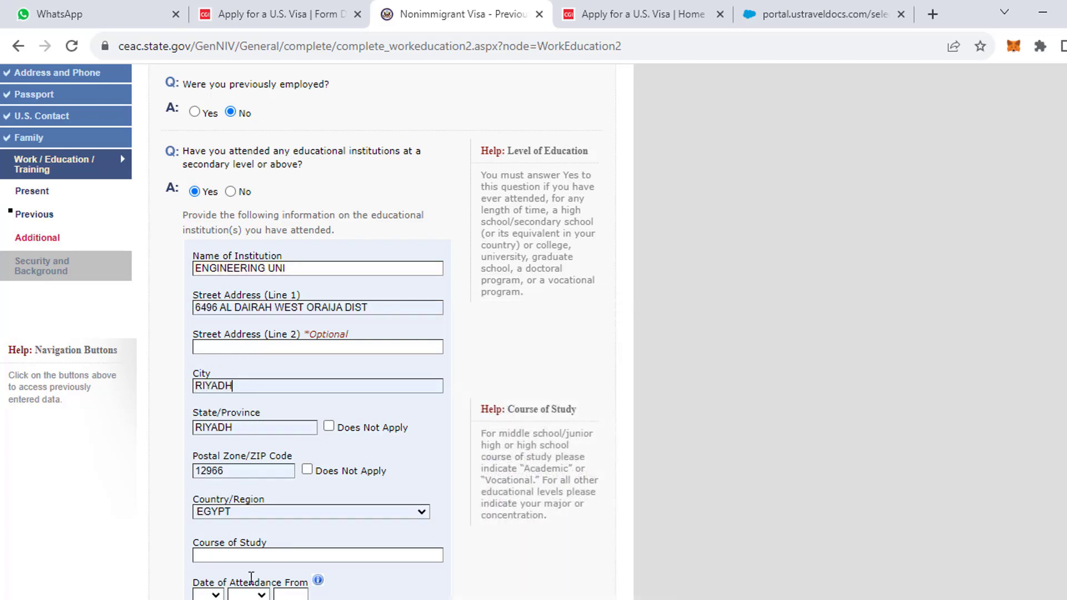
Change the institution's city to ISLAMABD, state to PUNJAB and country to PAKISTAN.
click(242, 385)
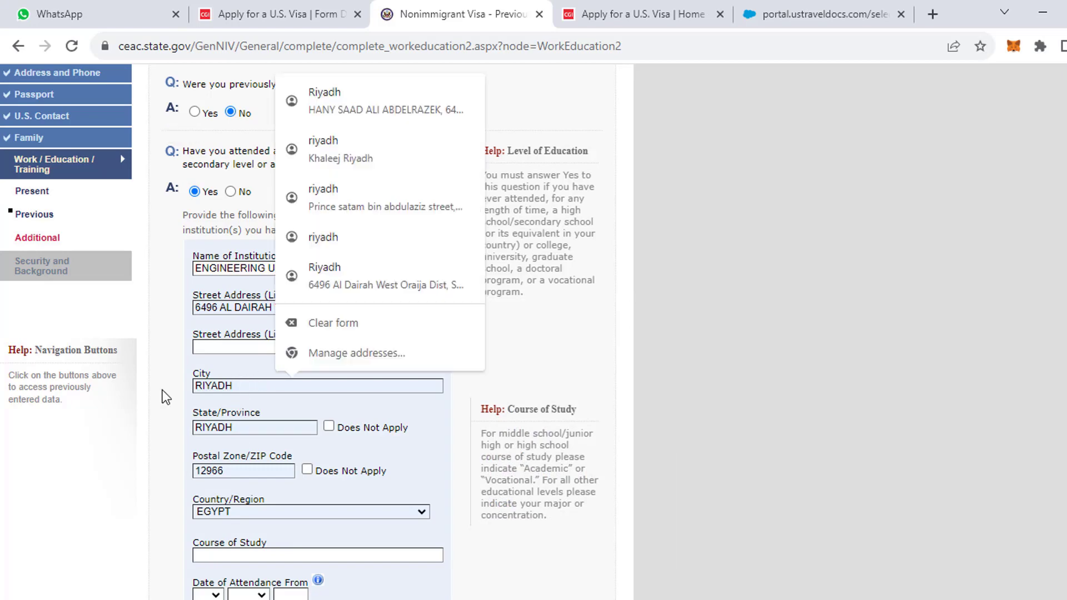
key(ctrl+a)
text(ISLA)
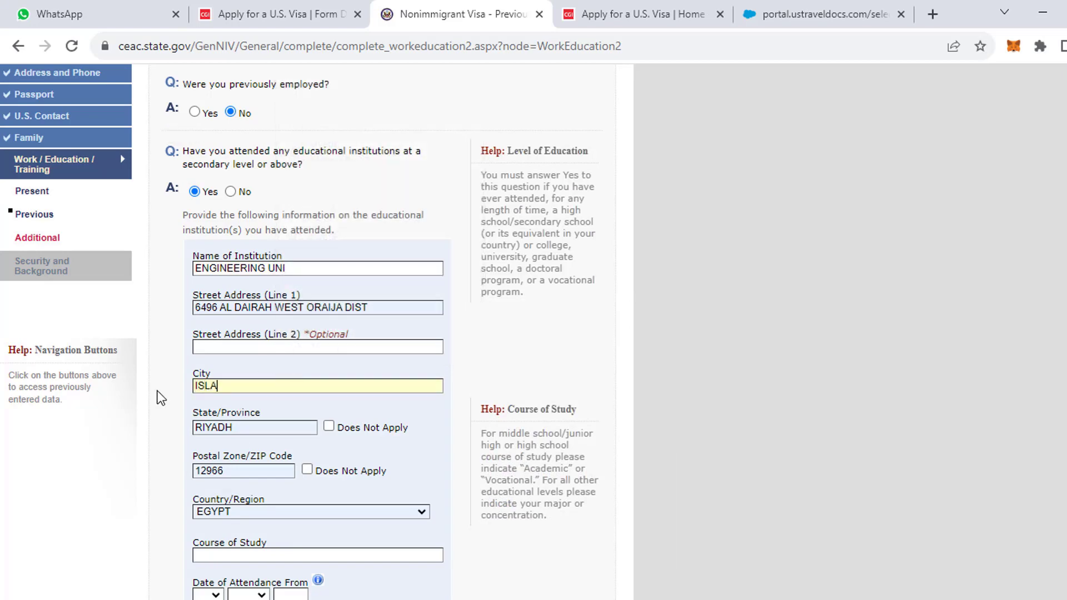
text(MABD)
click(272, 426)
key(ctrl+a)
text(PUNJAB)
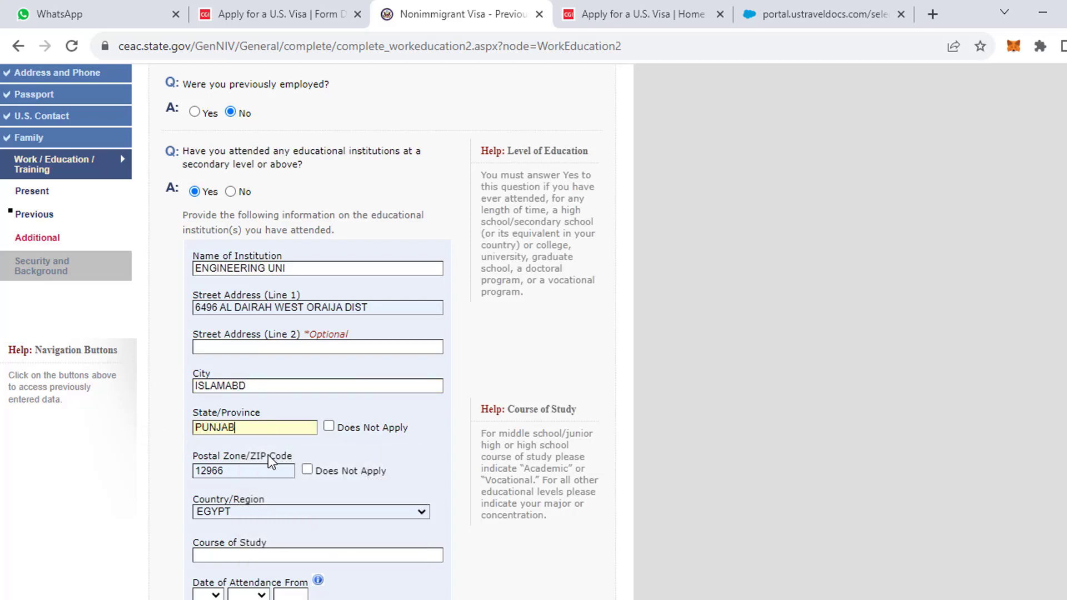
scroll(256, 495, down, 2)
click(249, 428)
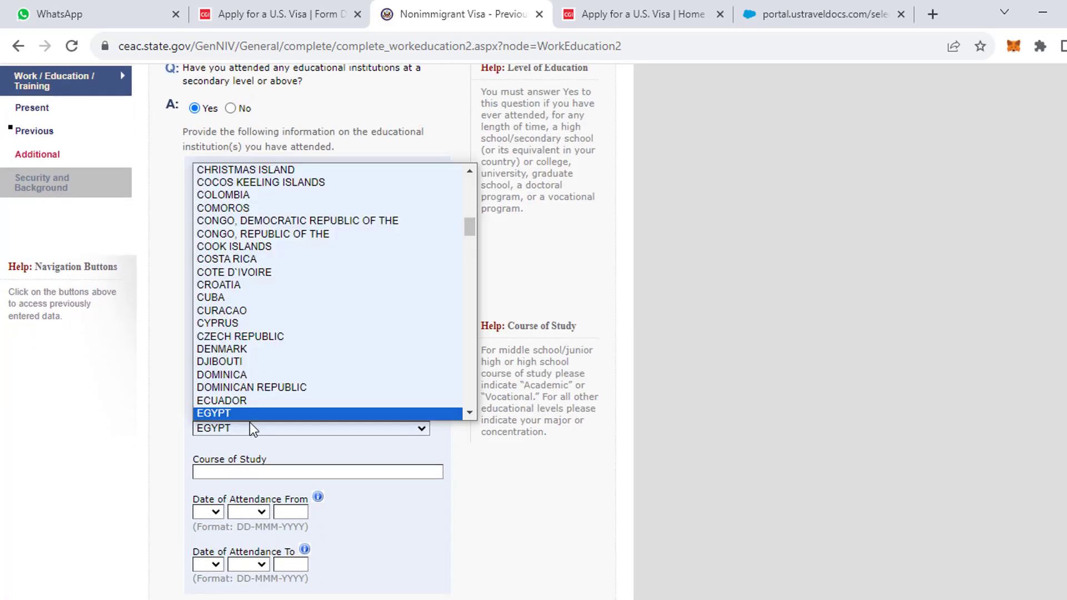
key(p)
click(252, 426)
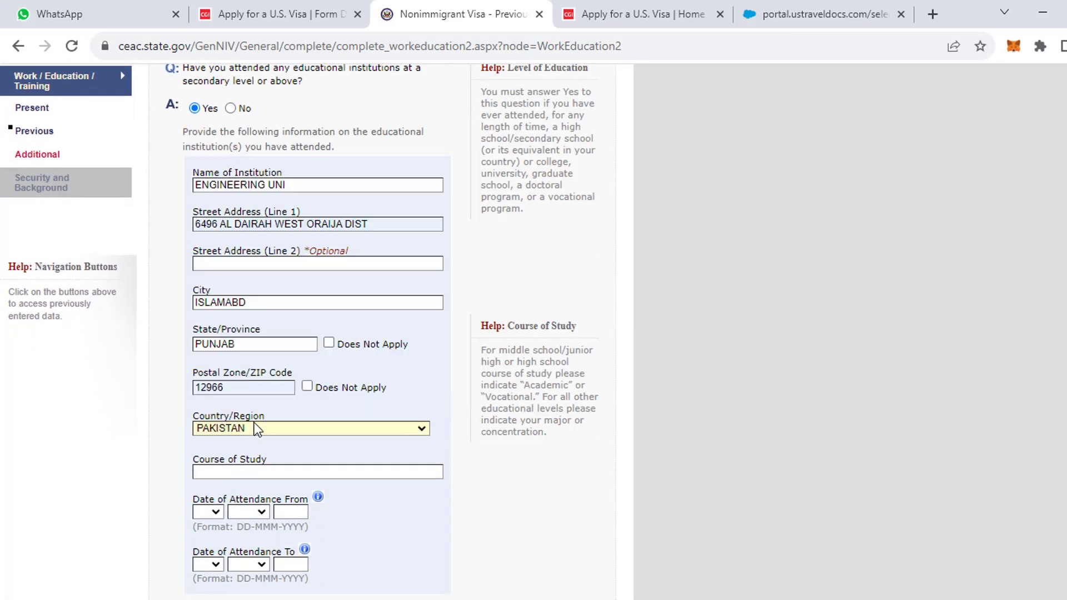
scroll(251, 446, down, 3)
click(251, 309)
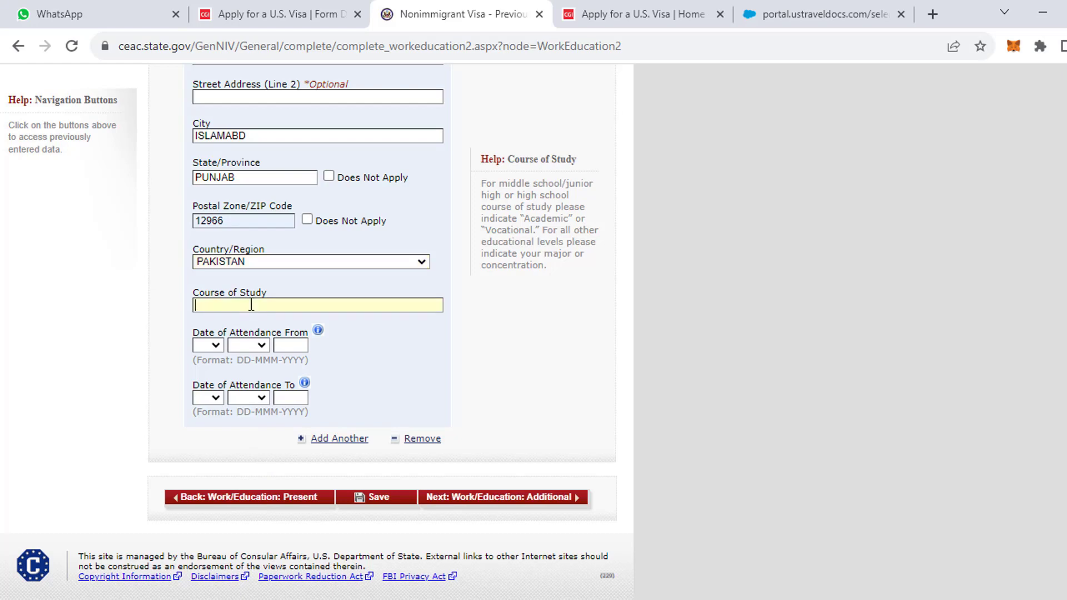
Set Attendance From to 01 JAN 2005, correcting a mistyped 1990 year.
click(213, 348)
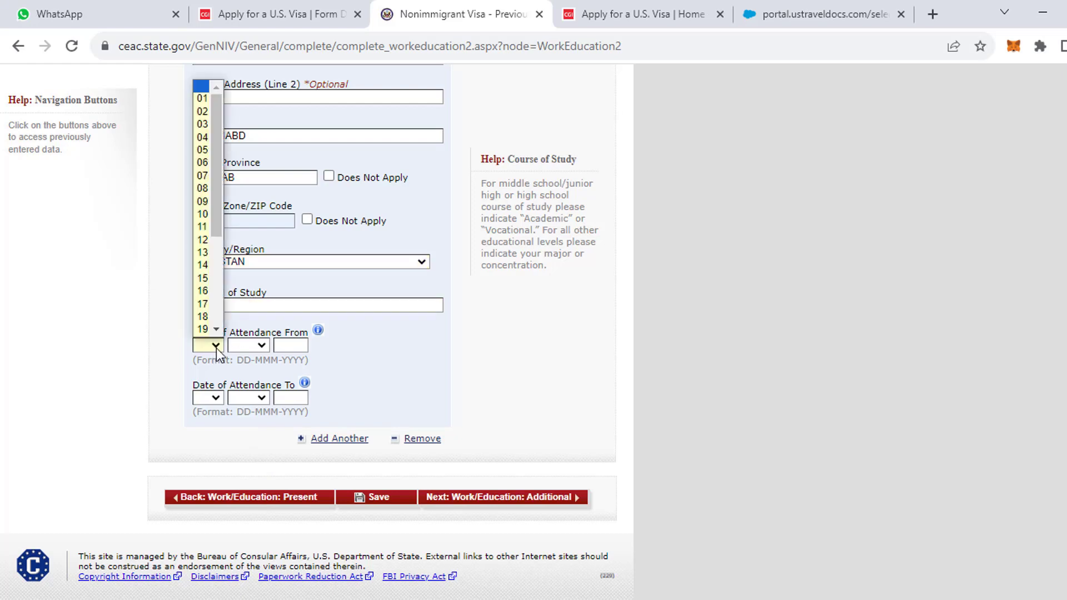
click(414, 346)
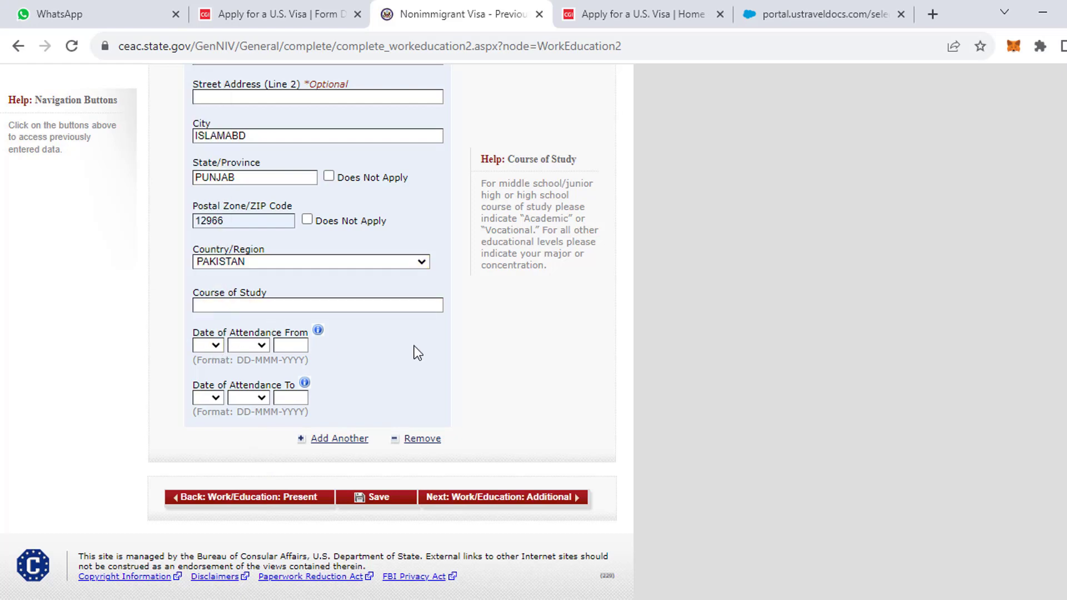
click(210, 346)
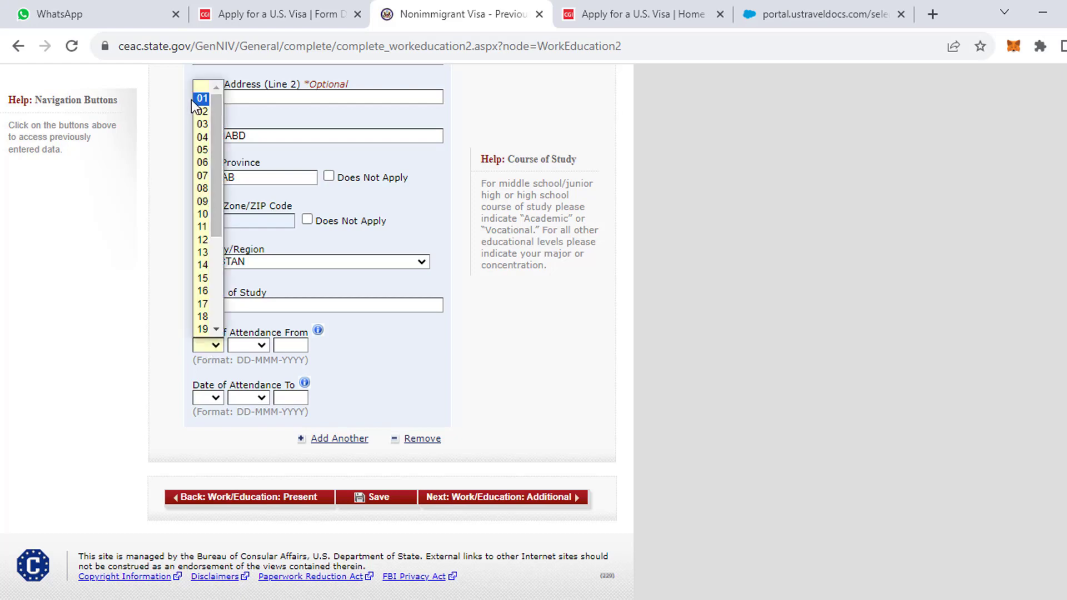
click(191, 99)
click(216, 345)
click(203, 100)
click(248, 345)
click(244, 370)
click(290, 345)
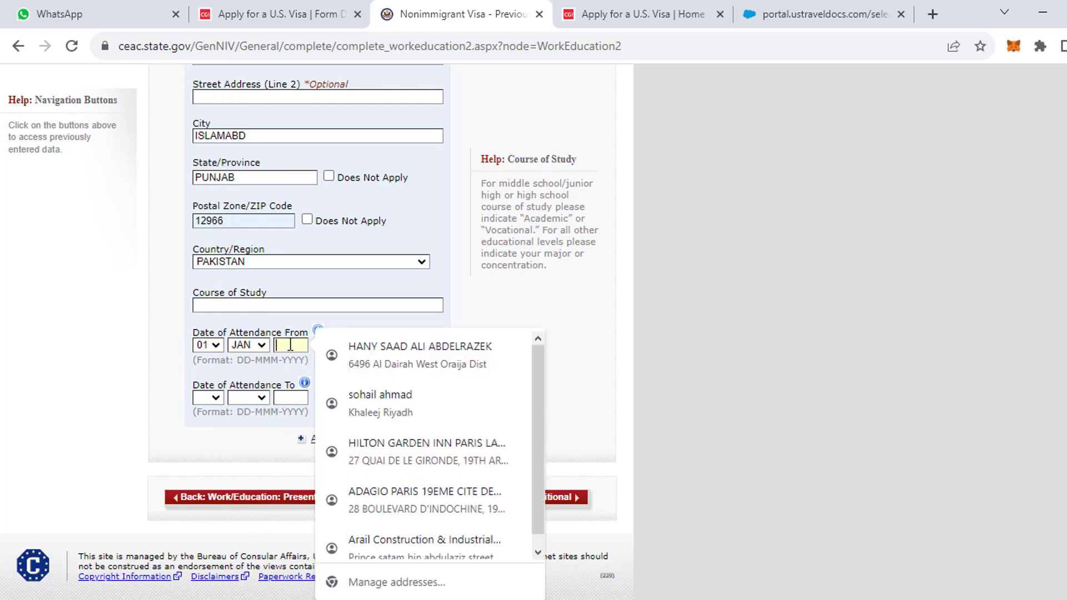
text(1990)
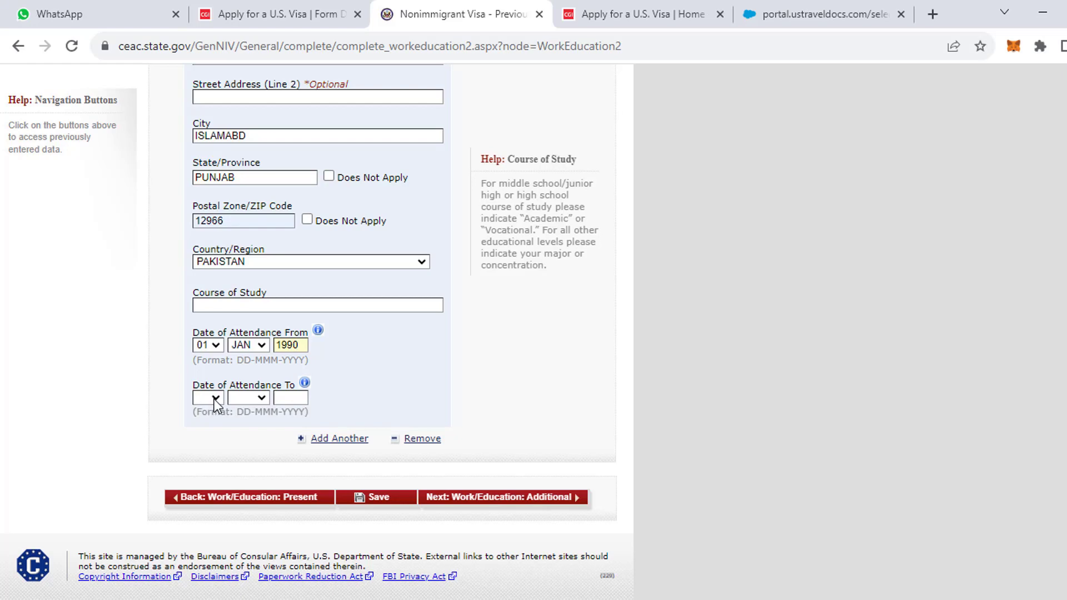
click(287, 345)
click(306, 345)
key(BackSpace)
key(BackSpace)
key(BackSpace)
text(2005)
Set Attendance To 01 JAN 2009, save the page, and let Chrome save the address.
click(214, 399)
click(206, 151)
click(239, 398)
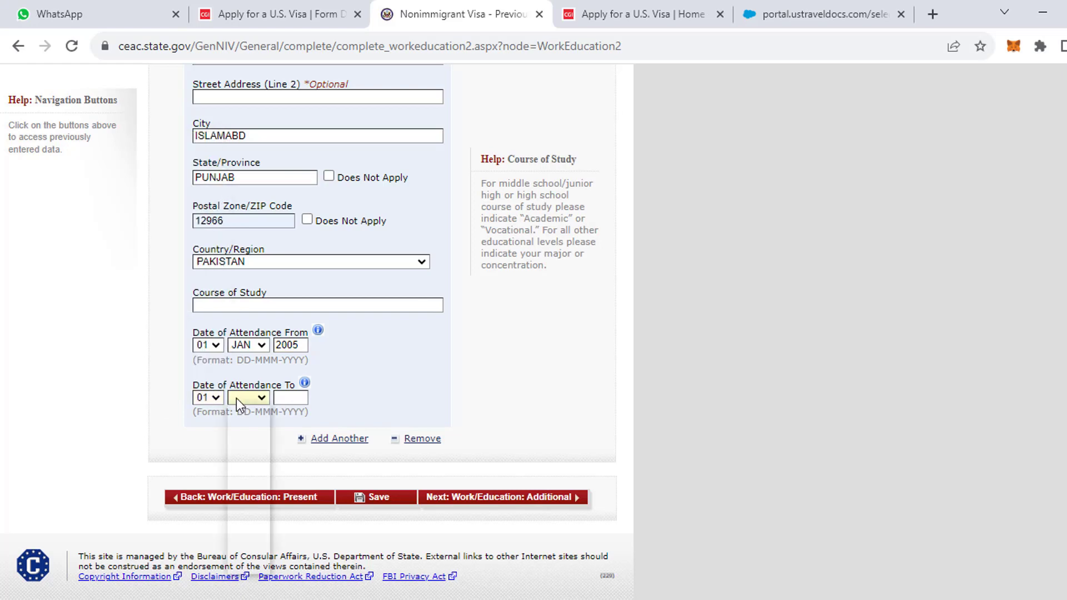
click(242, 424)
click(293, 398)
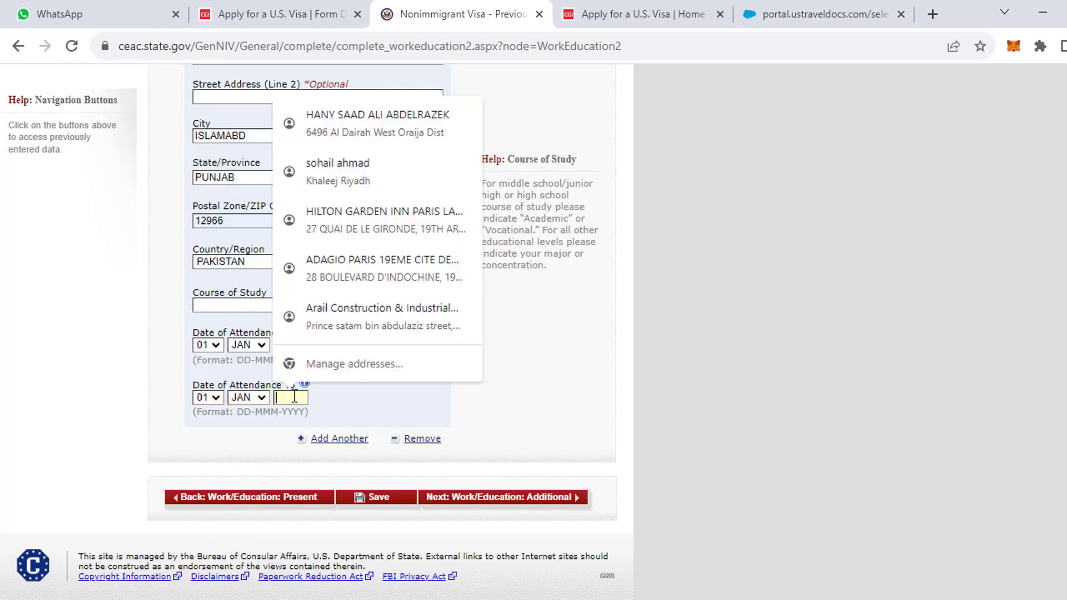
text(200)
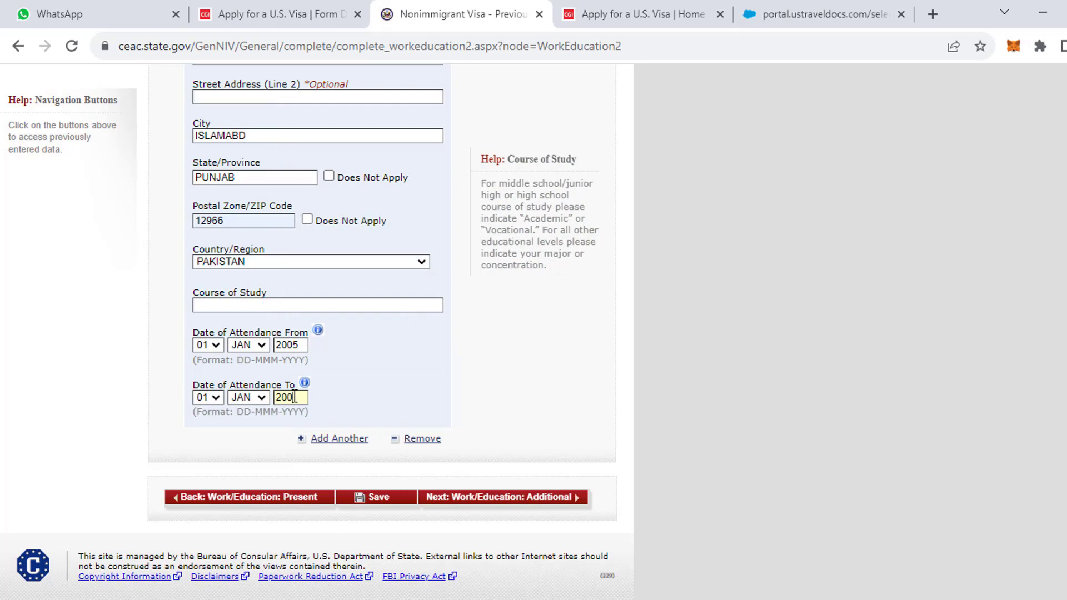
text(9)
click(387, 502)
click(858, 288)
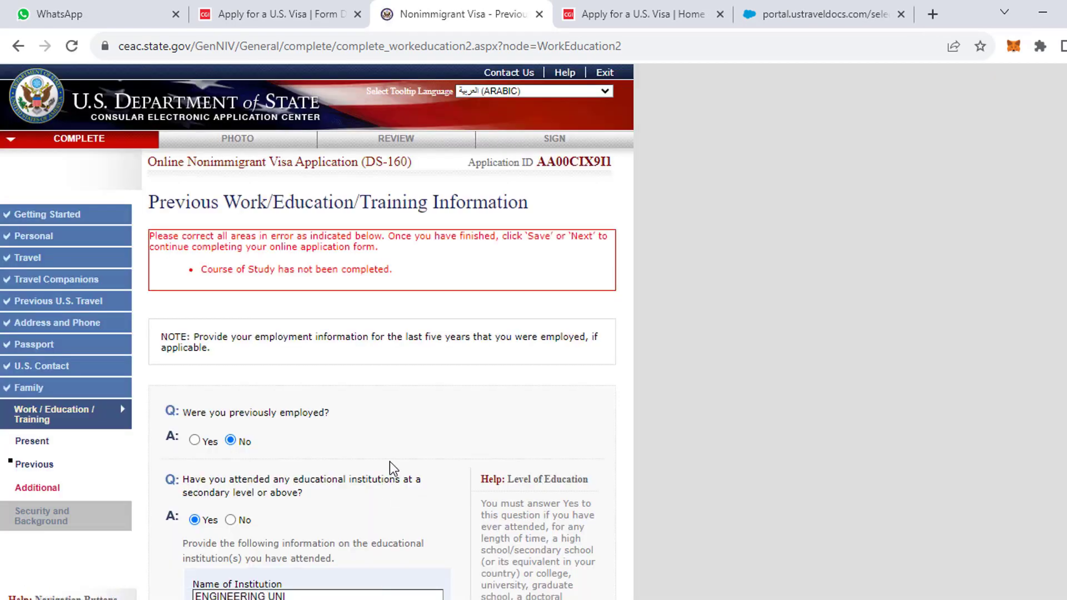
Enter CIVIL ENGINEERING as the Course of Study and save the page.
scroll(390, 461, down, 10)
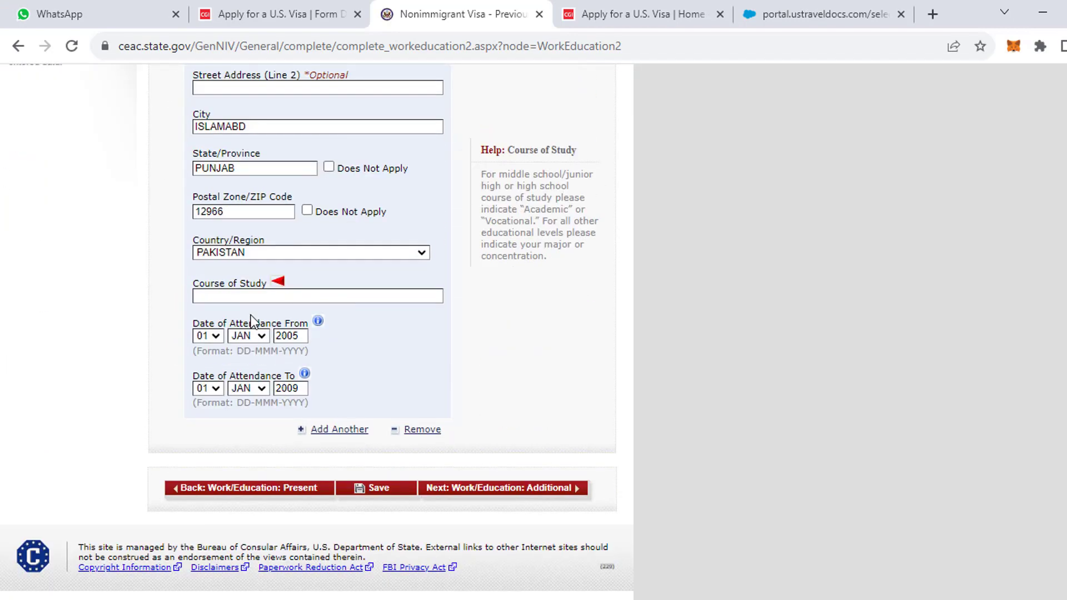
click(247, 294)
text(CIVIL ENGINEERING)
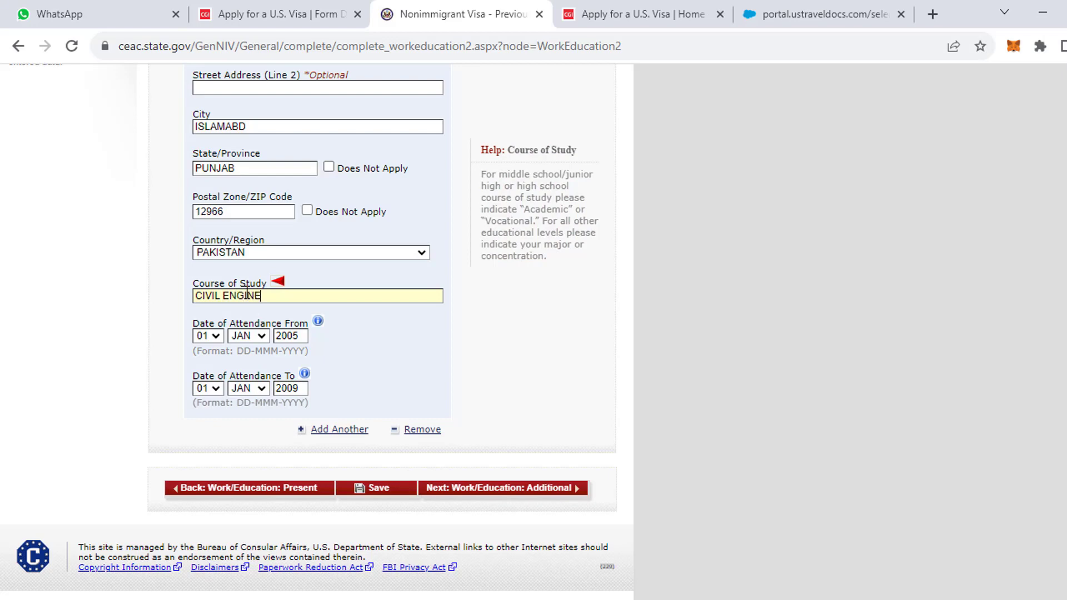
click(386, 492)
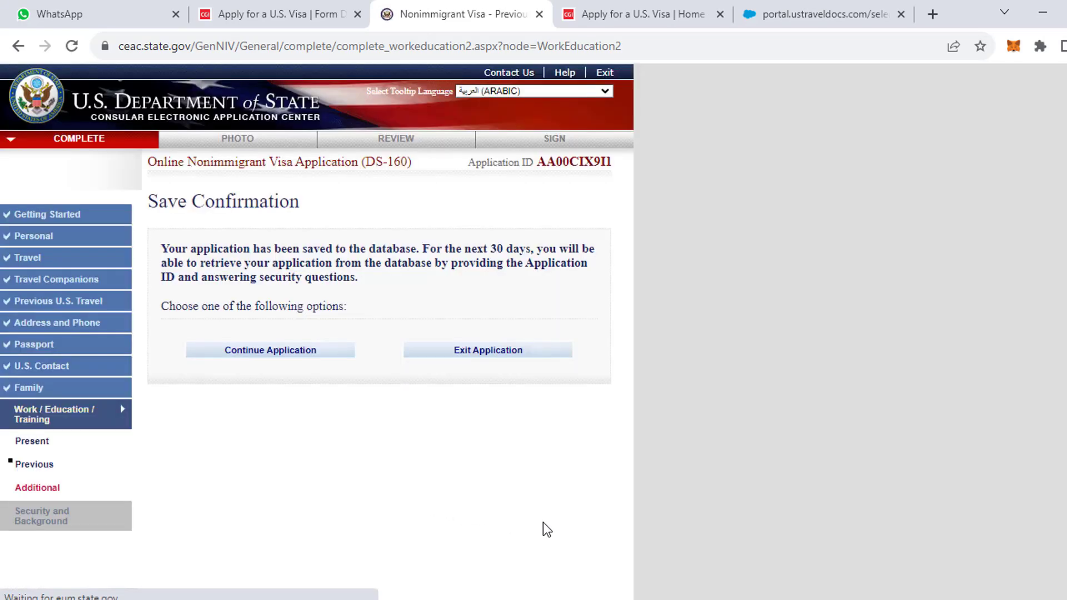
Continue the application and go on to the Additional Work/Education page.
click(267, 352)
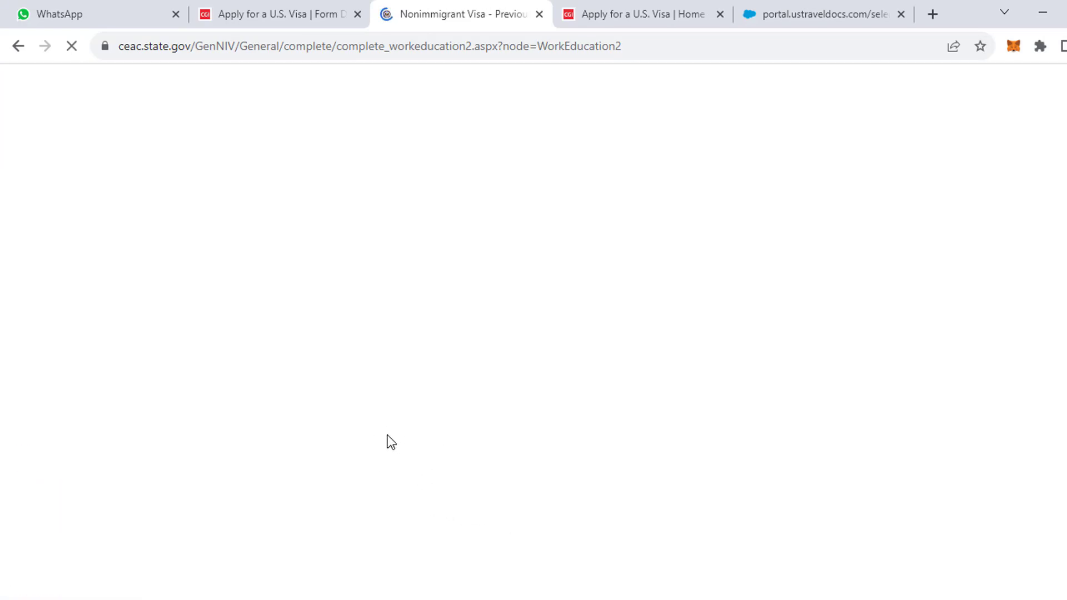
scroll(388, 435, down, 2)
scroll(388, 435, down, 8)
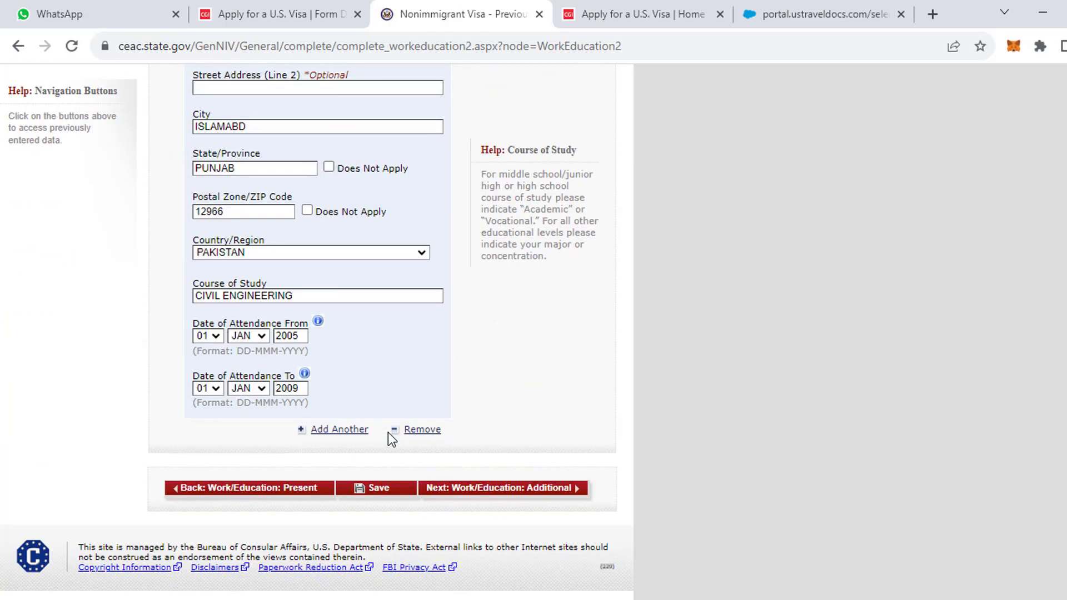
click(471, 492)
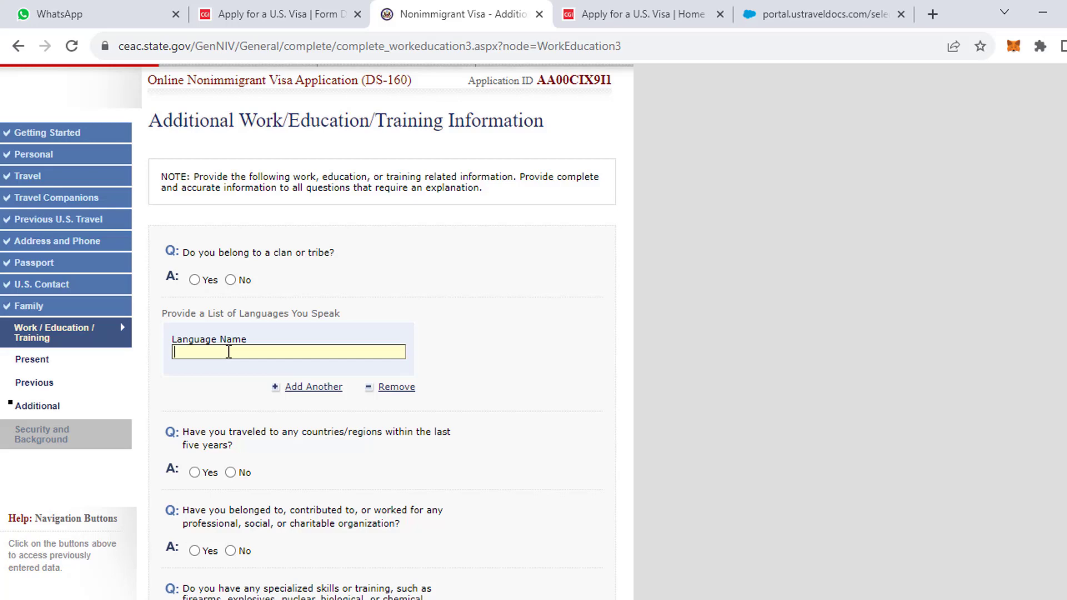
Enter ENGLISH and URDU as languages spoken, removing the extra empty third language field.
text(ENGLISH)
click(313, 390)
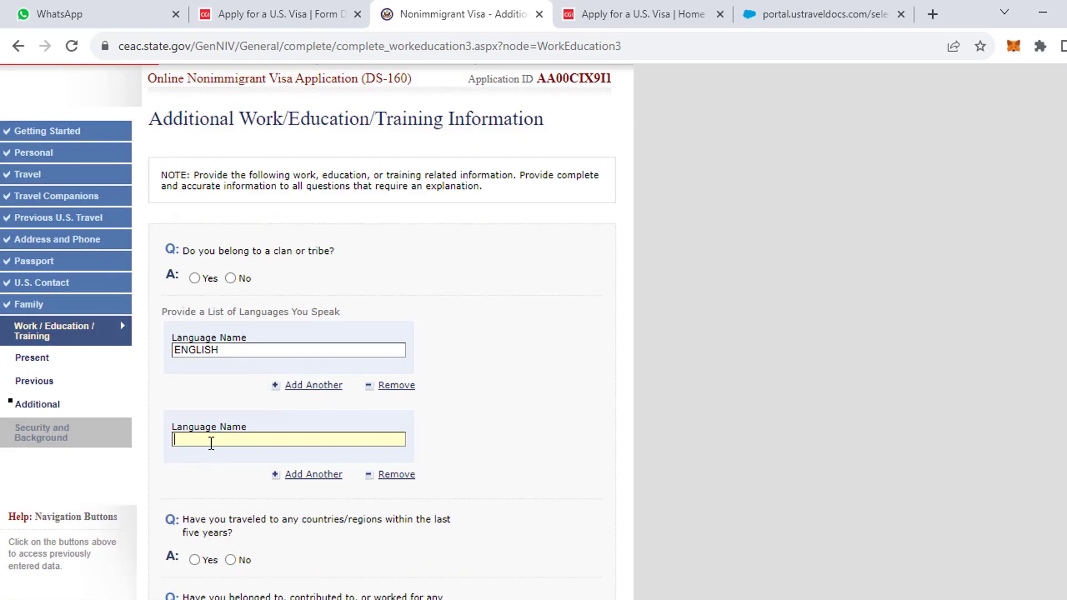
click(212, 440)
text(URDU)
scroll(332, 494, down, 1)
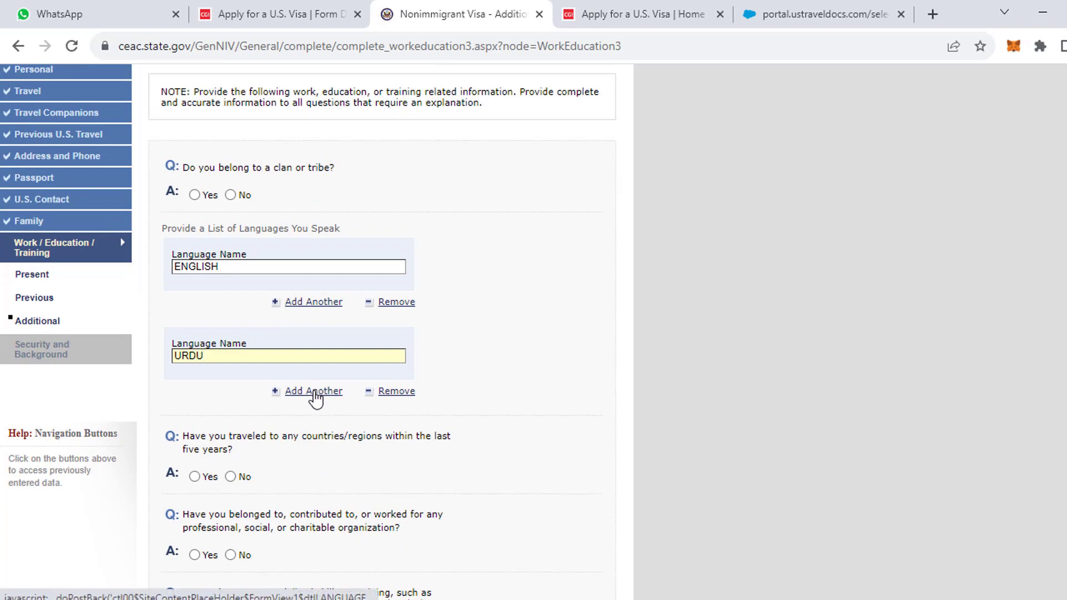
click(322, 396)
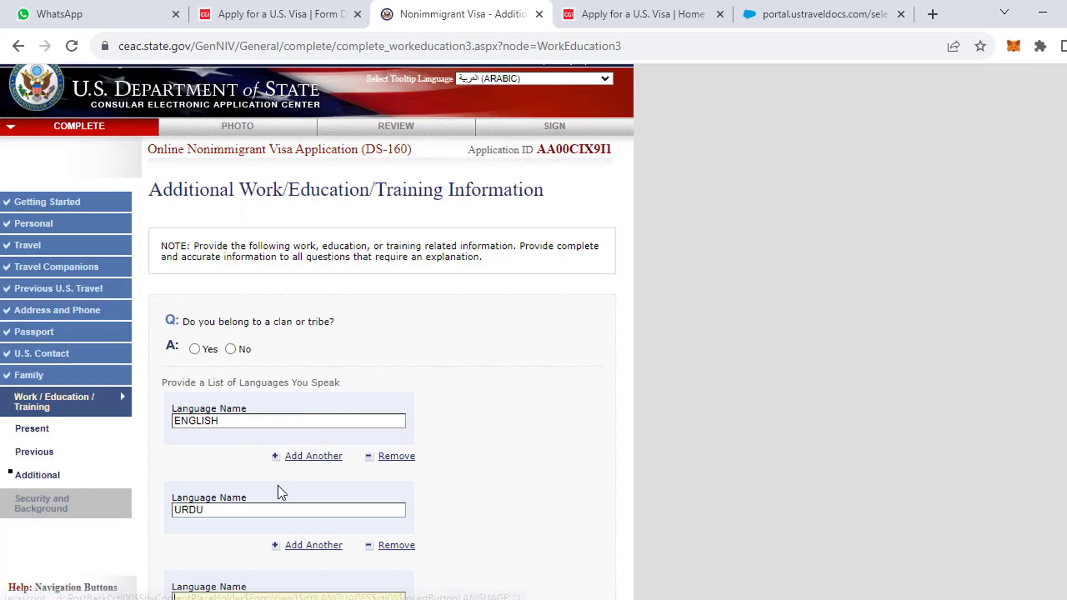
scroll(228, 438, down, 3)
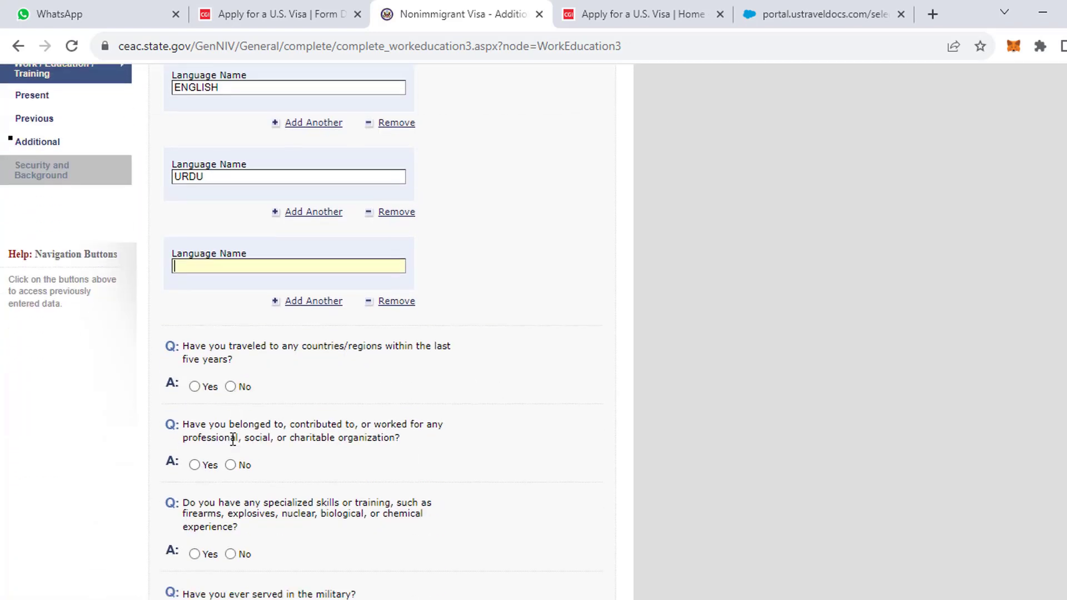
click(389, 303)
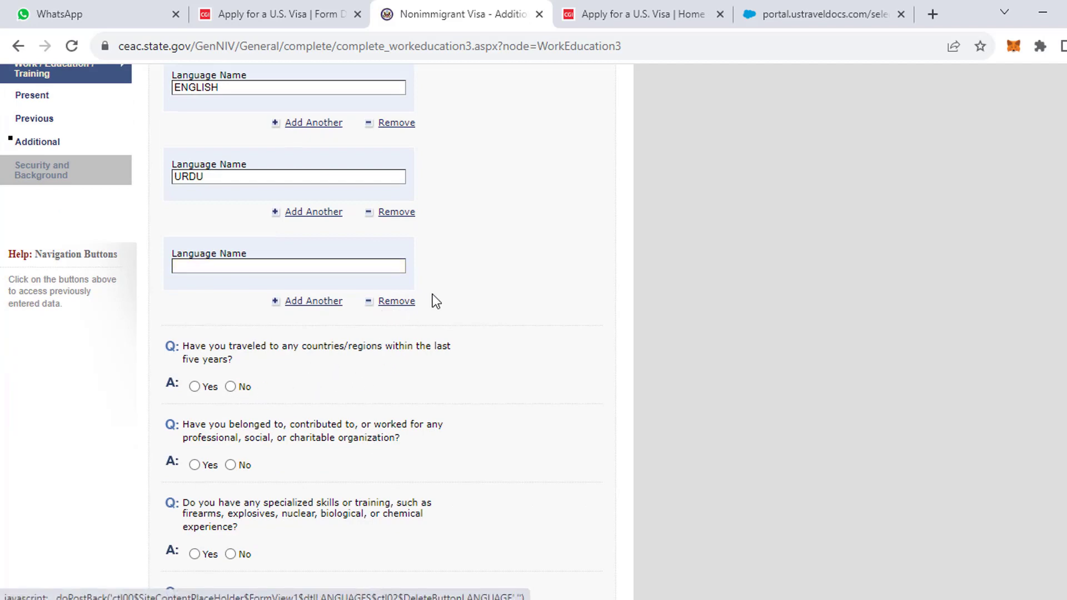
scroll(282, 316, down, 2)
scroll(362, 200, up, 2)
scroll(291, 374, down, 4)
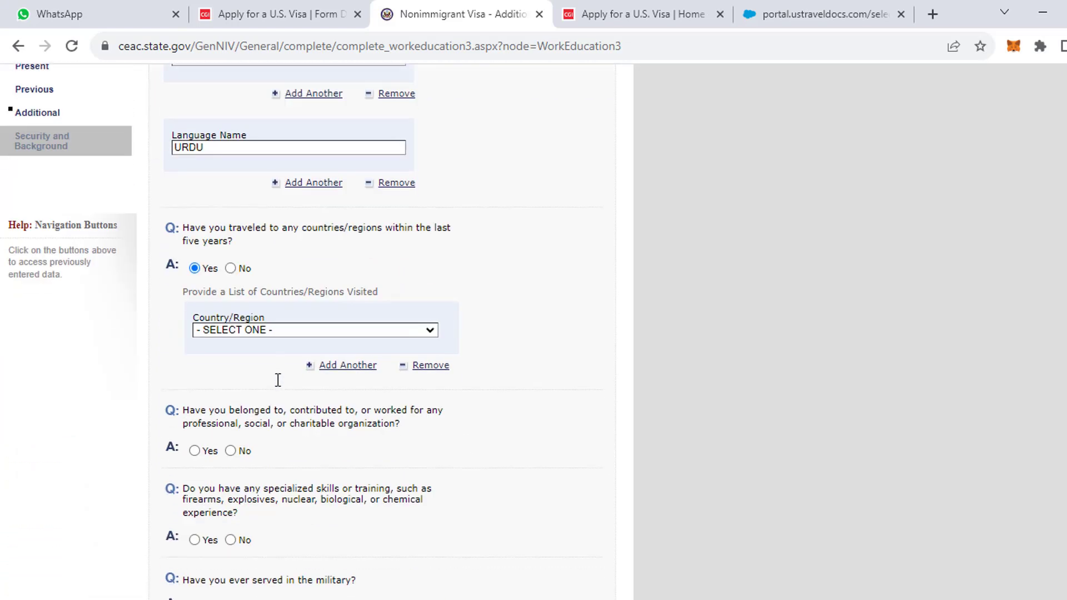
Add FRANCE, GERMANY and BULGARIA as the three countries visited in the last five years.
click(249, 333)
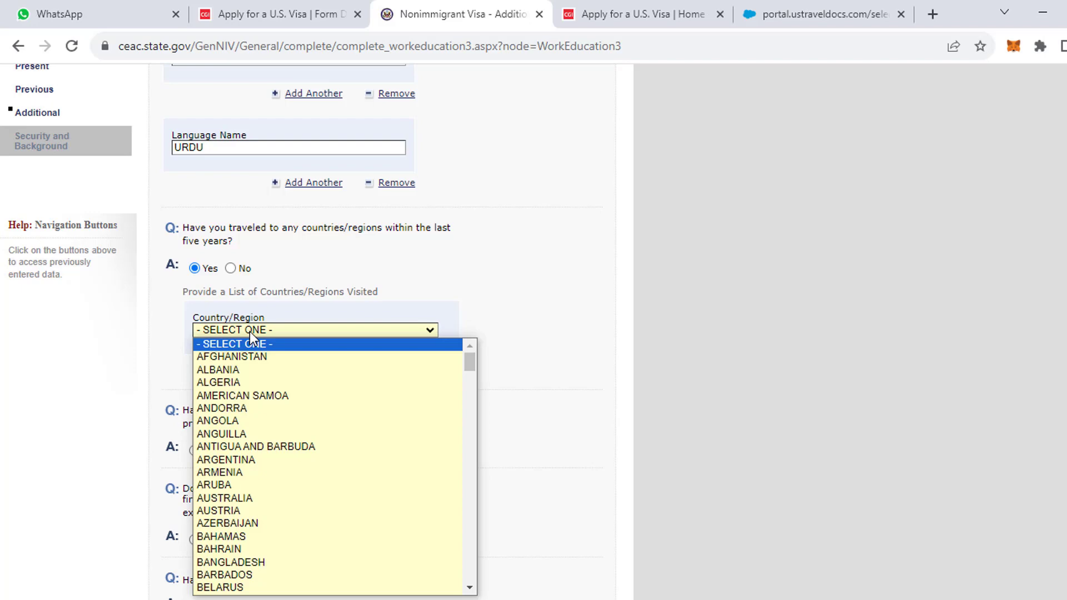
text(fr)
key(Return)
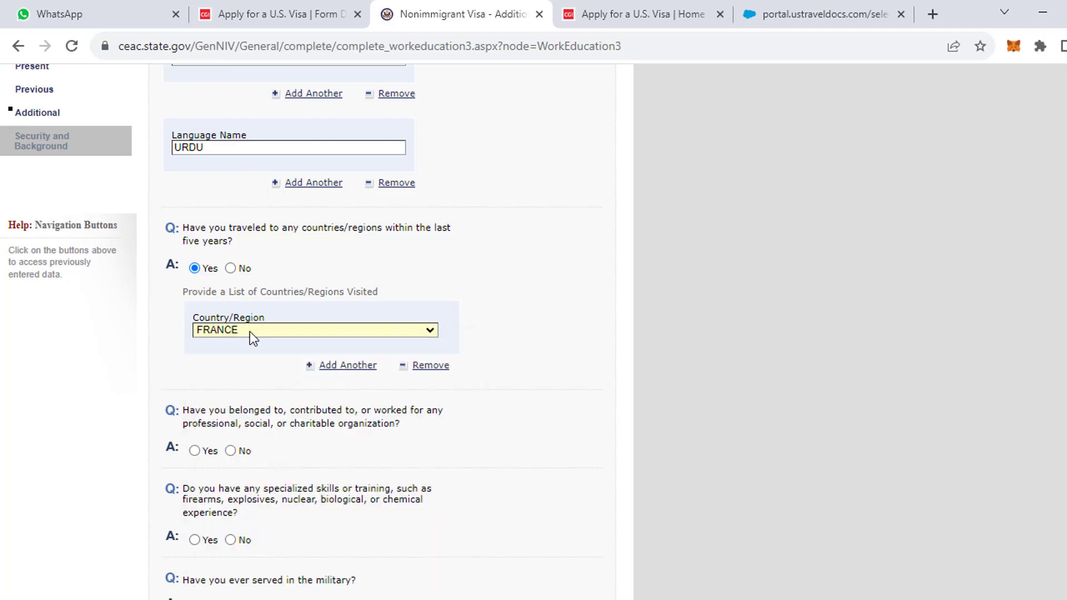
click(342, 367)
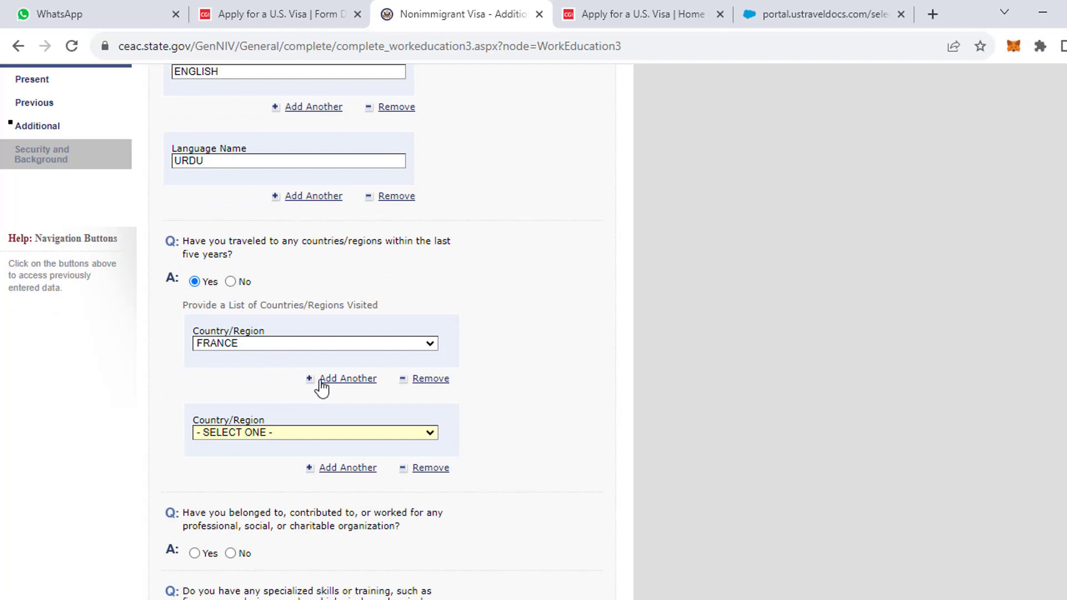
click(261, 433)
text(ger)
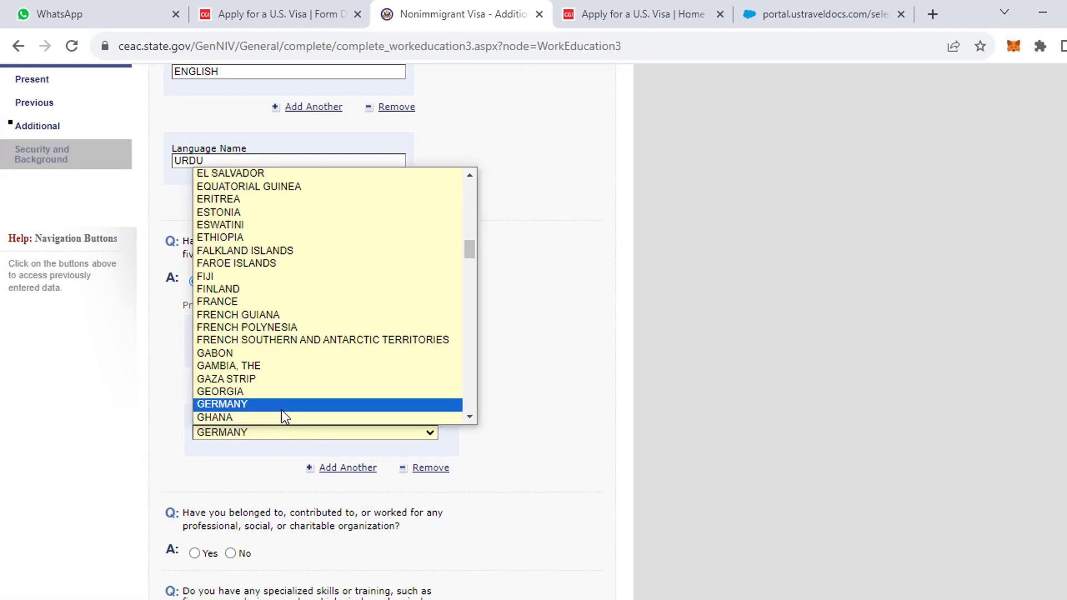
click(281, 406)
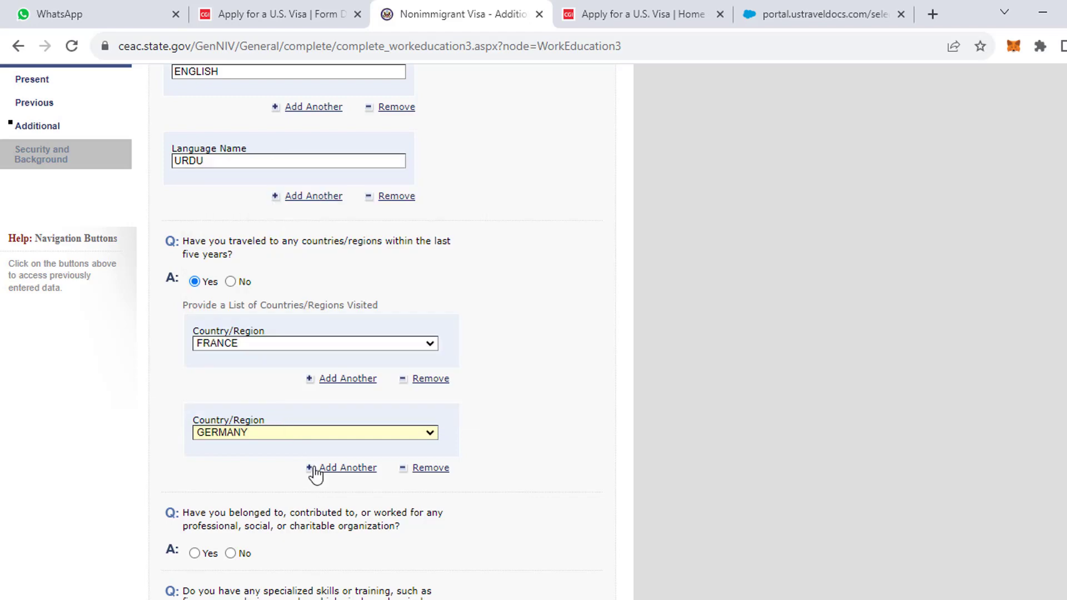
click(347, 469)
scroll(334, 482, down, 3)
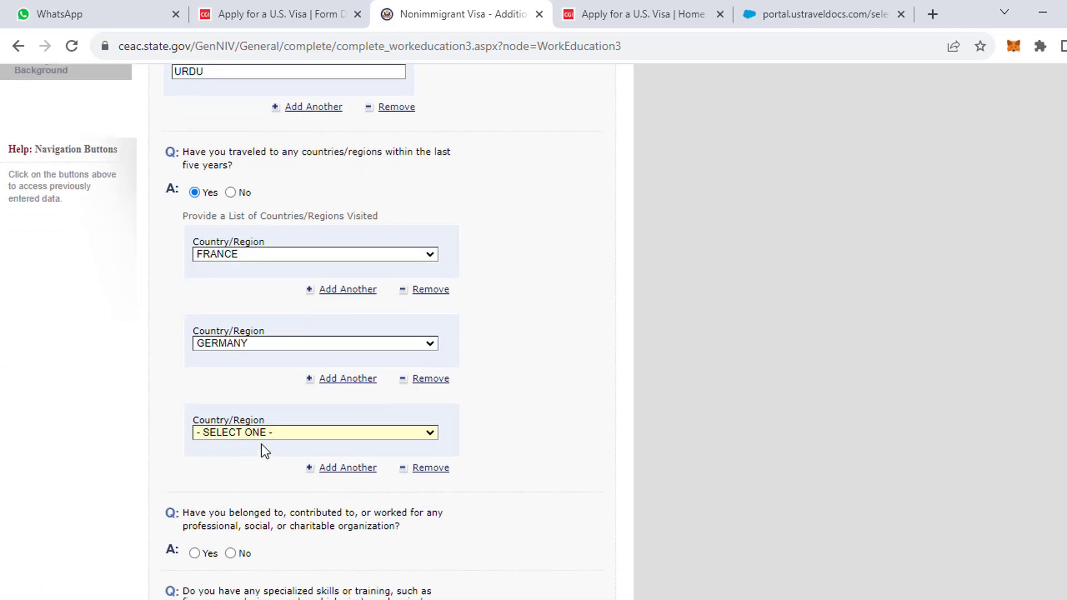
click(256, 436)
text(bu)
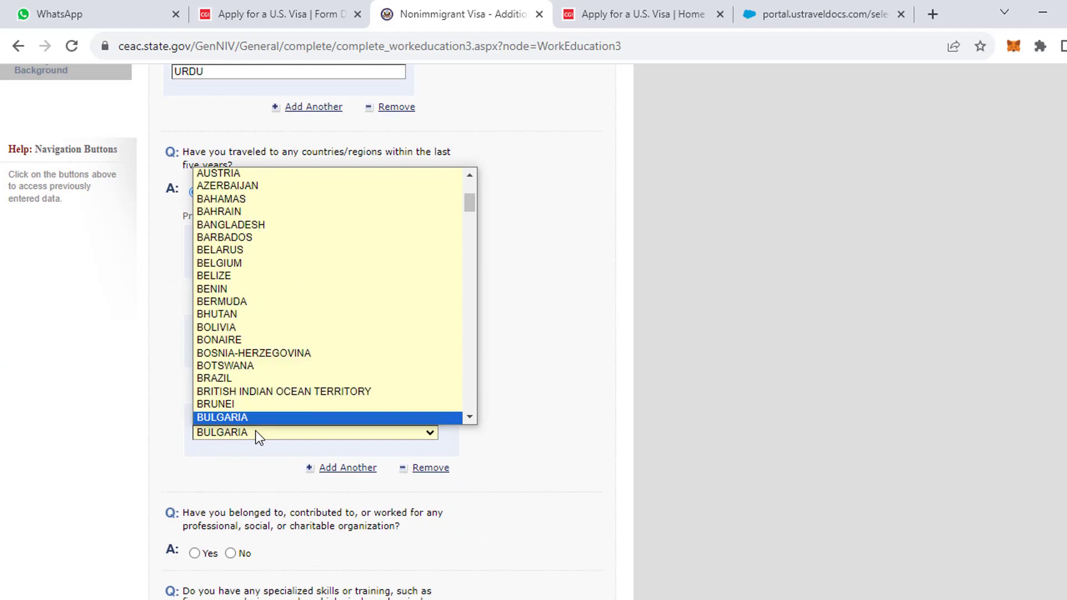
key(Return)
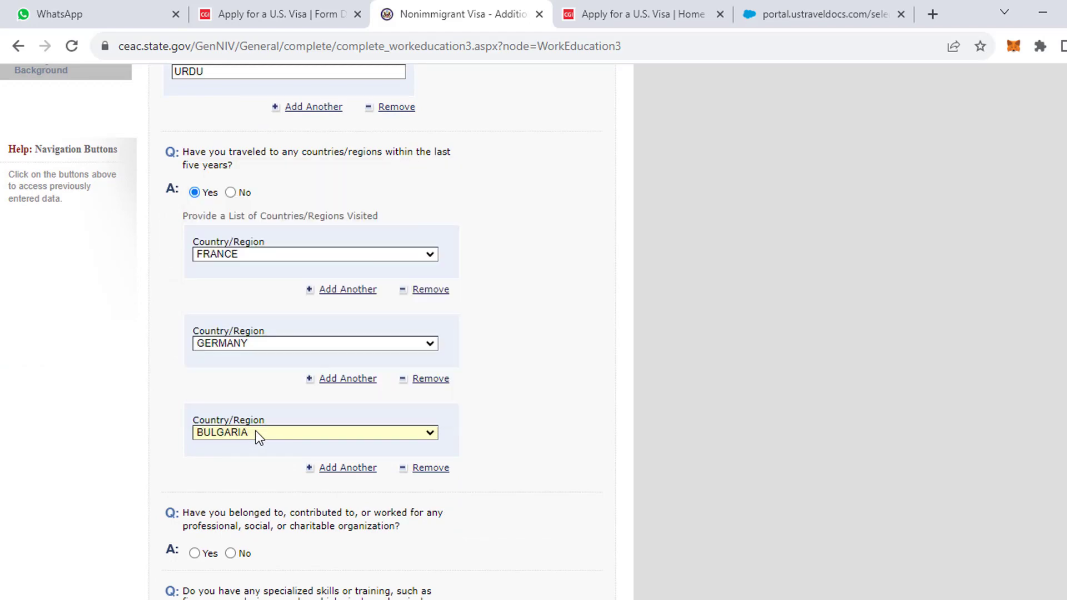
scroll(344, 432, down, 2)
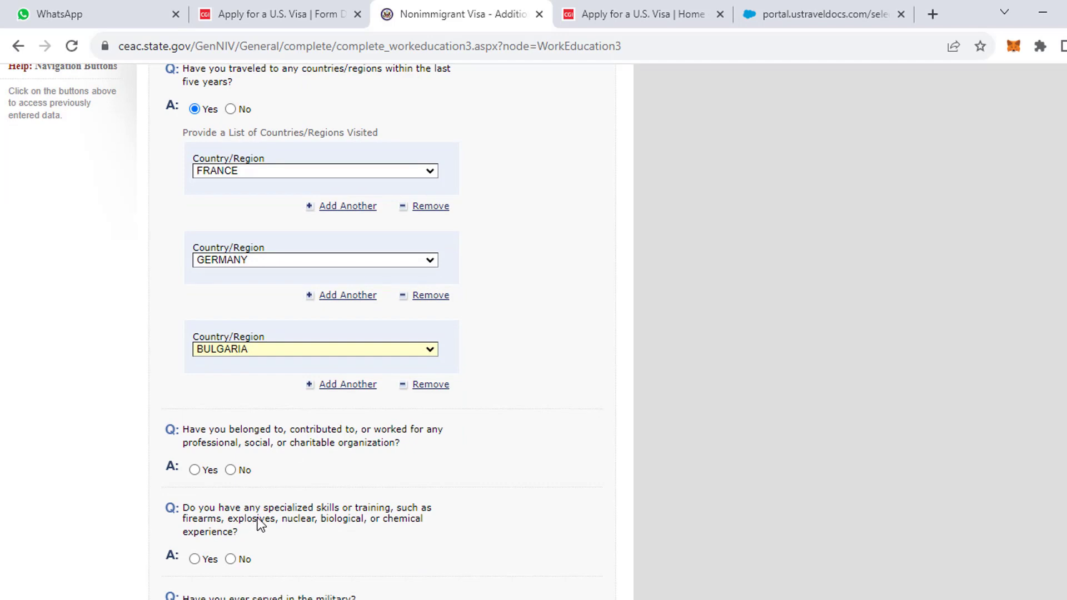
Answer No to organization membership, specialized skills and military service questions, then save.
click(230, 469)
scroll(233, 468, down, 3)
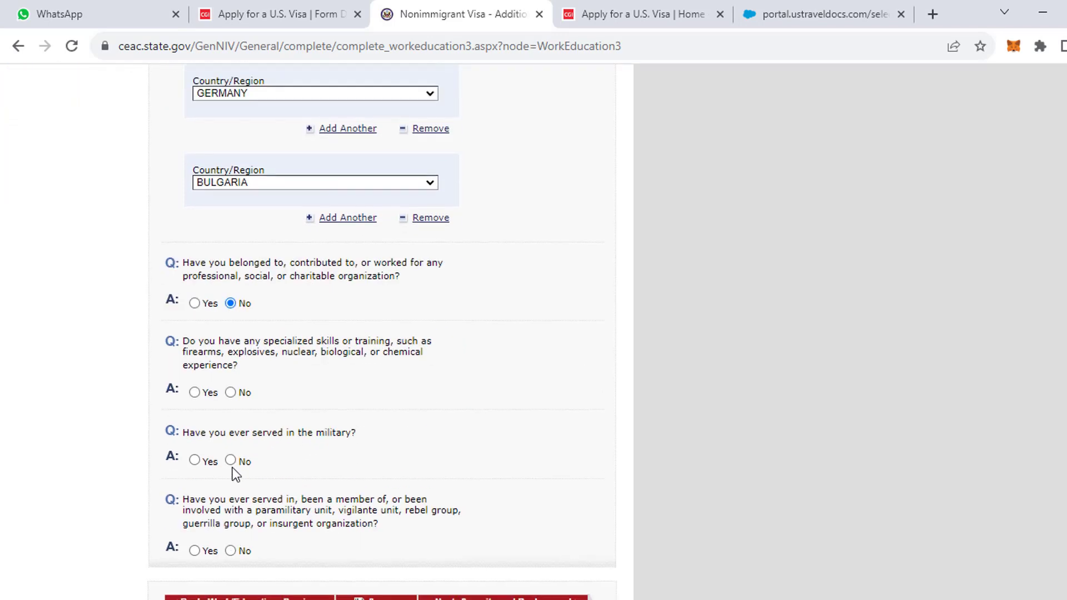
scroll(238, 424, up, 5)
scroll(239, 418, down, 3)
scroll(243, 437, down, 3)
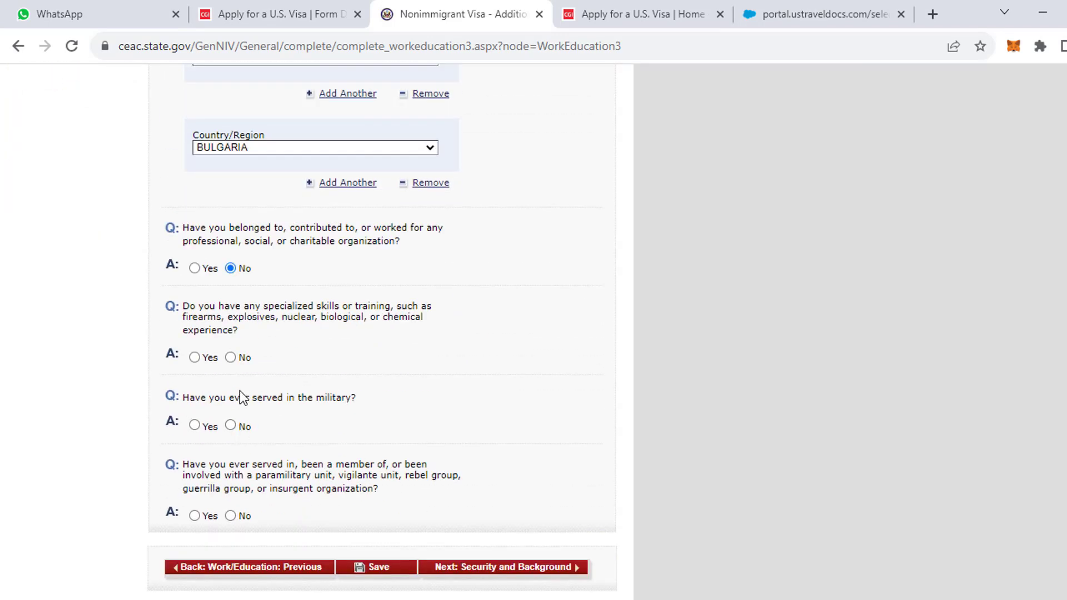
click(242, 359)
scroll(234, 374, down, 2)
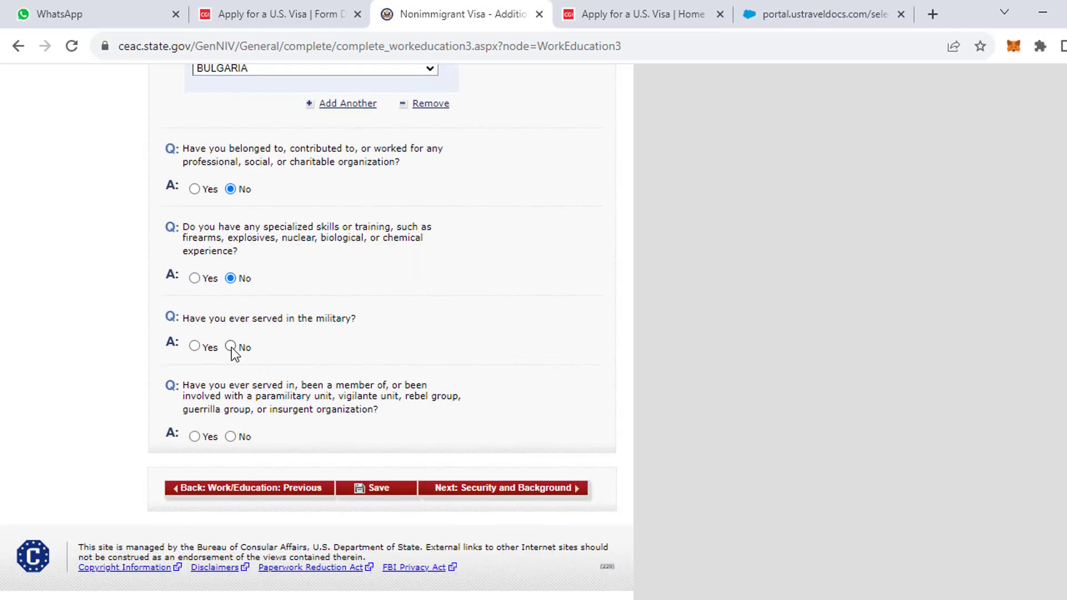
click(232, 347)
scroll(232, 440, up, 5)
scroll(239, 432, down, 5)
click(386, 490)
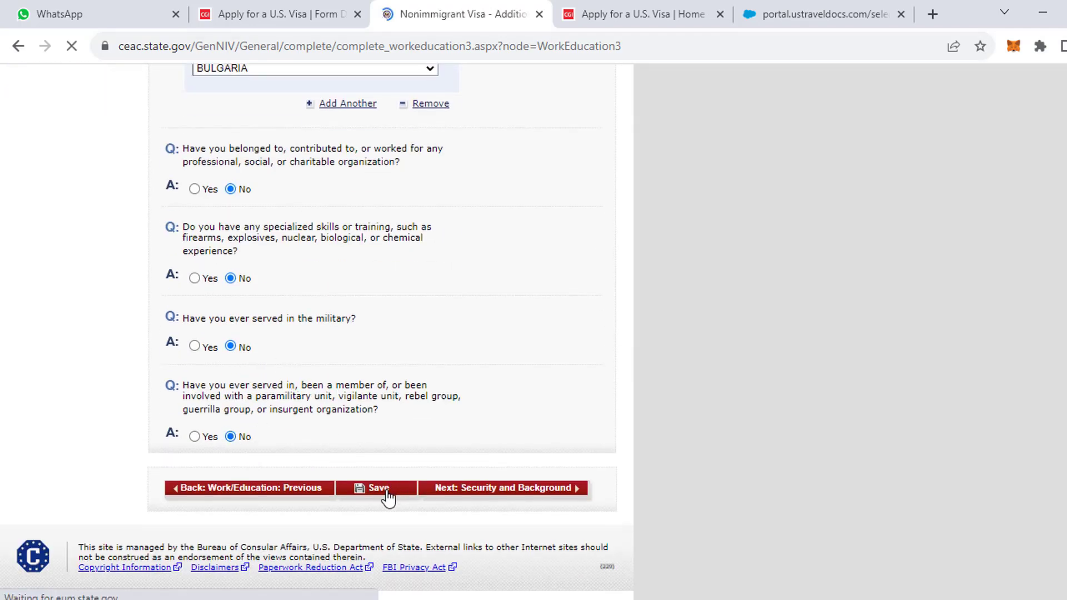
Answer No to the clan or tribe question and continue to Security and Background Part 1.
scroll(389, 498, down, 6)
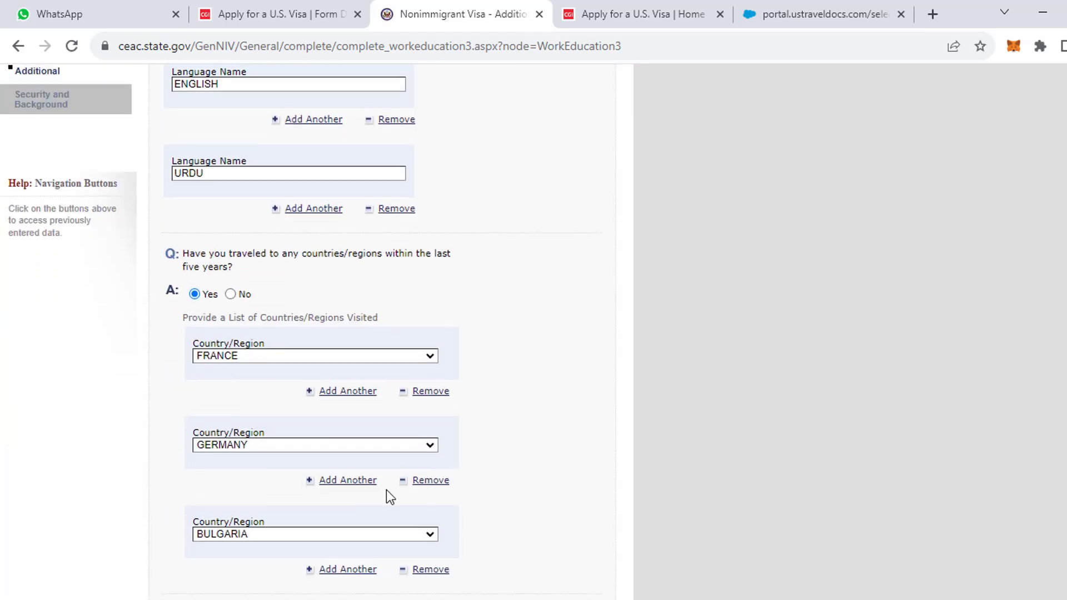
scroll(388, 499, up, 4)
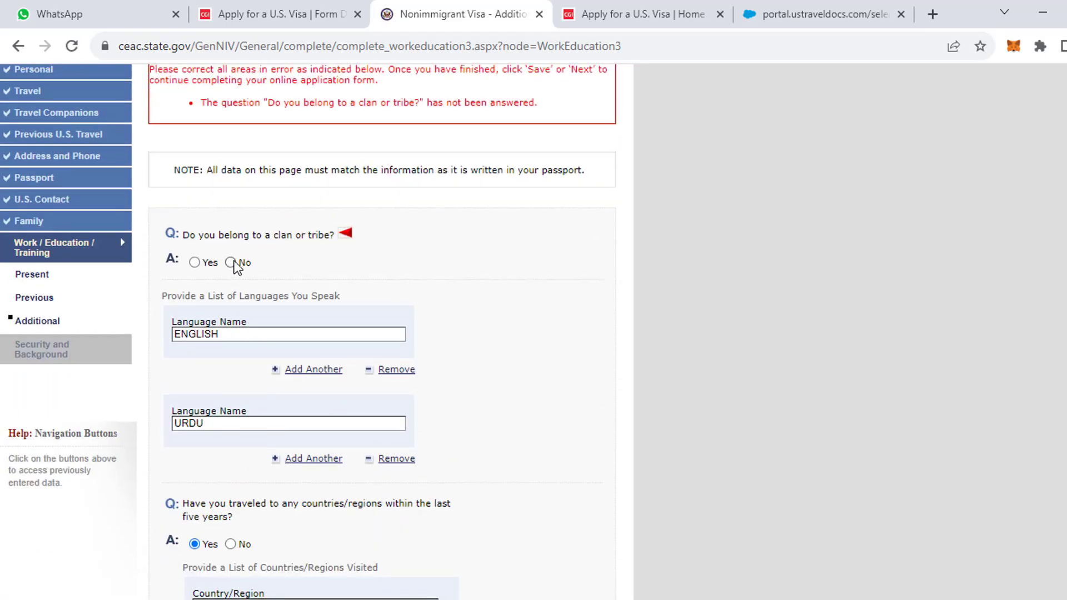
click(233, 264)
scroll(286, 384, down, 3)
scroll(286, 379, down, 10)
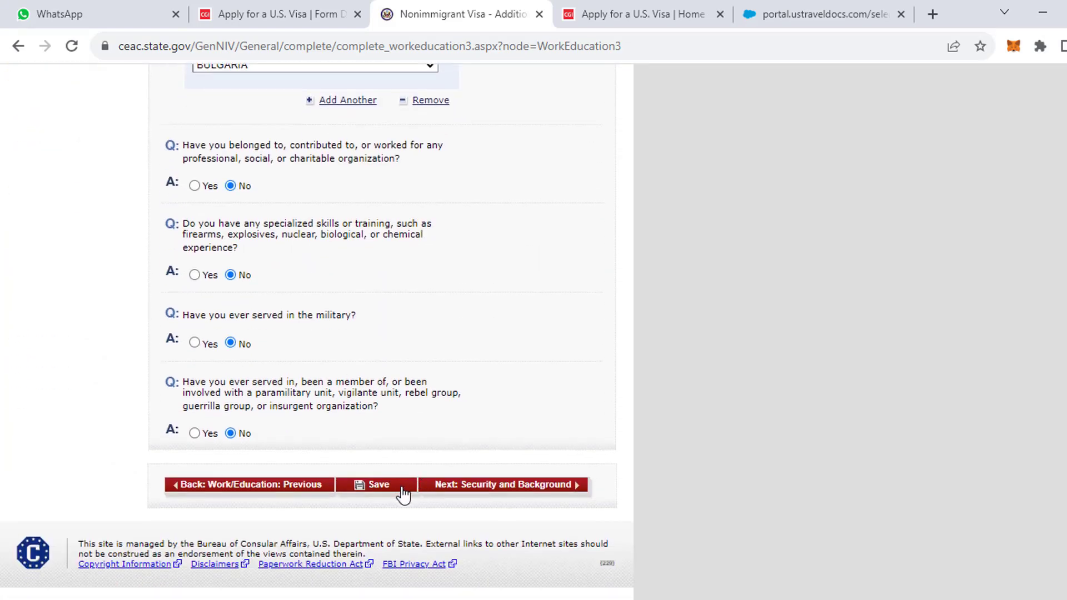
click(465, 489)
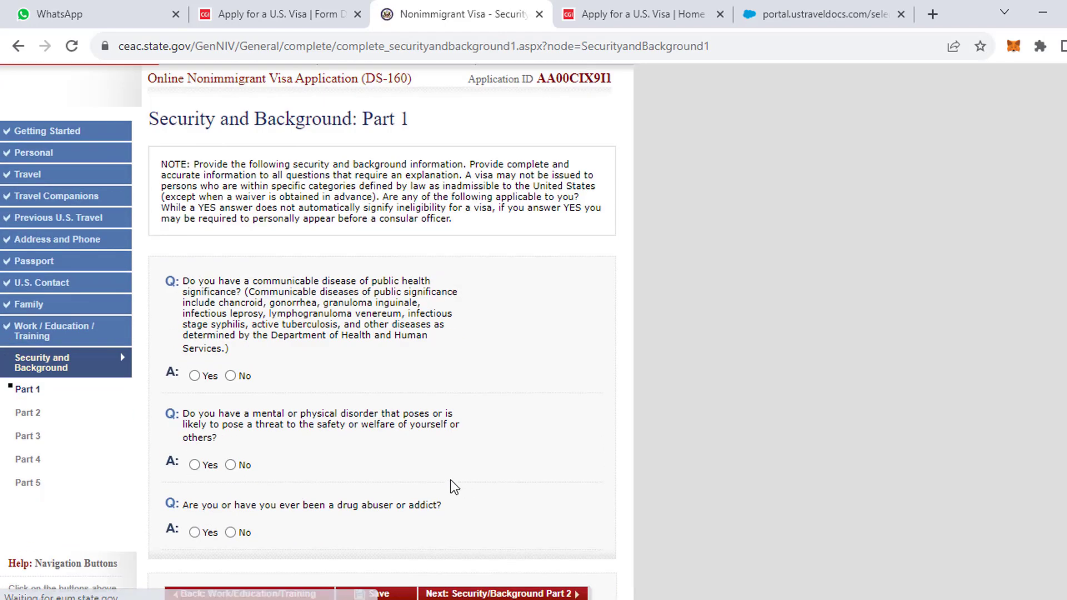
Answer No to communicable disease, mental disorder and drug abuse questions, then save and continue.
click(234, 376)
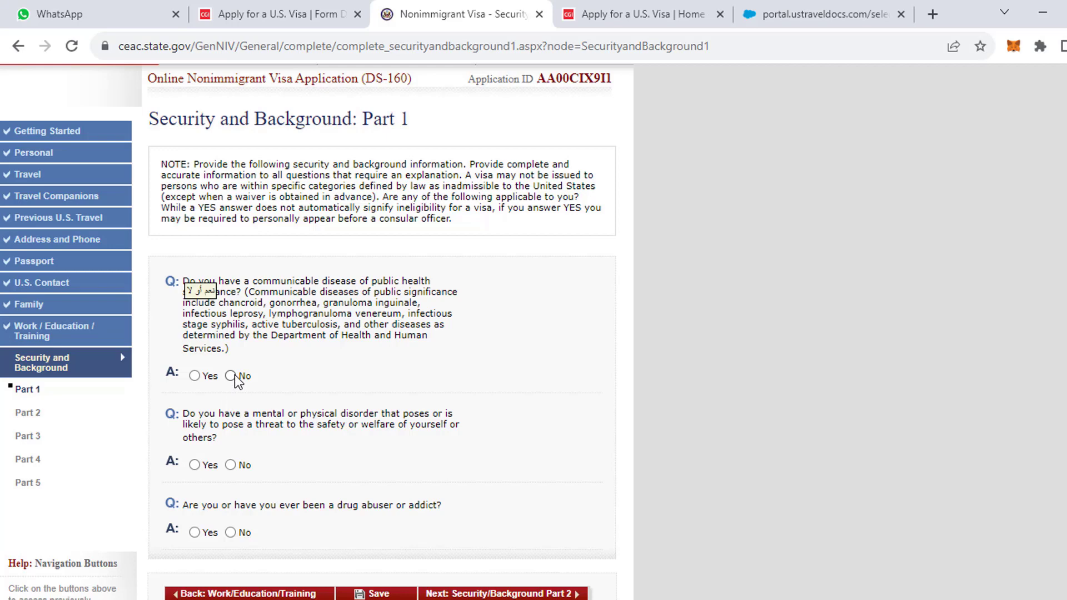
click(231, 465)
scroll(275, 469, down, 3)
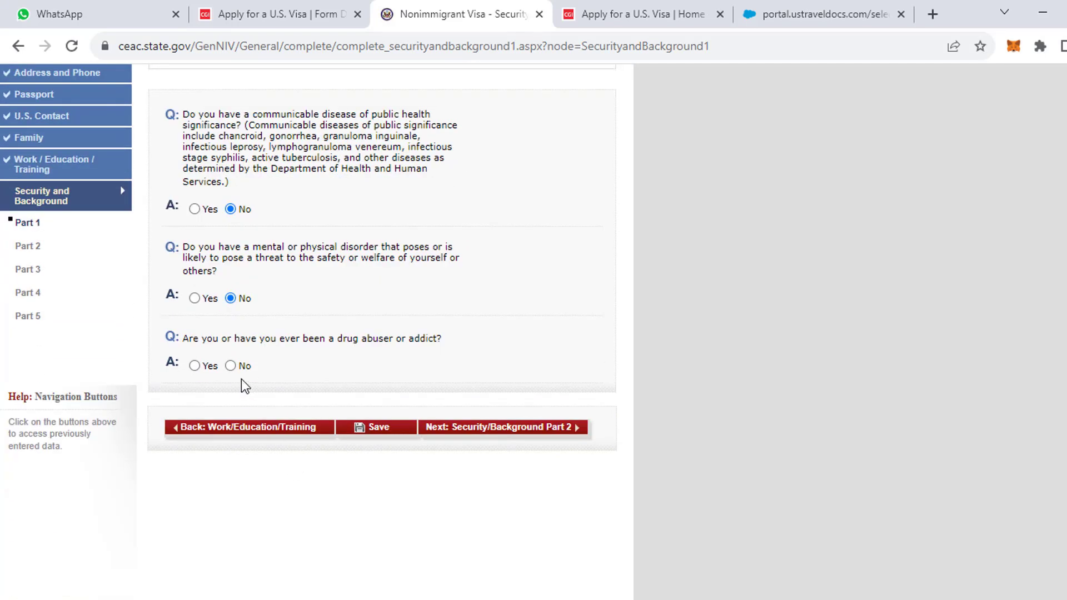
click(231, 367)
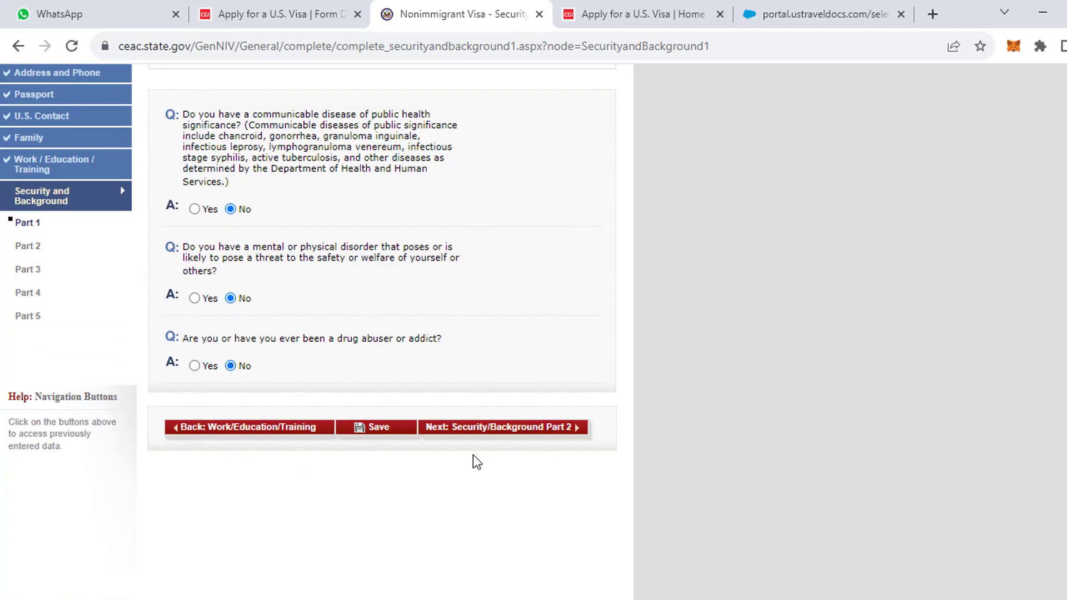
click(395, 430)
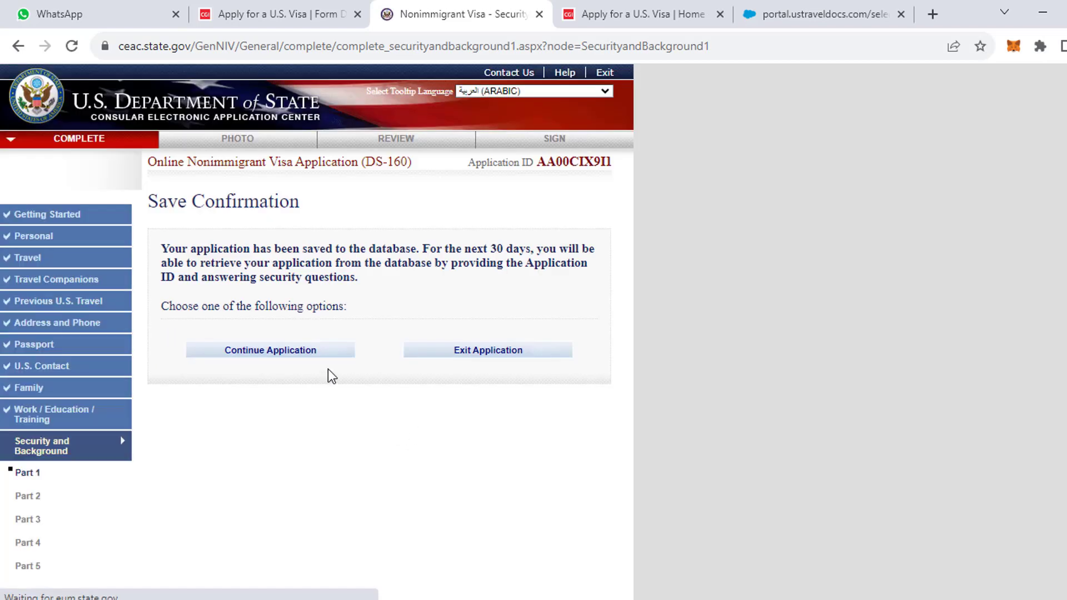
click(303, 353)
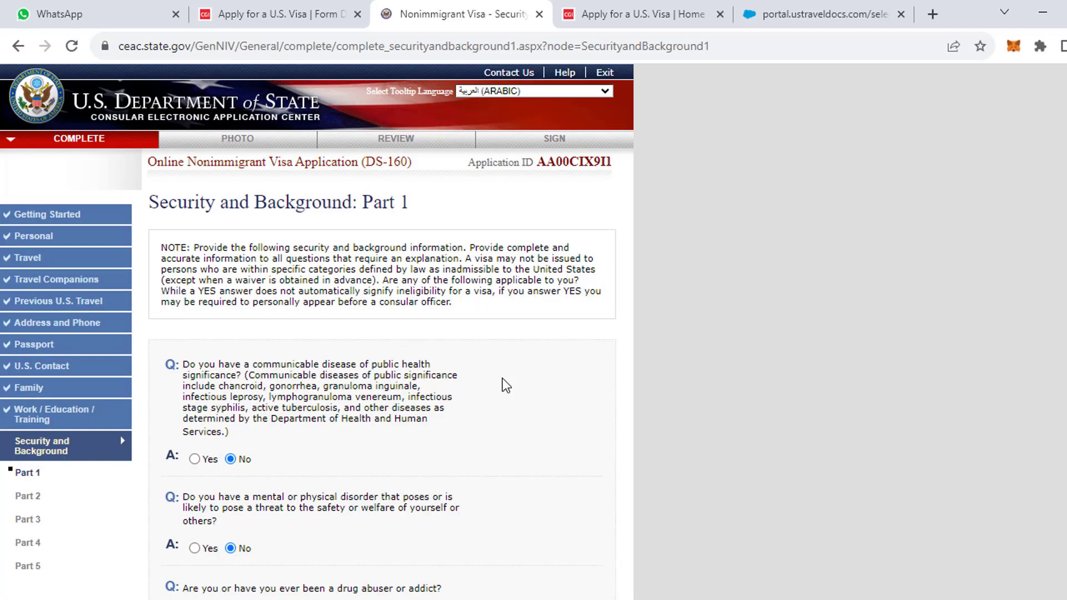
scroll(489, 395, down, 7)
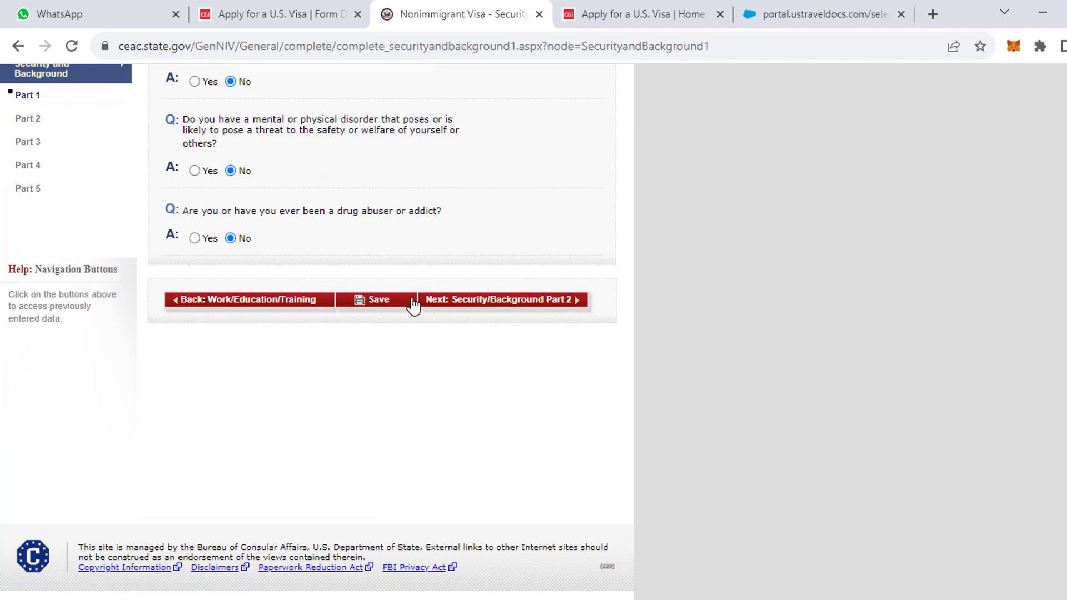
In Part 2, answer No to arrest, controlled-substances, prostitution and money-laundering questions.
click(479, 303)
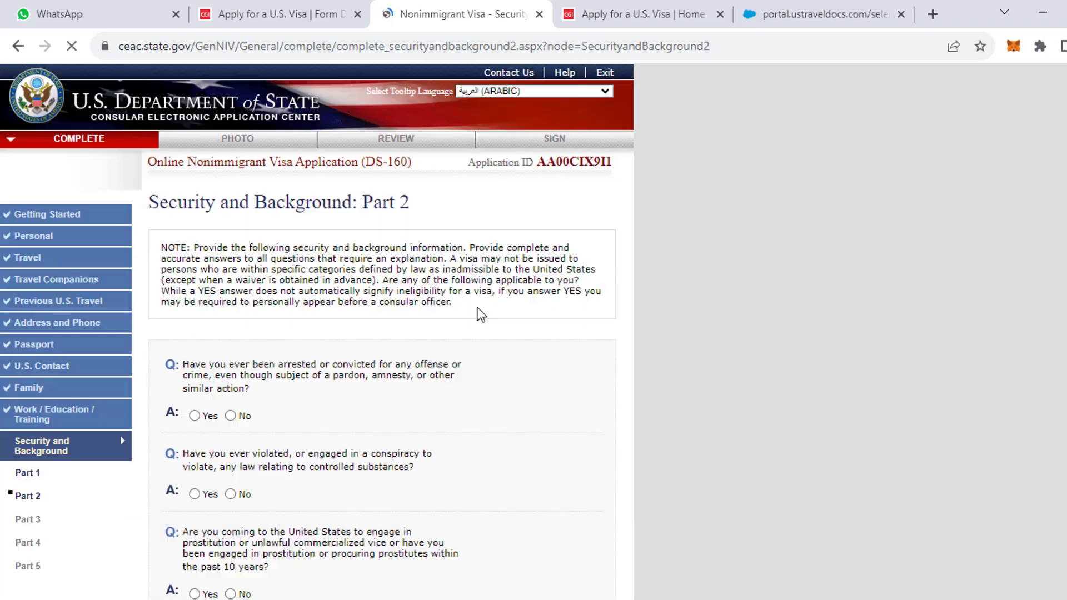
scroll(473, 319, down, 3)
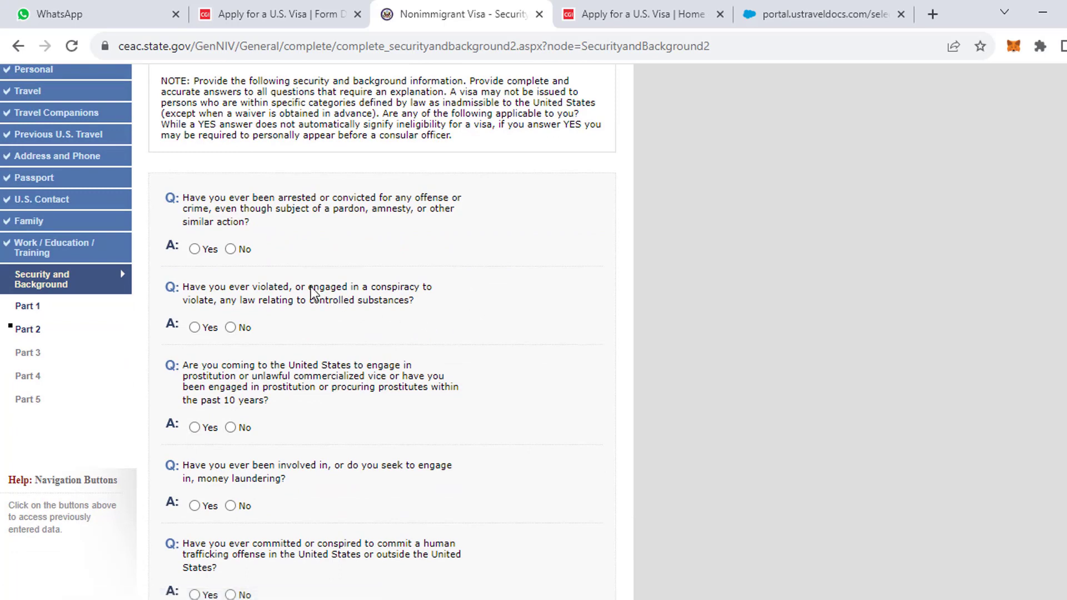
click(231, 250)
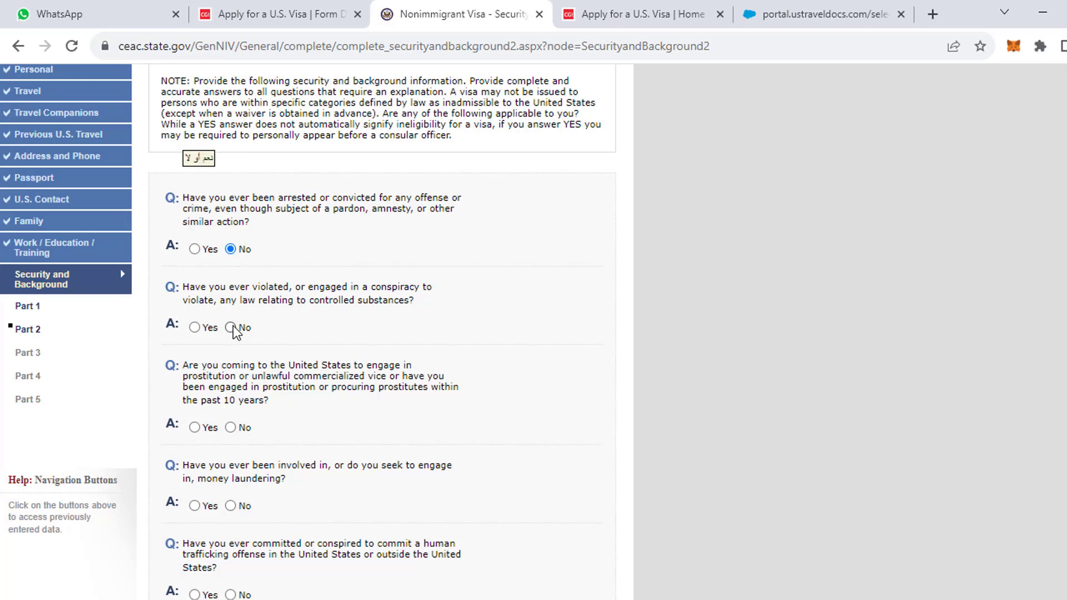
click(231, 327)
scroll(232, 333, down, 3)
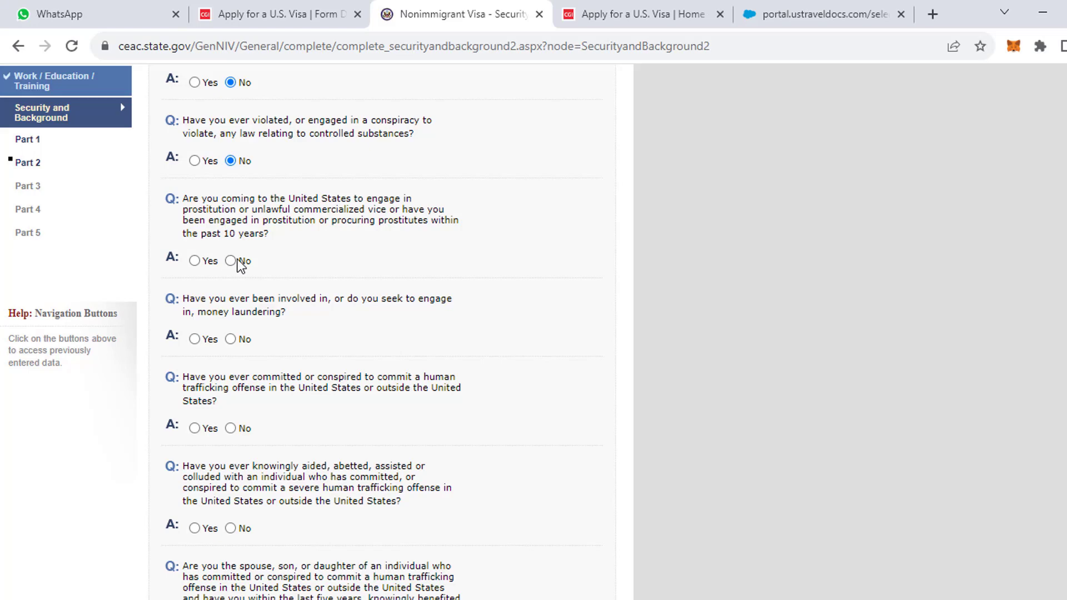
click(238, 260)
click(233, 339)
Answer No to the three human-trafficking questions, save, and go on to Part 3.
scroll(239, 367, down, 2)
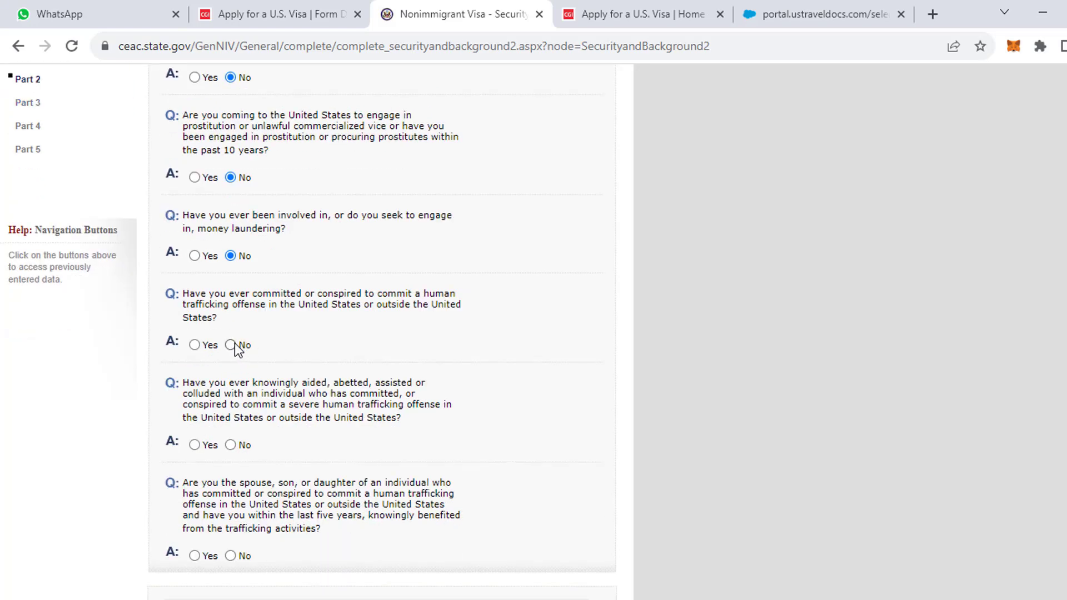
click(232, 344)
scroll(234, 401, down, 2)
click(232, 363)
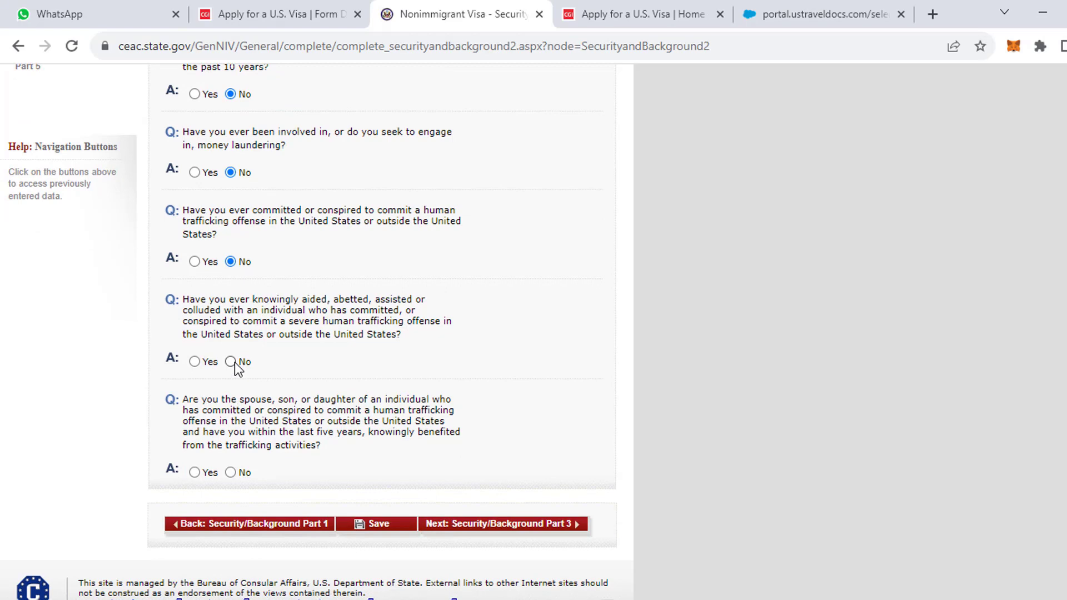
click(231, 474)
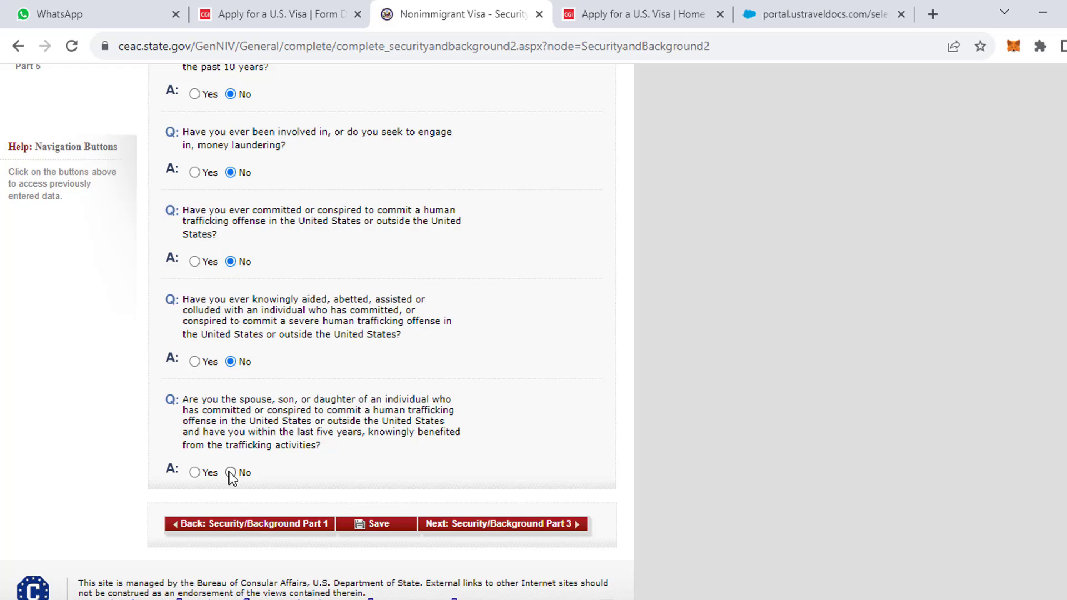
click(374, 528)
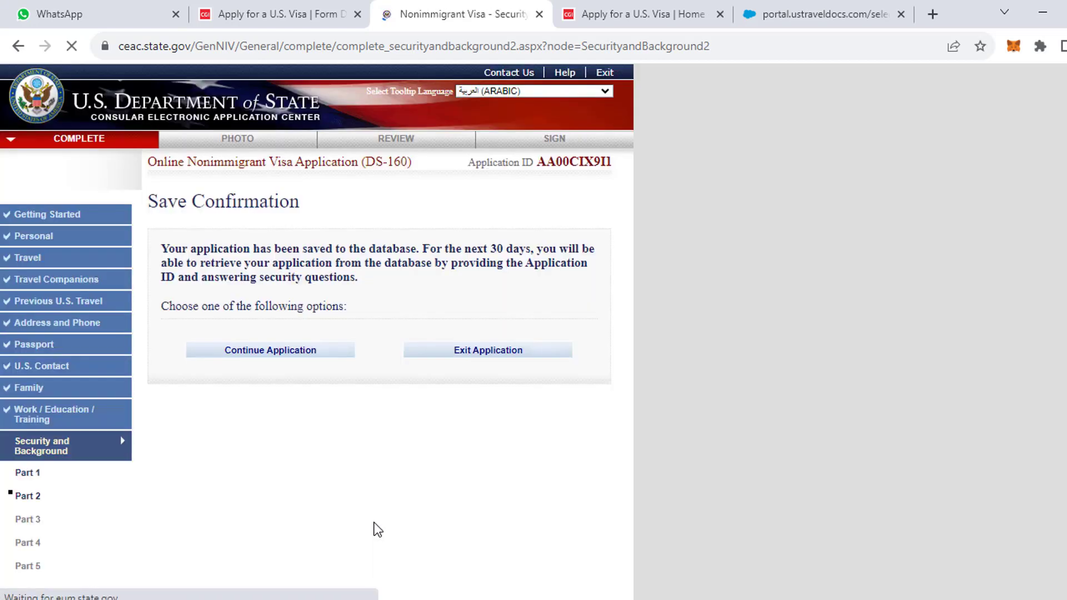
click(290, 269)
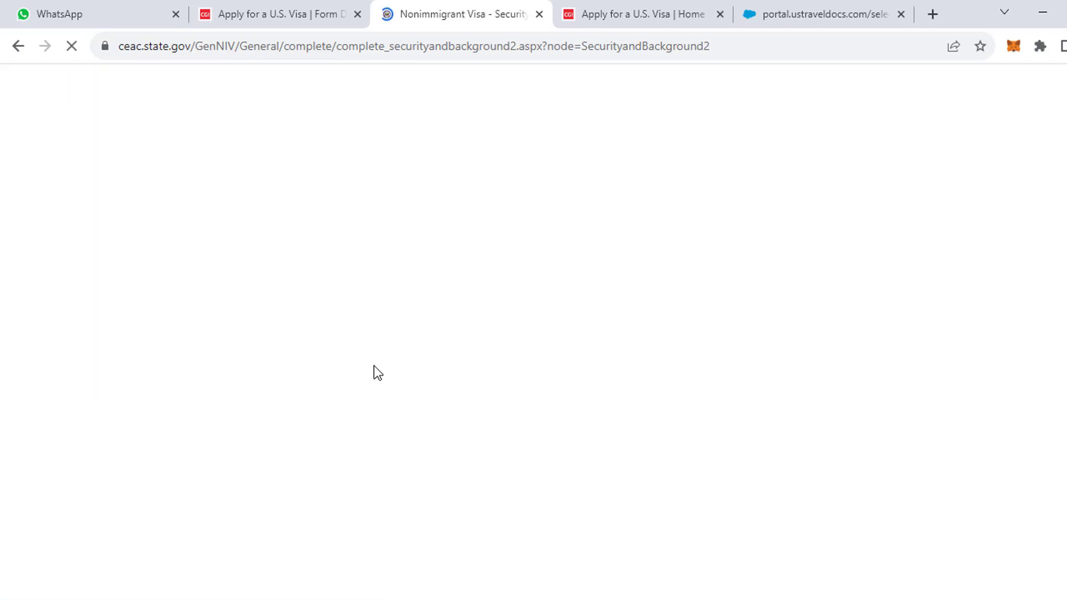
scroll(374, 366, down, 4)
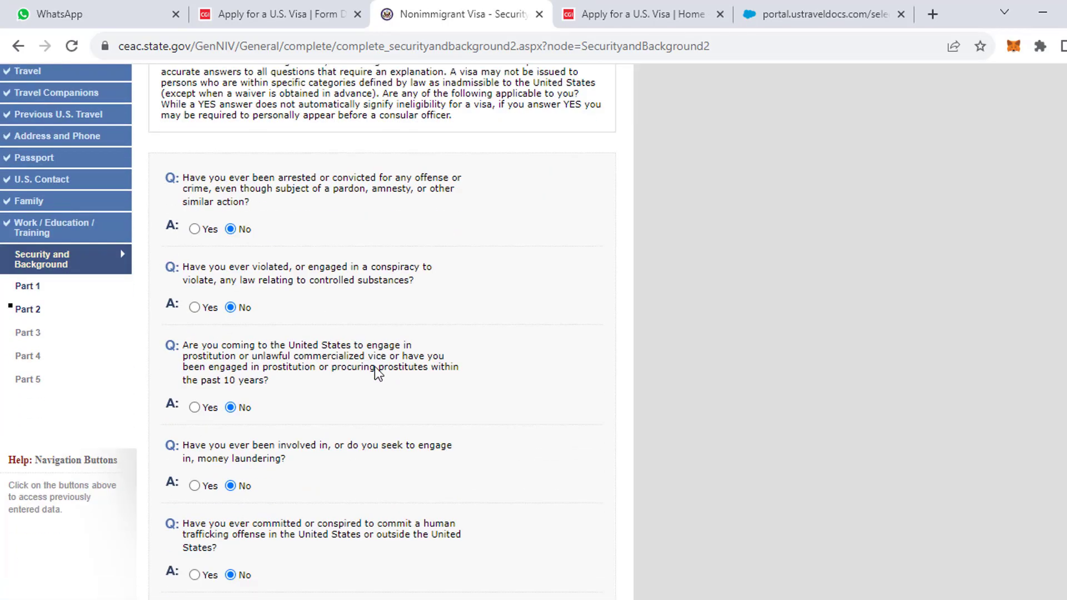
scroll(378, 374, down, 5)
click(483, 490)
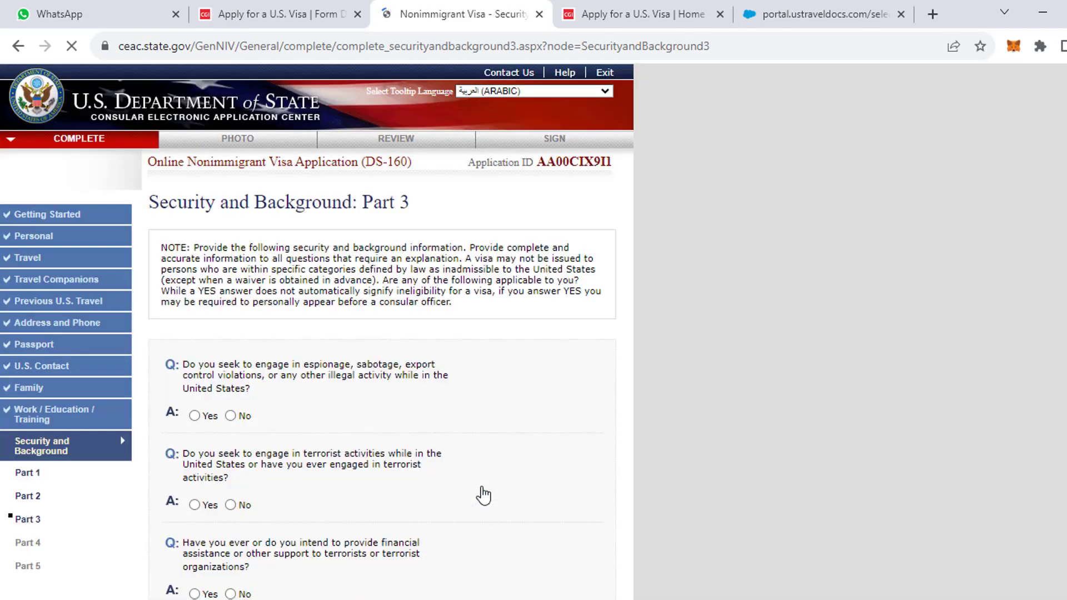
Answer No to the espionage, terrorist activity, financing, membership and relative's terrorism questions.
scroll(483, 490, down, 3)
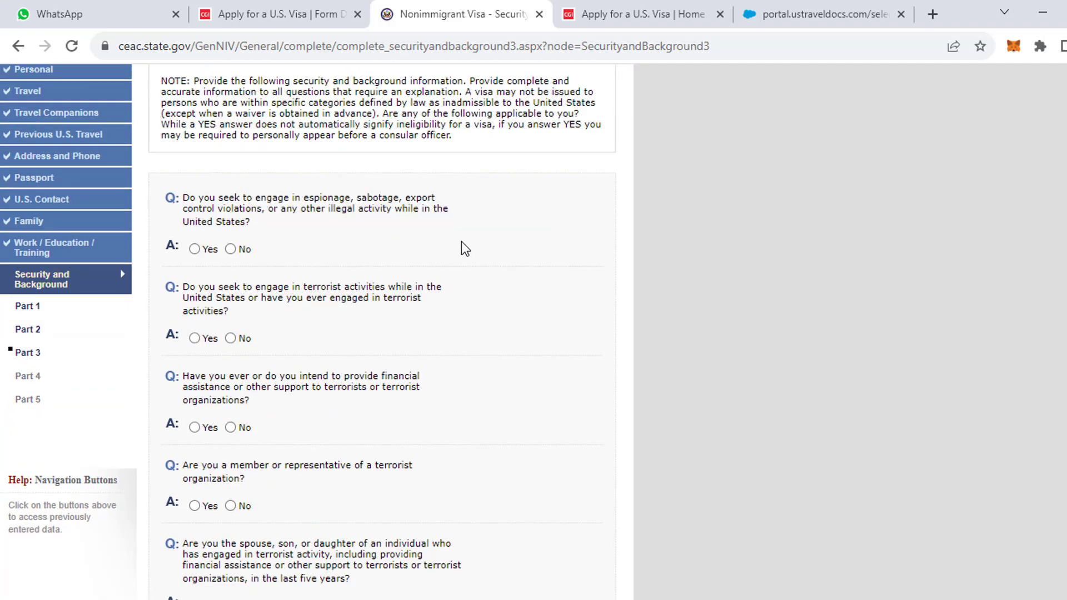
click(233, 249)
click(230, 337)
scroll(237, 428, down, 3)
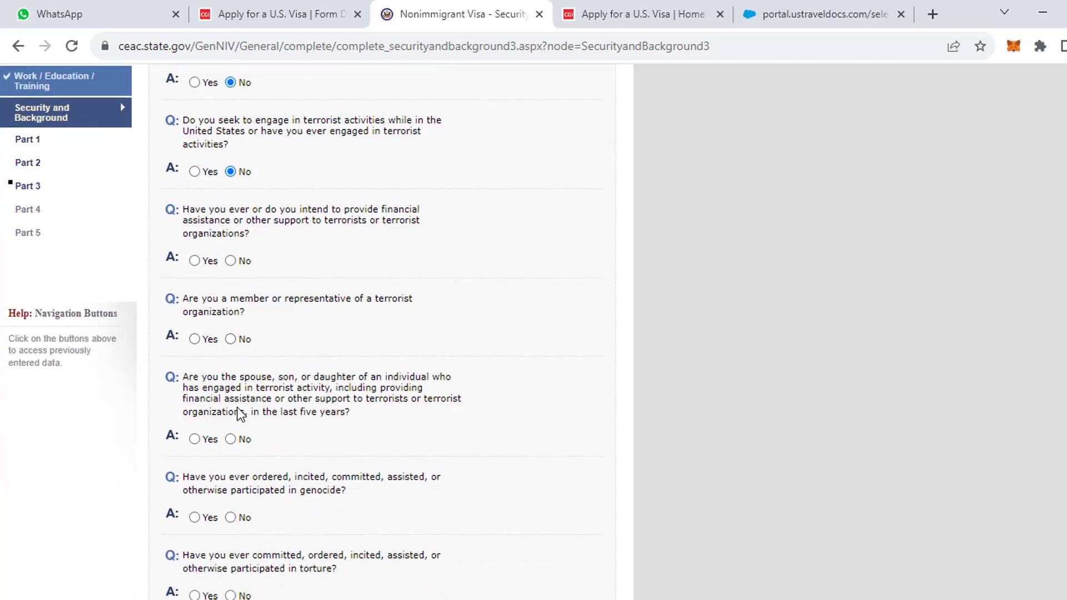
click(230, 261)
click(230, 339)
scroll(250, 347, down, 3)
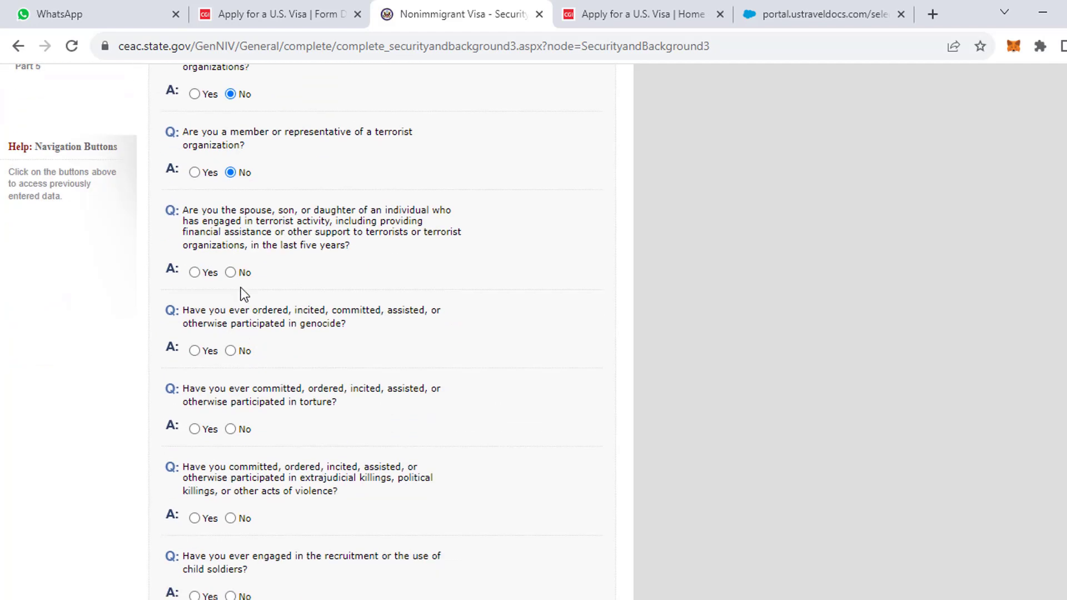
click(233, 273)
scroll(248, 303, down, 2)
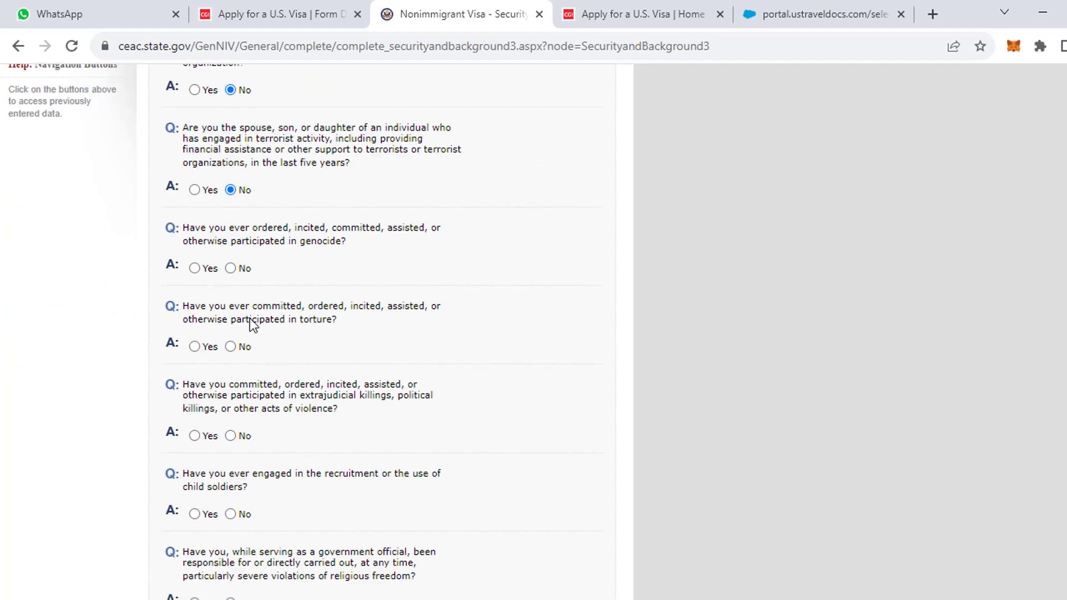
Answer No to genocide, torture, killings, child soldiers, religious-freedom and population-control questions, then save.
click(236, 272)
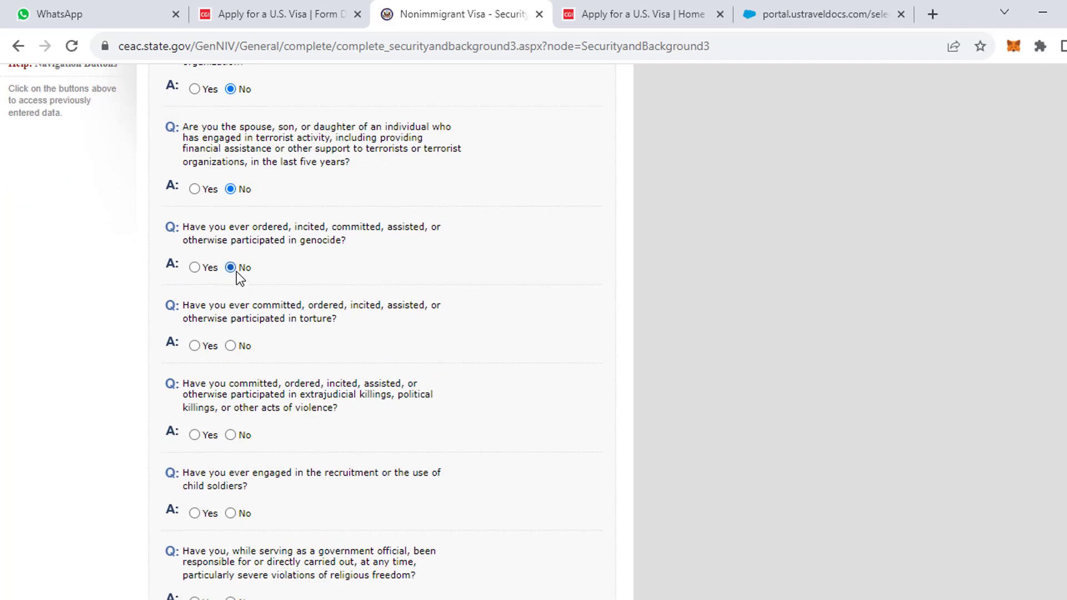
click(236, 345)
scroll(235, 311, down, 3)
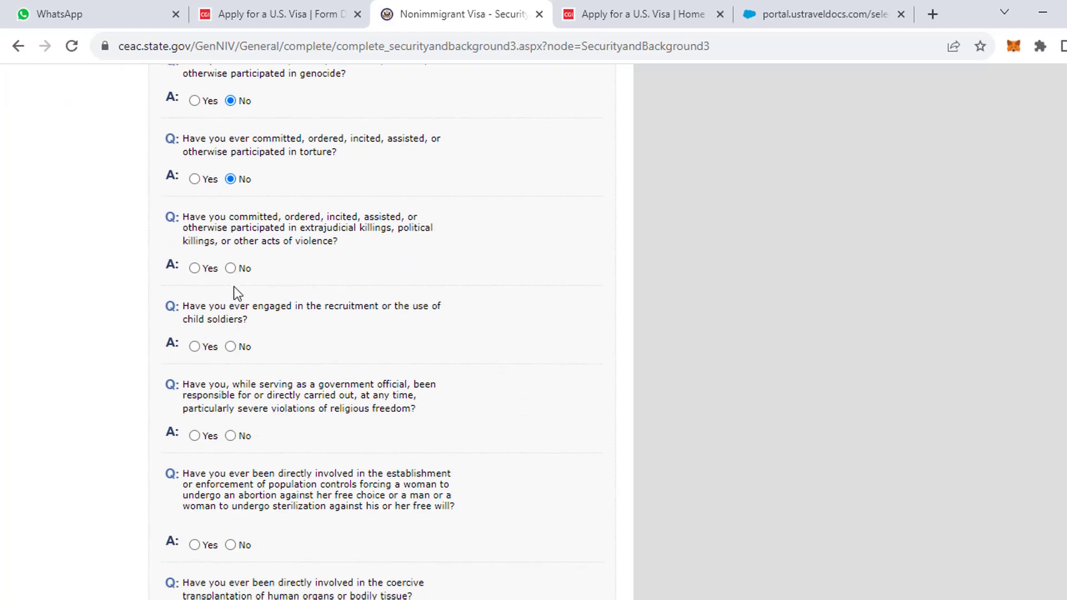
click(231, 268)
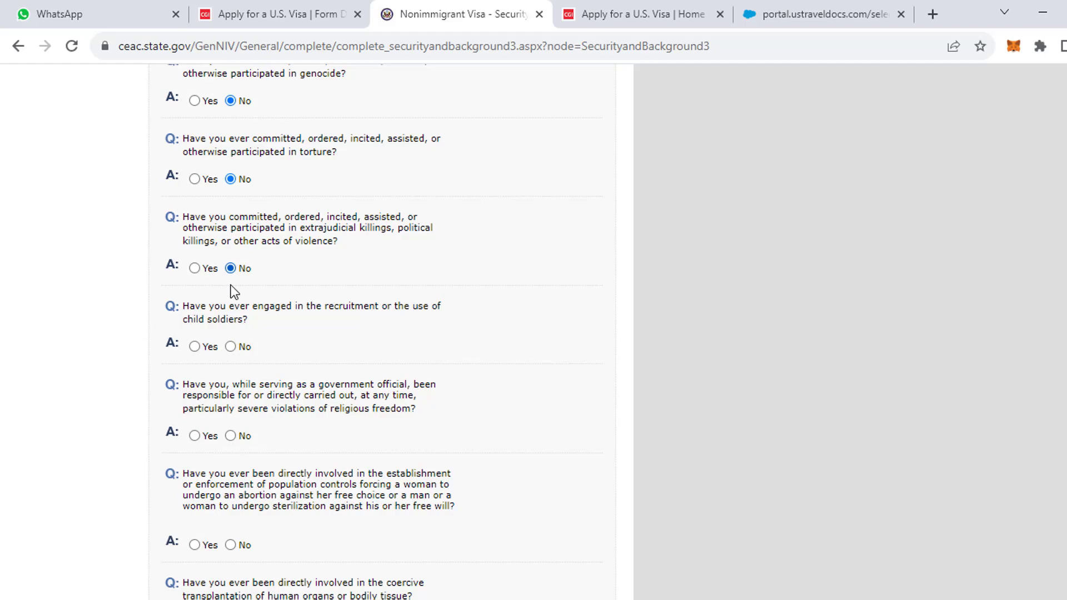
click(232, 346)
scroll(228, 421, down, 2)
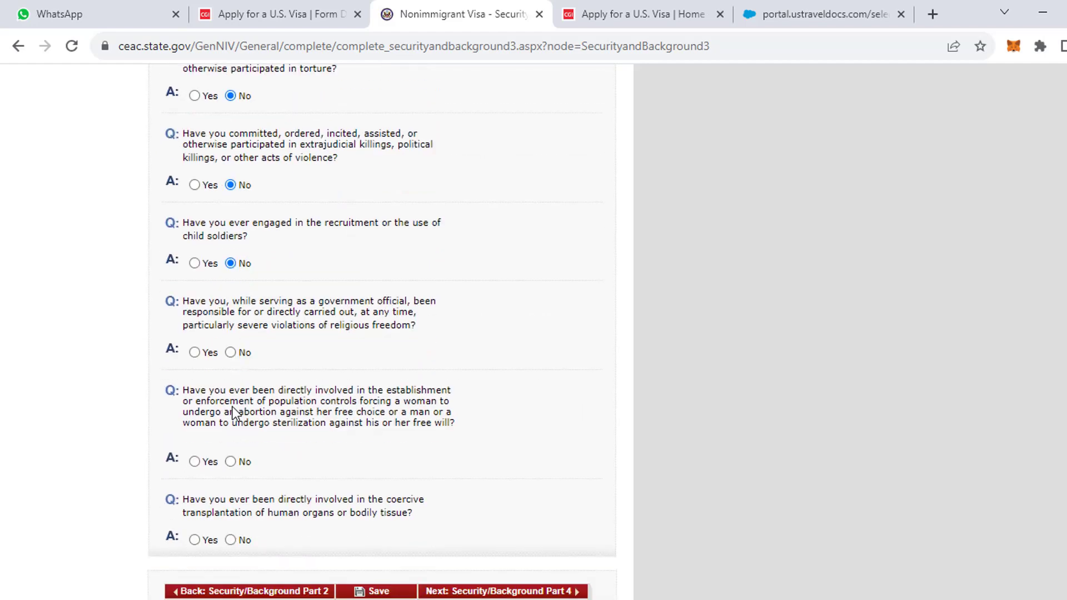
click(232, 354)
scroll(236, 384, down, 2)
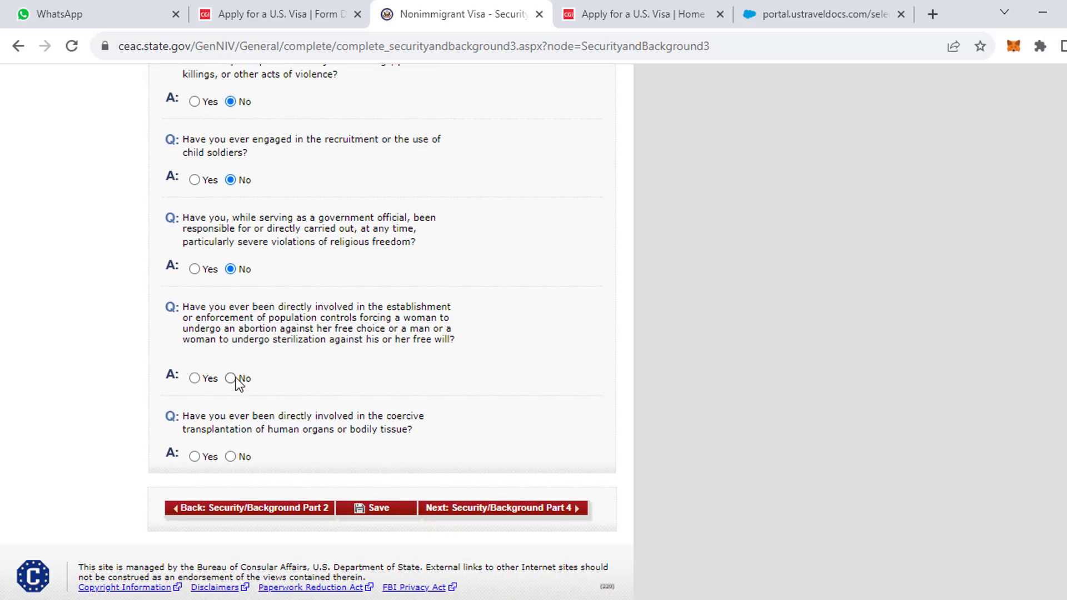
click(231, 378)
scroll(318, 458, down, 1)
click(382, 491)
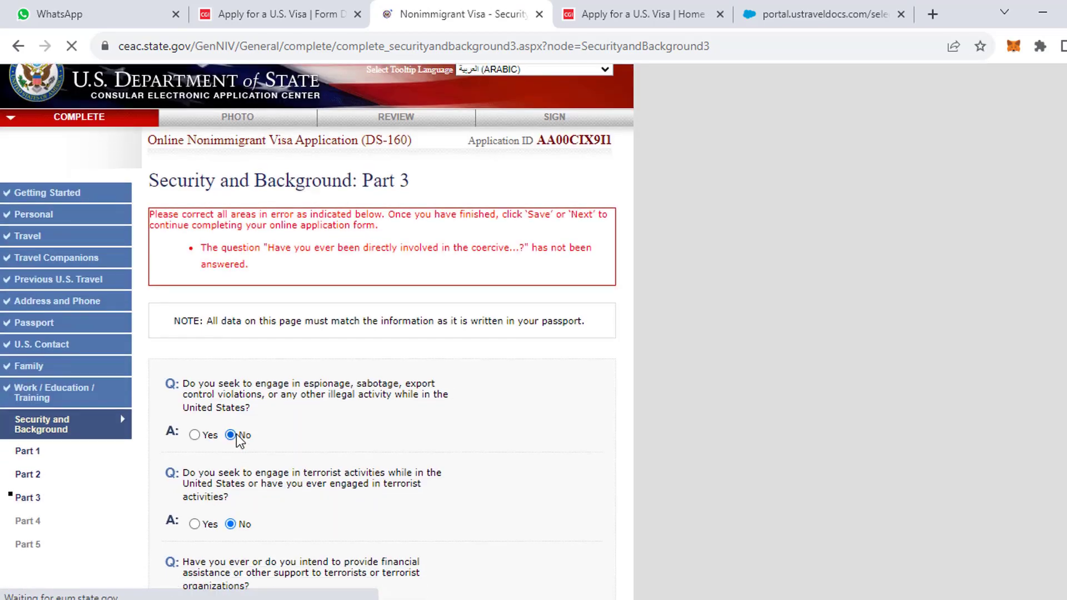
Answer No to the coercive organ-transplantation question, save Part 3, and proceed to Part 4.
click(230, 436)
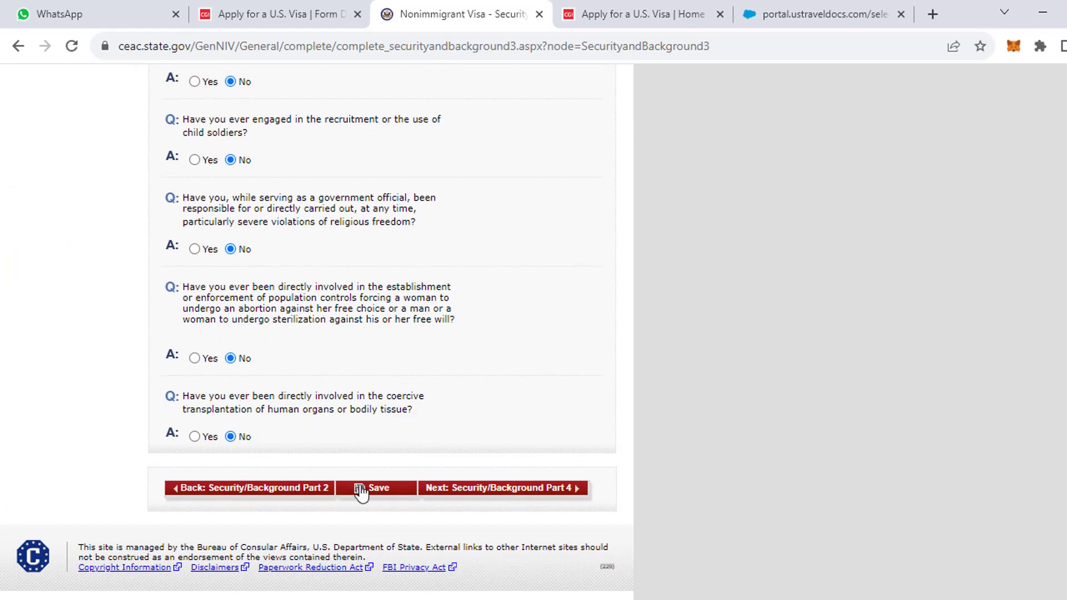
click(361, 489)
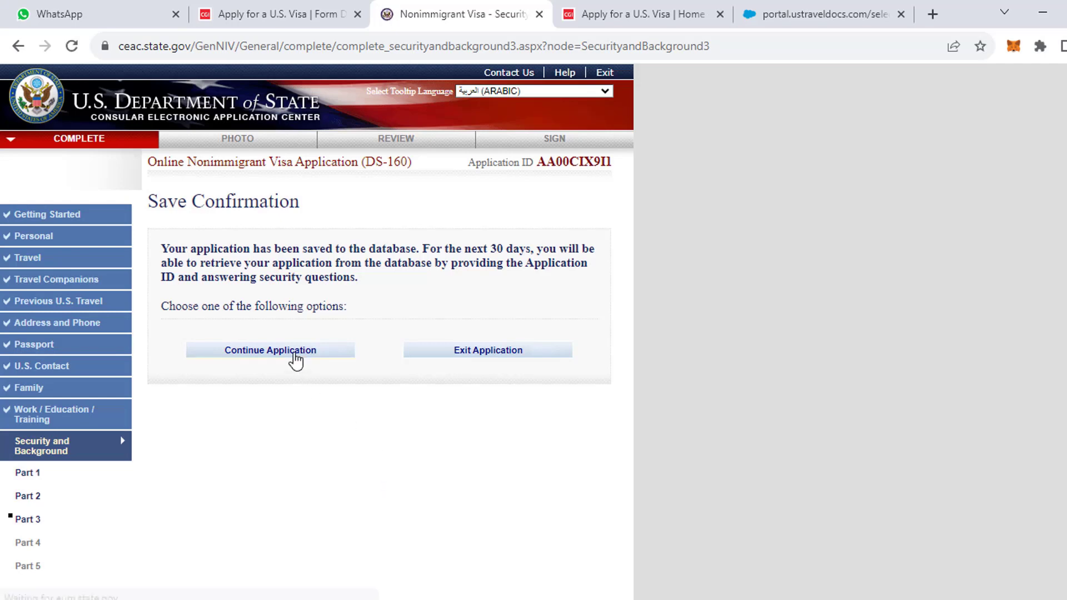
click(295, 359)
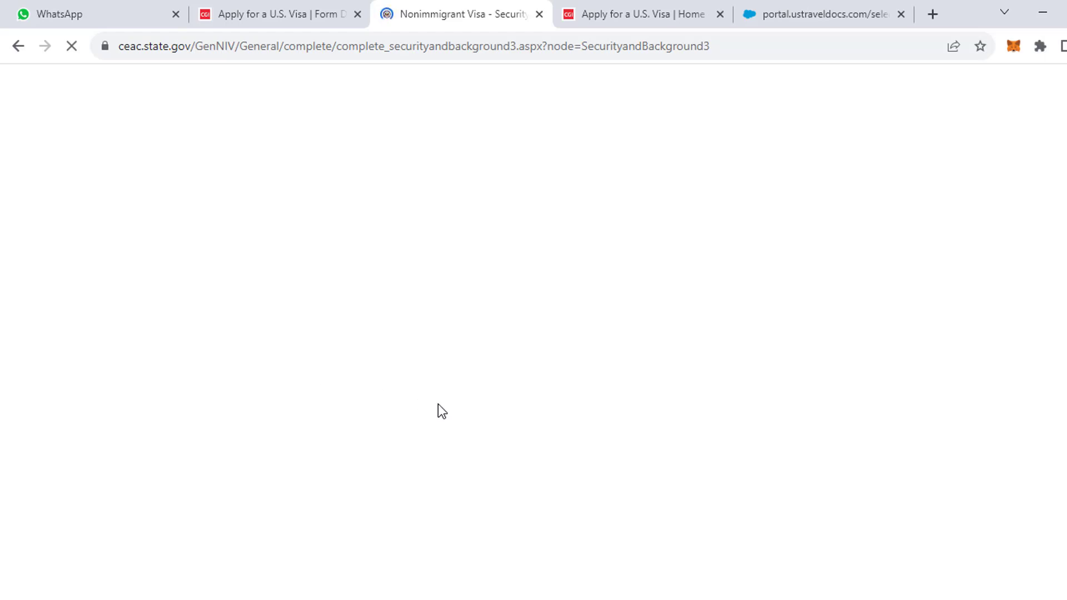
scroll(523, 520, down, 10)
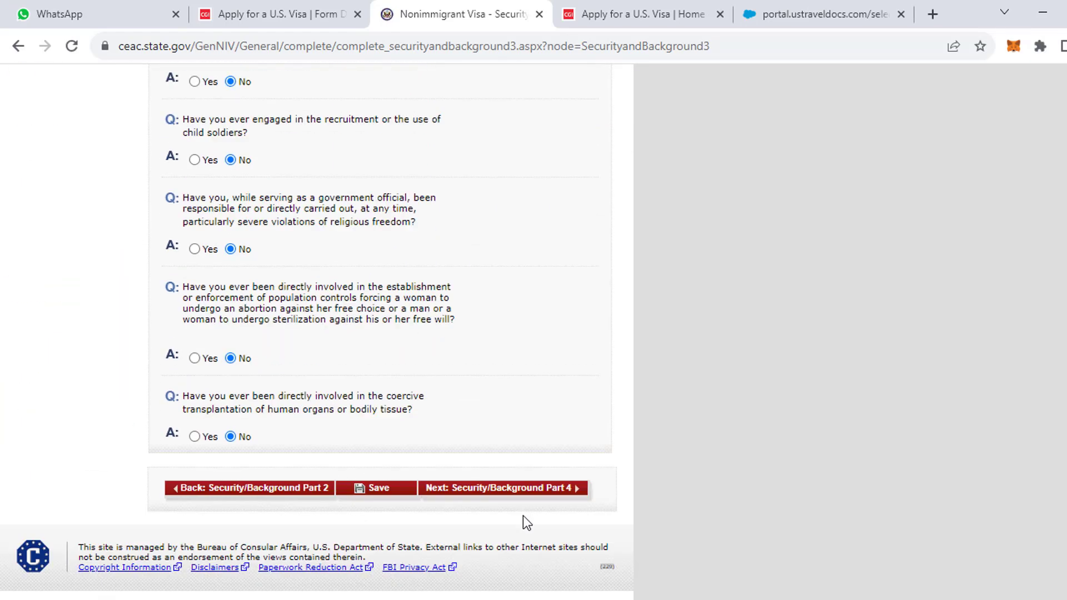
click(528, 498)
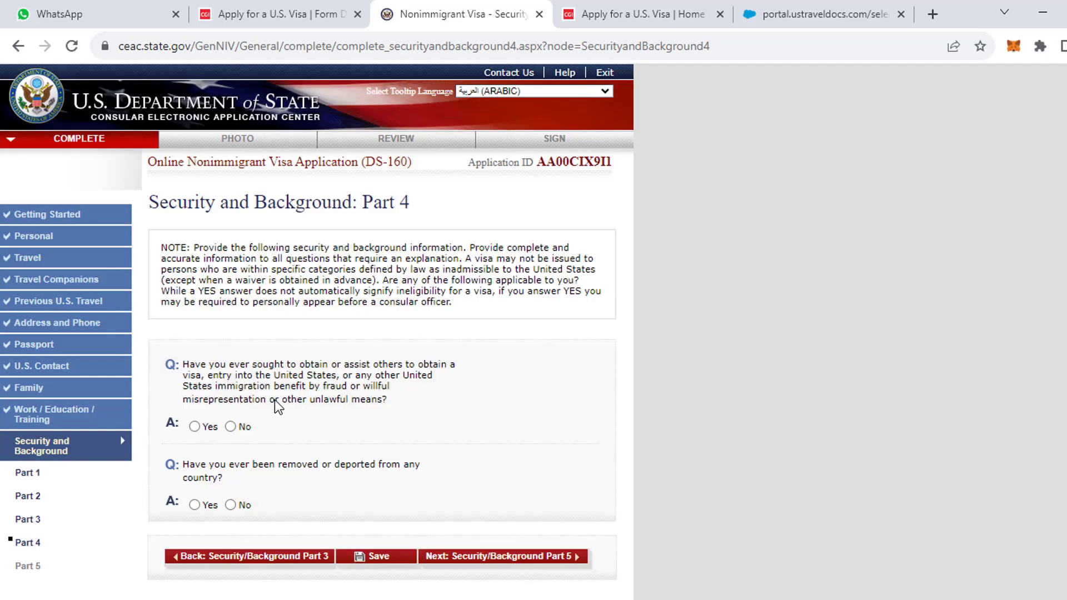
Answer No to the visa fraud and removal/deportation questions, save, and go on to Part 5.
scroll(276, 417, down, 1)
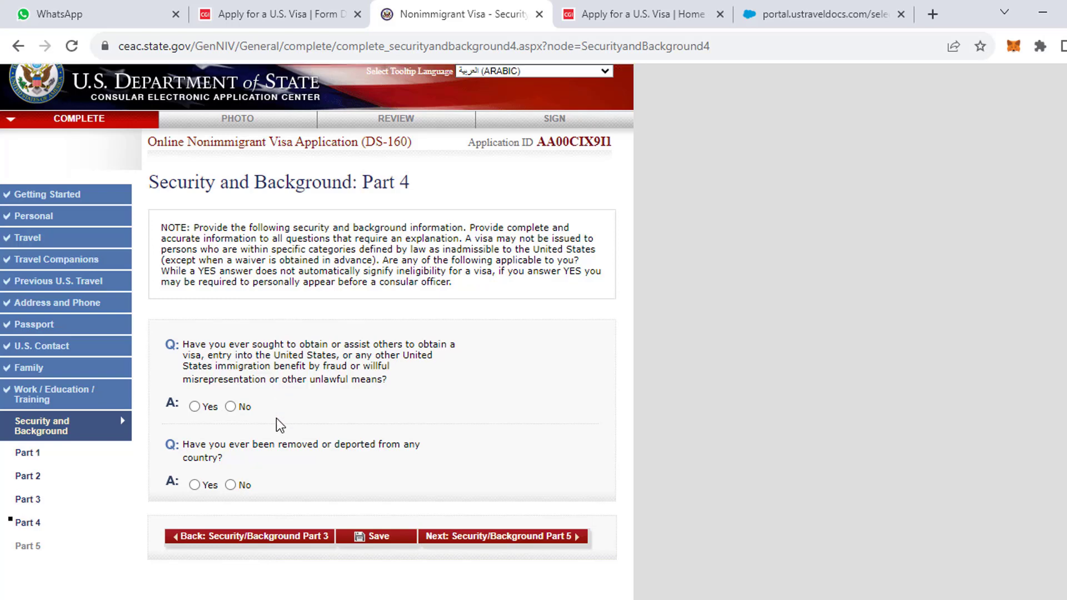
scroll(279, 426, down, 3)
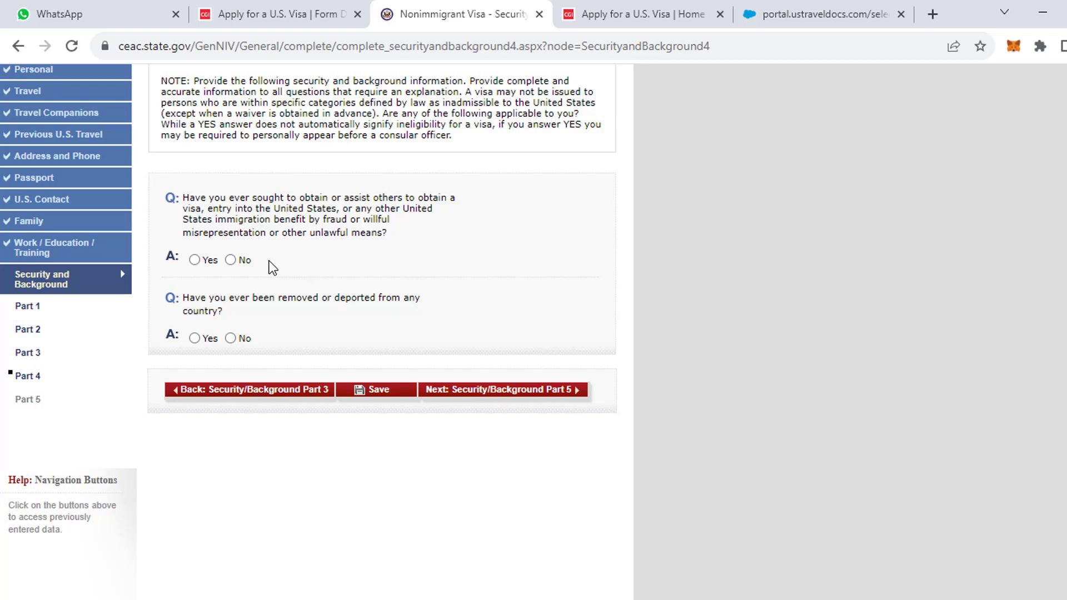
click(232, 261)
click(238, 340)
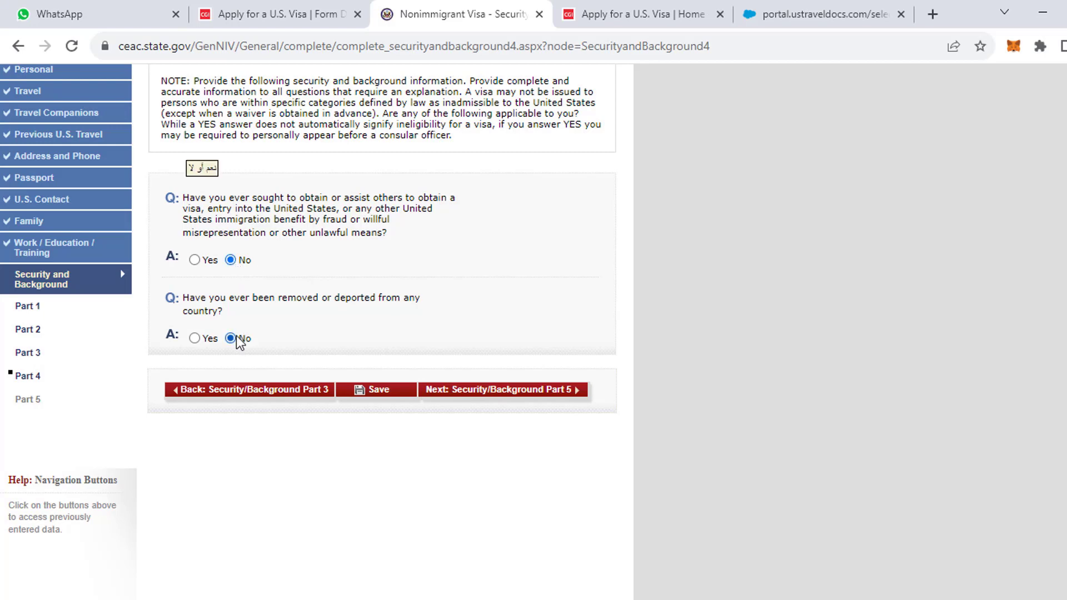
click(381, 392)
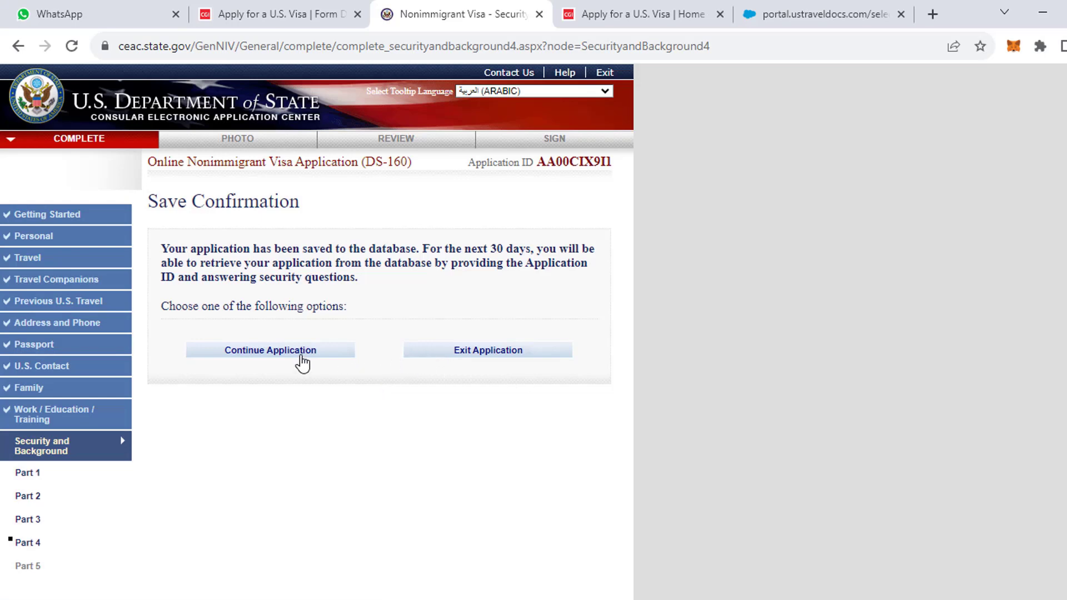
click(305, 360)
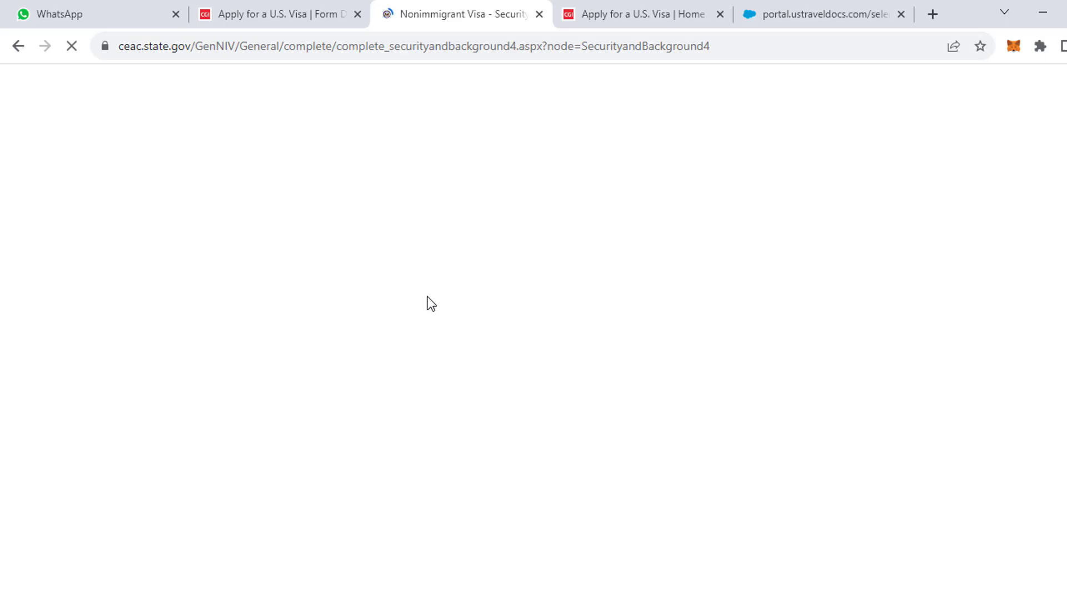
scroll(428, 303, down, 2)
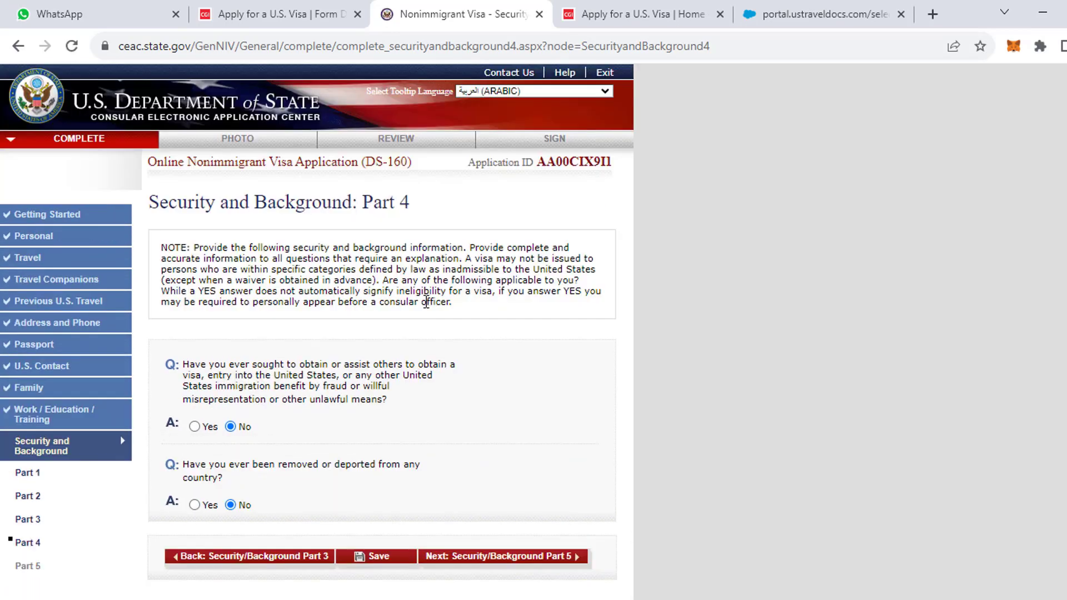
scroll(387, 417, down, 4)
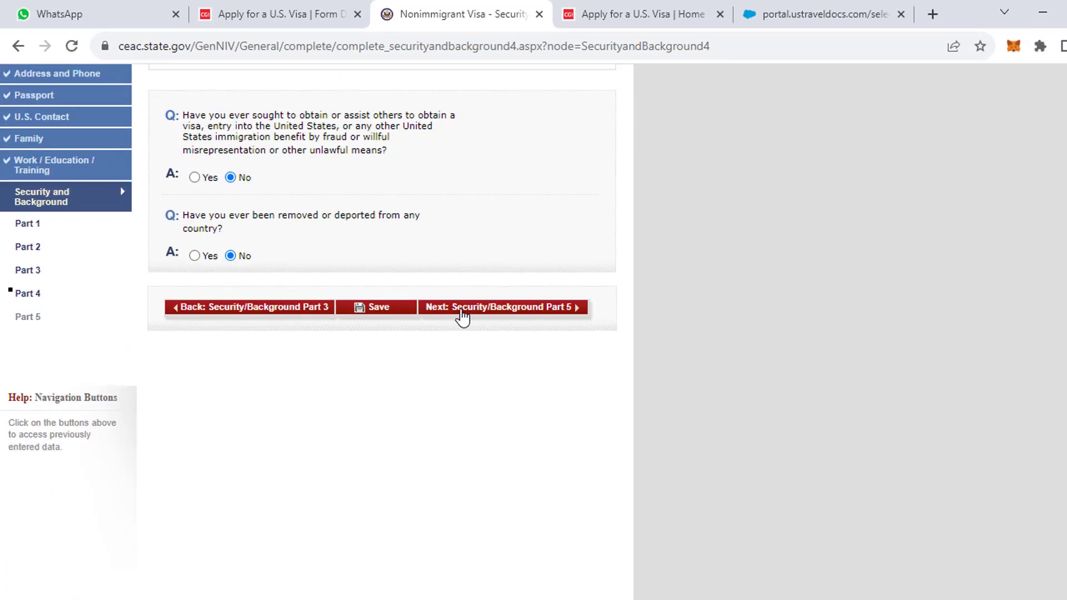
scroll(462, 312, up, 3)
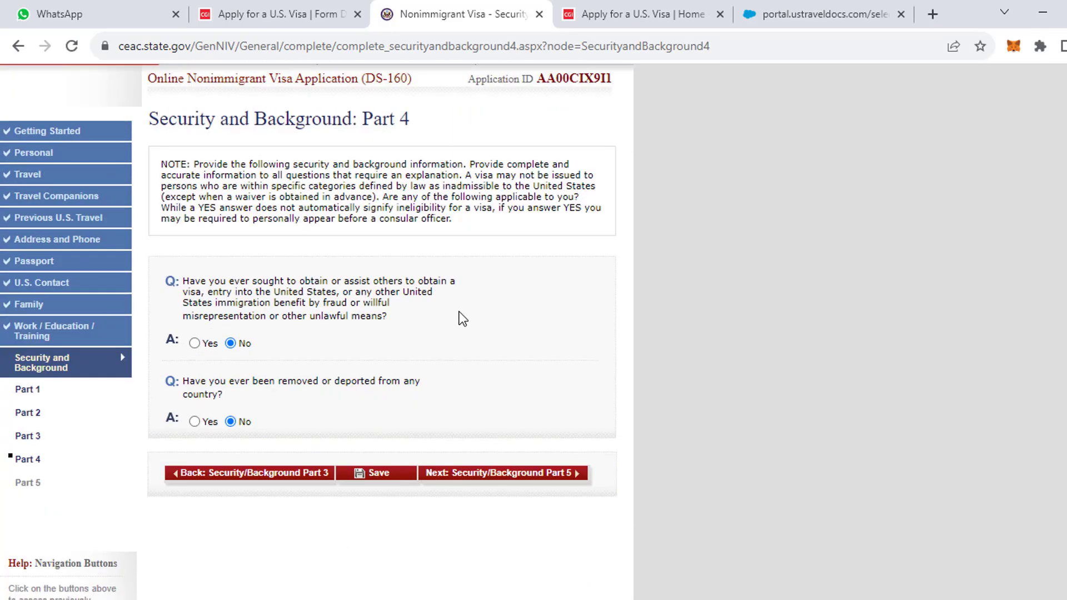
click(485, 485)
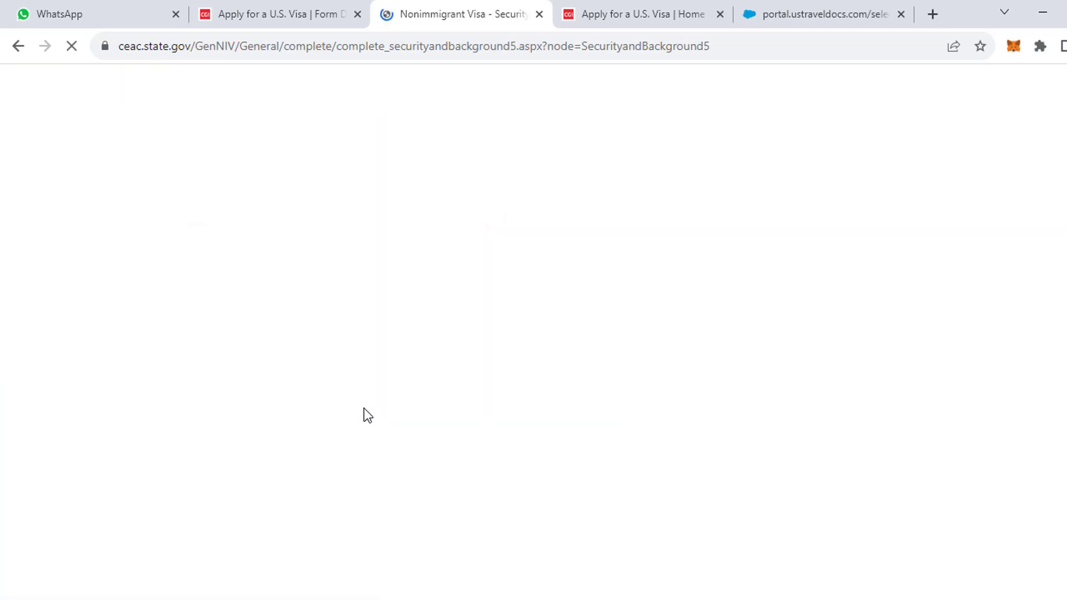
Answer No to illegal voting and renouncing citizenship for tax reasons, then continue to Photo.
scroll(362, 411, down, 5)
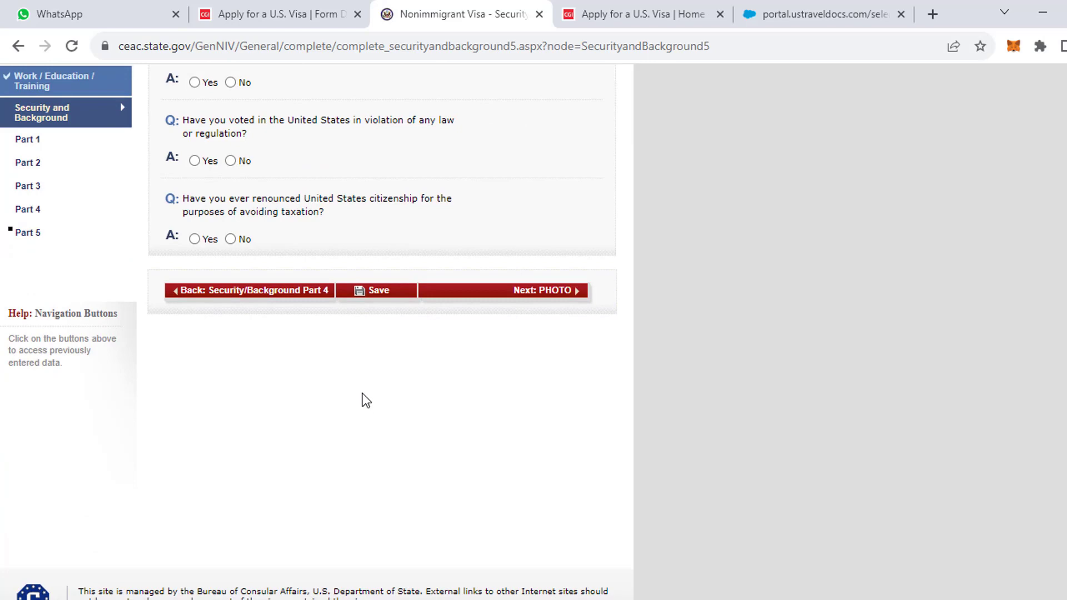
scroll(364, 395, up, 1)
scroll(366, 388, up, 2)
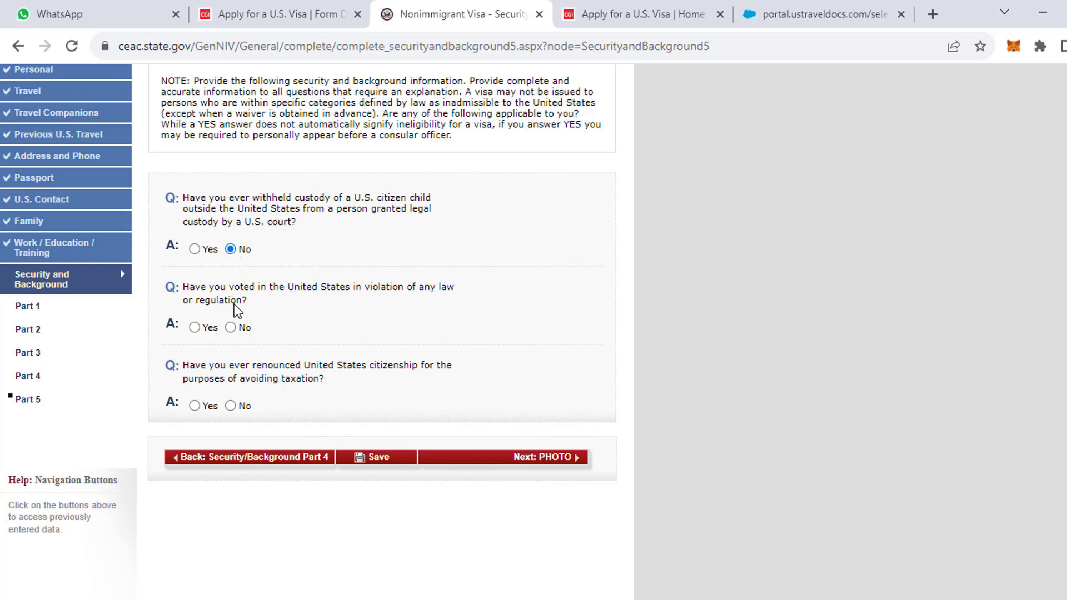
click(232, 328)
click(232, 406)
click(472, 464)
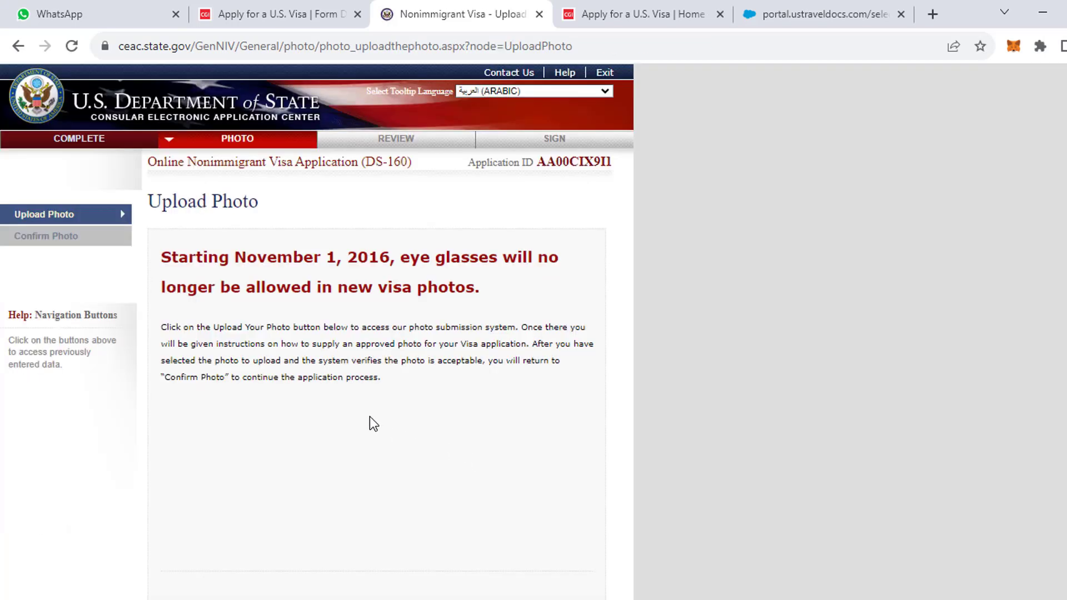
Open the photo submission system from the Upload Photo page.
scroll(369, 417, down, 3)
scroll(370, 417, down, 1)
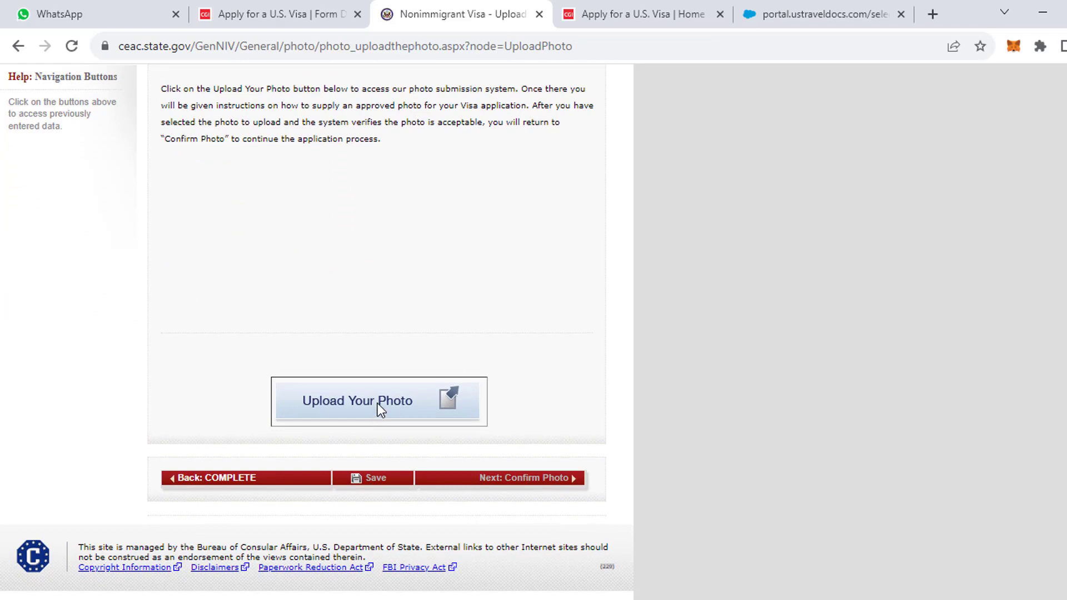
click(380, 411)
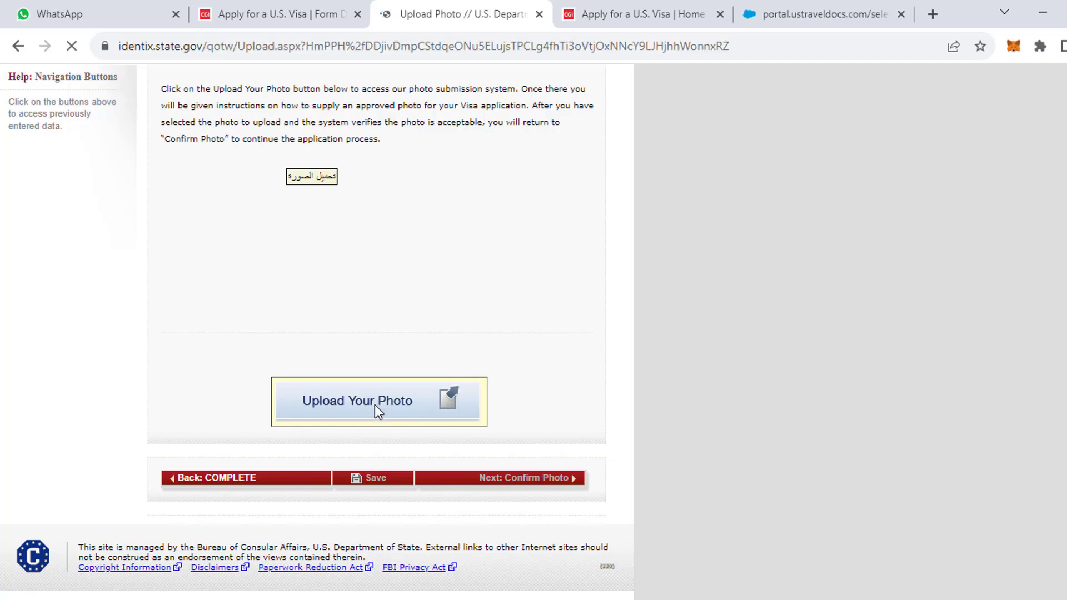
Upload united-states-of-america-photo-size-requirements.jpg, then continue without a photo after it fails the check.
scroll(375, 412, down, 6)
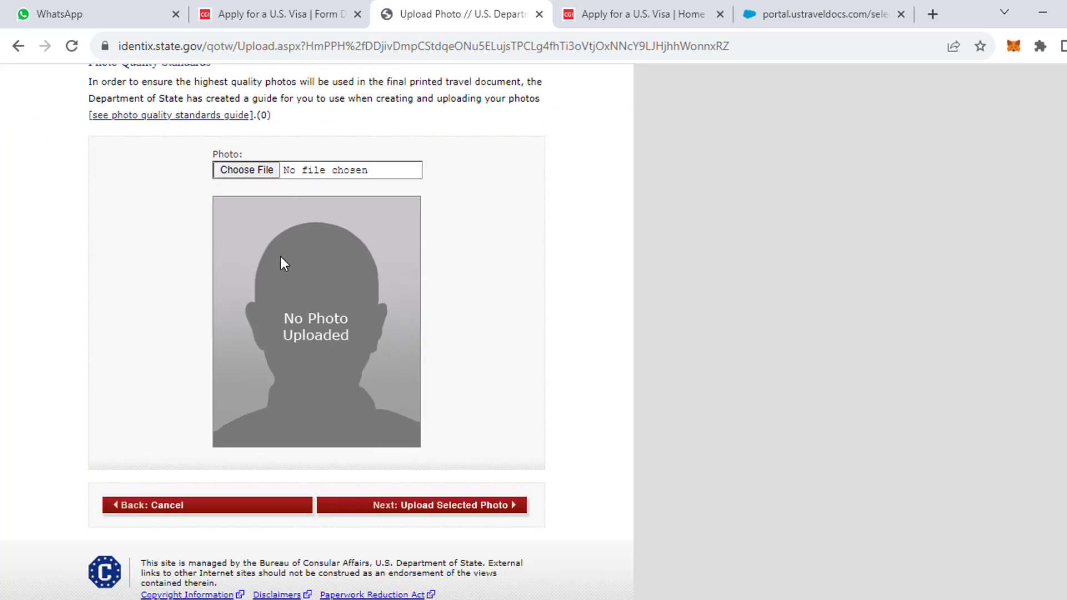
scroll(245, 228, up, 5)
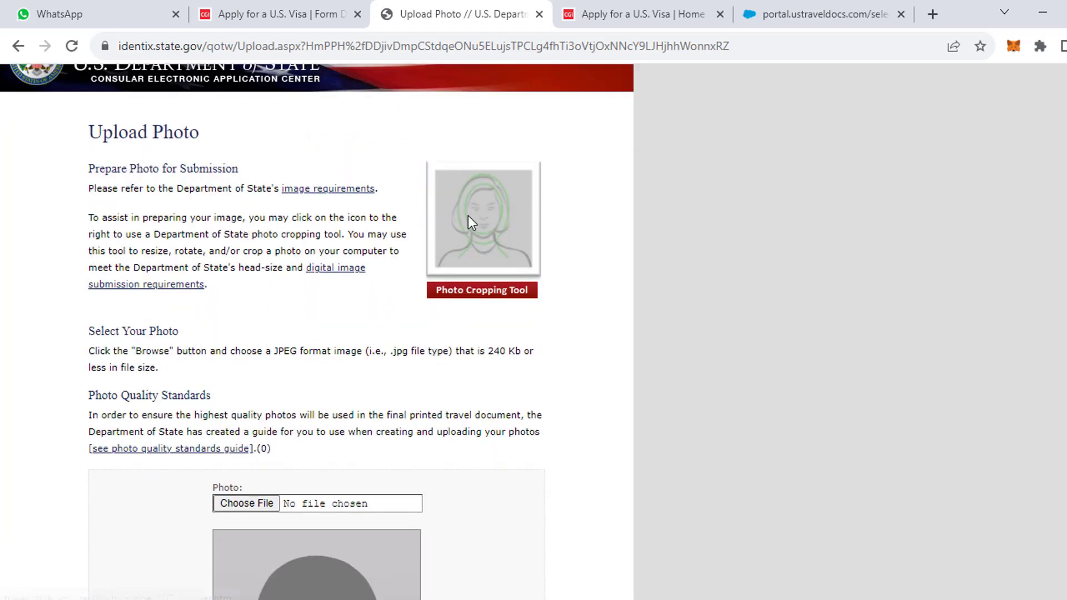
scroll(320, 453, down, 3)
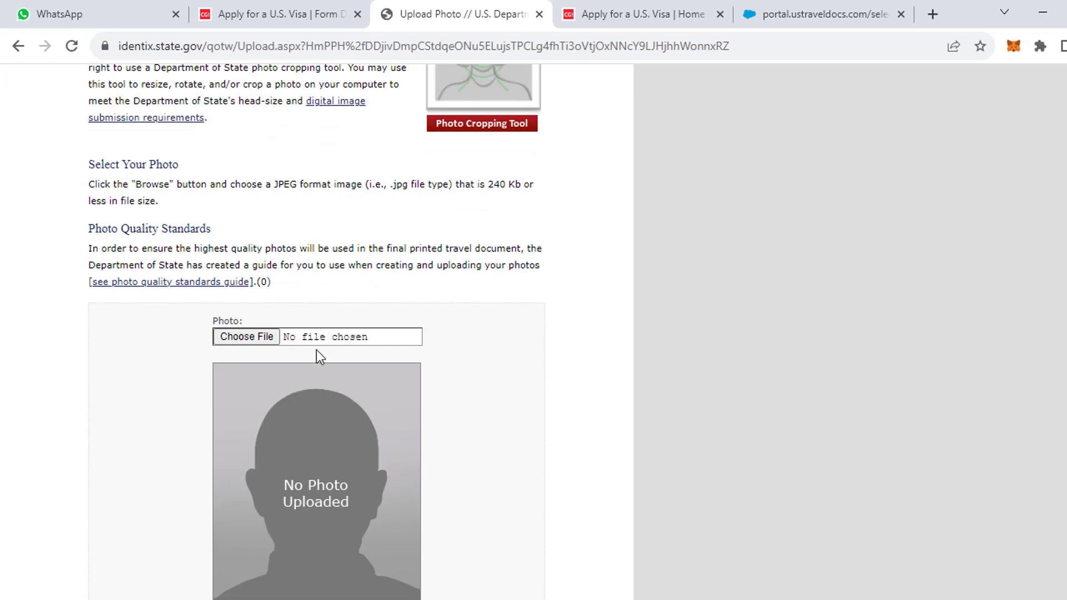
drag(478, 189, 513, 188)
scroll(332, 365, down, 3)
scroll(323, 348, up, 2)
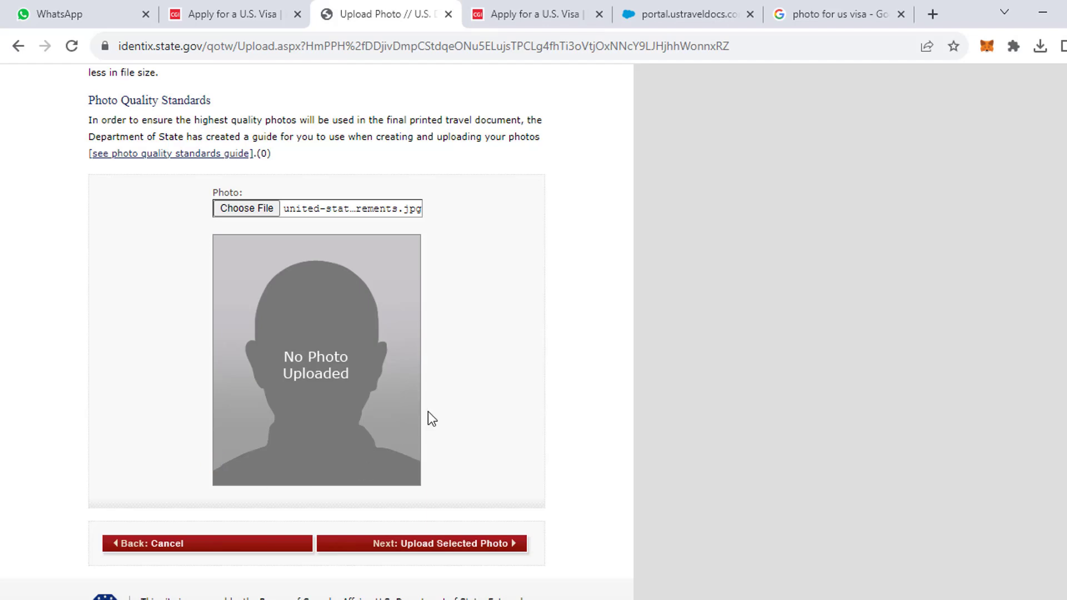
scroll(428, 415, down, 1)
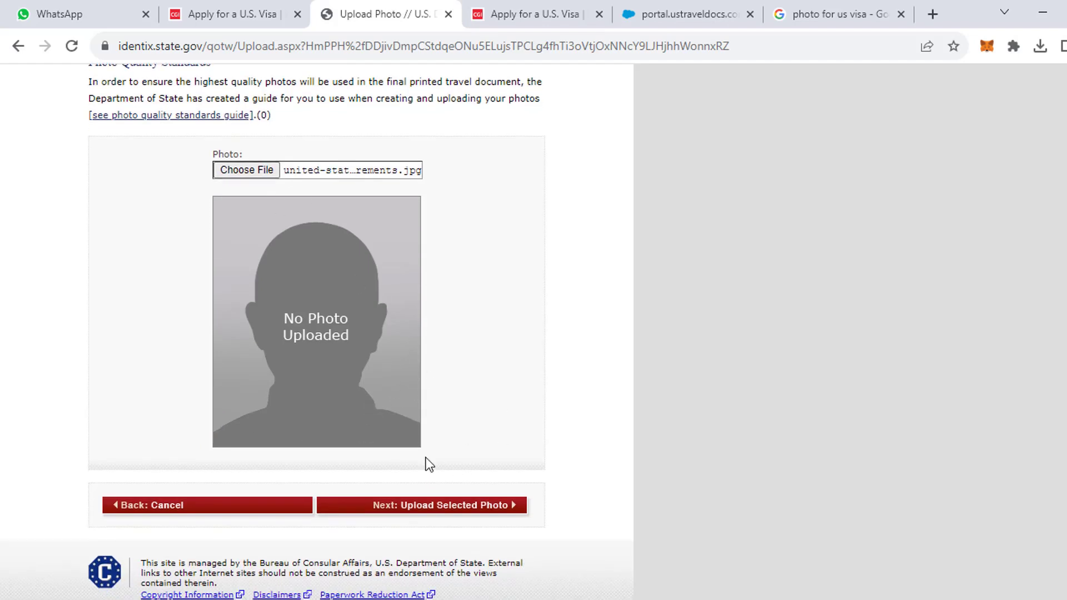
click(412, 510)
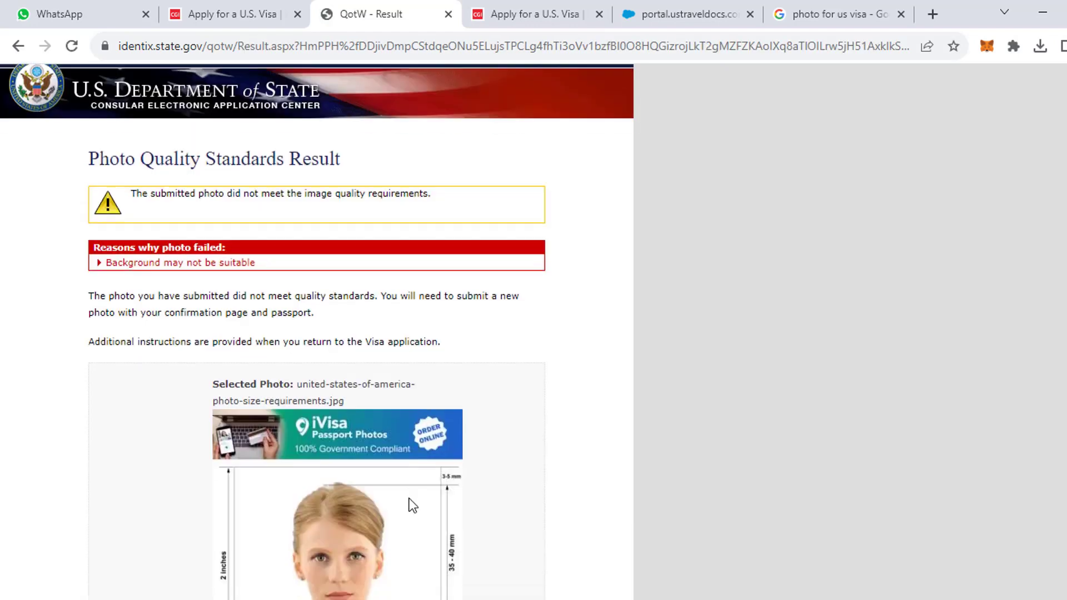
scroll(410, 500, down, 5)
click(420, 514)
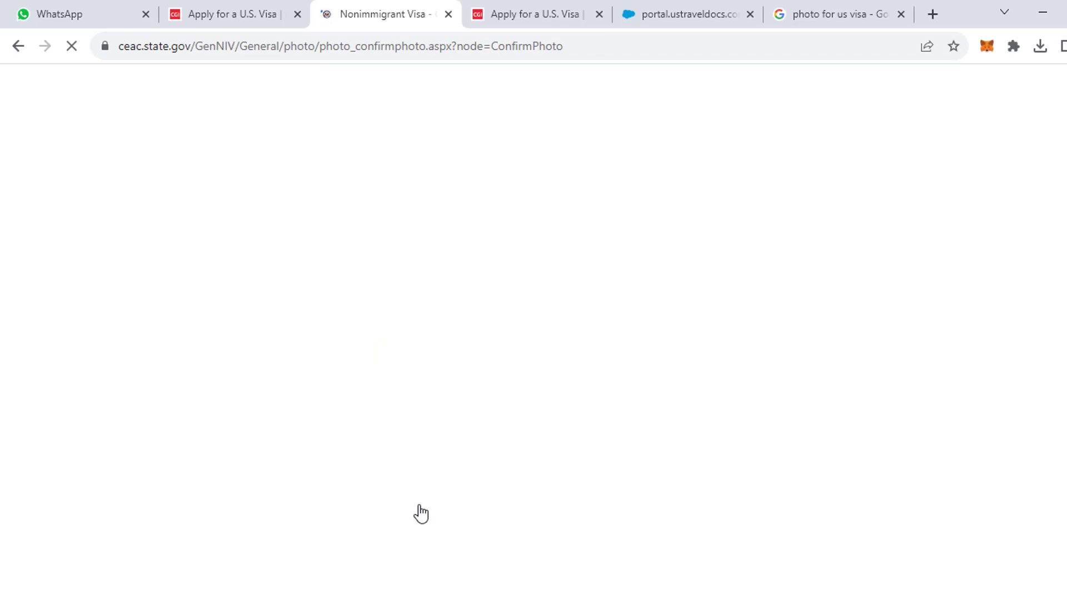
Save the Confirm Photo page and move on to the Review Personal page.
scroll(422, 508, down, 4)
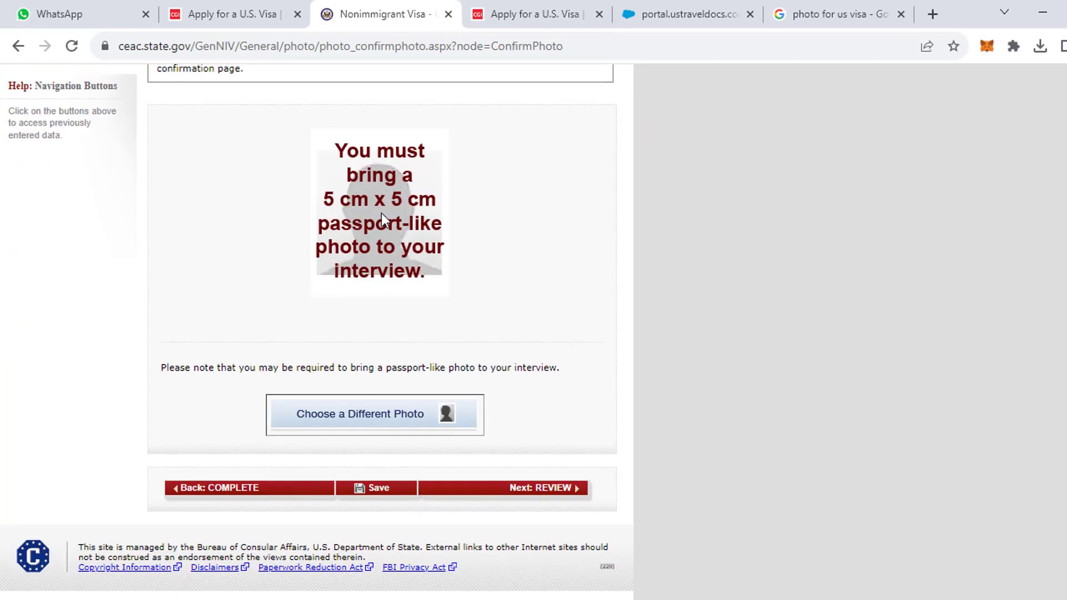
click(382, 494)
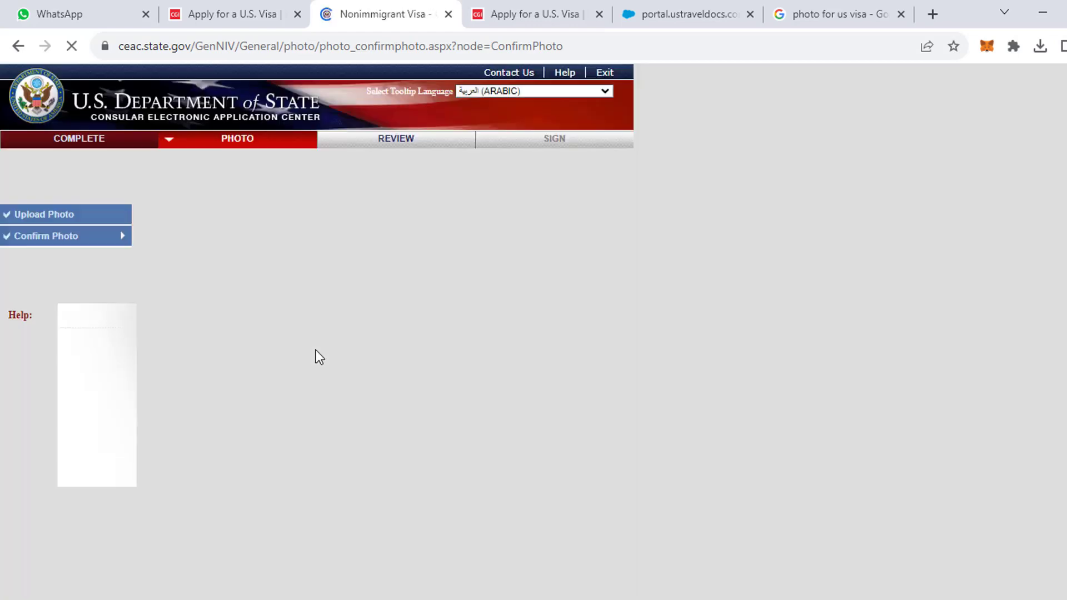
scroll(457, 405, down, 4)
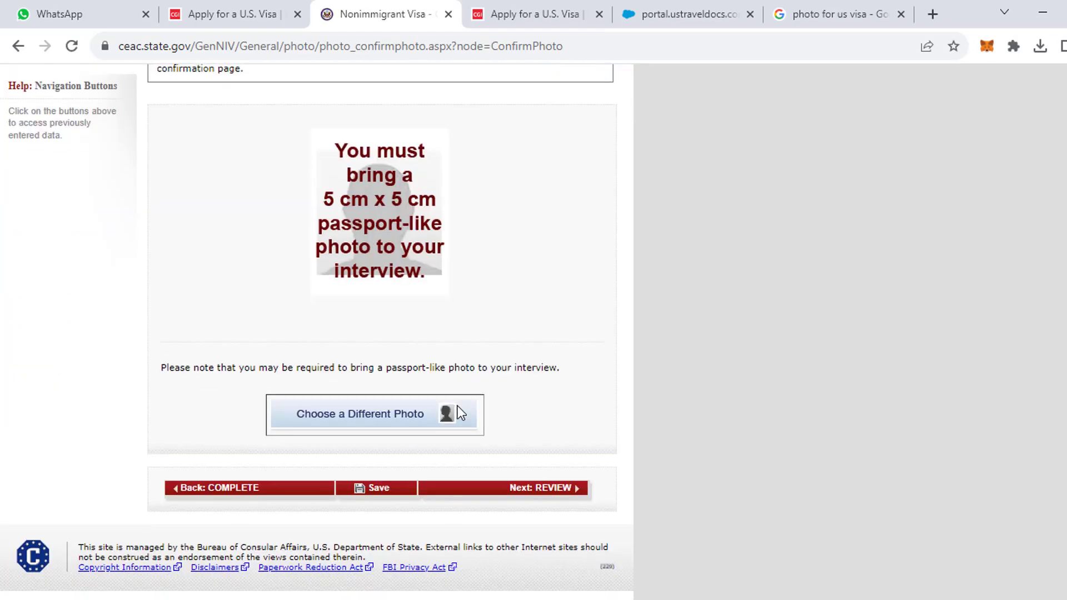
click(507, 488)
scroll(506, 484, down, 7)
scroll(506, 484, down, 7)
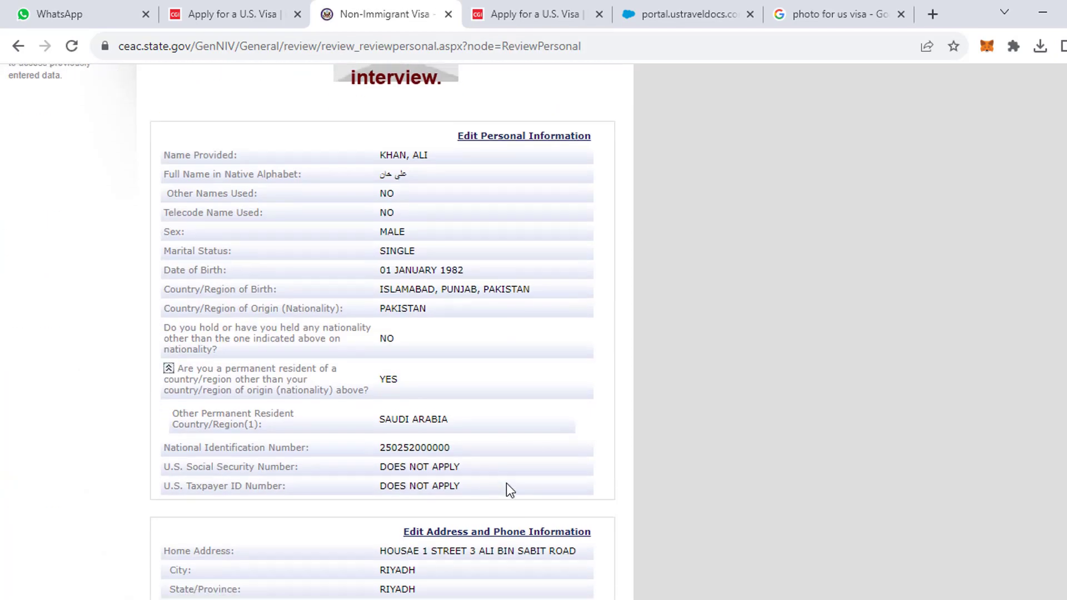
scroll(503, 467, up, 10)
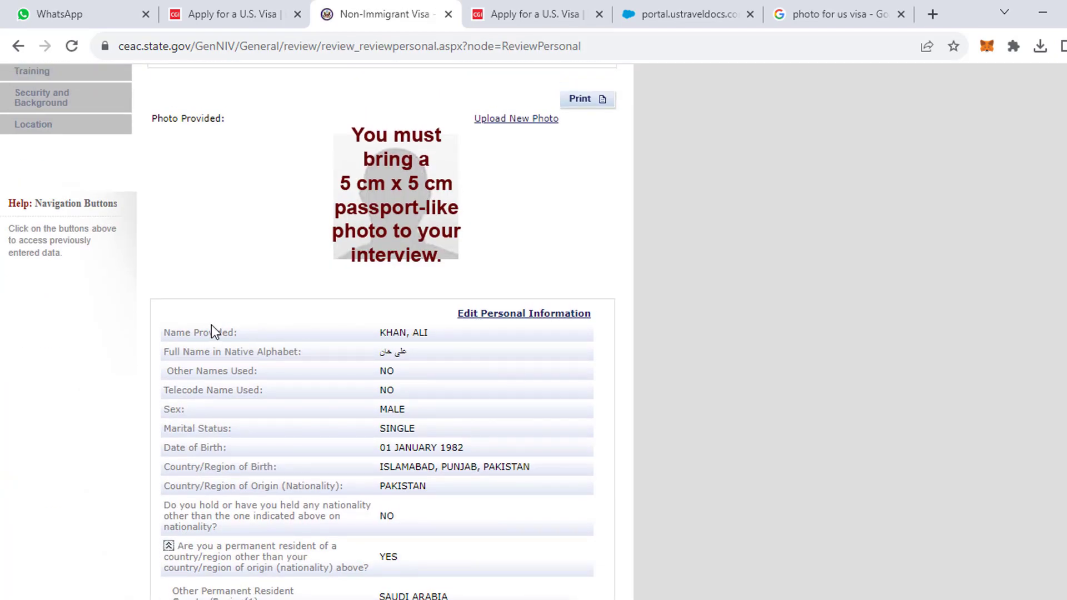
Review the personal, passport and travel information pages.
drag(163, 332, 467, 469)
scroll(456, 584, down, 8)
scroll(492, 578, down, 8)
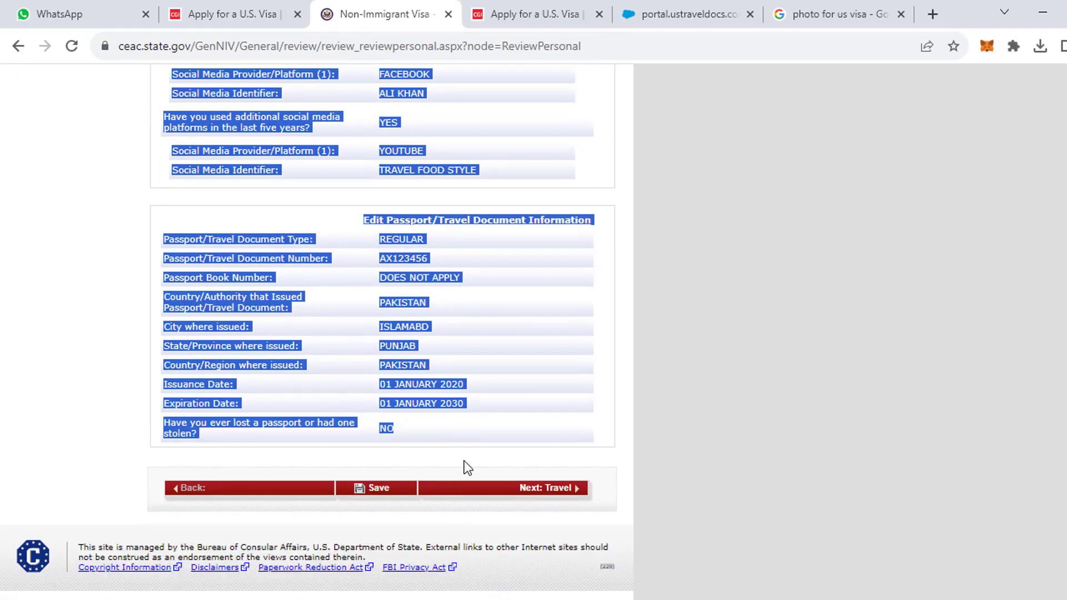
click(567, 491)
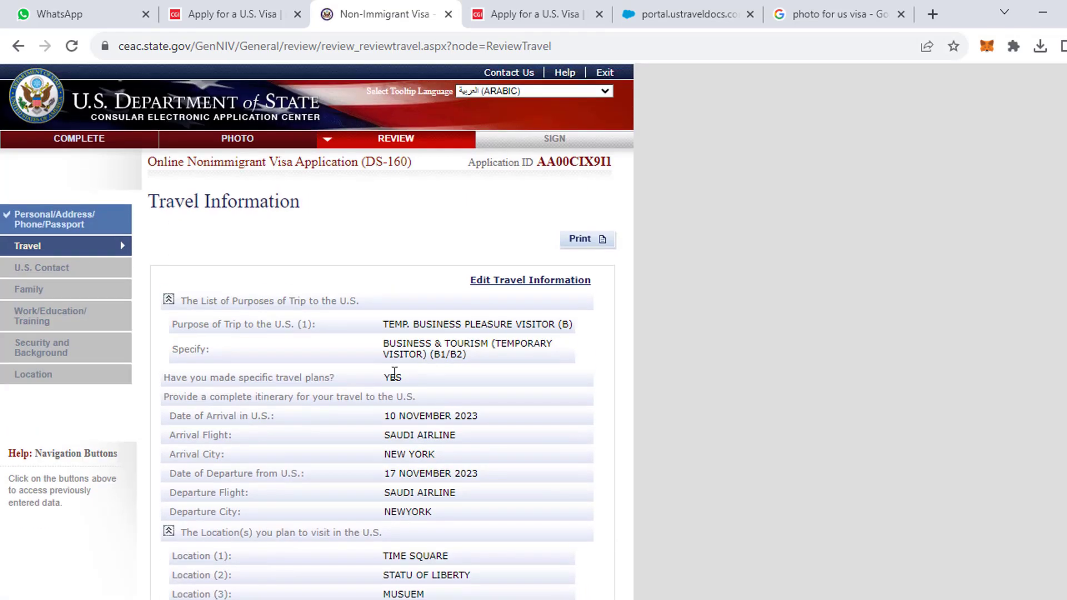
drag(182, 288, 525, 415)
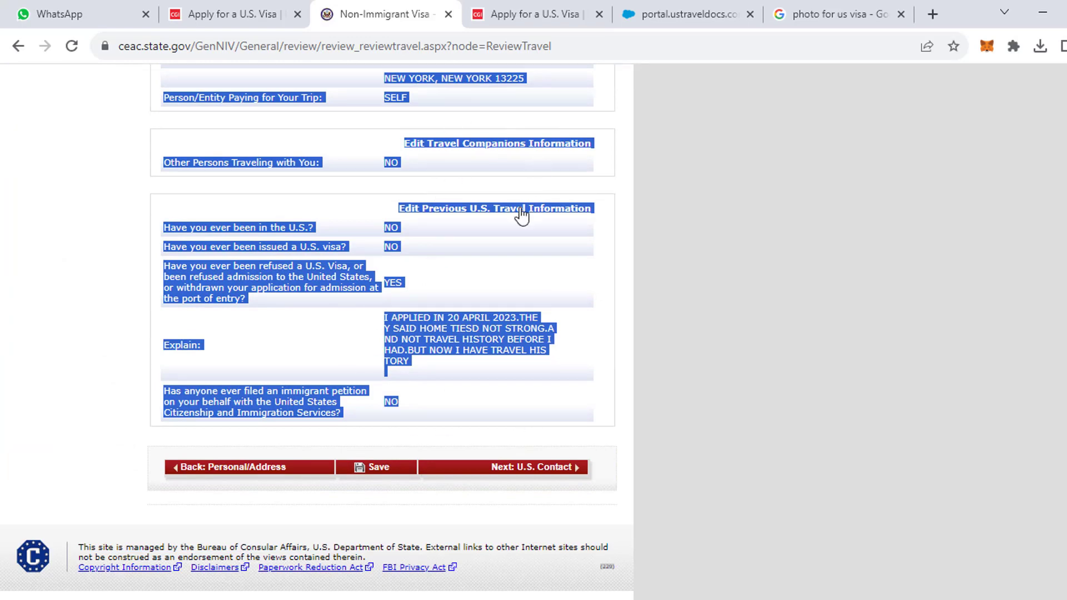
click(533, 470)
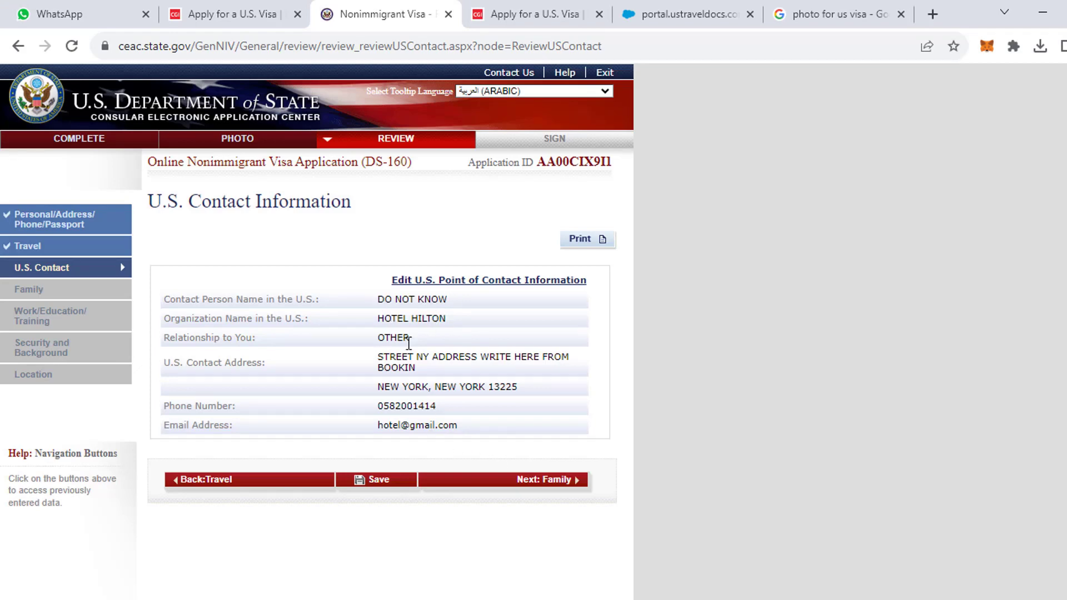
Review the U.S. contact, family and work/education information pages.
drag(172, 301, 508, 429)
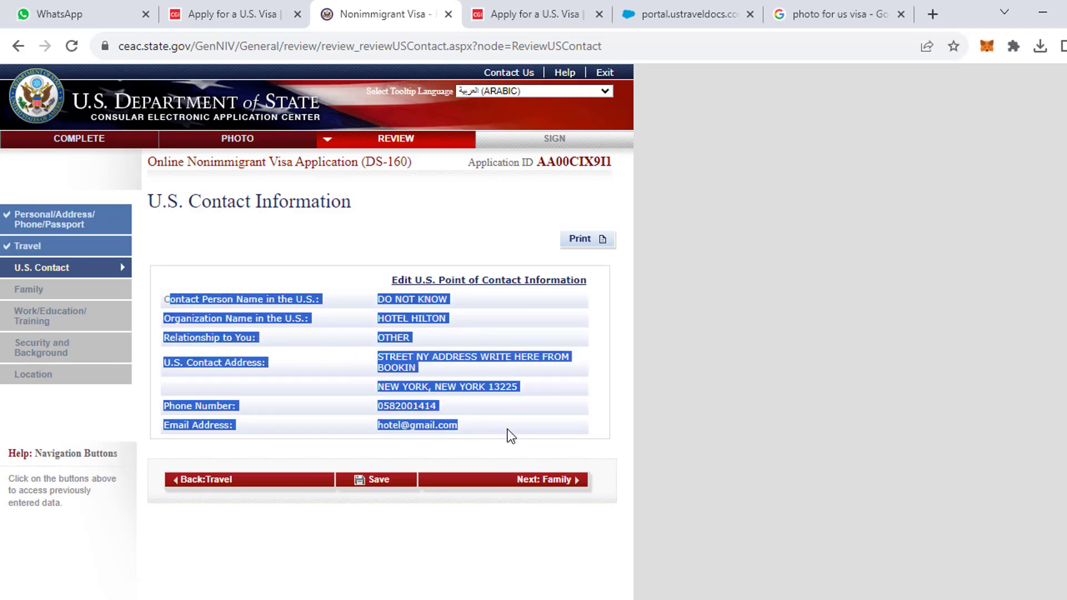
click(504, 480)
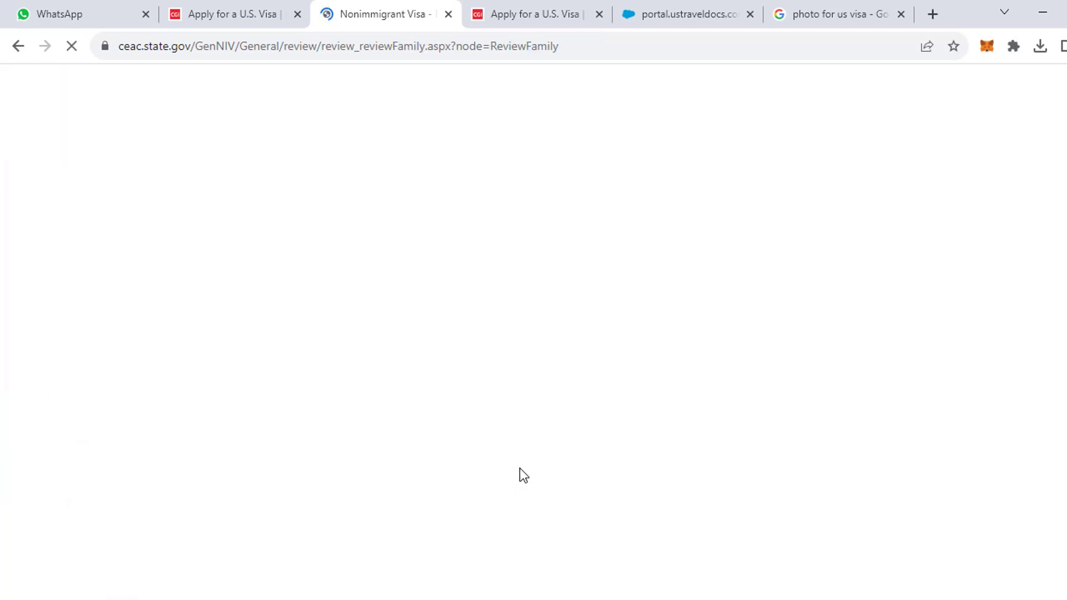
scroll(448, 414, down, 4)
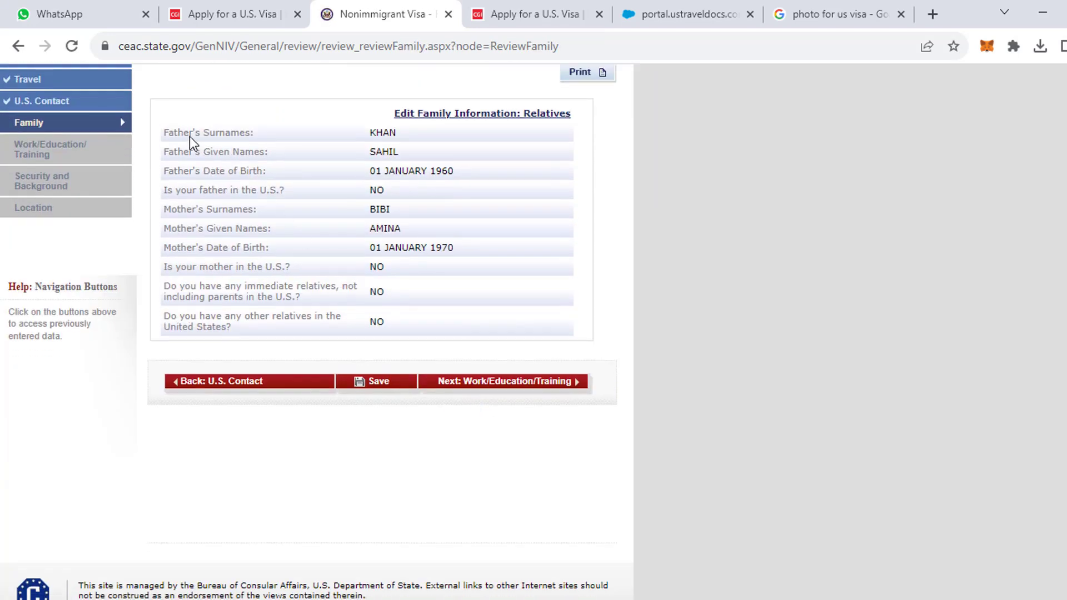
drag(189, 135, 442, 325)
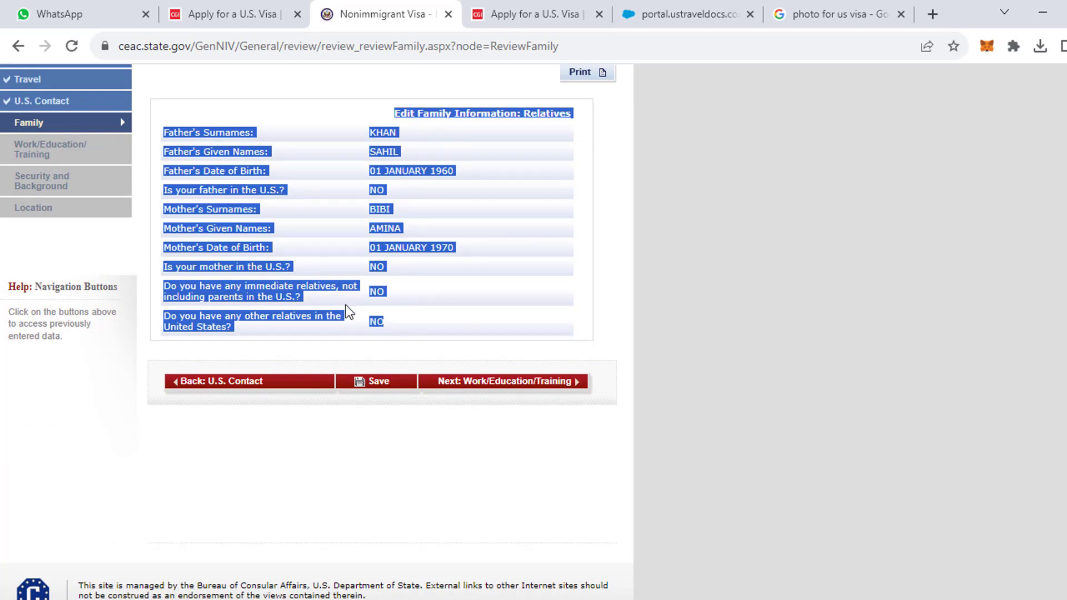
click(496, 389)
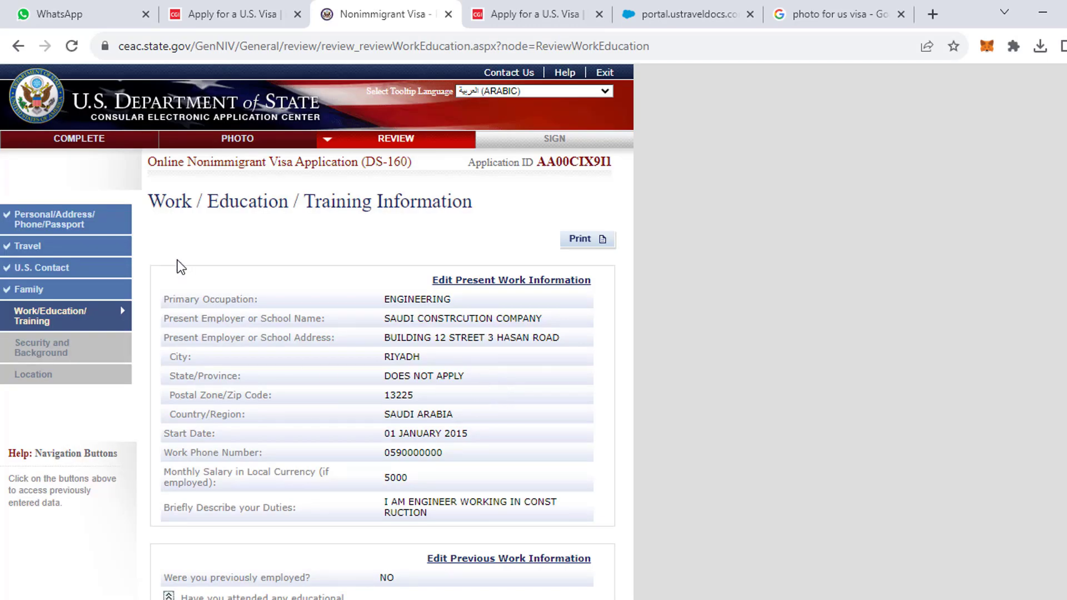
drag(177, 260, 514, 434)
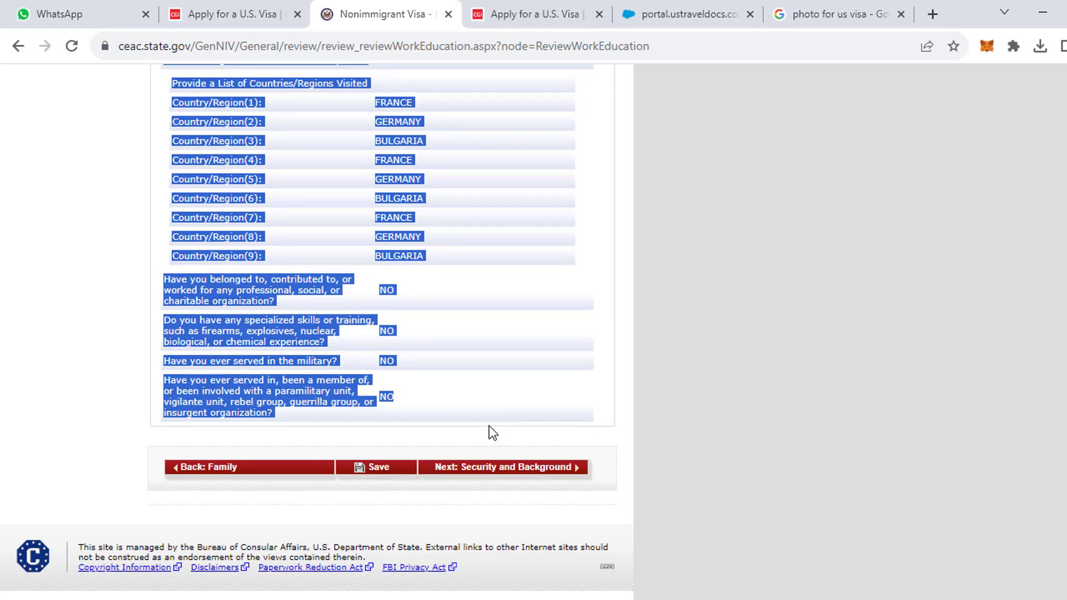
click(493, 476)
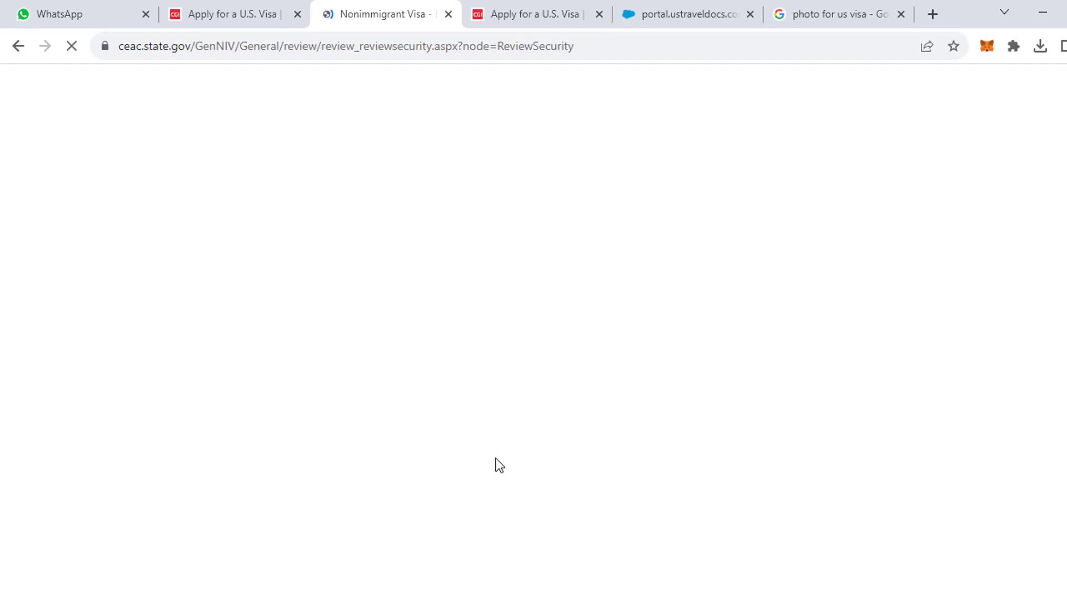
Review the security and background answers and continue to the Location Information review.
scroll(495, 459, down, 15)
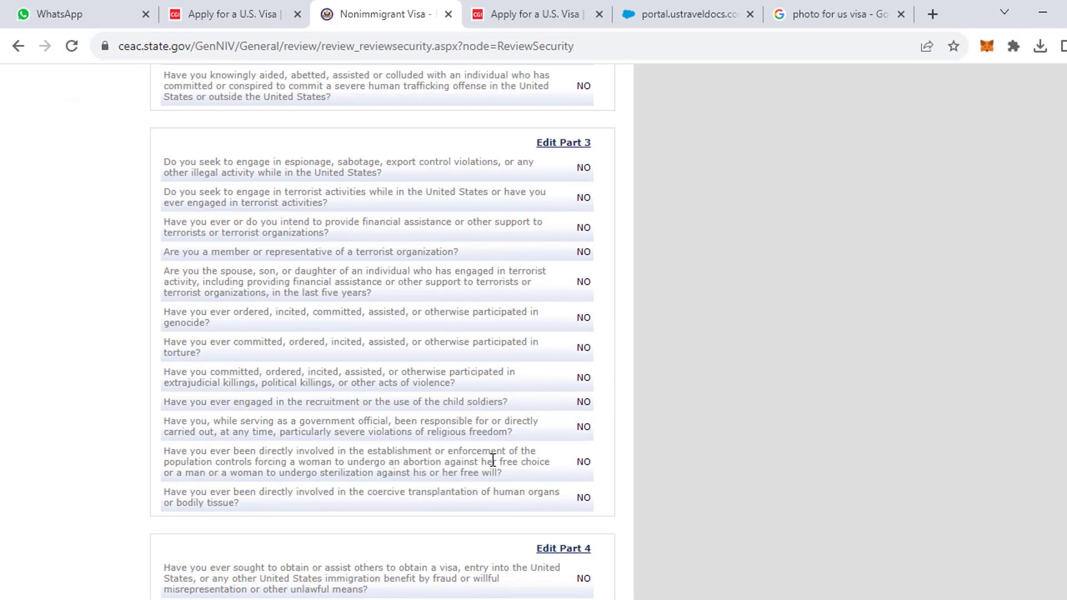
scroll(493, 460, up, 3)
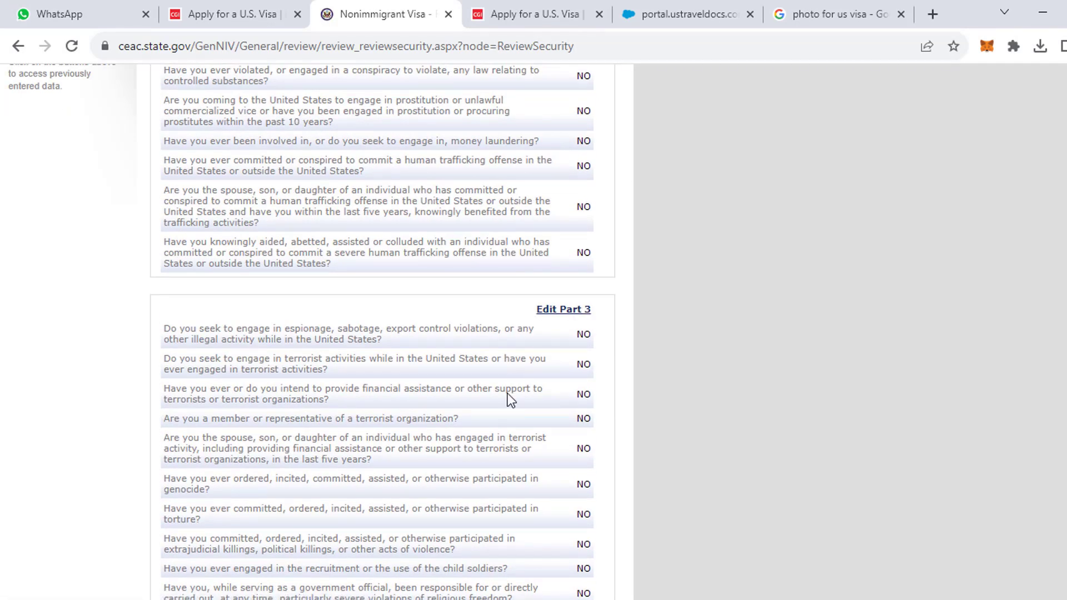
scroll(510, 400, down, 5)
scroll(509, 401, down, 3)
scroll(374, 381, up, 10)
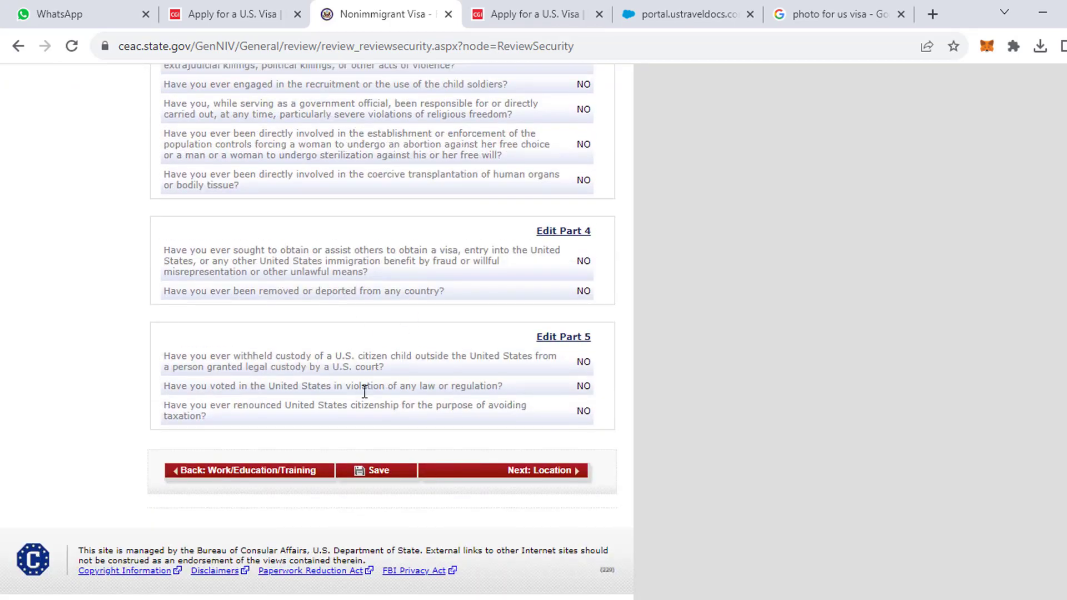
scroll(343, 378, up, 3)
drag(162, 140, 328, 594)
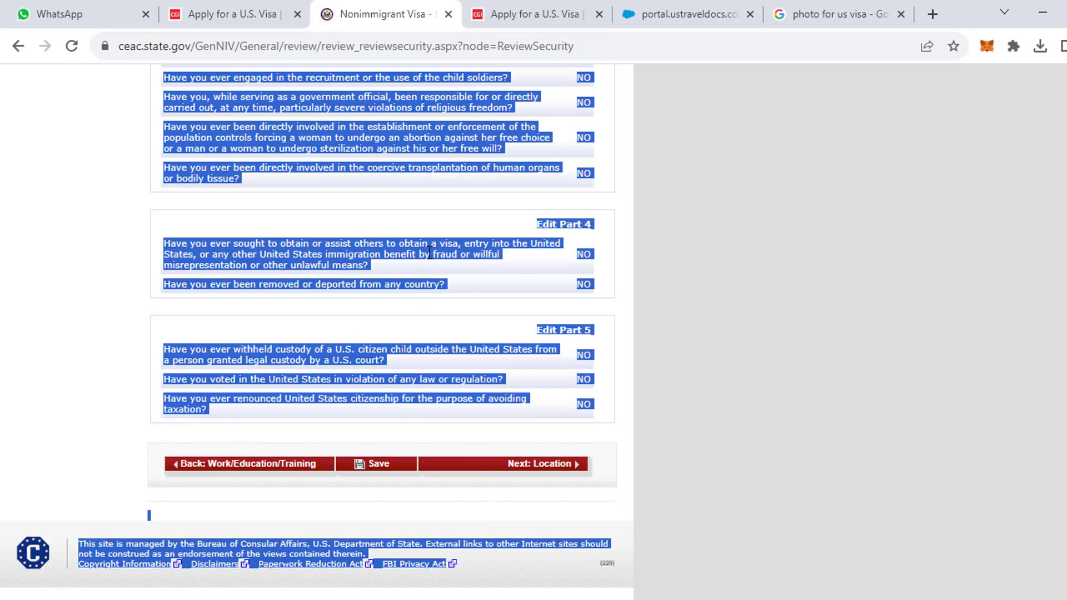
click(506, 472)
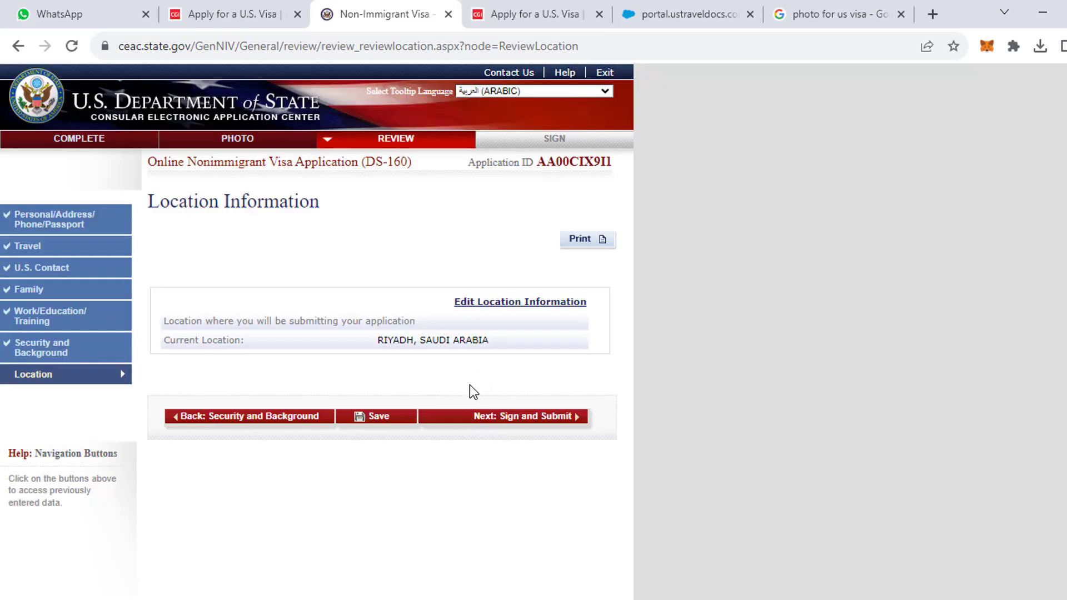
Check the RIYADH location, save the application, and continue to Sign and Submit.
drag(364, 346, 422, 346)
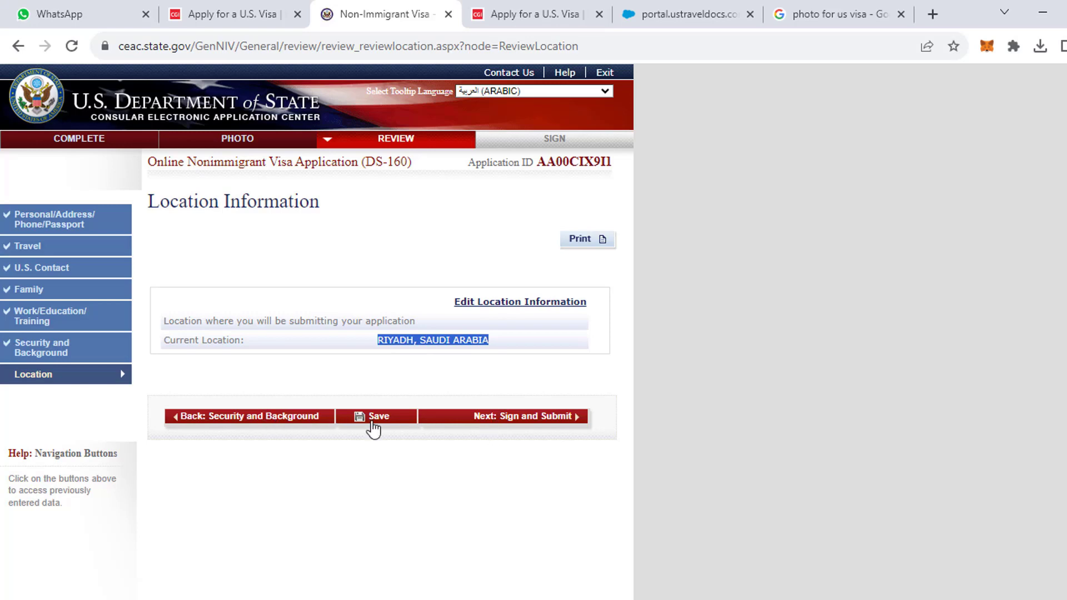
click(392, 419)
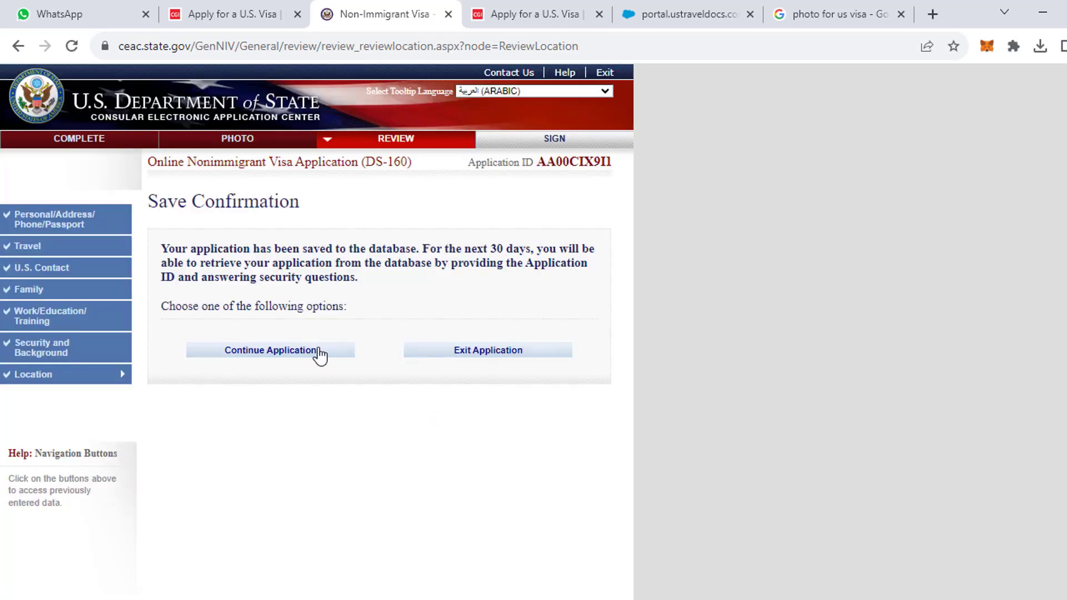
click(321, 356)
click(494, 426)
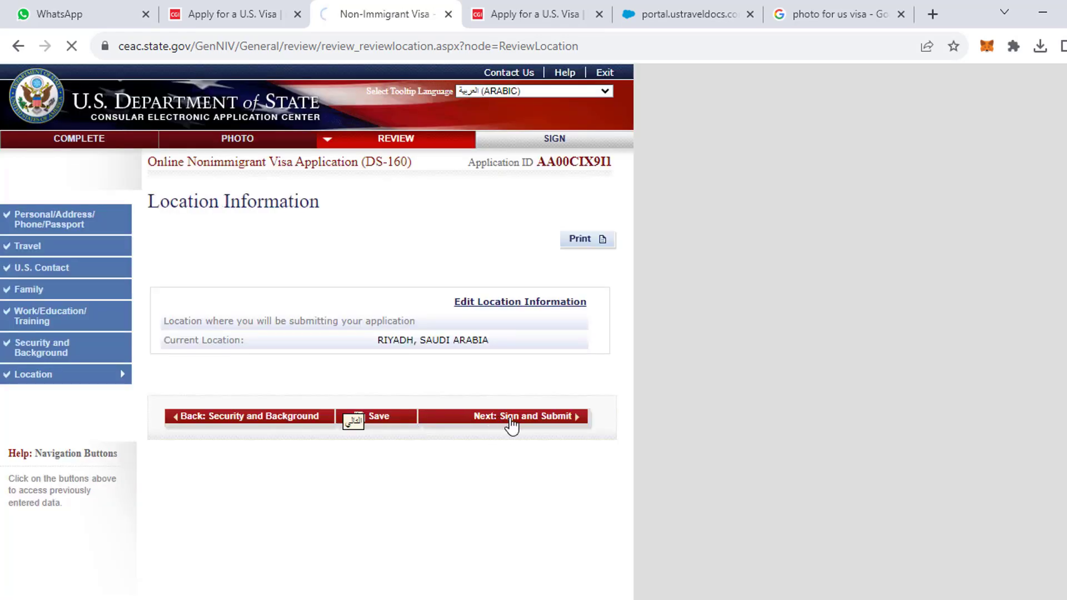
scroll(497, 429, down, 4)
scroll(496, 429, up, 6)
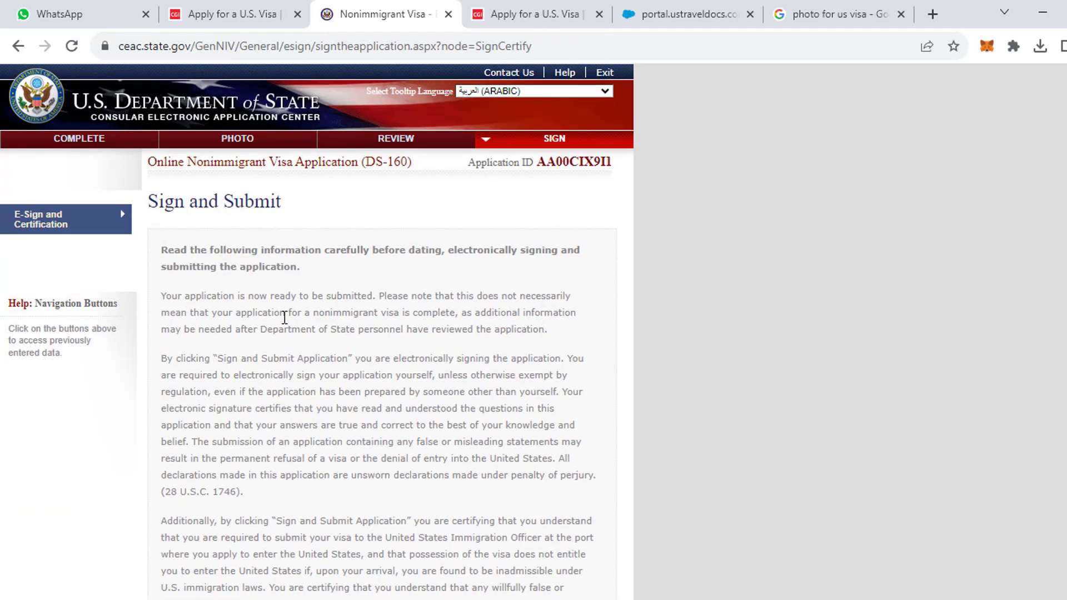
Answer No to whether anyone assisted in preparing the application.
scroll(286, 328, down, 10)
scroll(287, 328, down, 6)
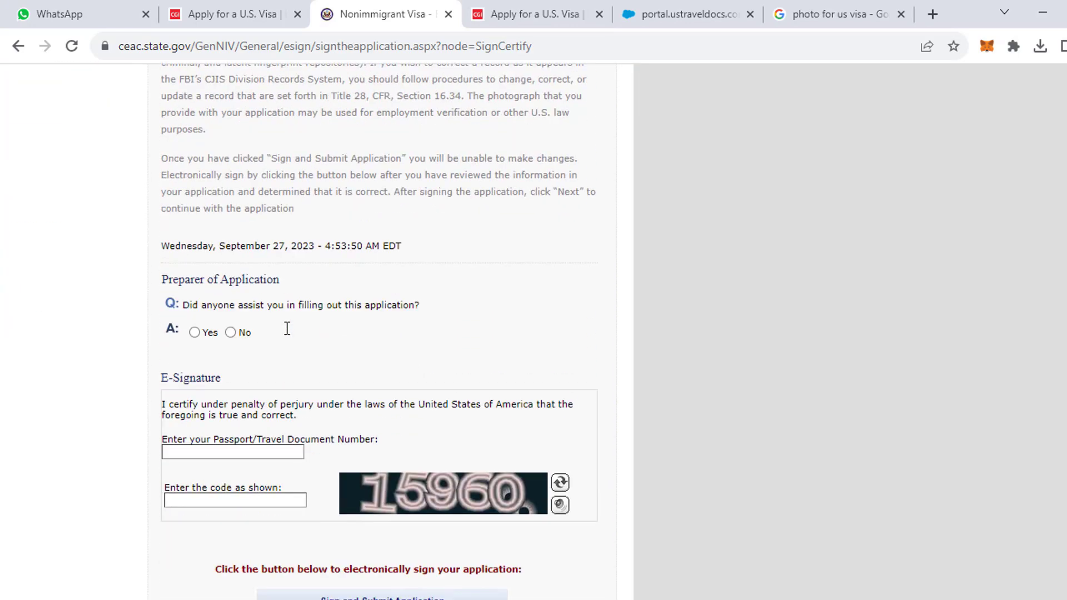
click(230, 334)
scroll(233, 343, down, 1)
scroll(232, 345, up, 1)
scroll(233, 347, down, 3)
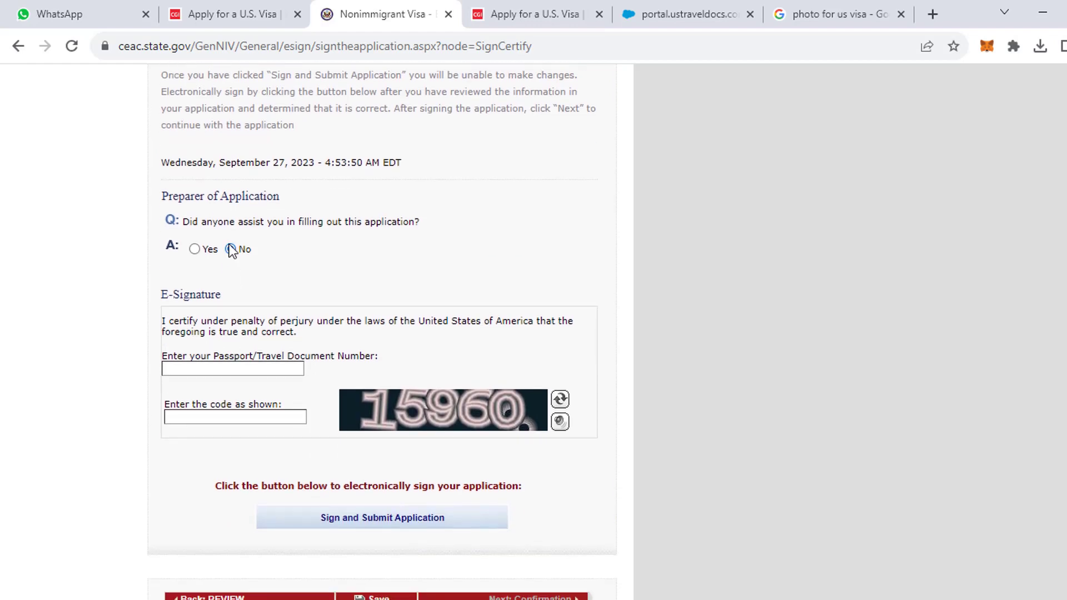
Enter the verification code, moving it out of the passport number field where it was mistyped.
click(227, 369)
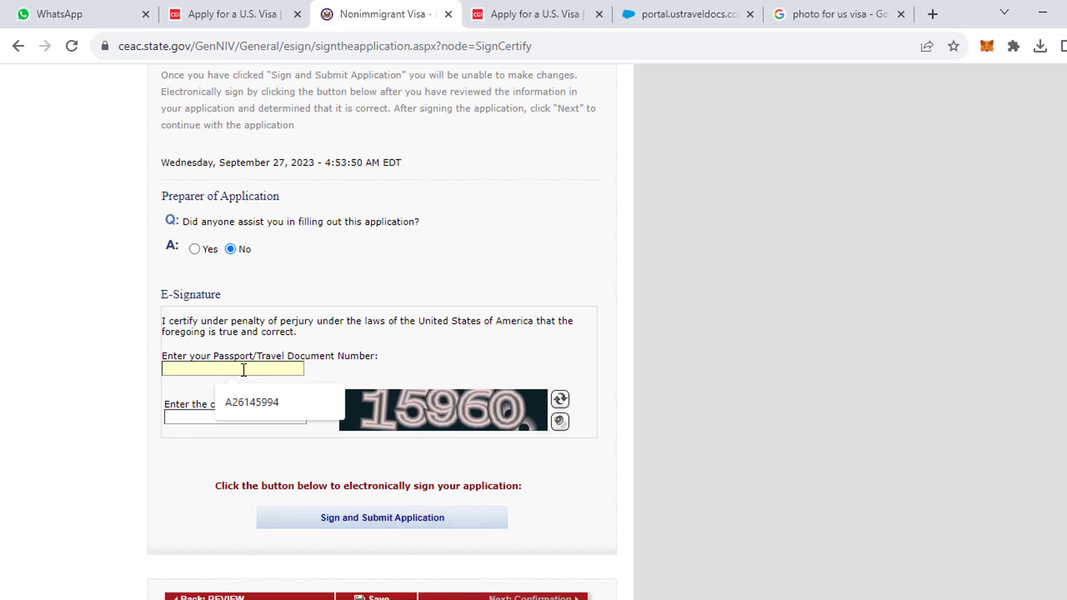
scroll(196, 396, down, 1)
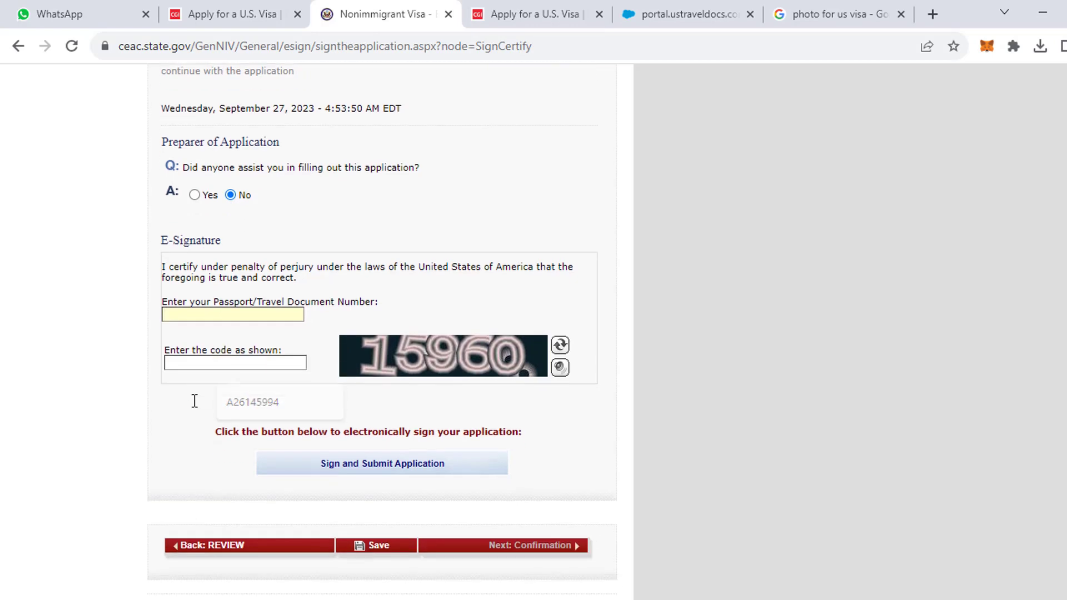
scroll(195, 401, down, 1)
click(196, 332)
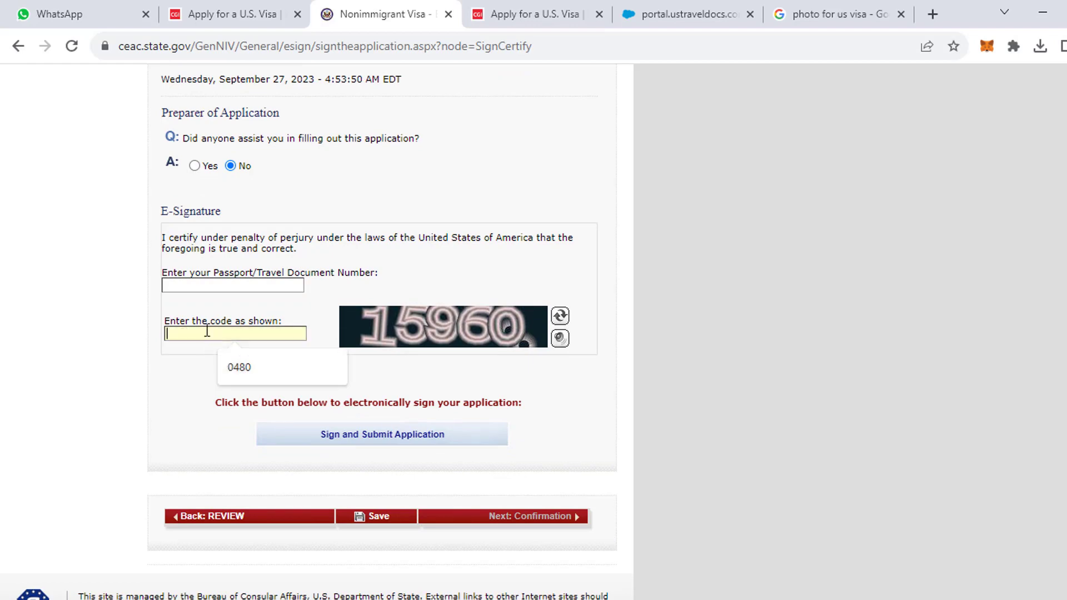
click(230, 286)
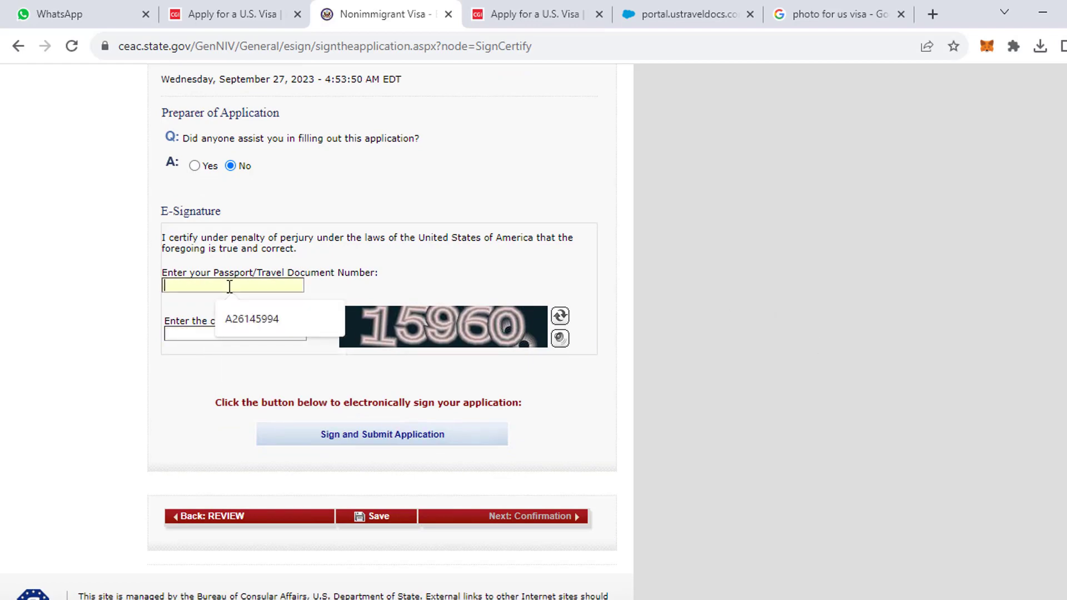
text(15)
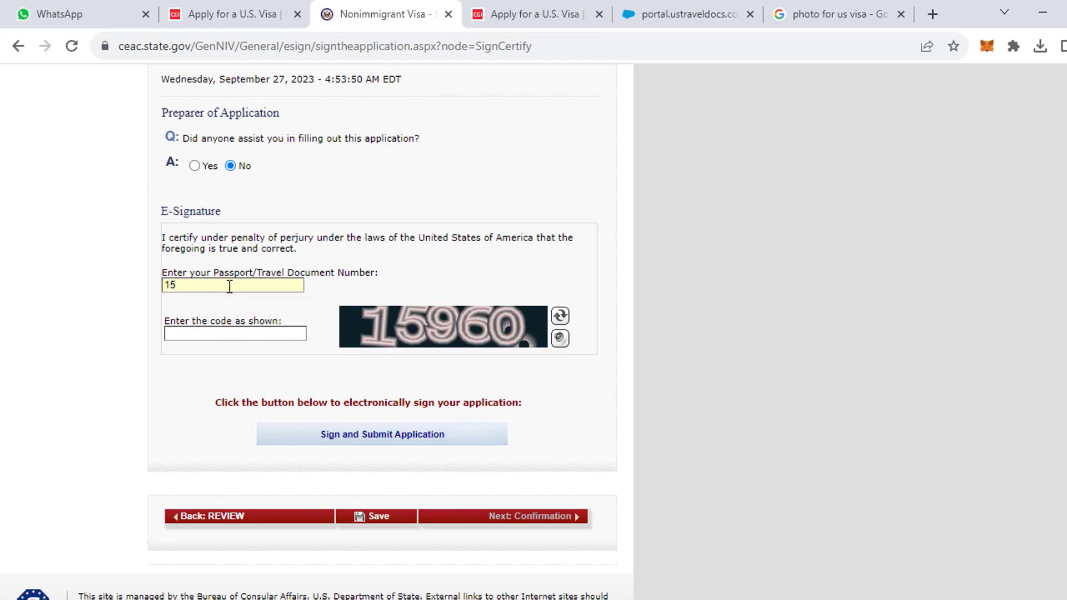
text(960)
drag(248, 291, 141, 289)
key(ctrl+x)
click(193, 333)
key(ctrl+v)
Enter the correct passport number and sign and submit the application.
click(198, 285)
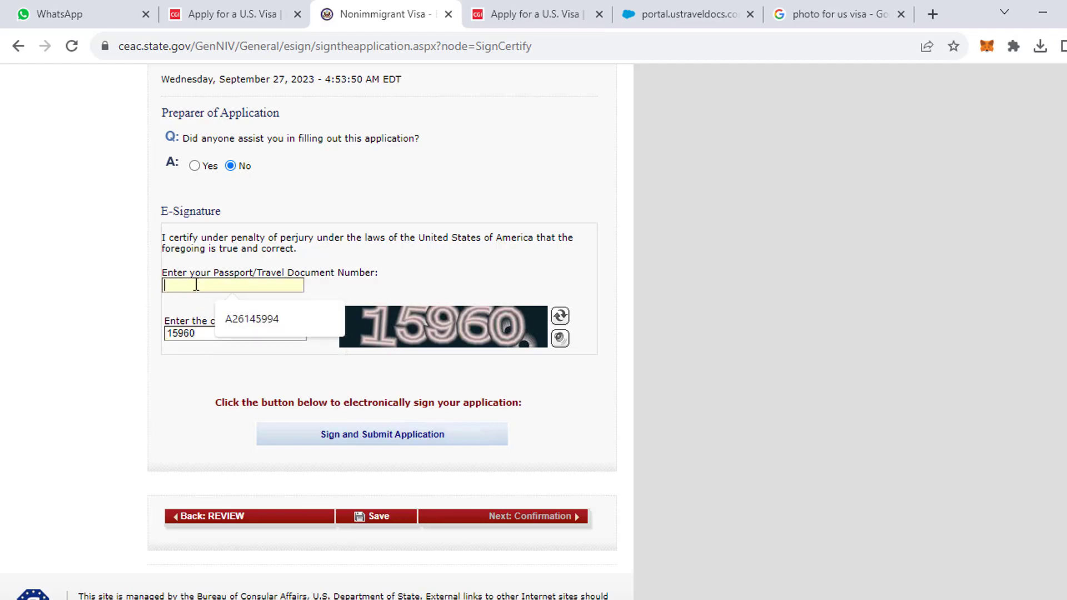
click(240, 317)
drag(230, 283, 190, 282)
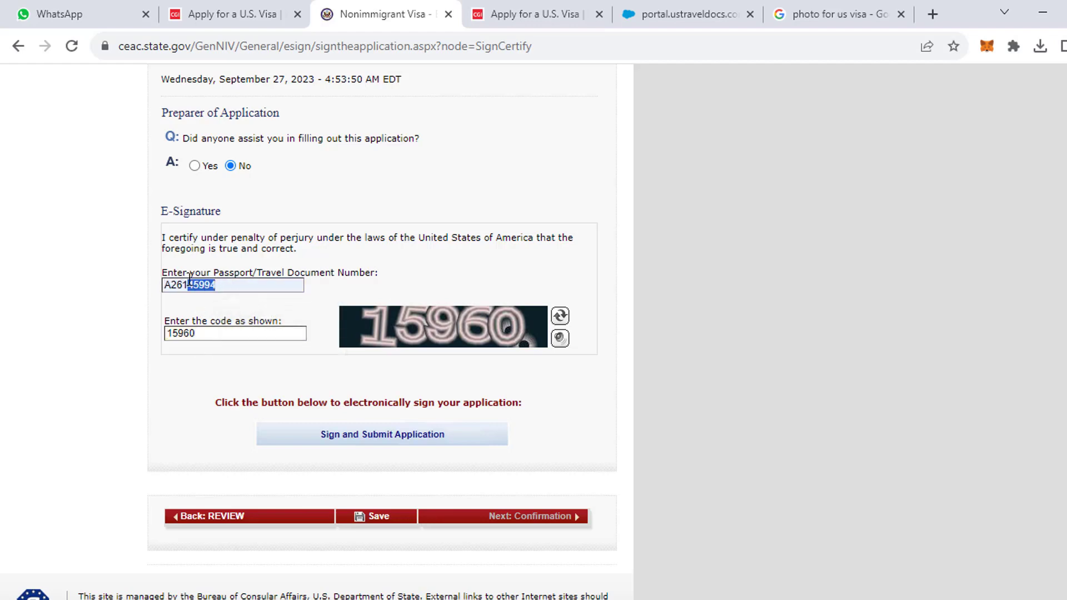
key(BackSpace)
key(BackSpace)
key(BackSpace)
key(BackSpace)
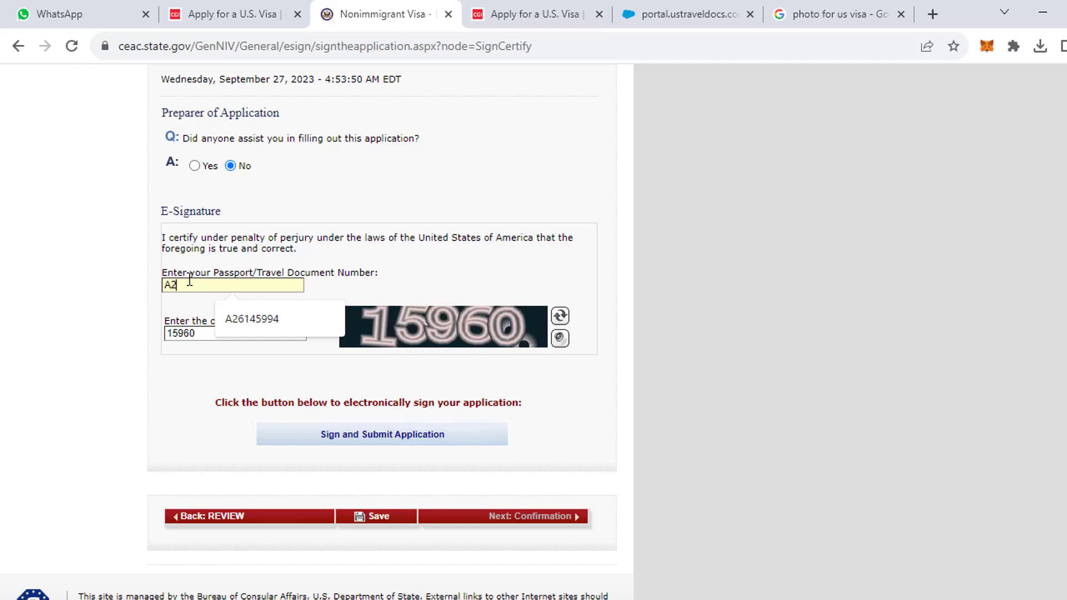
text(X123456)
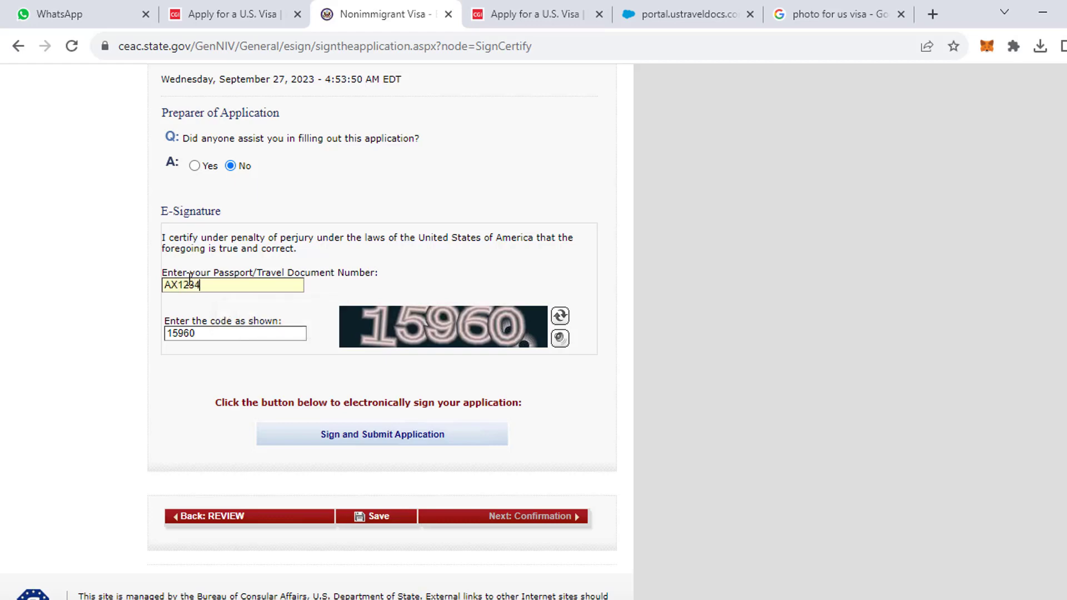
click(415, 434)
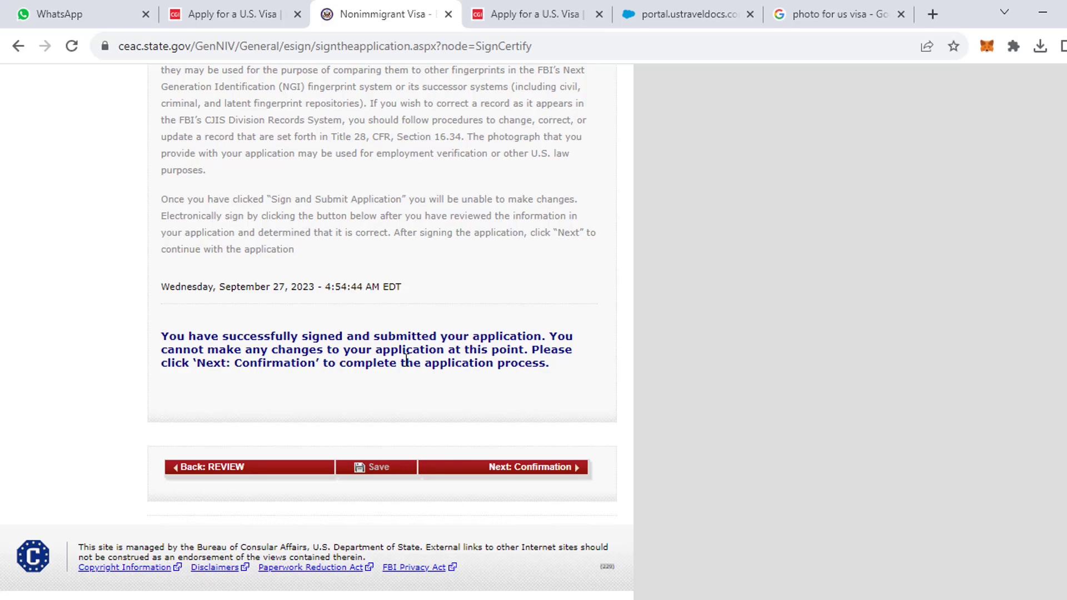
Open the Confirmation page and look over its barcode, applicant summary and US Embassy Riyadh location.
click(526, 469)
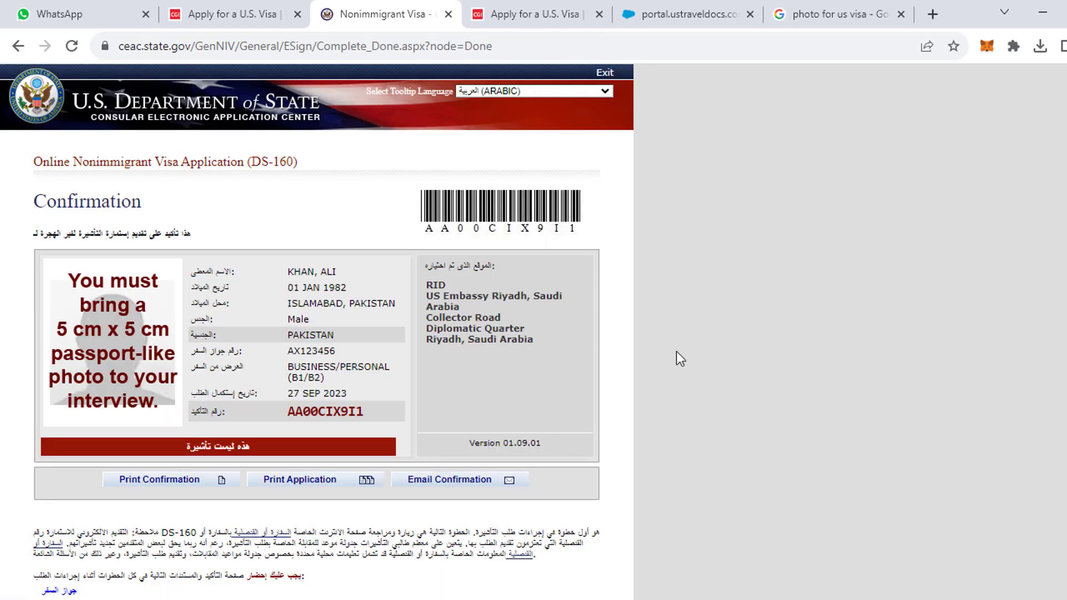
scroll(133, 223, down, 5)
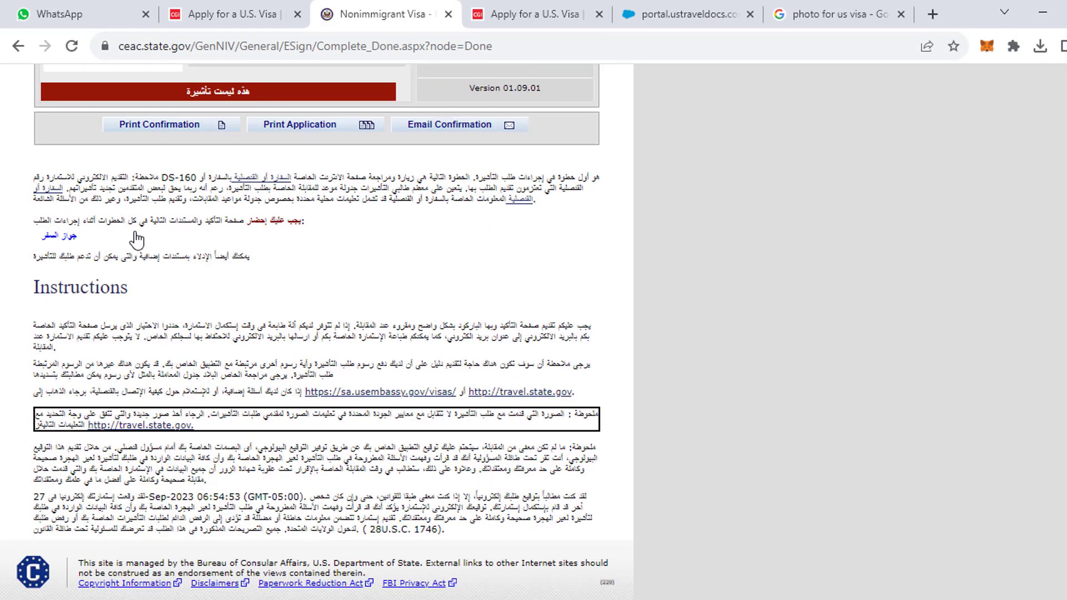
scroll(167, 231, up, 5)
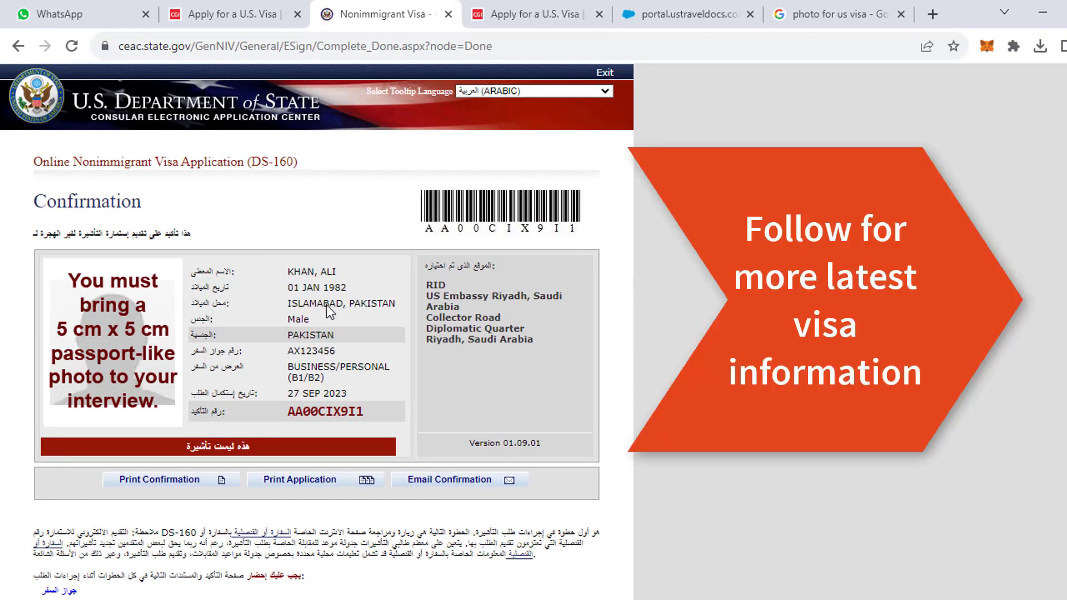
scroll(300, 300, down, 3)
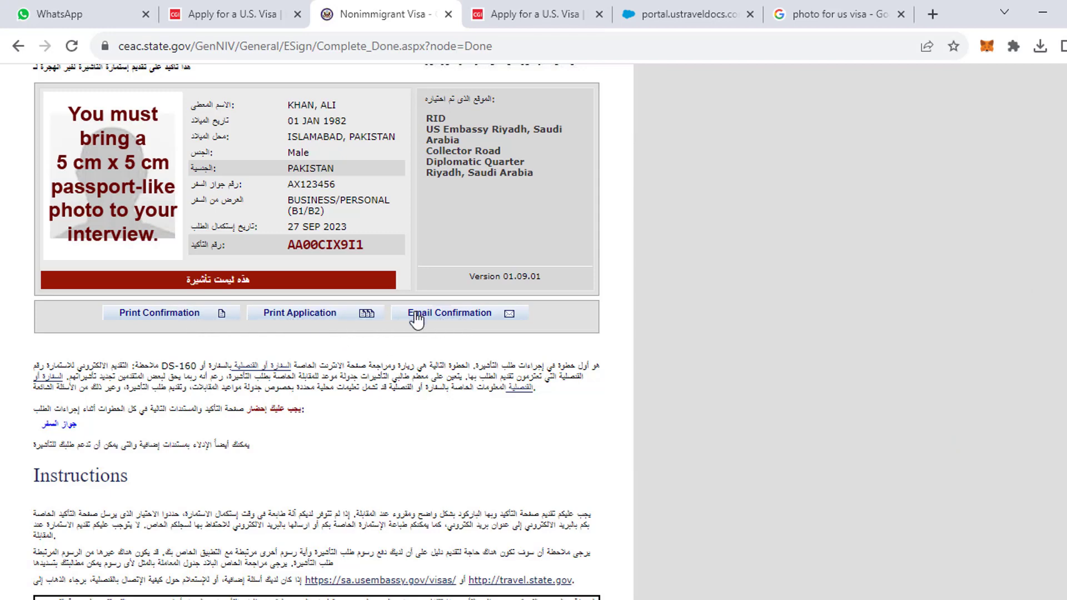
scroll(319, 315, up, 3)
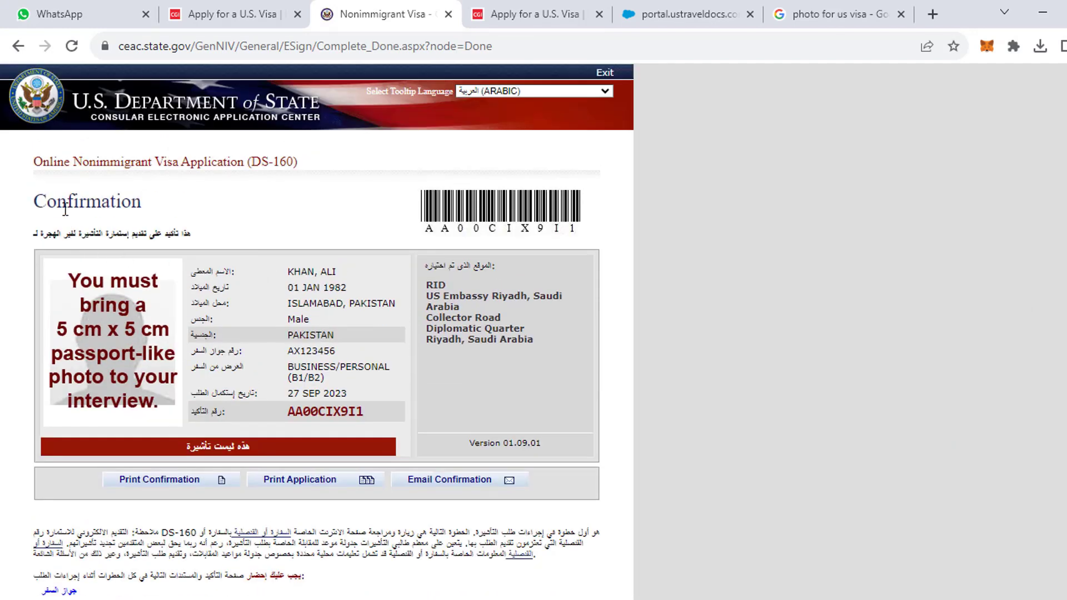